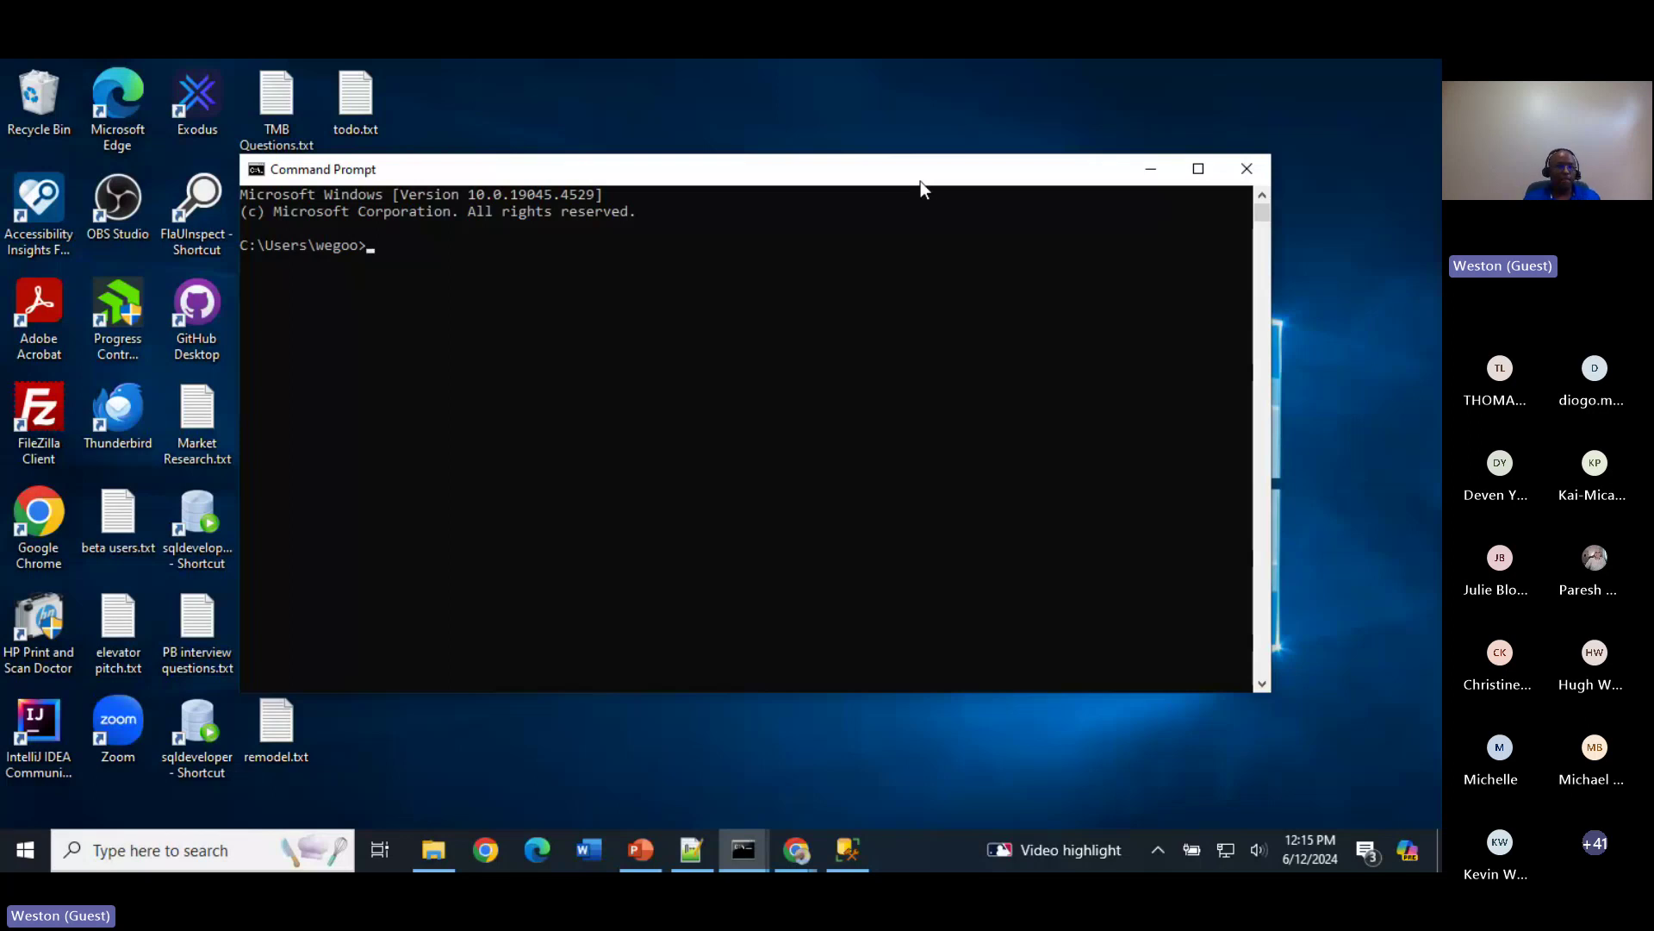
Step: Change the Command Prompt directory to "C:\Goodwin Ent LLC\Tribal Knowledge V6\SQL Simulator WebApp Azure Container"
click(691, 849)
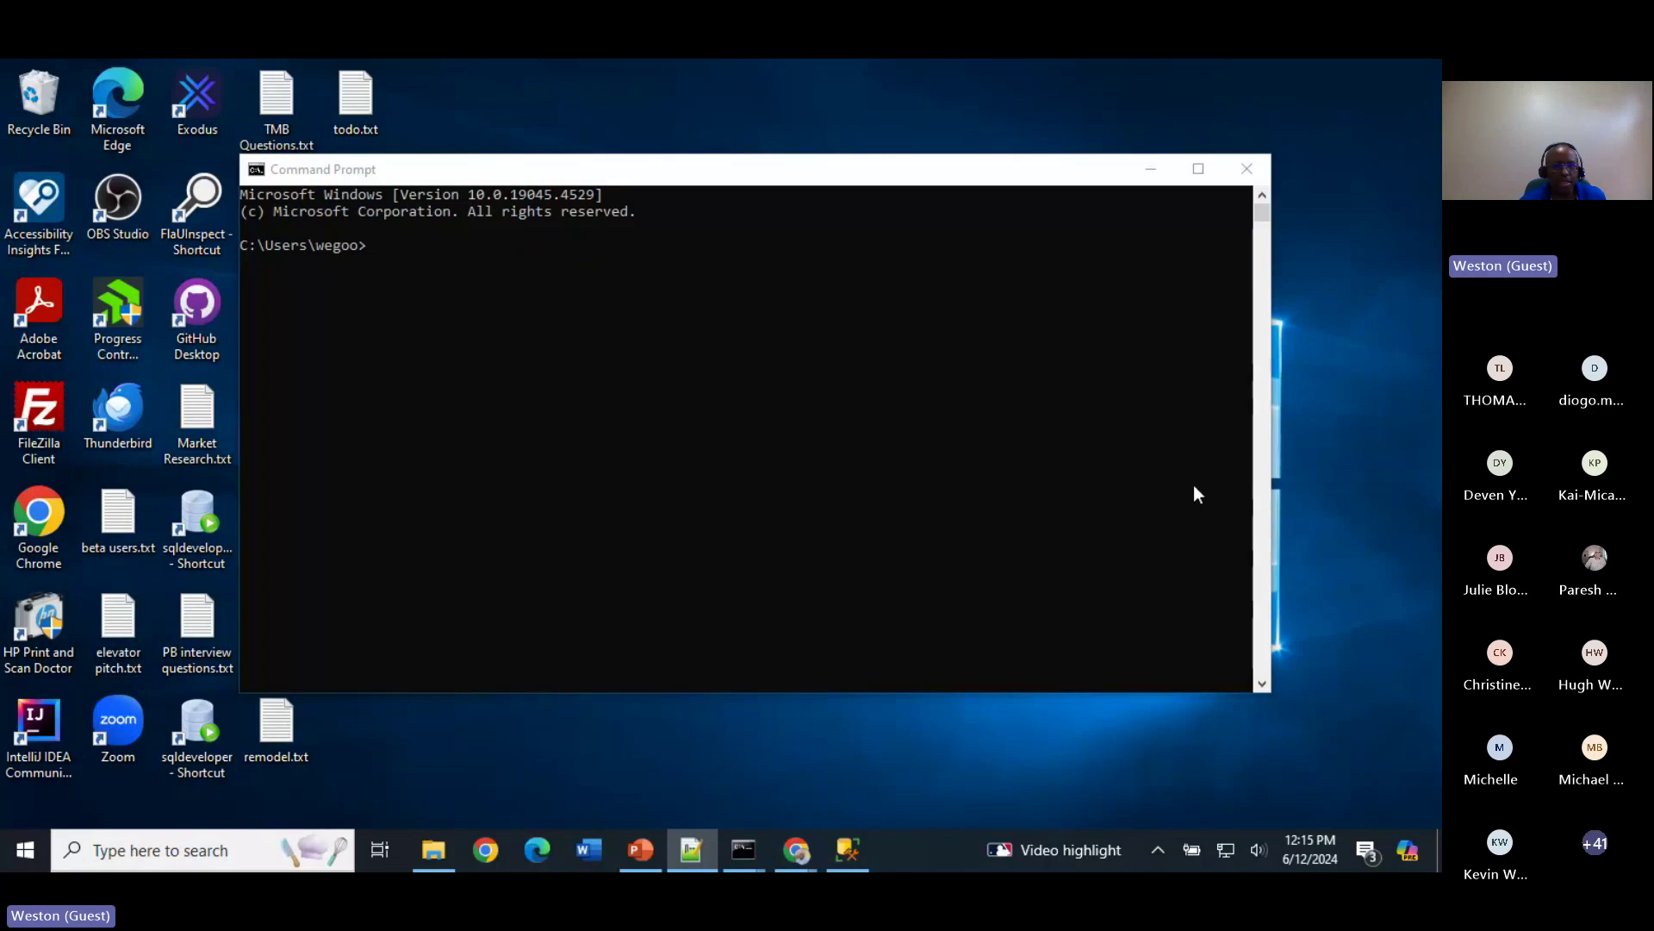
click(897, 176)
right_click(908, 233)
key(Return)
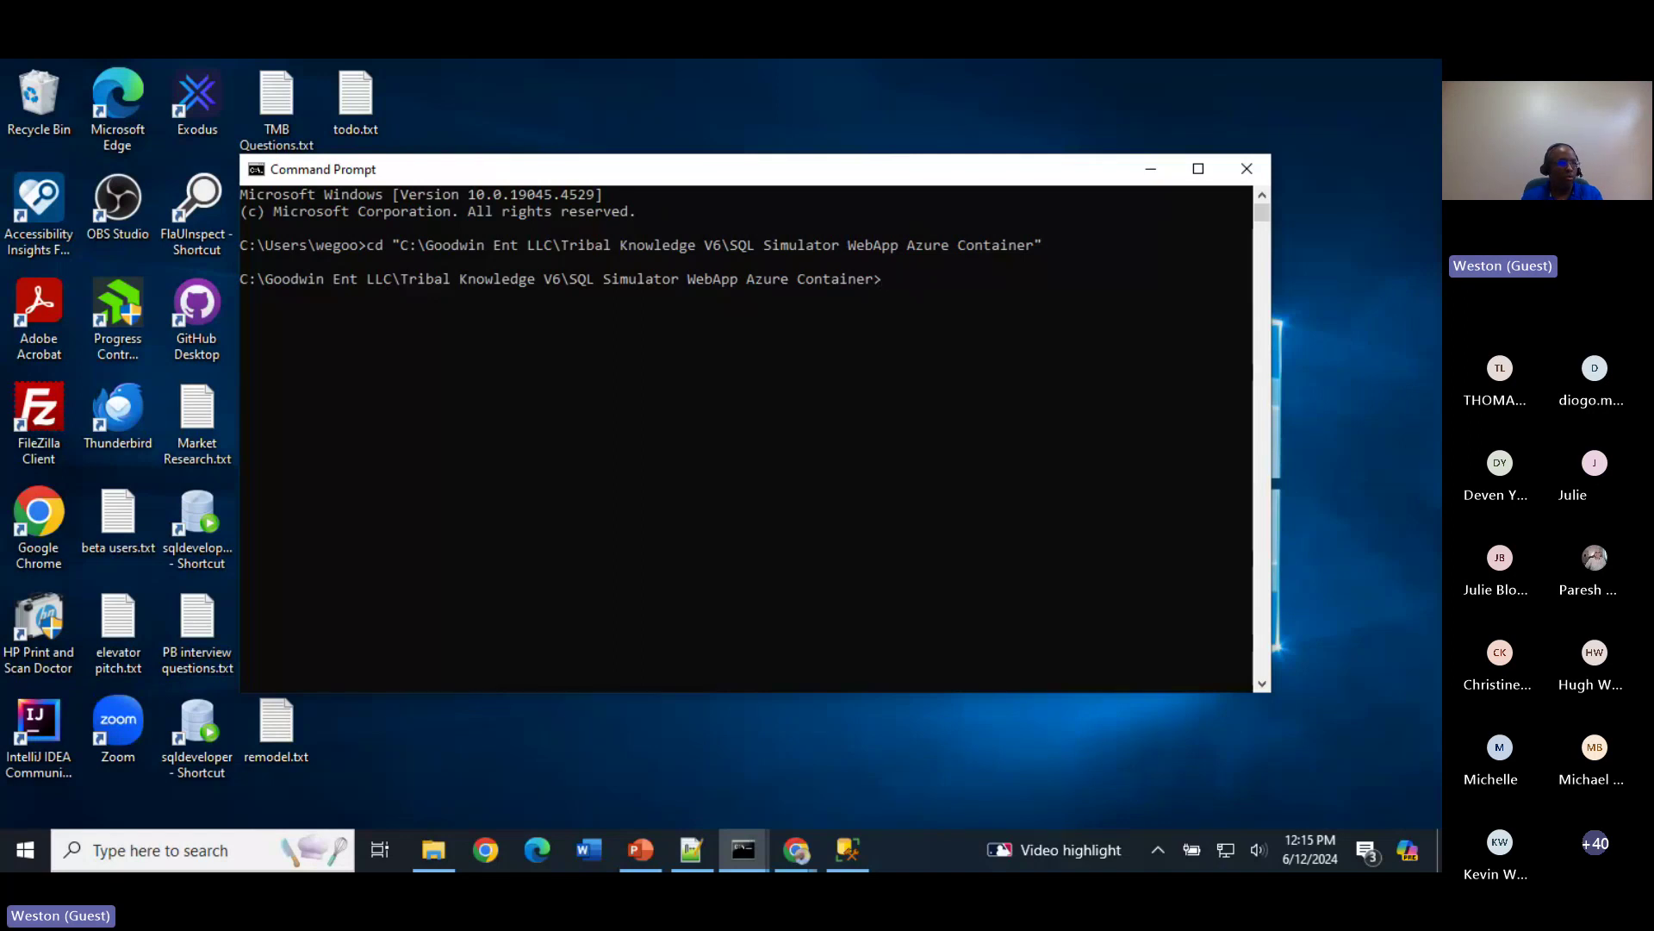
Step: Forward the control panel pod's port by running "kubectl port-forward sql-simulator-control-panel 5000:5000"
key(alt+Tab)
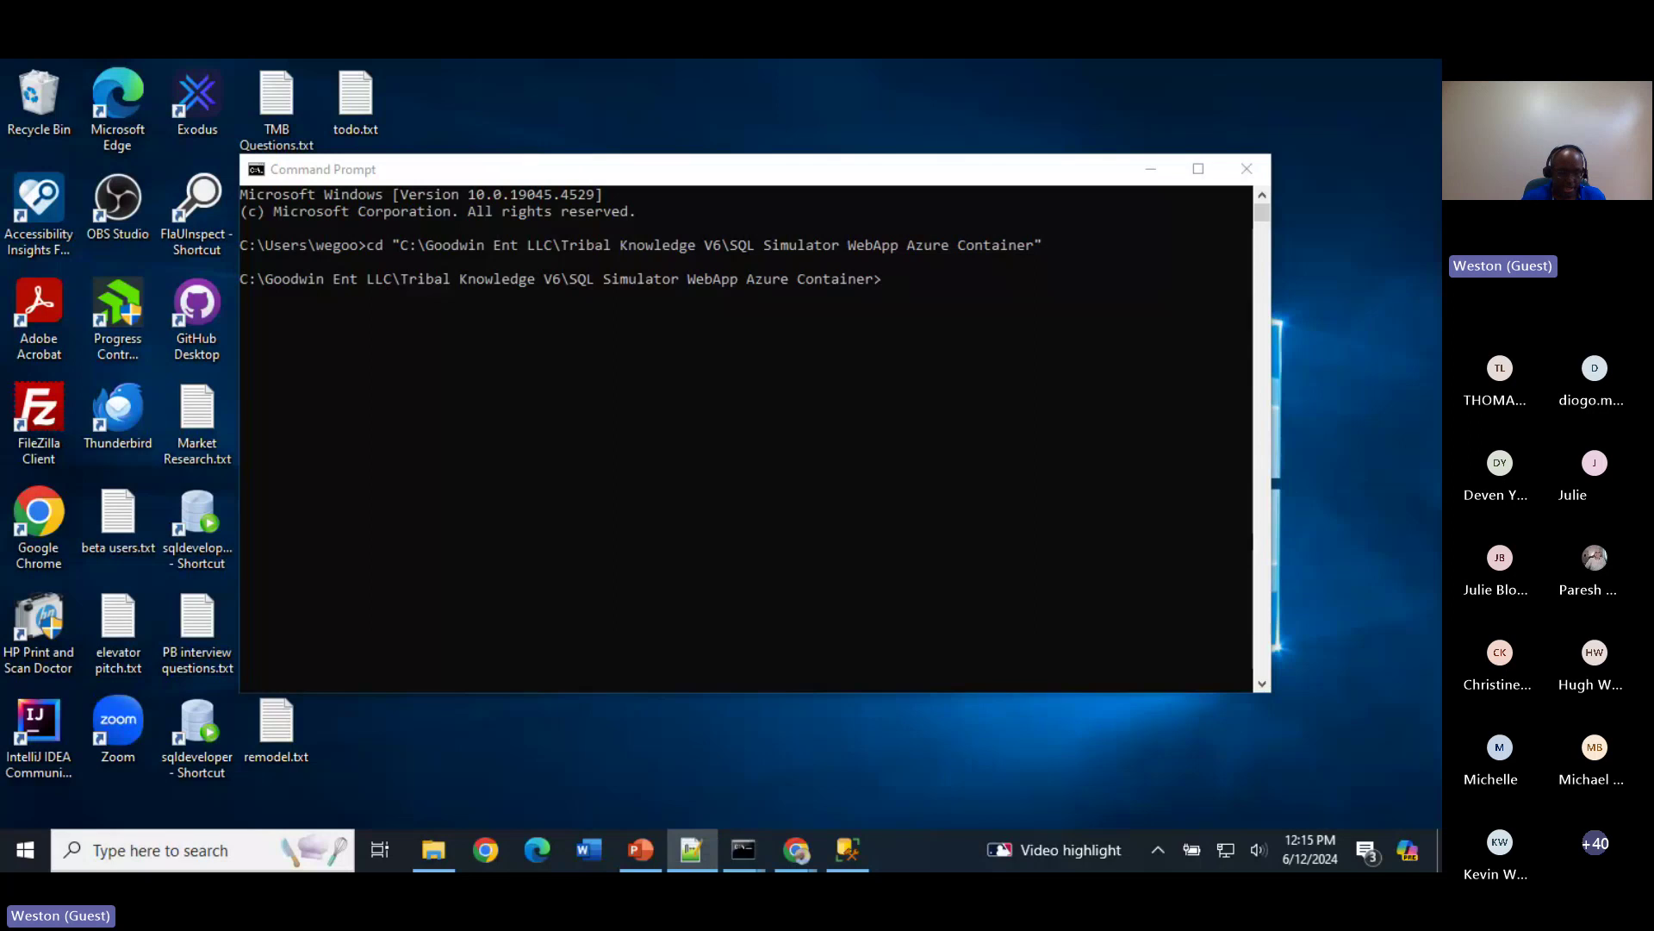
click(608, 215)
text(kubectl port-forward sql-simulator-control-panel 5000:5000)
key(Return)
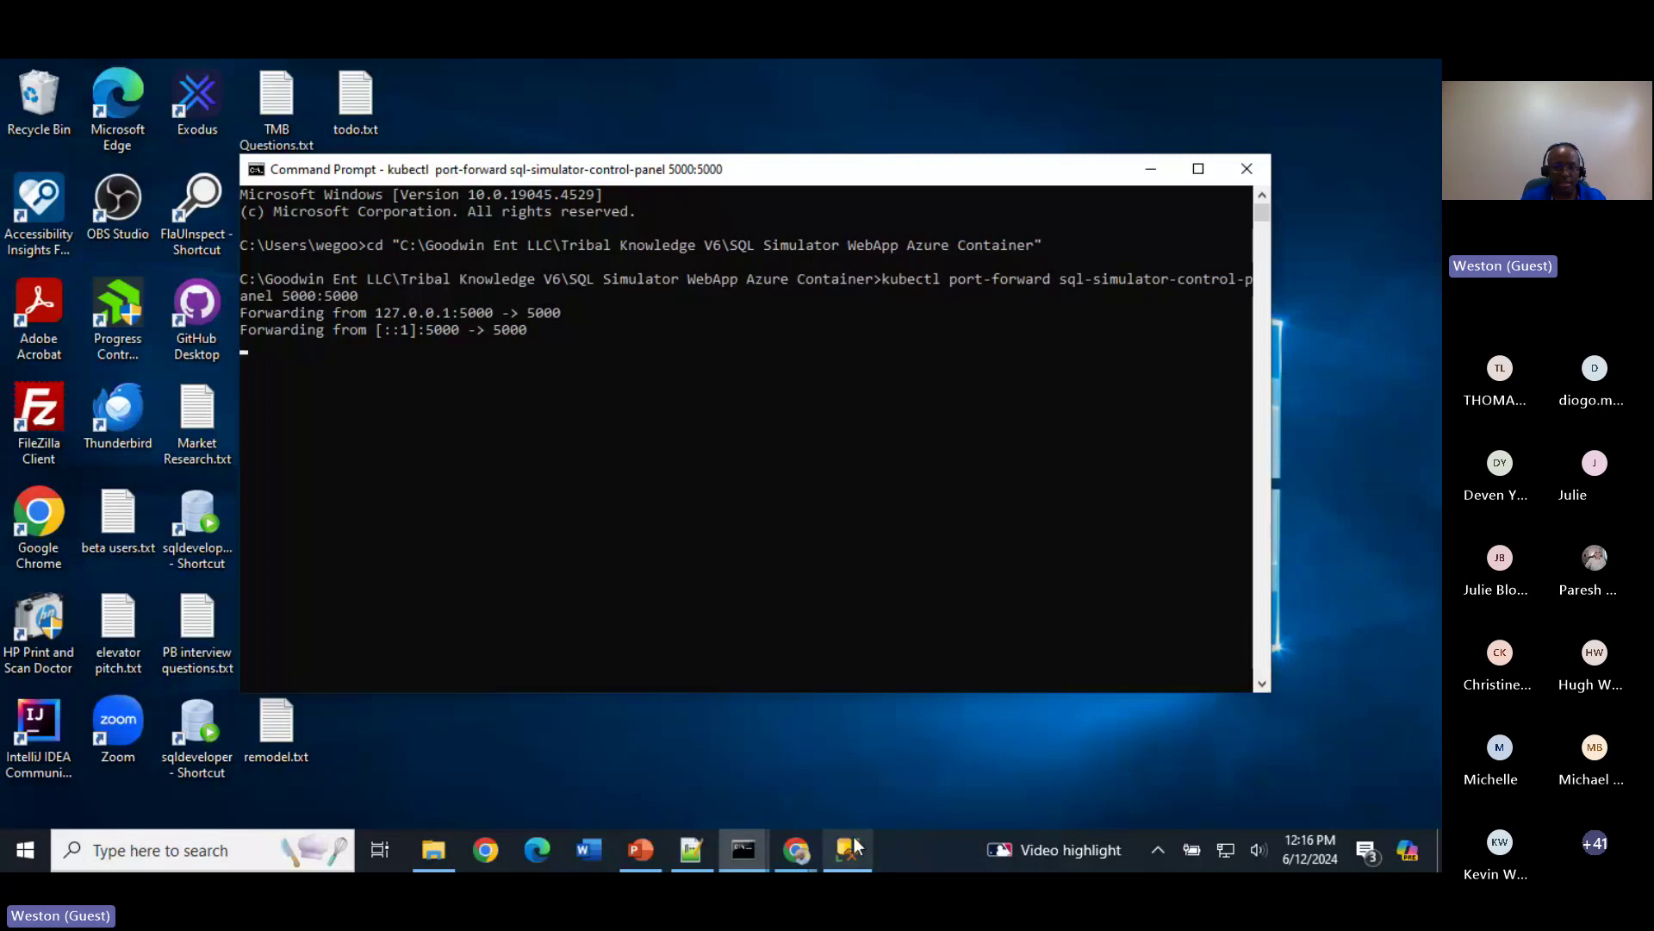
Step: Switch to Chrome, open the bookmarked Create Pod page and create a SQL Server 2022 pod named testss2022
click(801, 851)
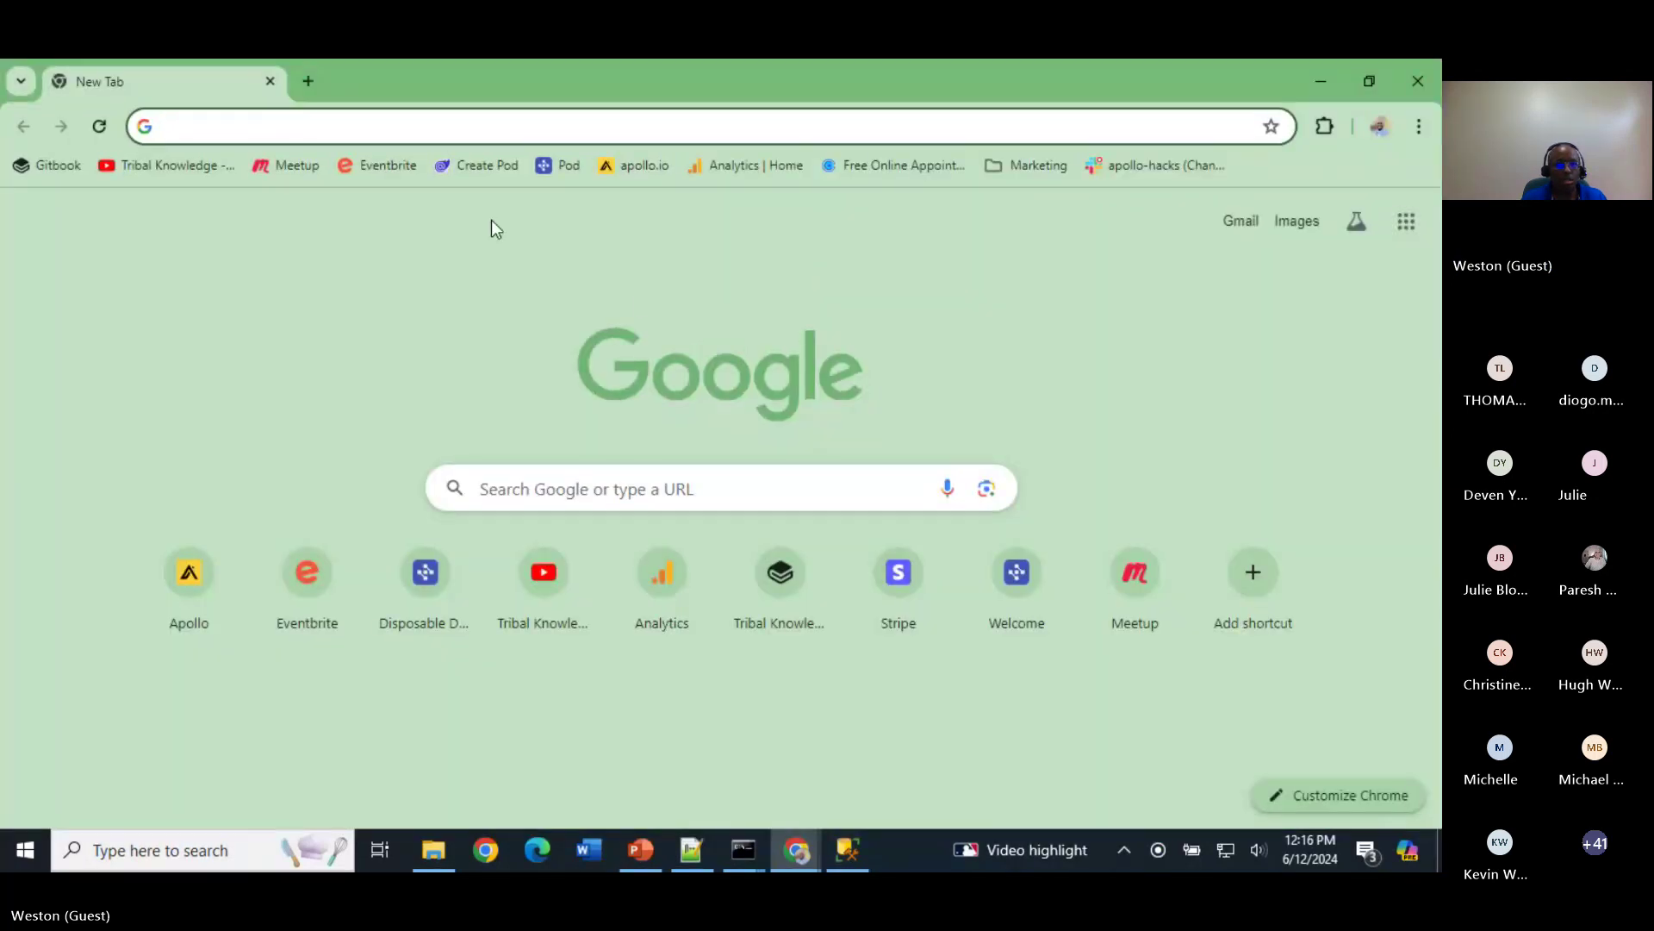
click(467, 164)
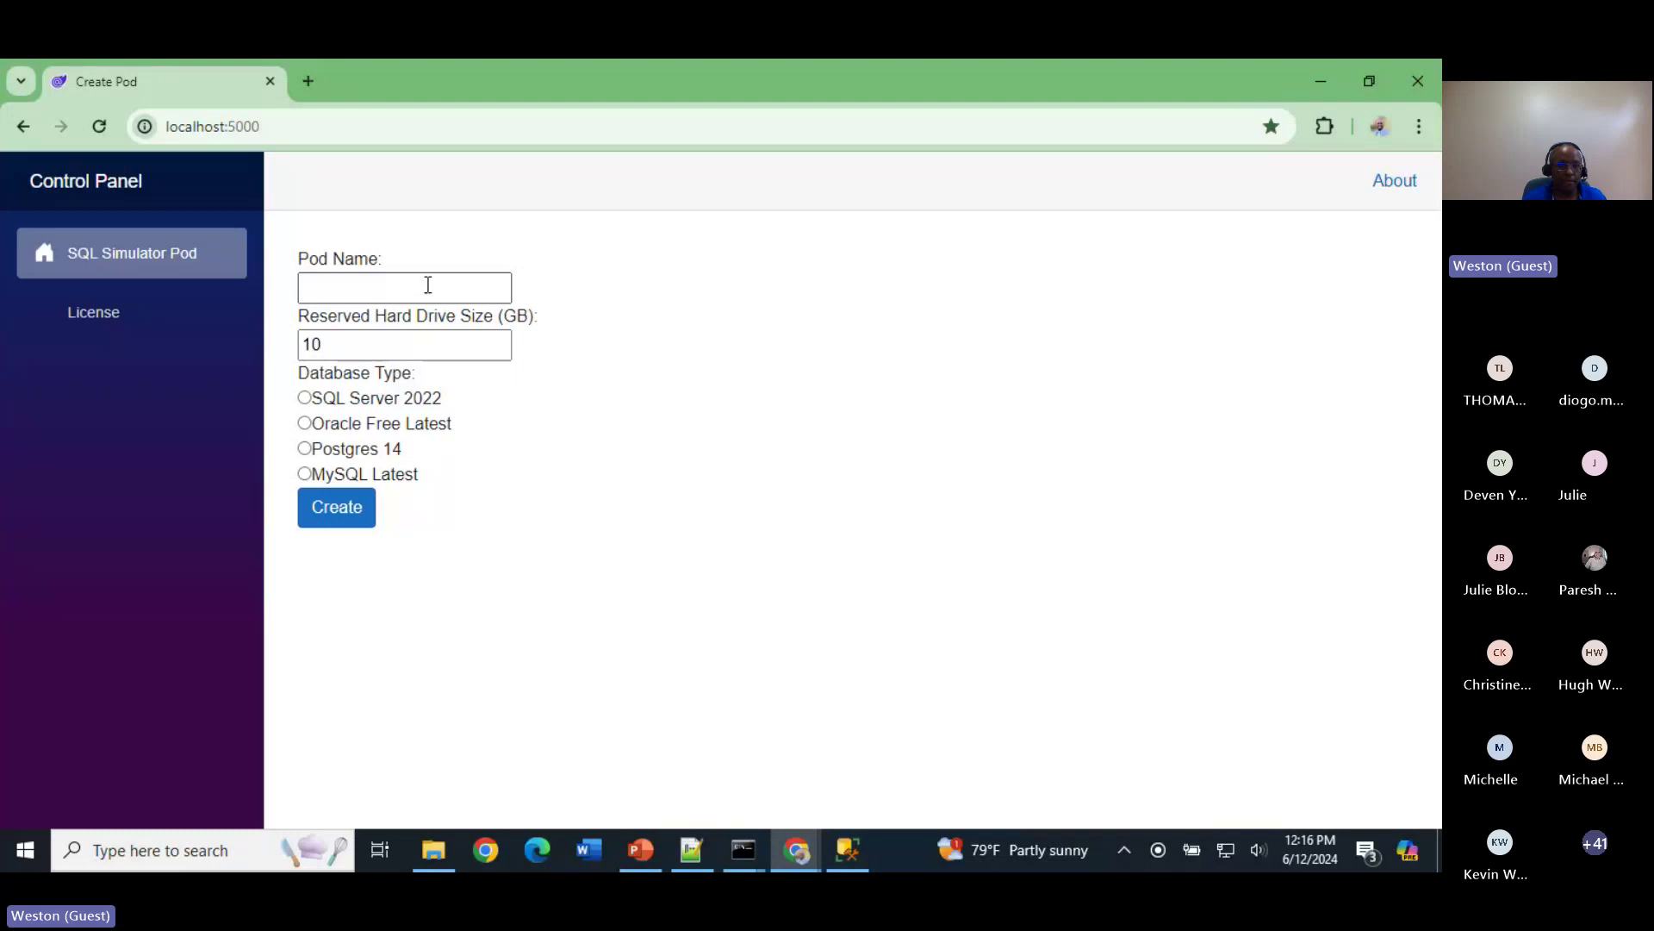
click(692, 850)
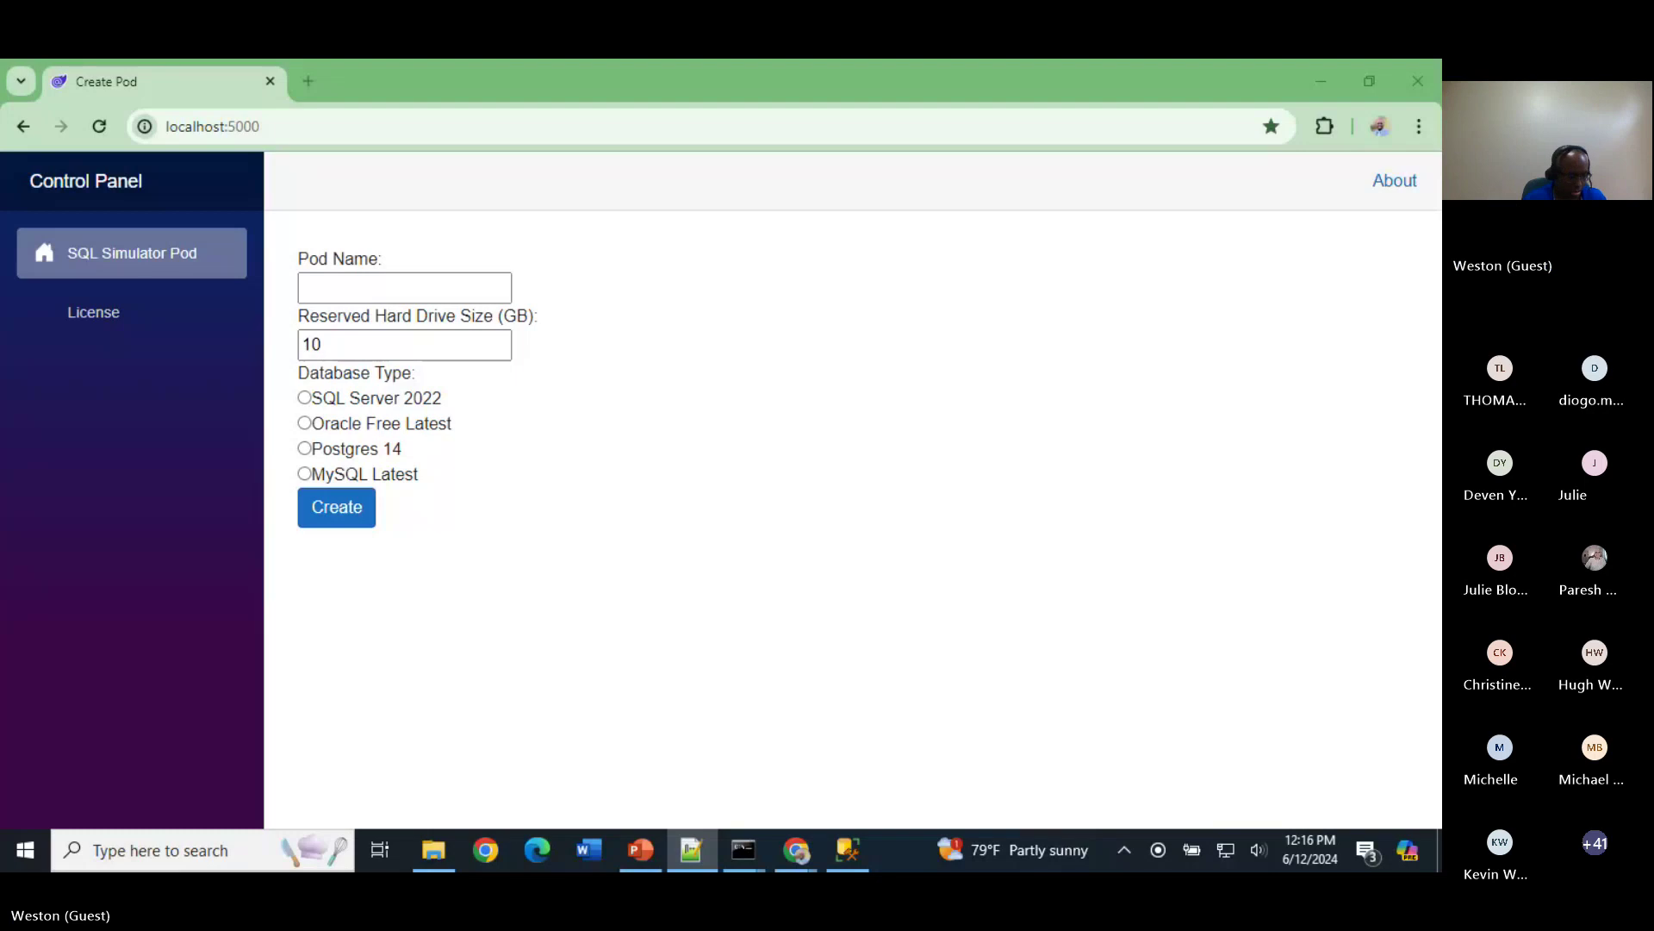
click(392, 291)
text(testss2022)
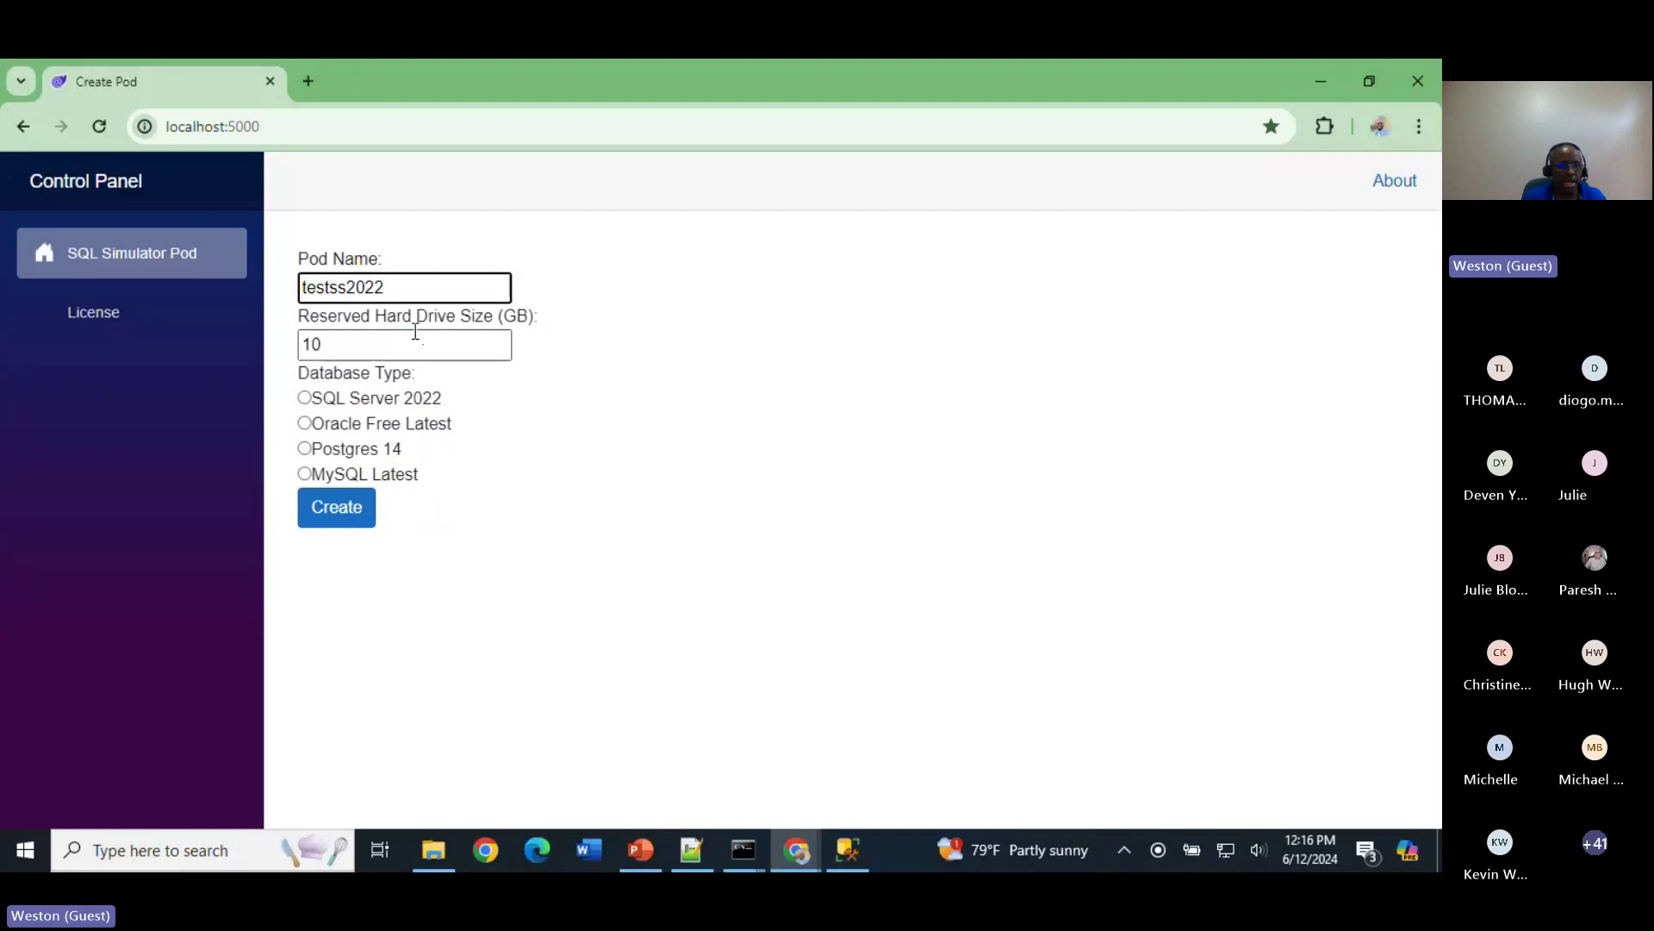
click(307, 399)
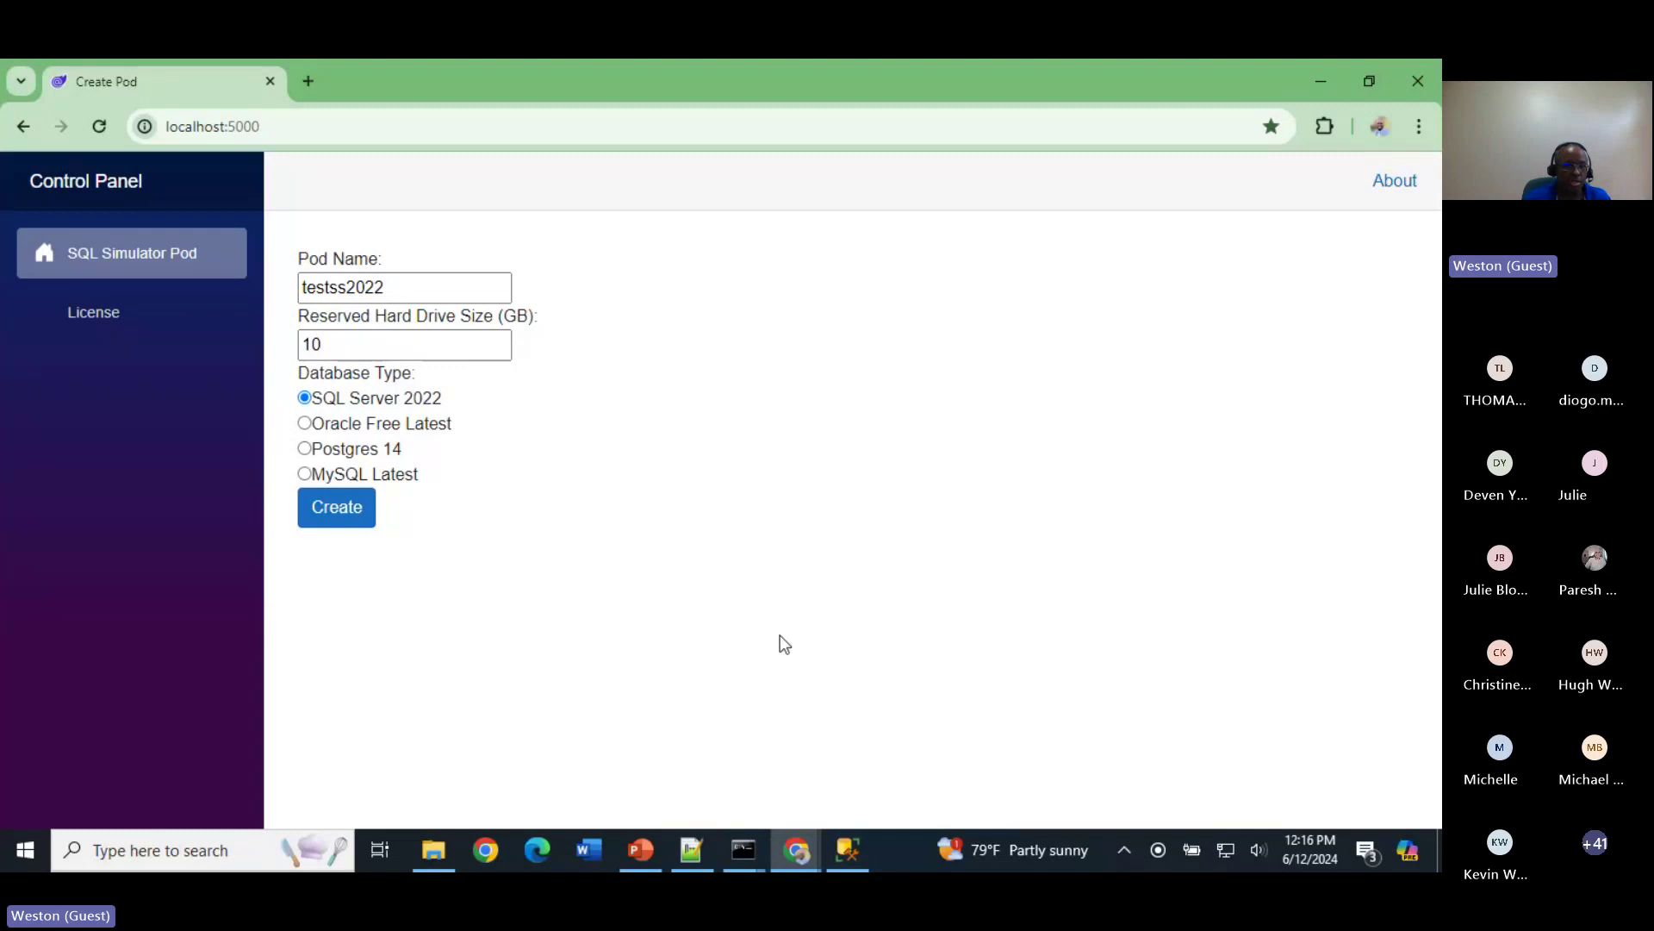
click(357, 512)
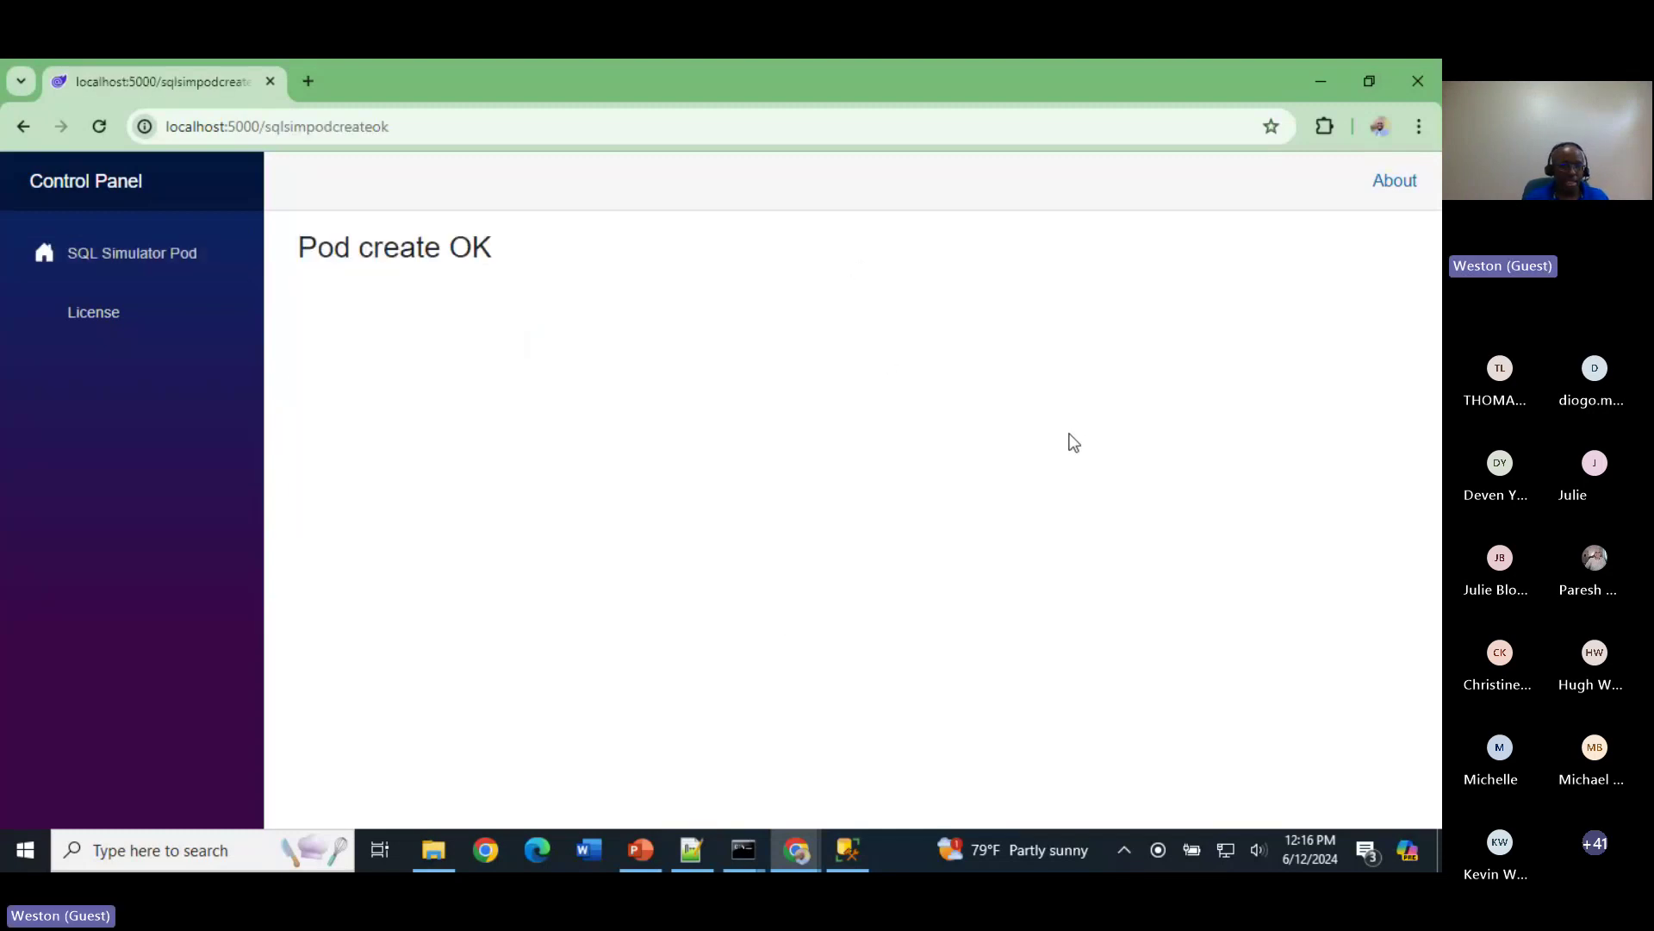
Step: Switch to the second Command Prompt and list the cluster's pods with "kubectl get pods -o wide"
mouse_move(737, 852)
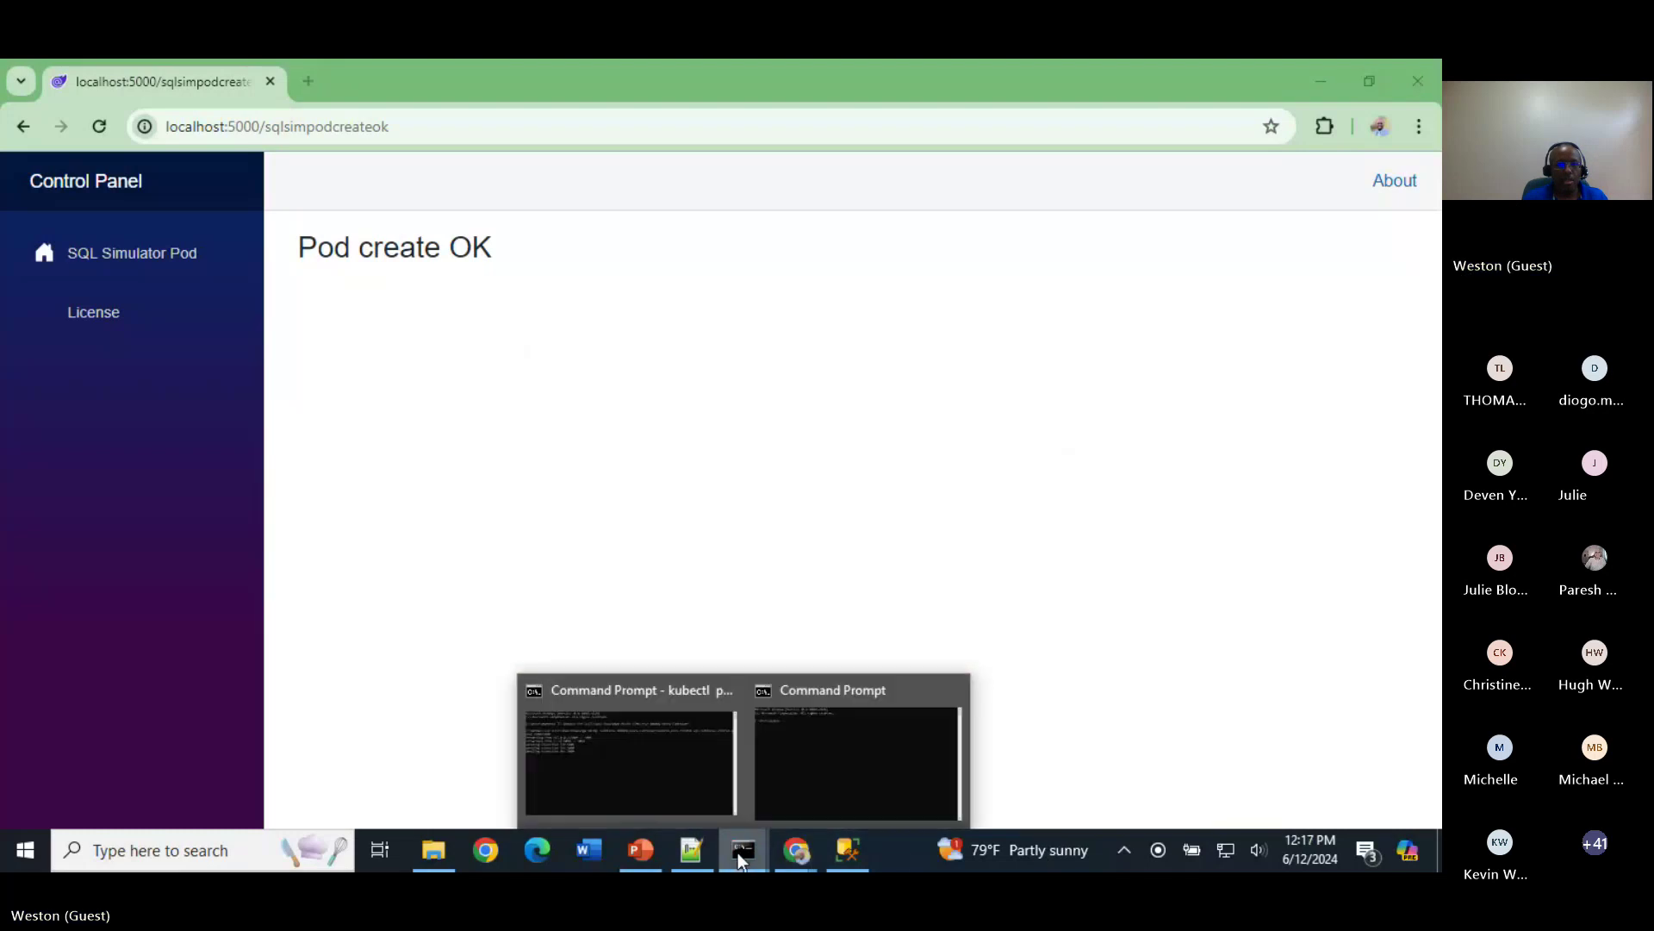
click(827, 784)
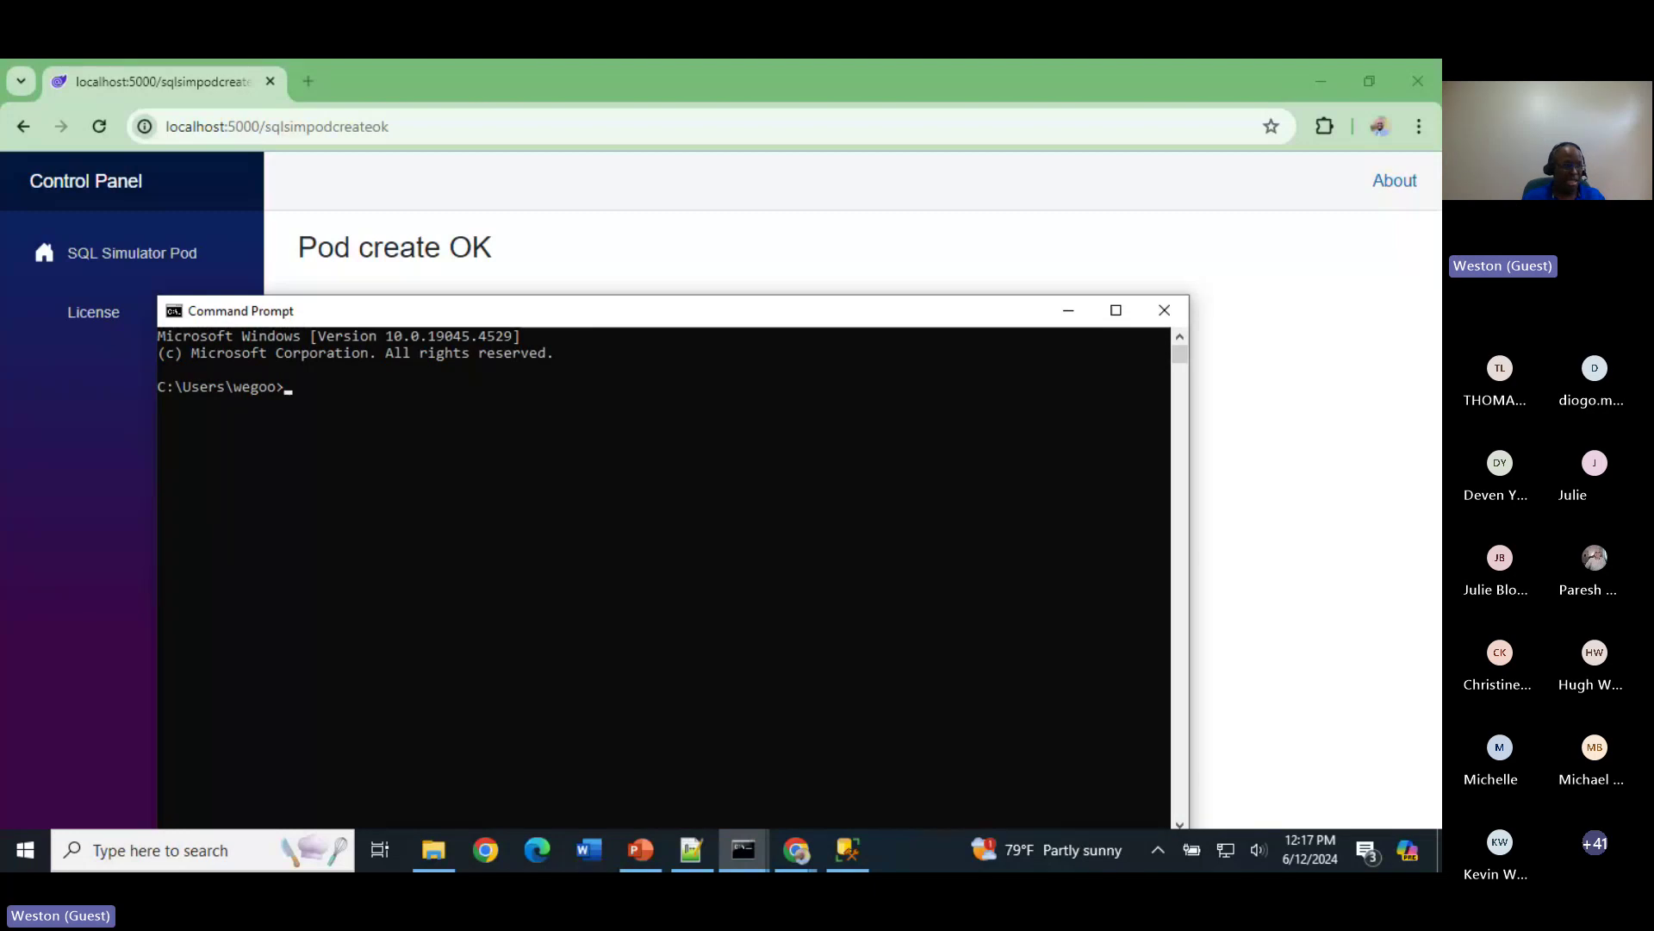
key(alt+Tab)
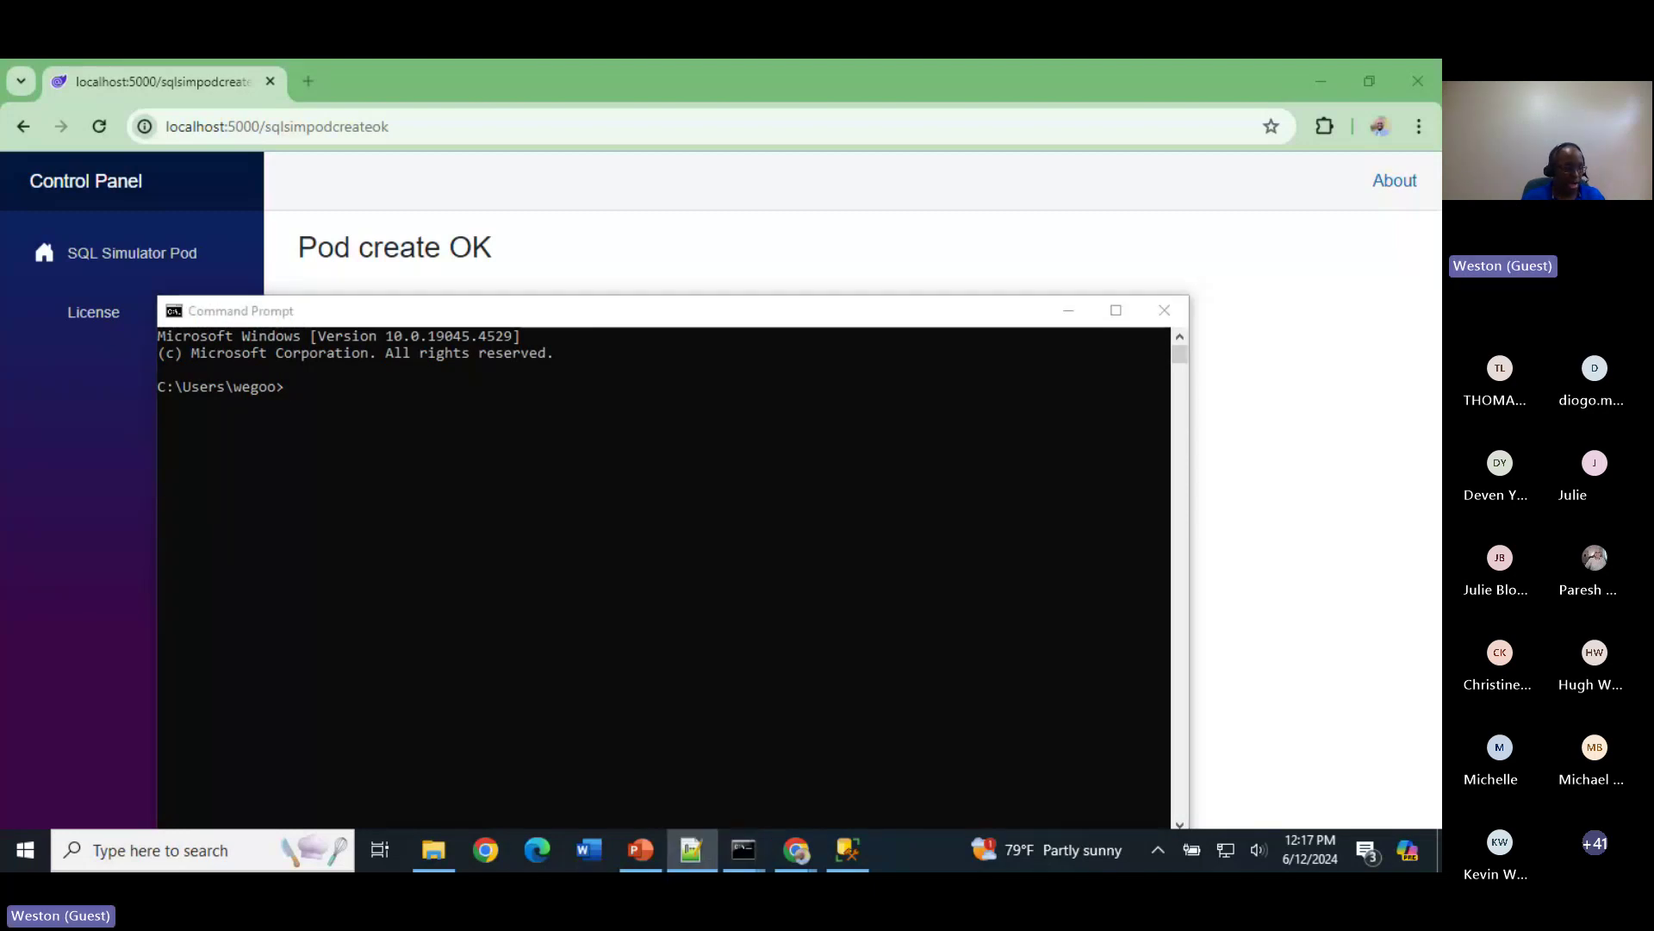
click(628, 312)
text(kubectl get pods -o wide)
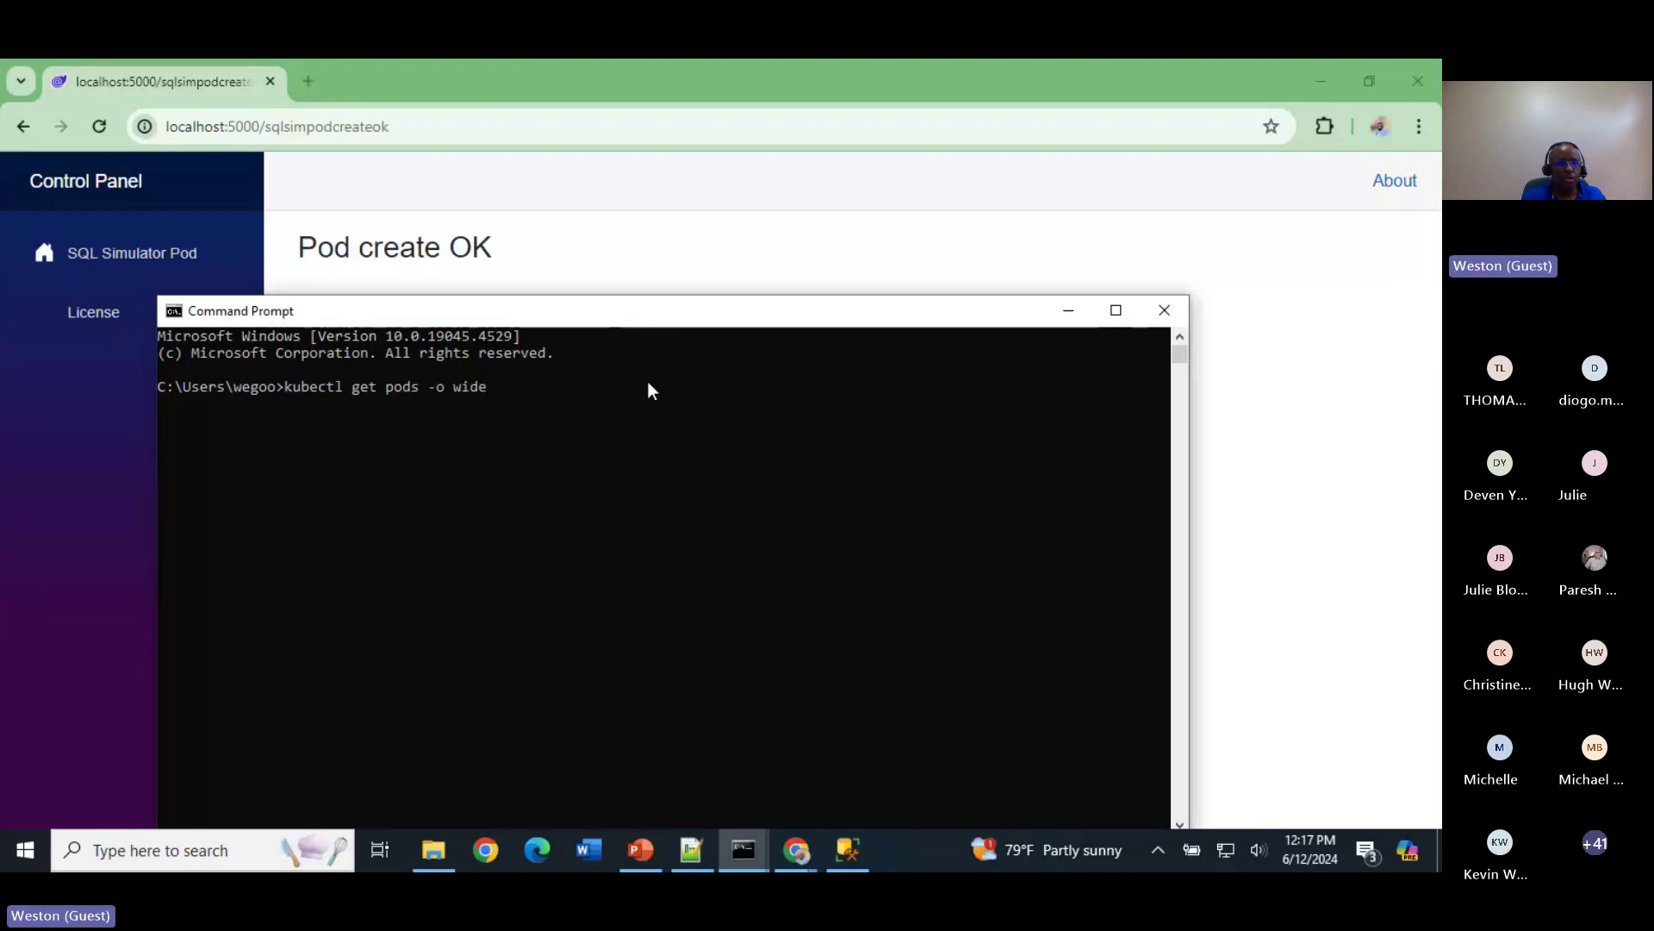
key(Return)
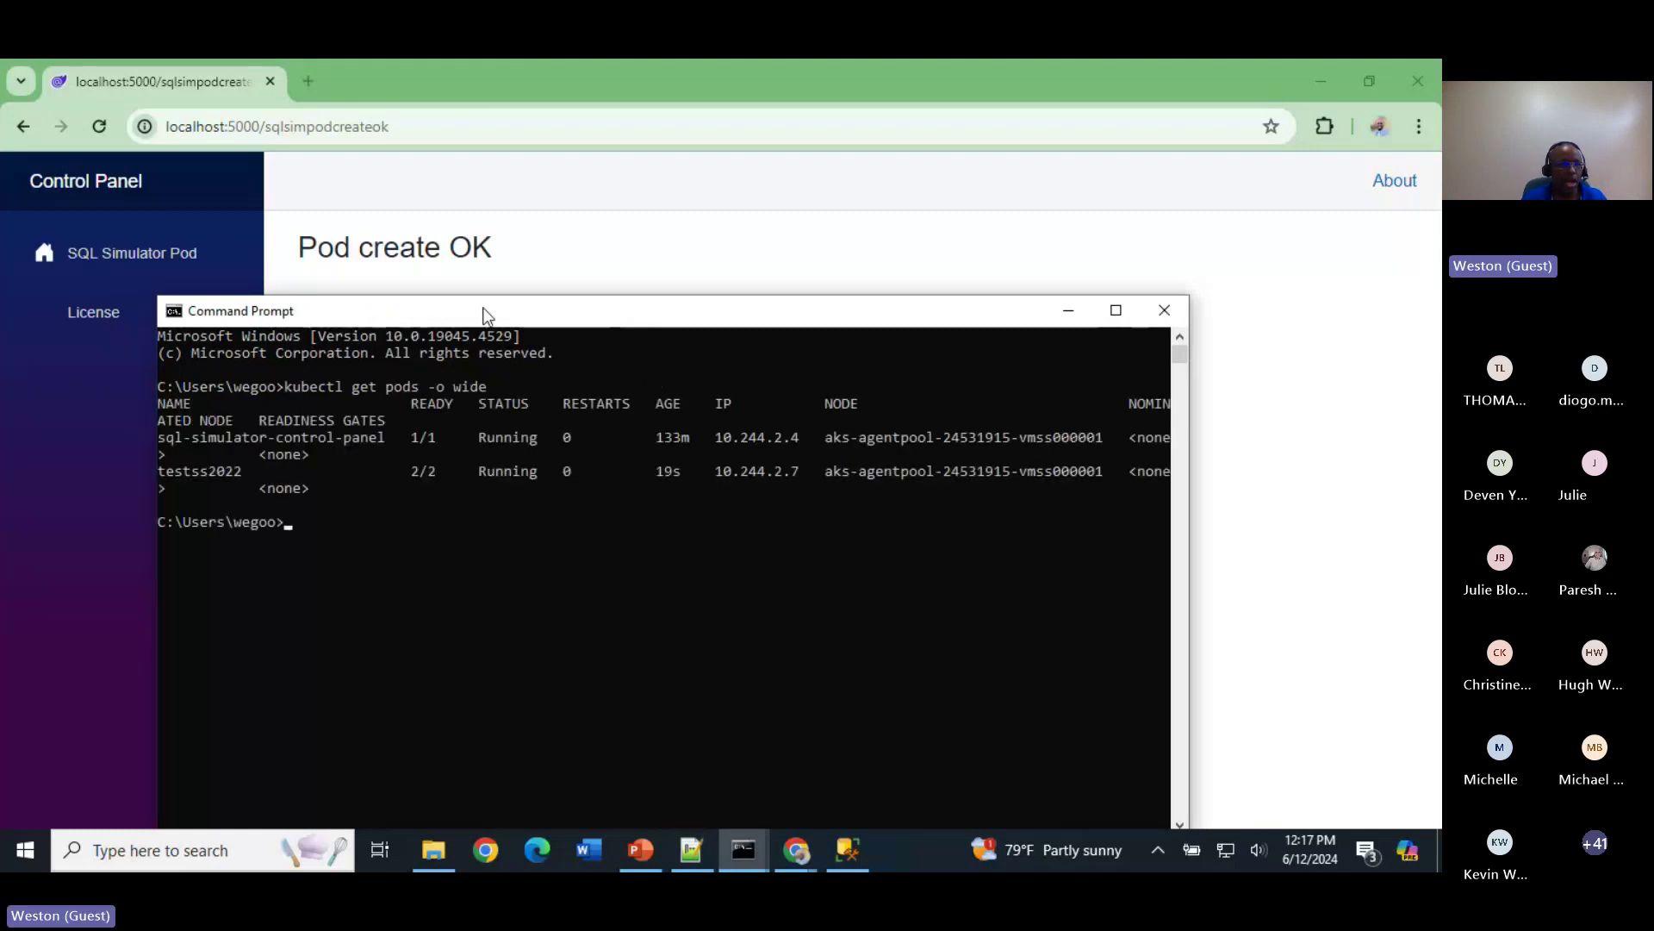
drag(487, 315, 450, 325)
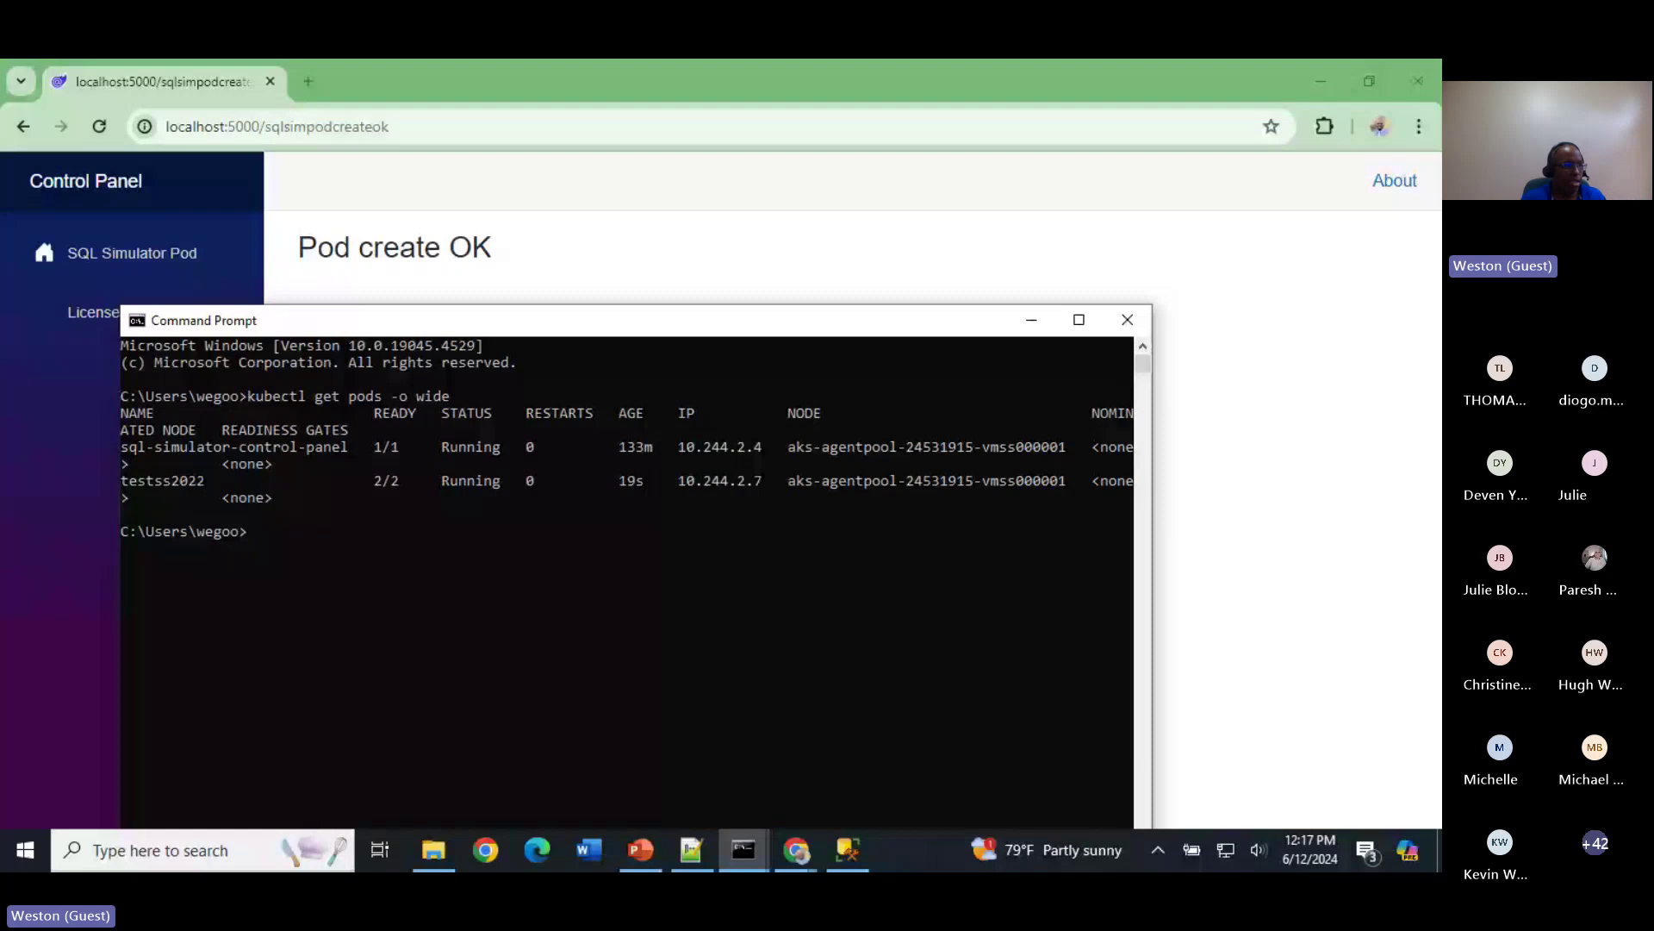
Step: Forward the new pod's web and database ports by running "kubectl port-forward testss2022 8080:80 1433:1433"
key(alt+Tab)
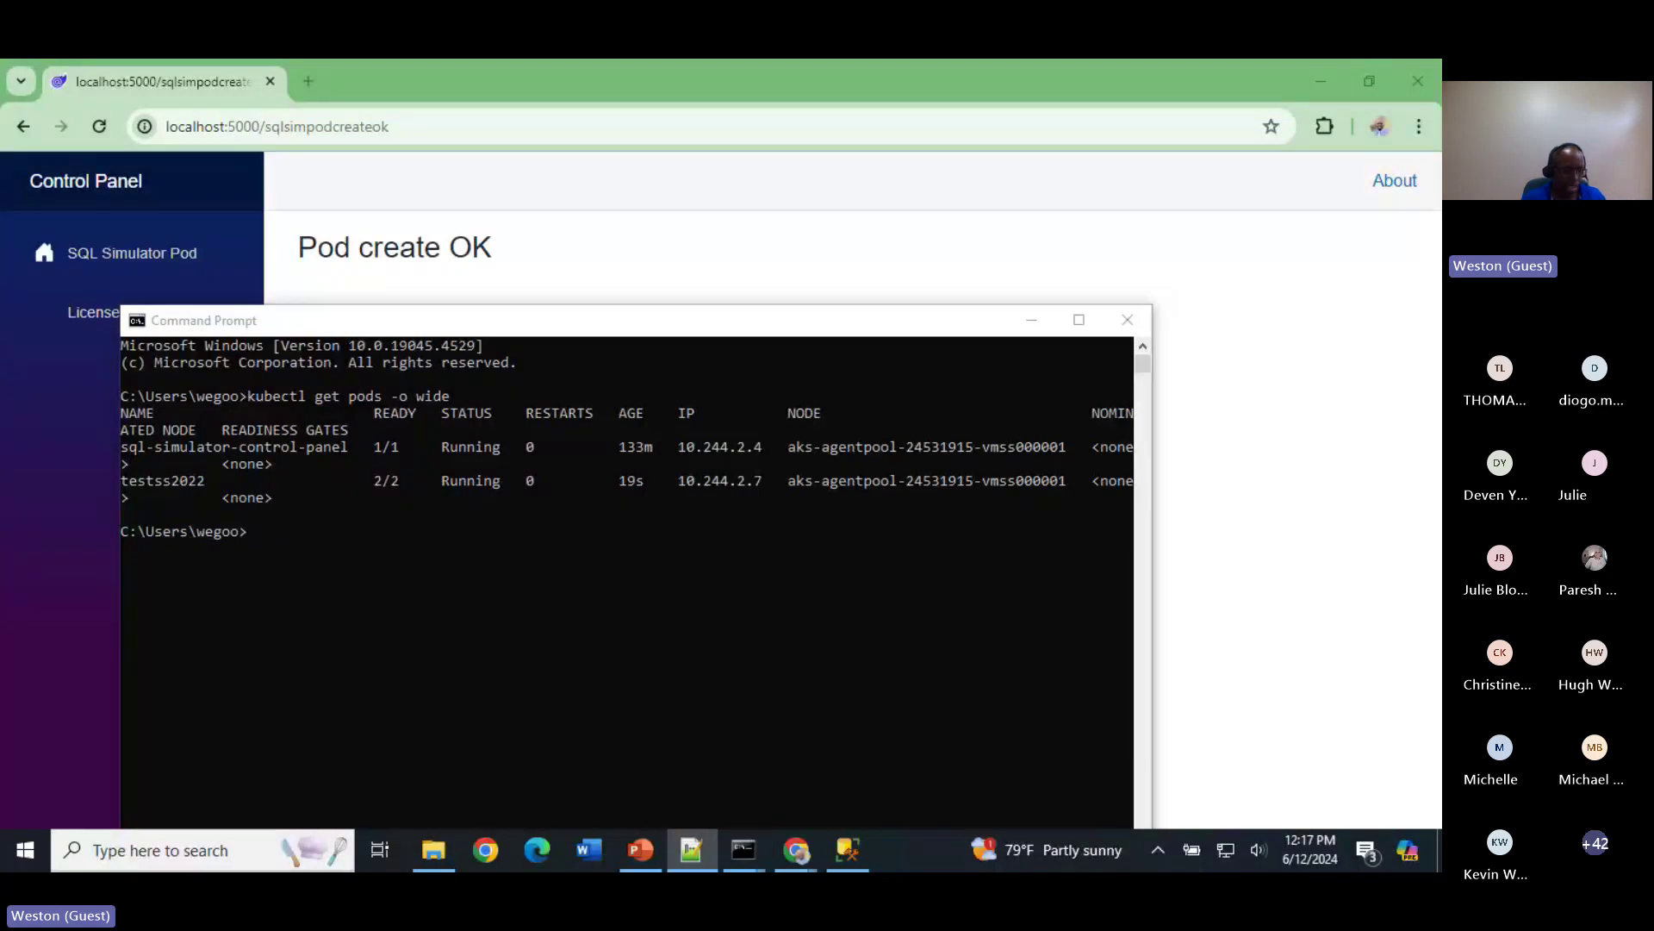
click(663, 439)
text(kubectl port-forward testss2022 8080:80 1433:1433)
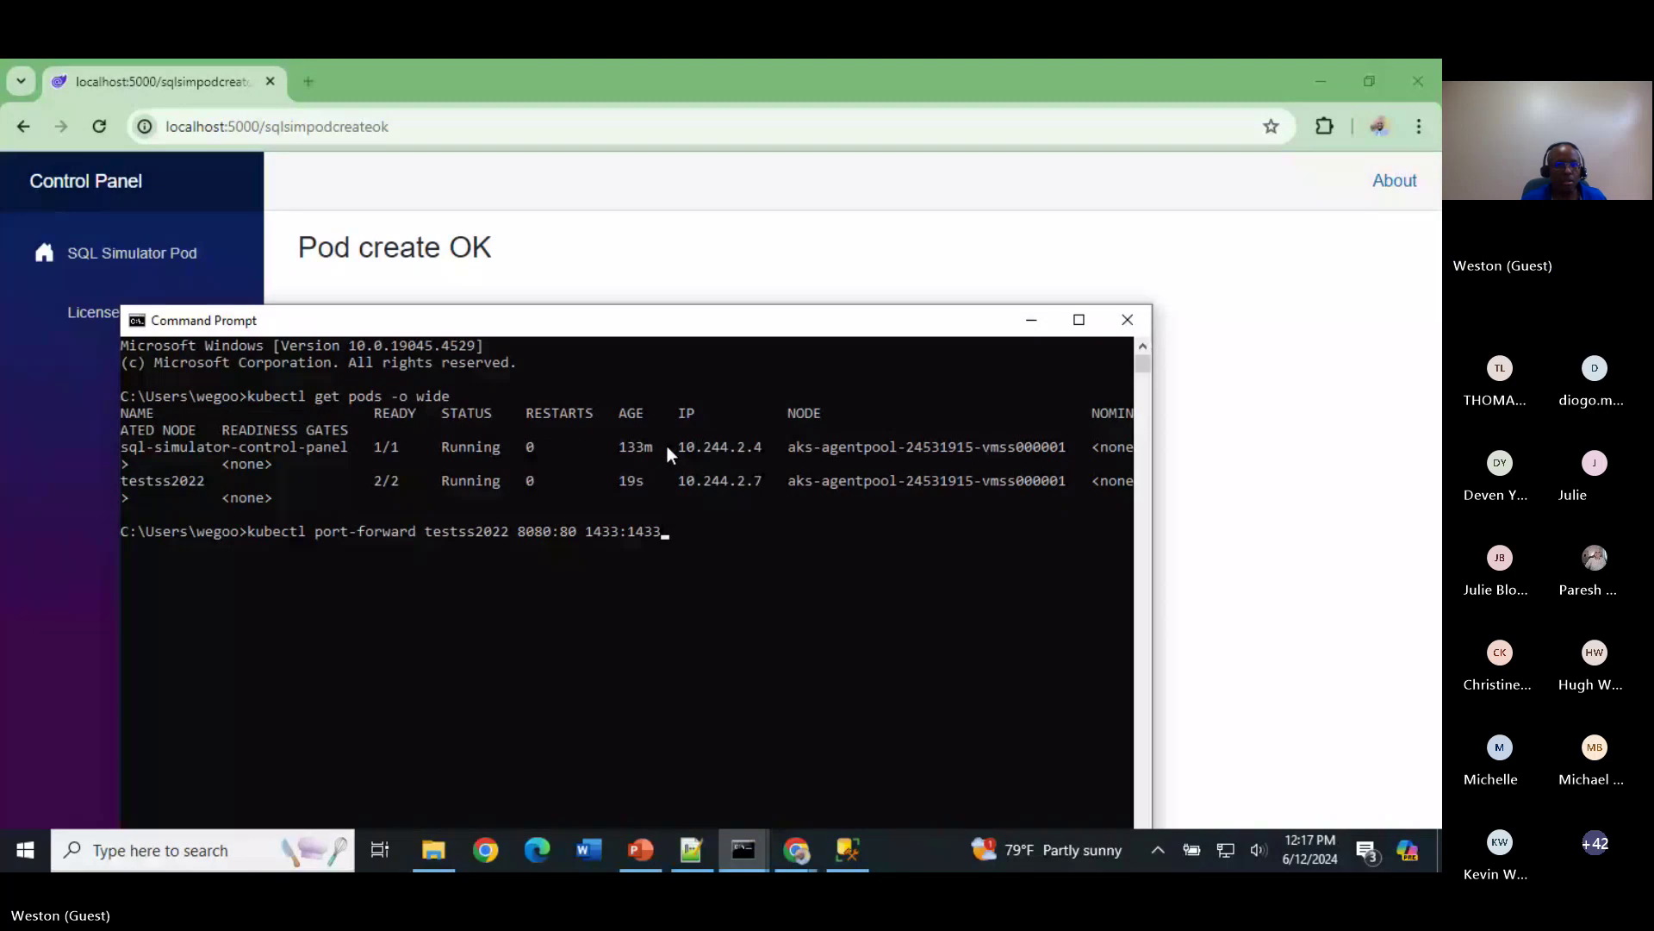
key(Return)
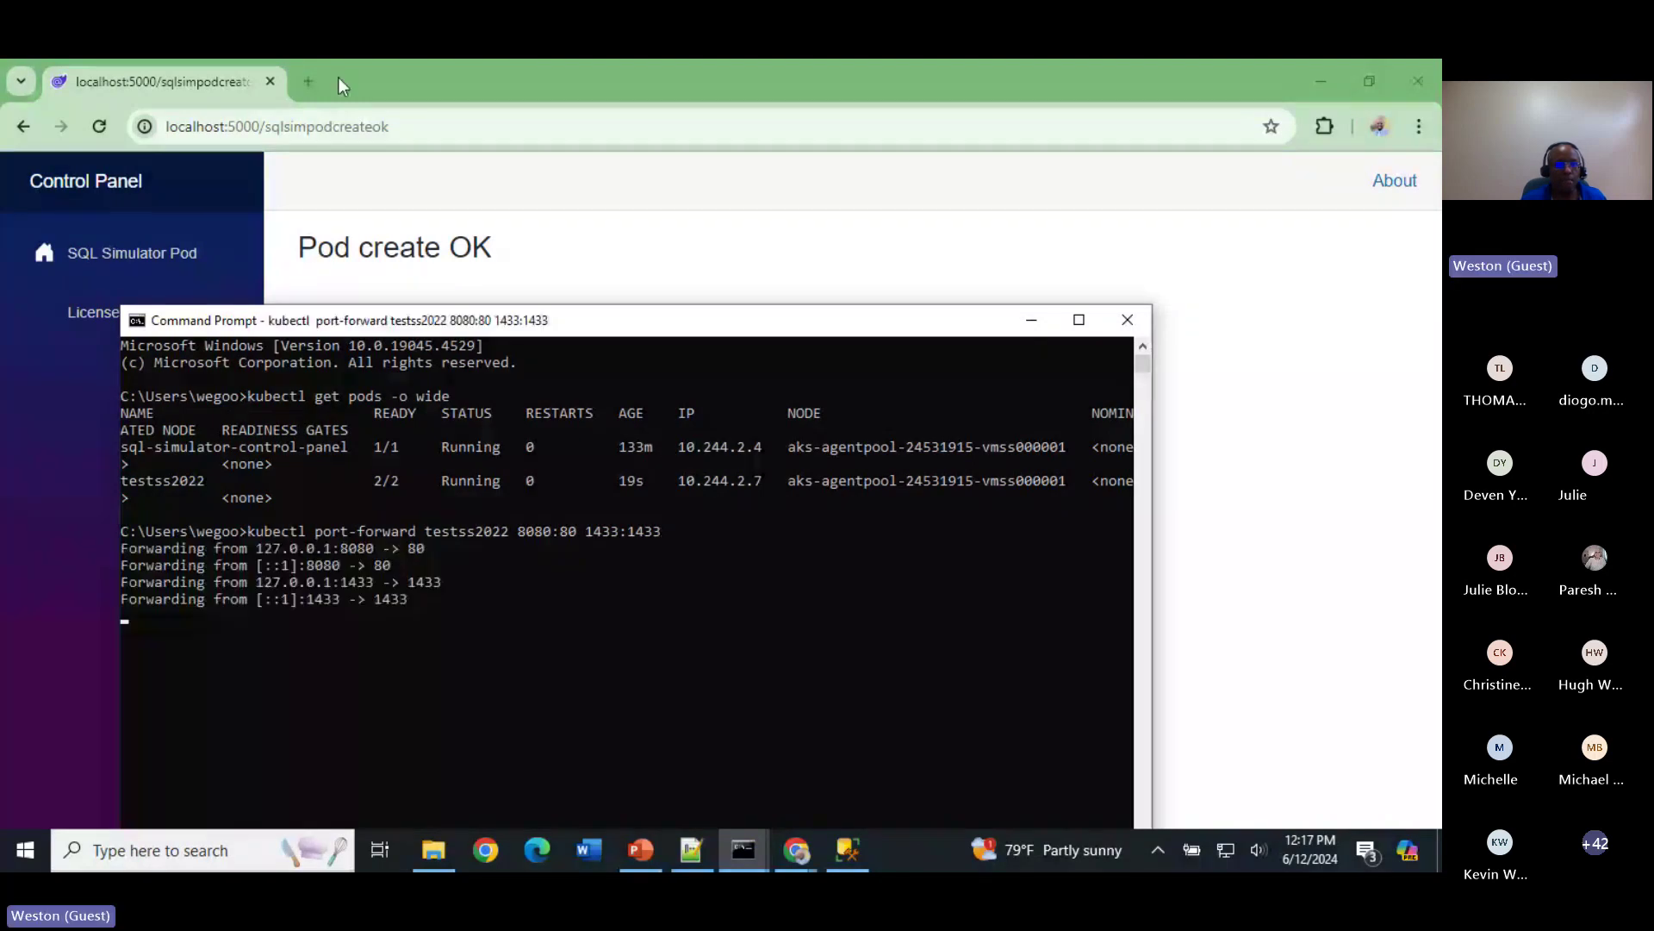
Step: Open the pod's web interface at localhost:8080 in a new Chrome tab
click(308, 81)
text(localhost:8080)
key(Return)
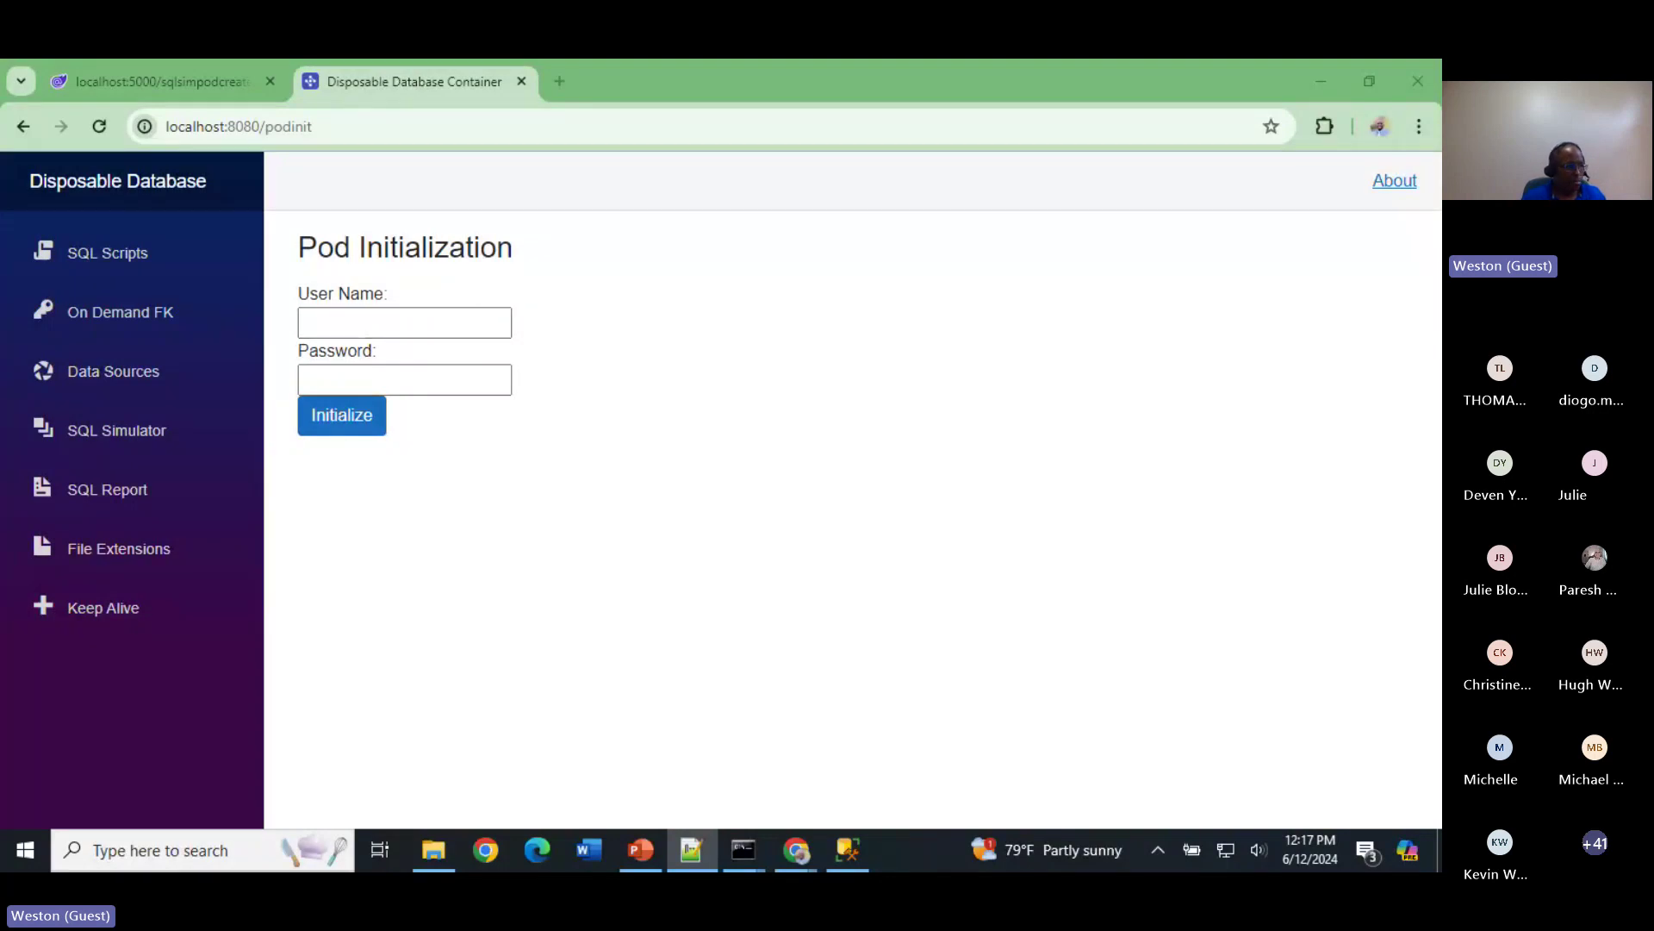
Step: Initialize the pod by entering the user name and pasting the account password
click(413, 323)
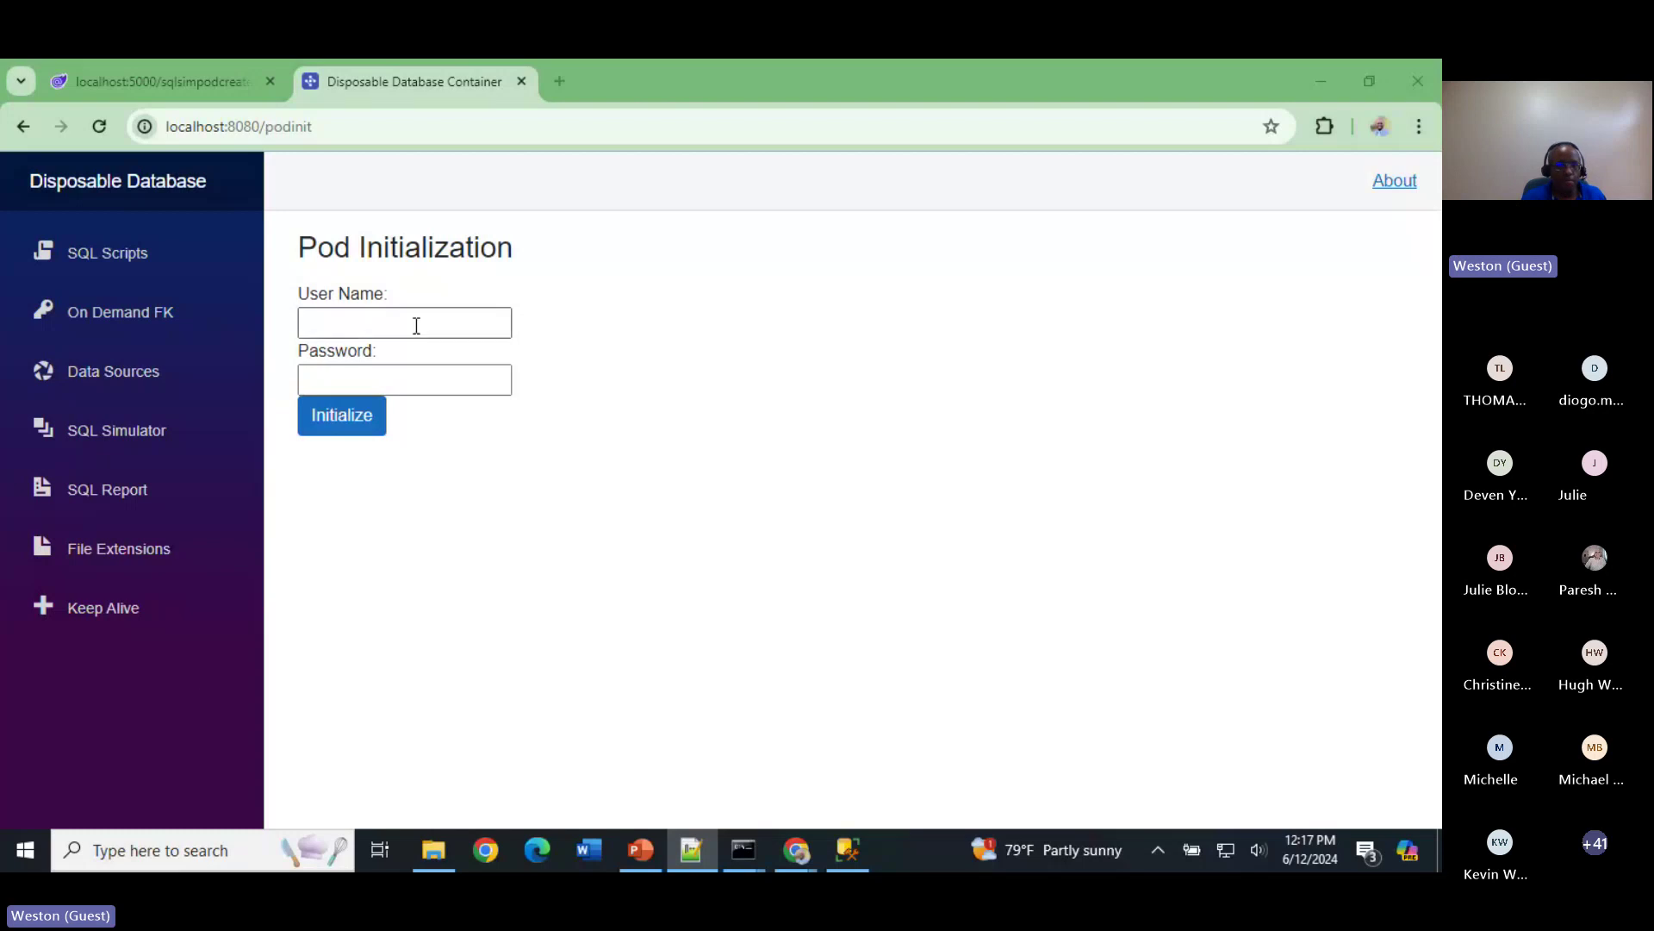
text(westonog)
key(alt+Tab)
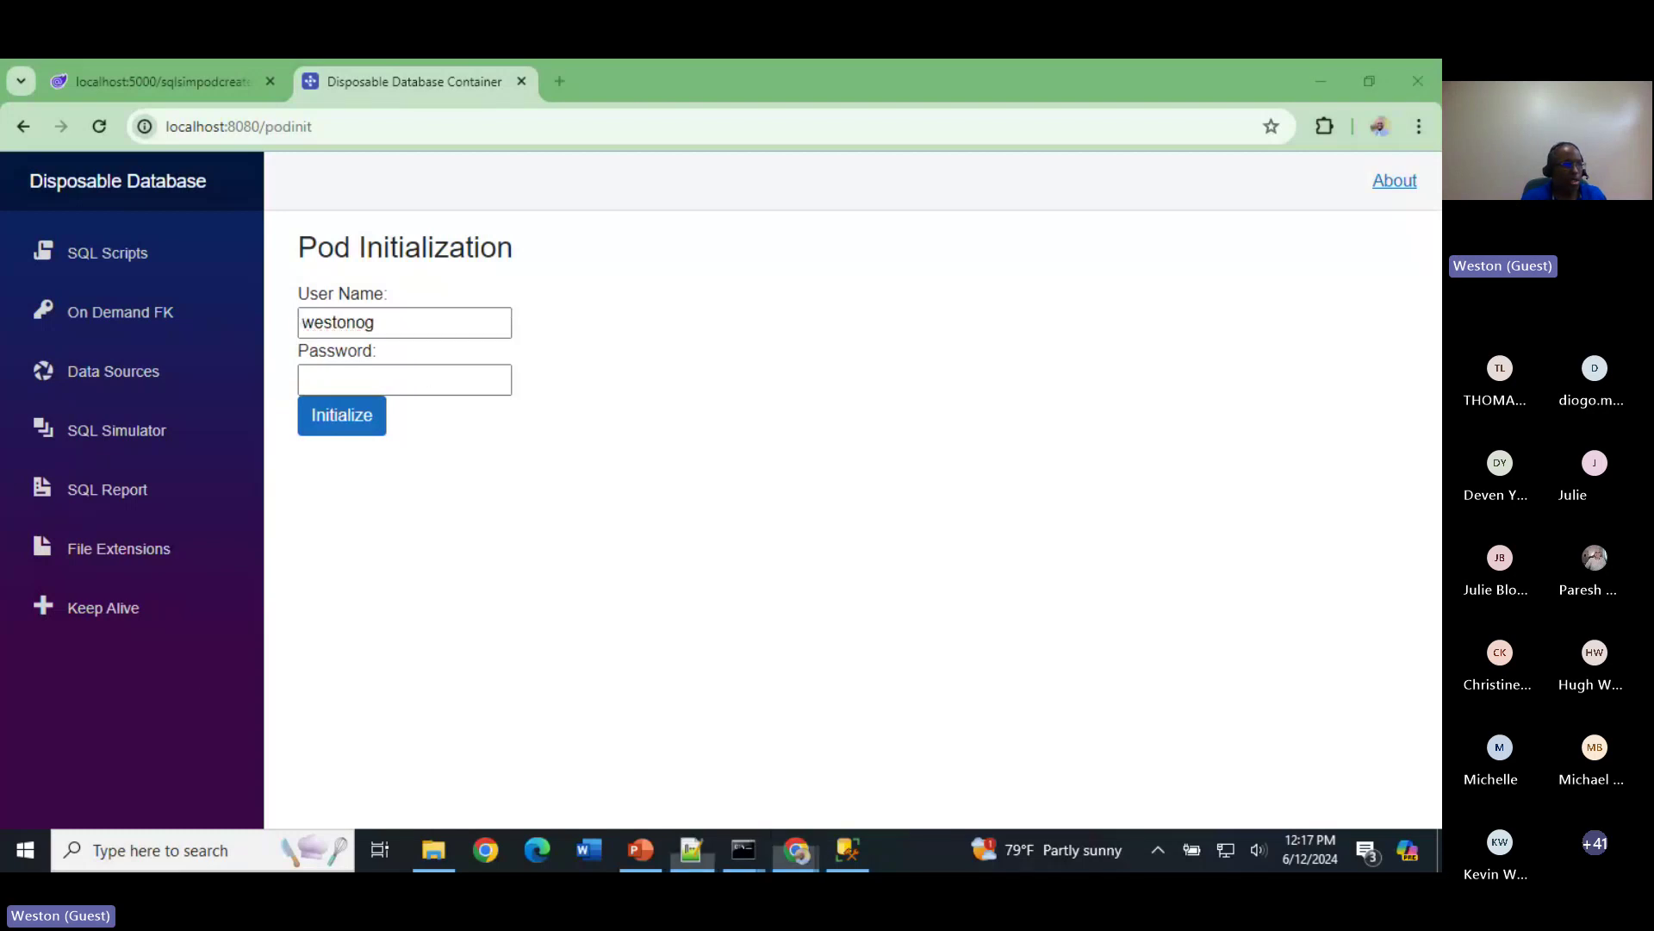
click(399, 378)
key(ctrl+v)
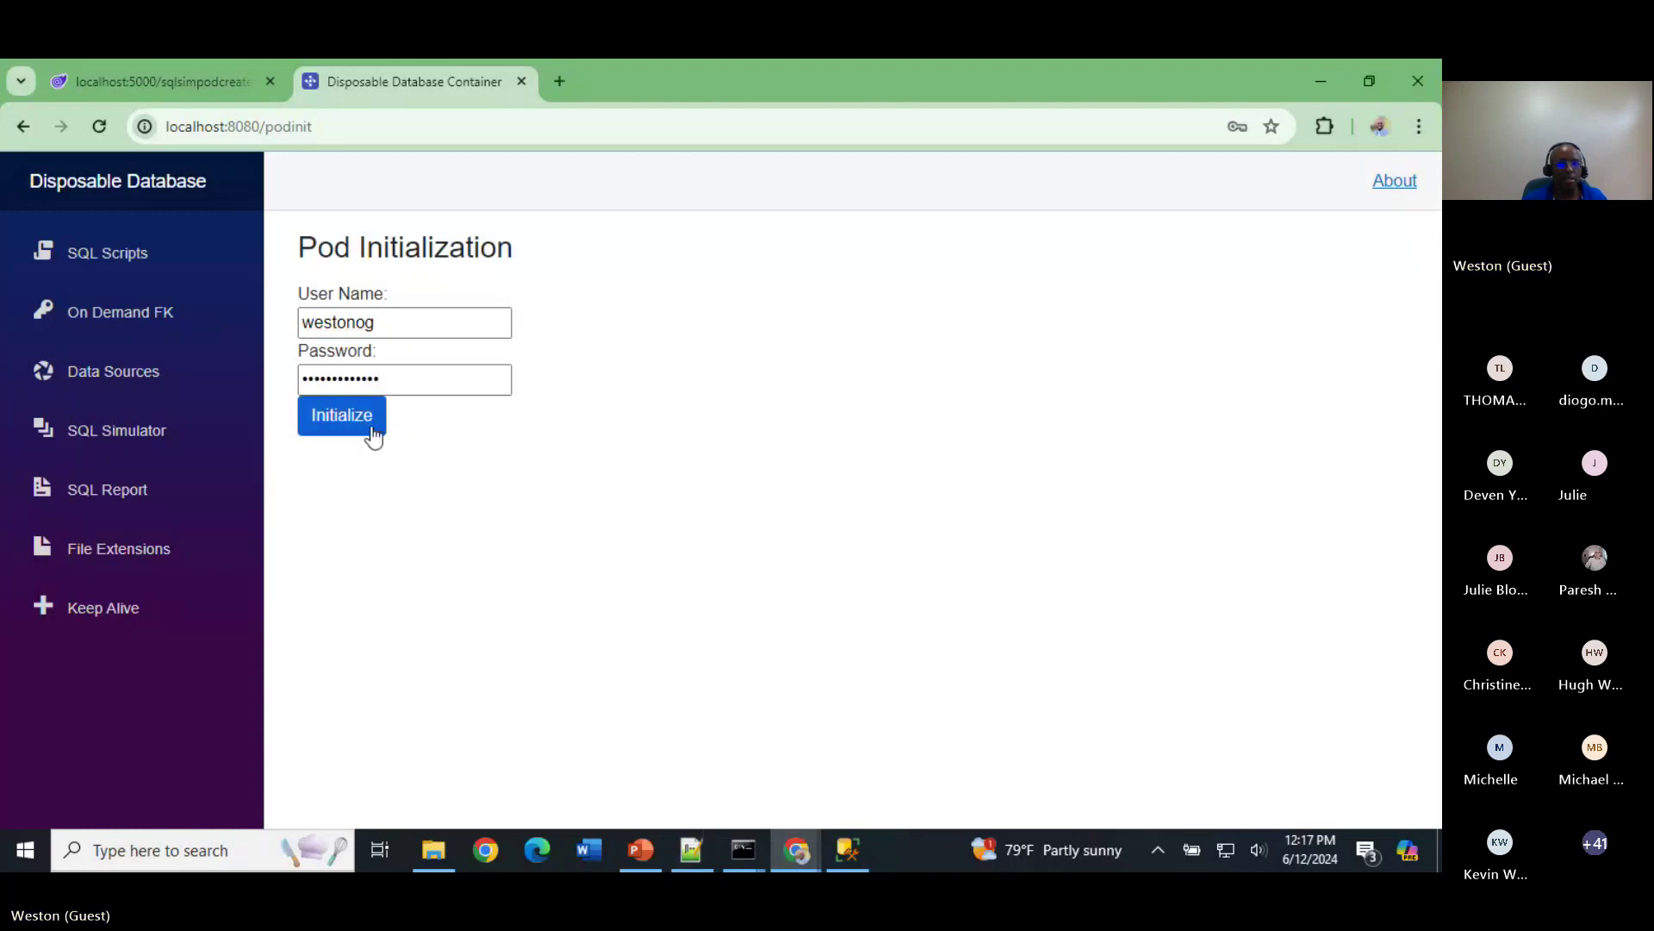
click(369, 431)
Step: Upload the script select_ssn.tsql from the SQL Server scenario1 folder to the pod's SQL Scripts
click(128, 254)
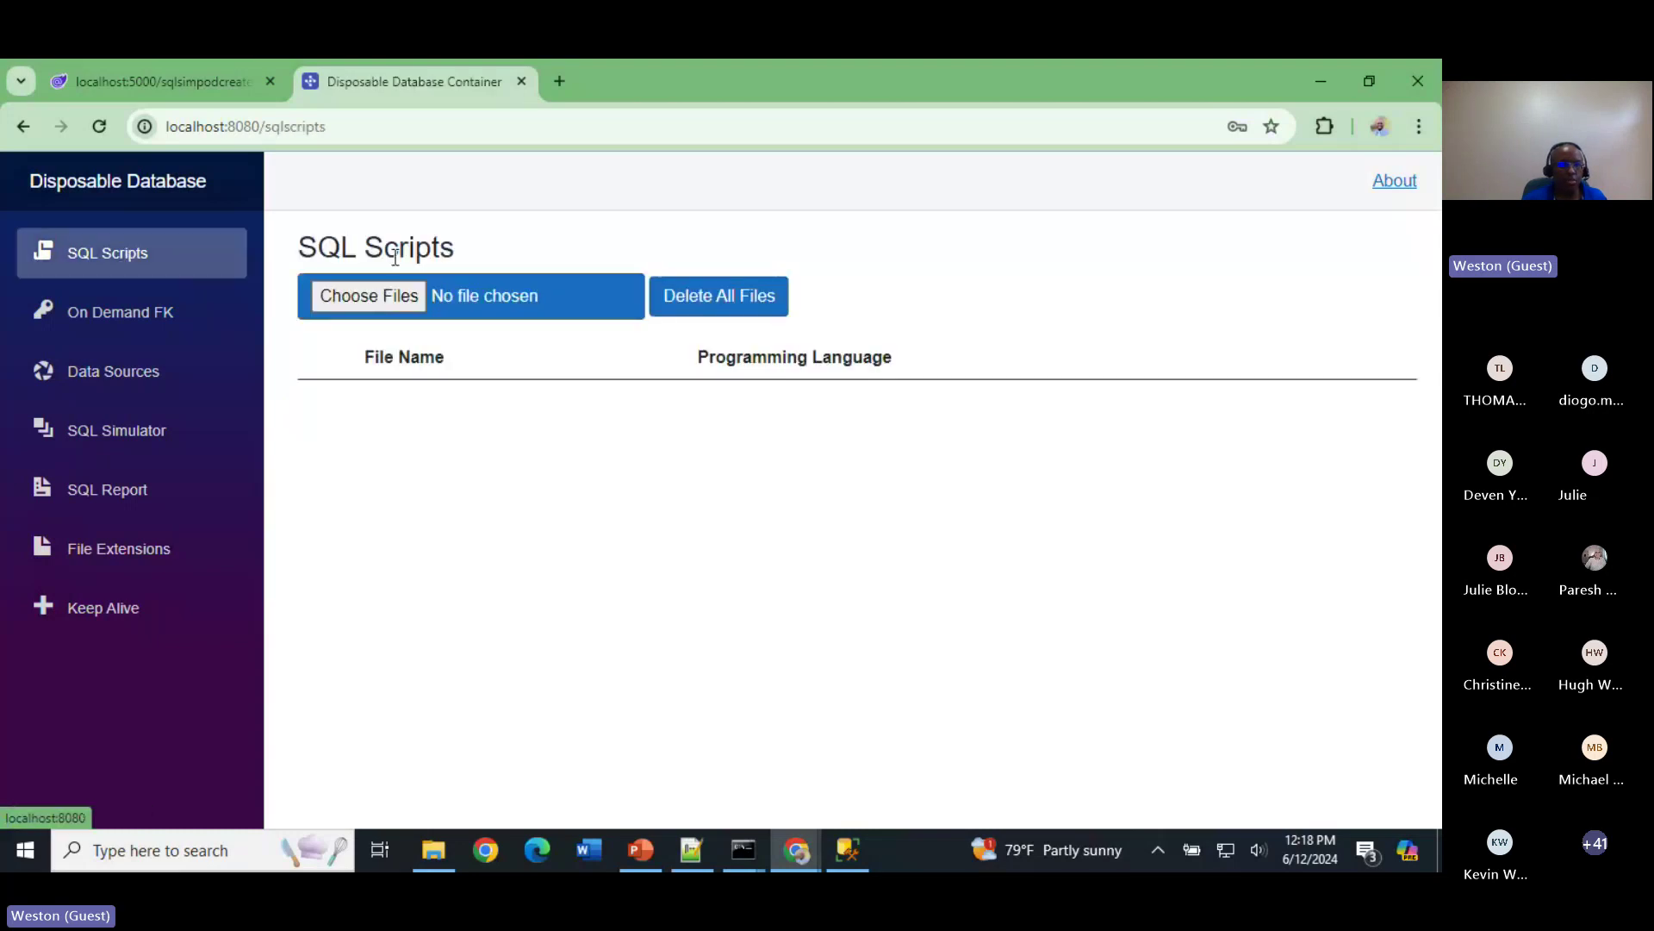
click(396, 299)
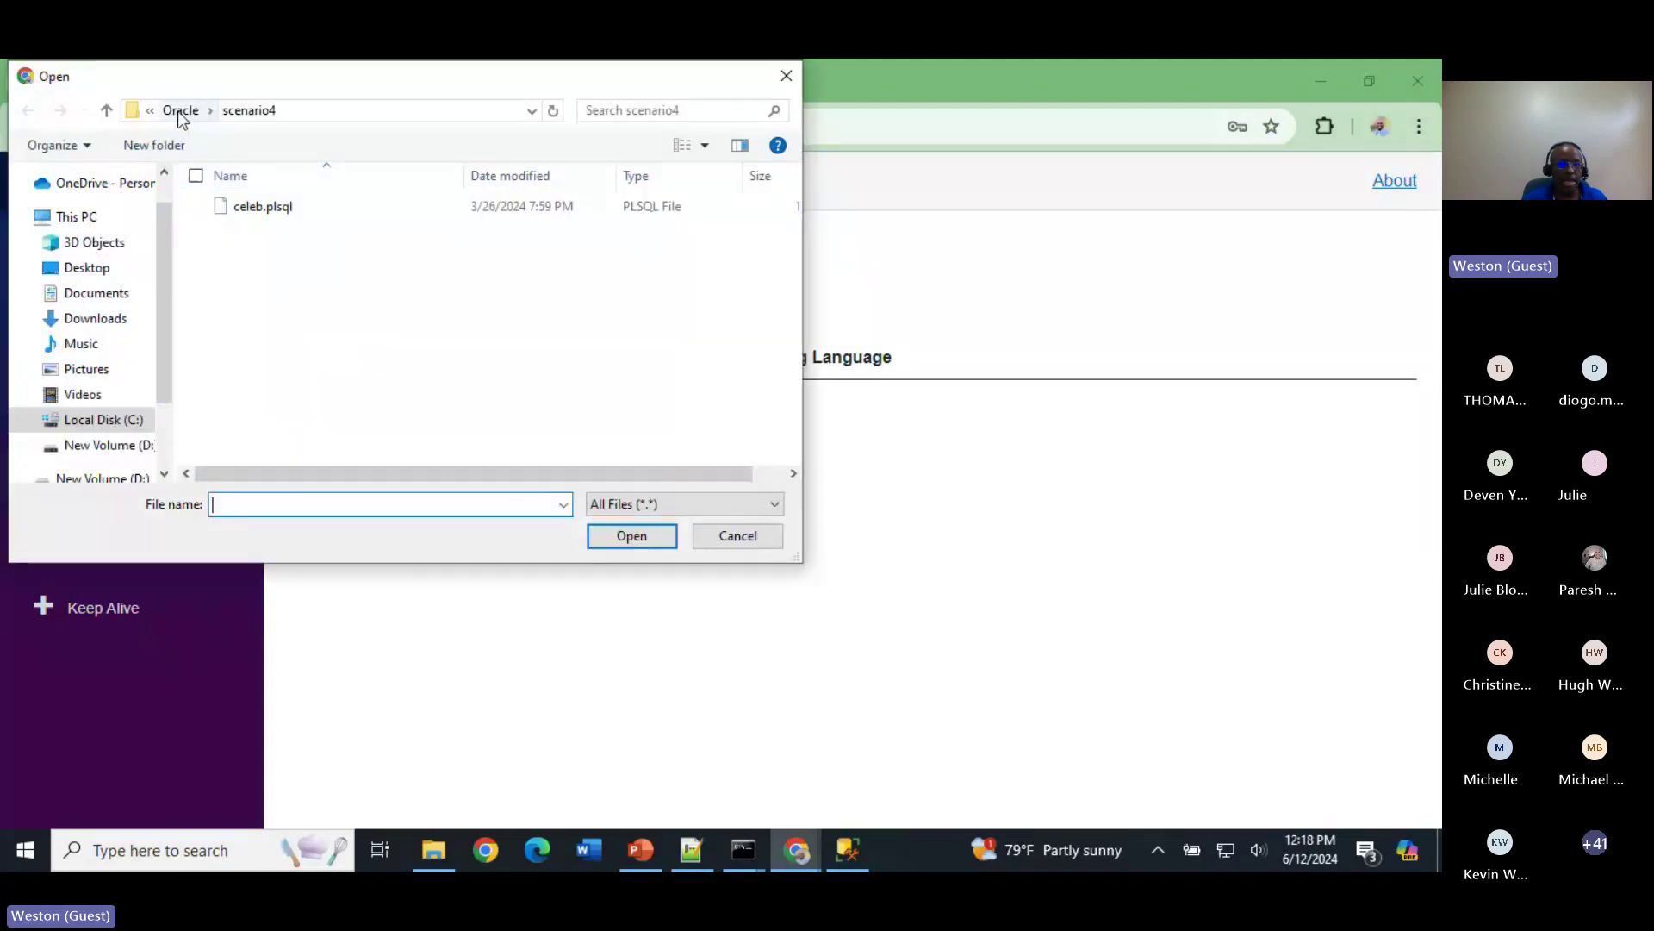
click(177, 111)
click(242, 109)
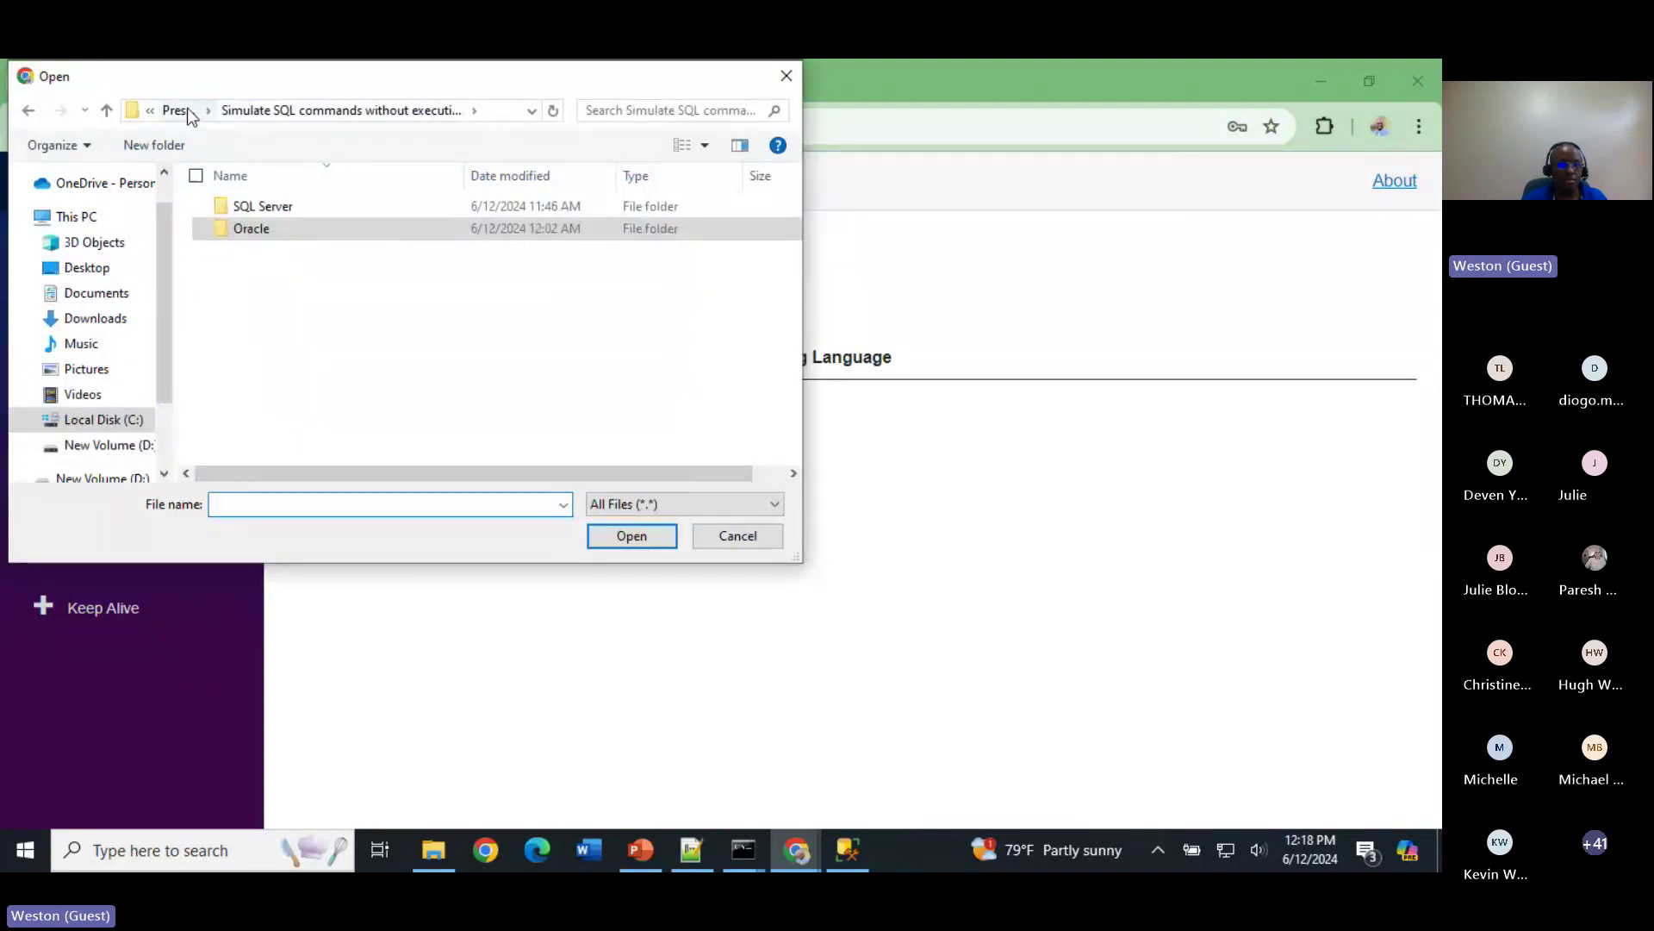
click(183, 109)
double_click(273, 229)
double_click(275, 206)
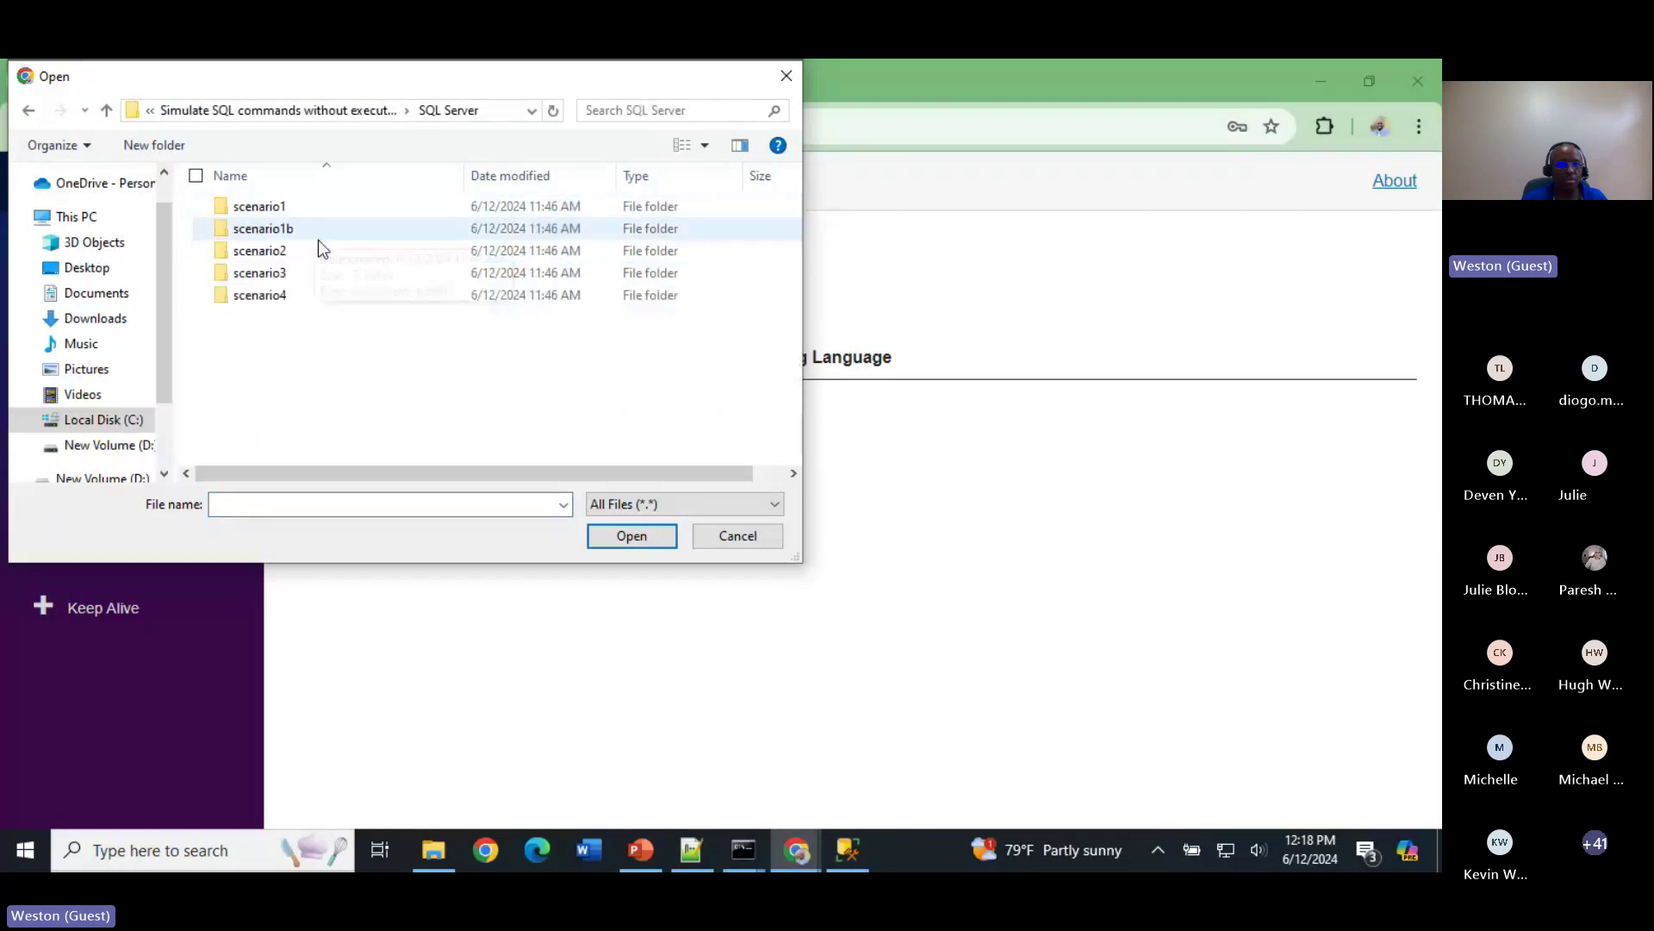
double_click(308, 210)
click(303, 213)
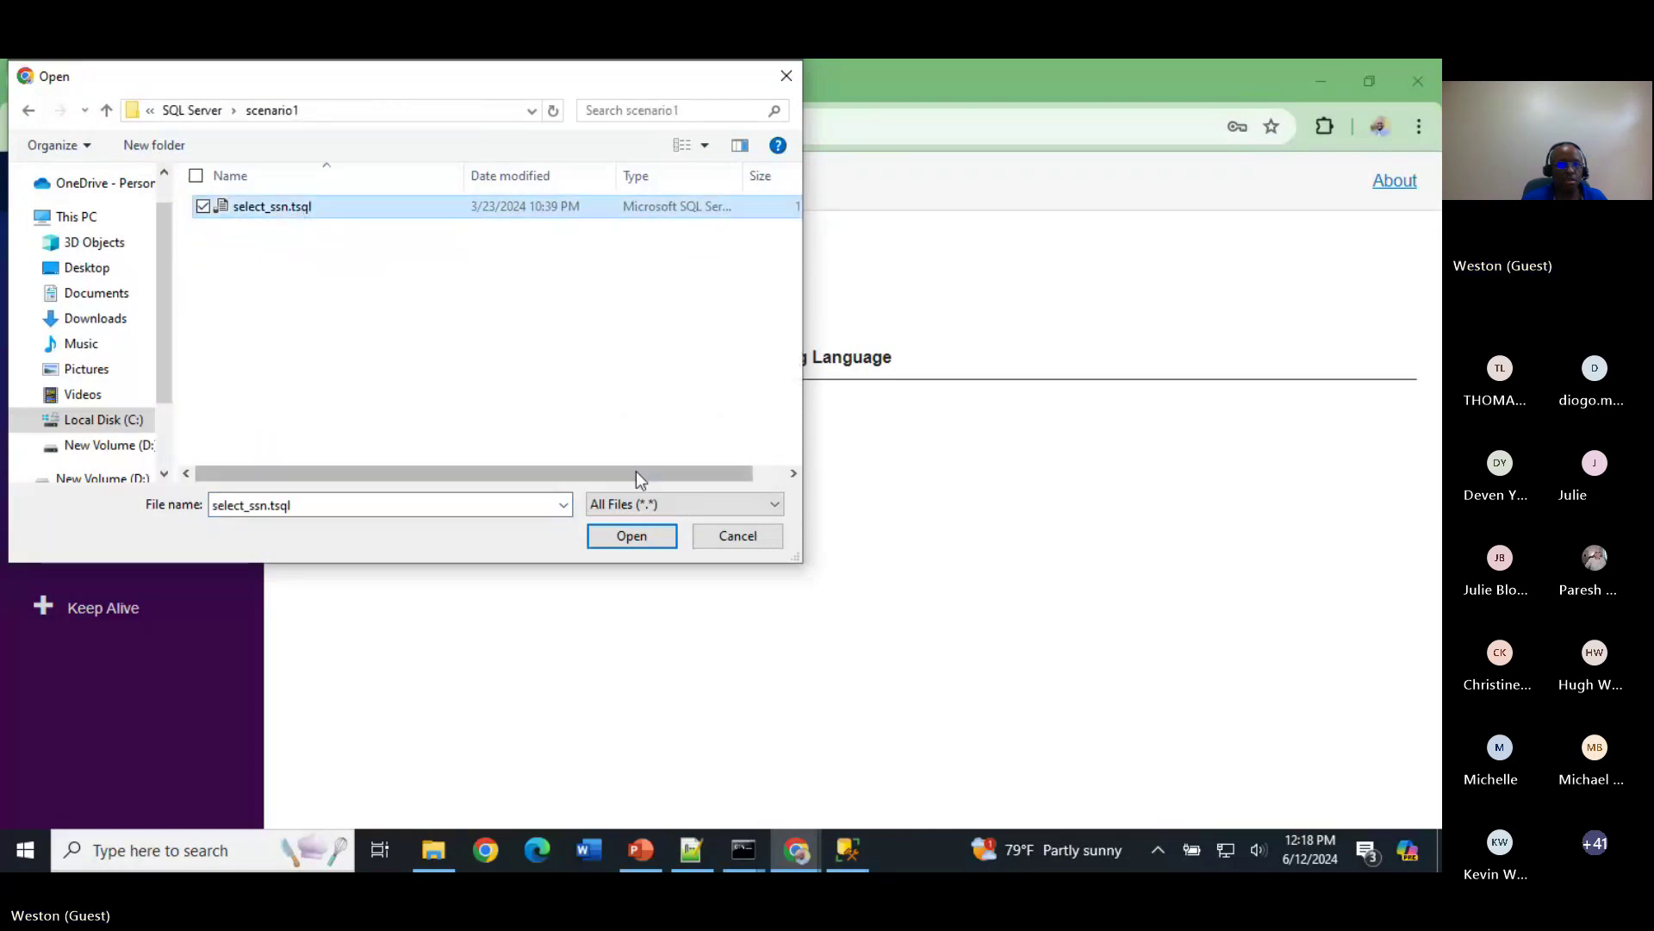
click(630, 537)
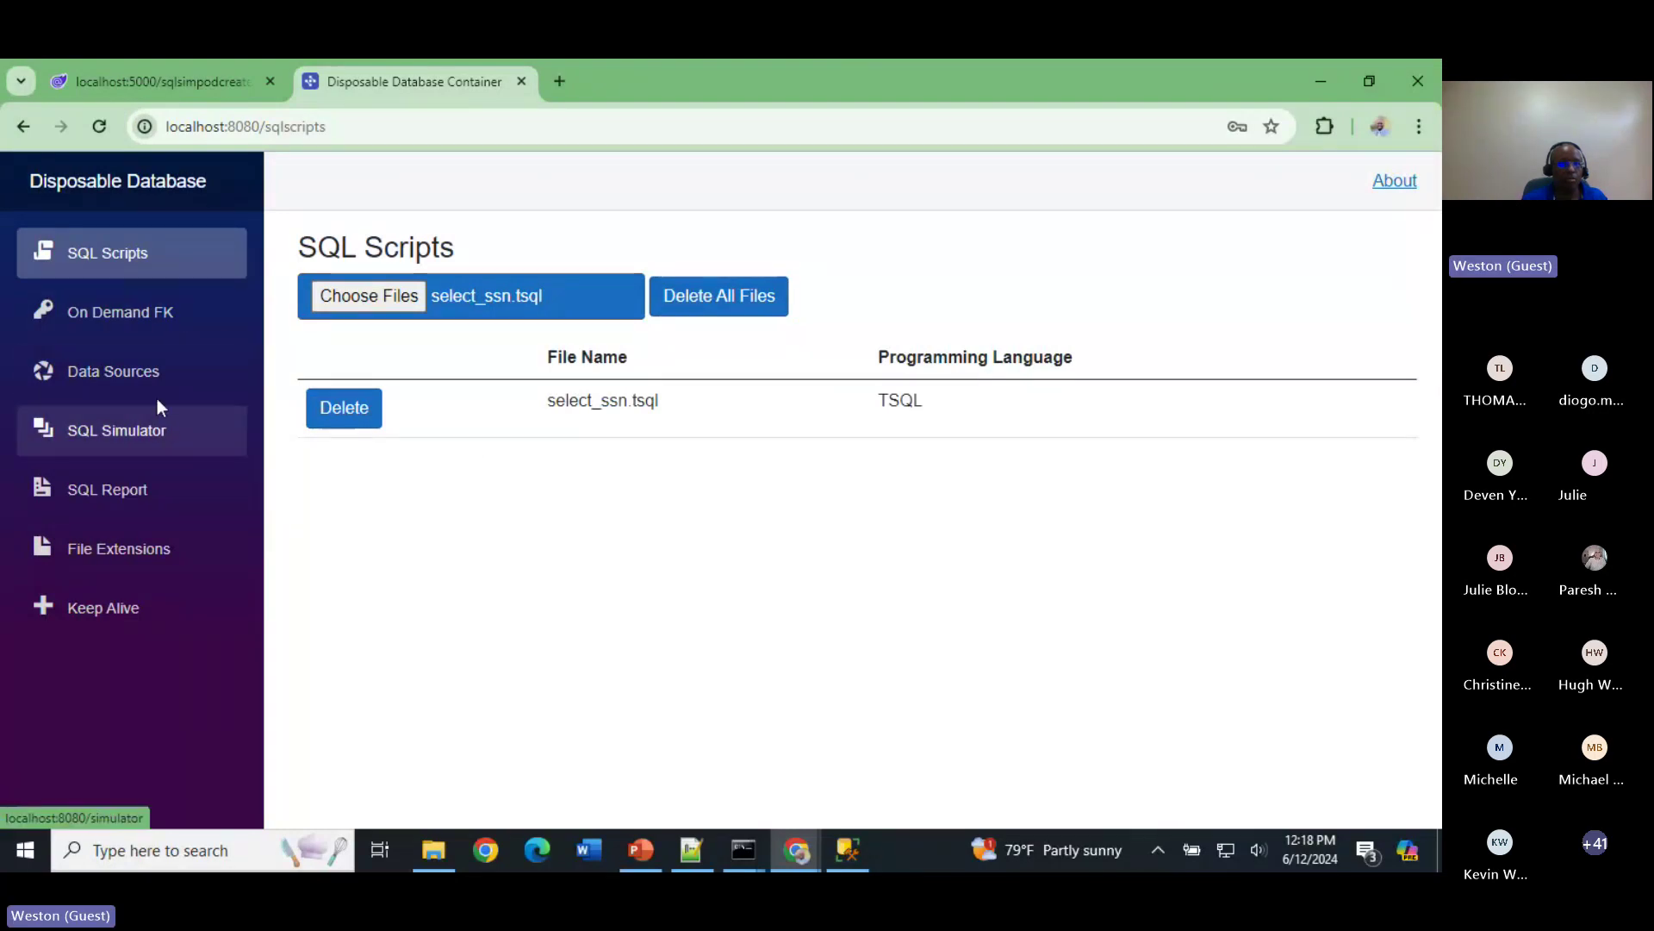
Step: Start adding a SQL Server data source and review the source and pod connection fields it requires
click(161, 366)
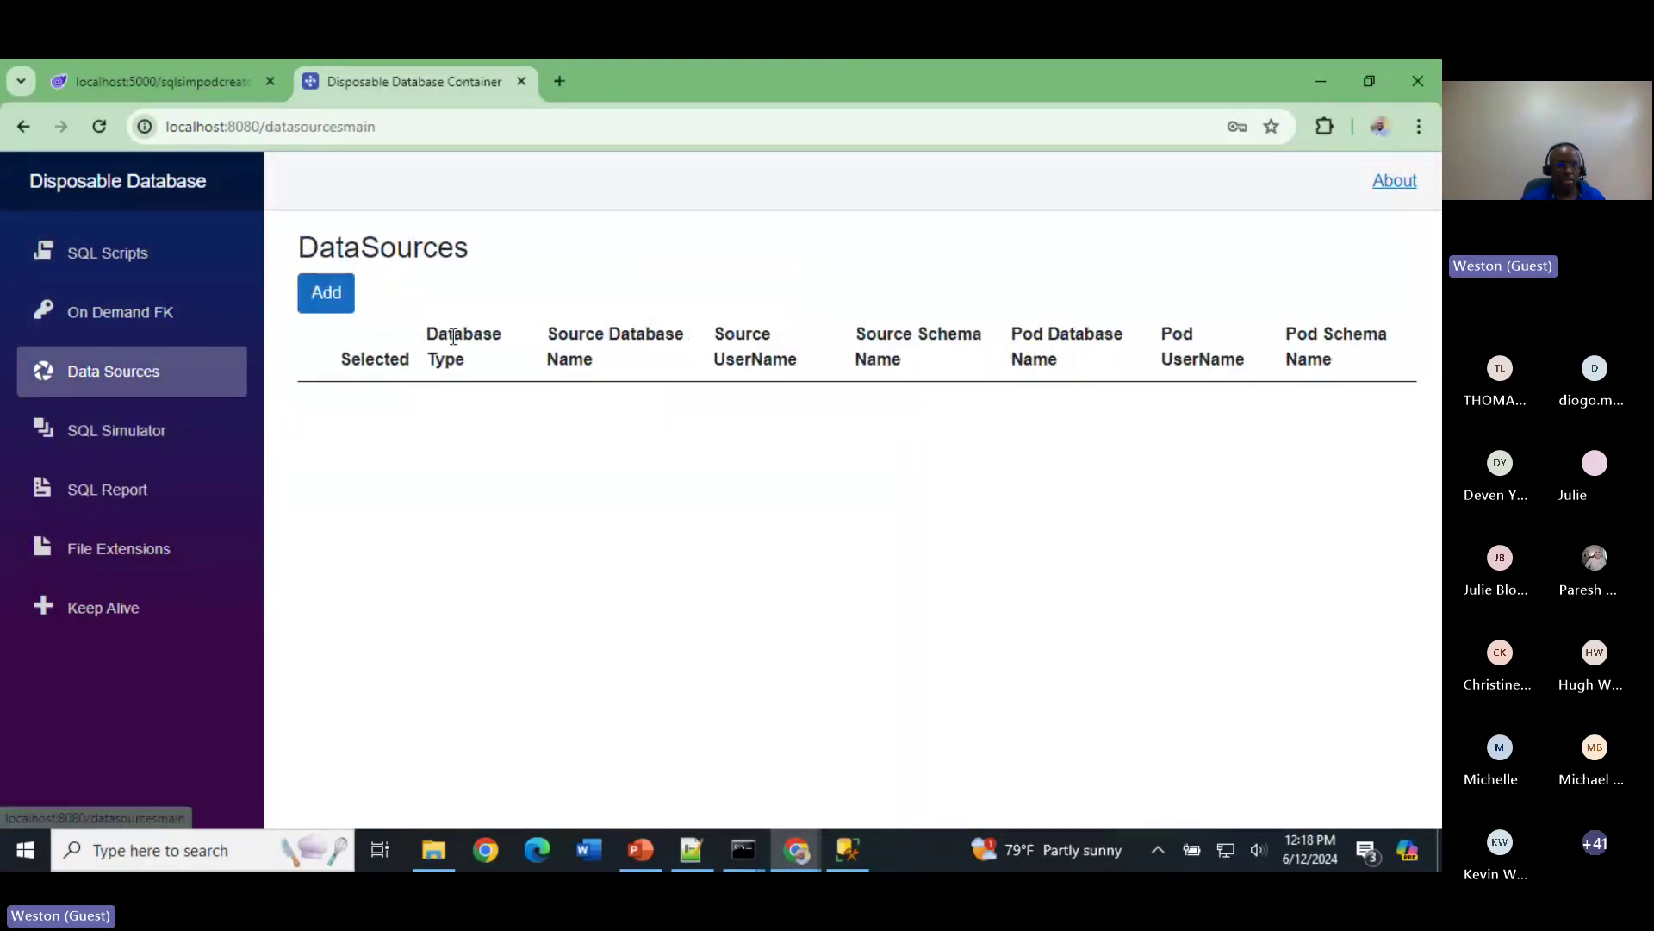
click(326, 294)
scroll(569, 566, down, 2)
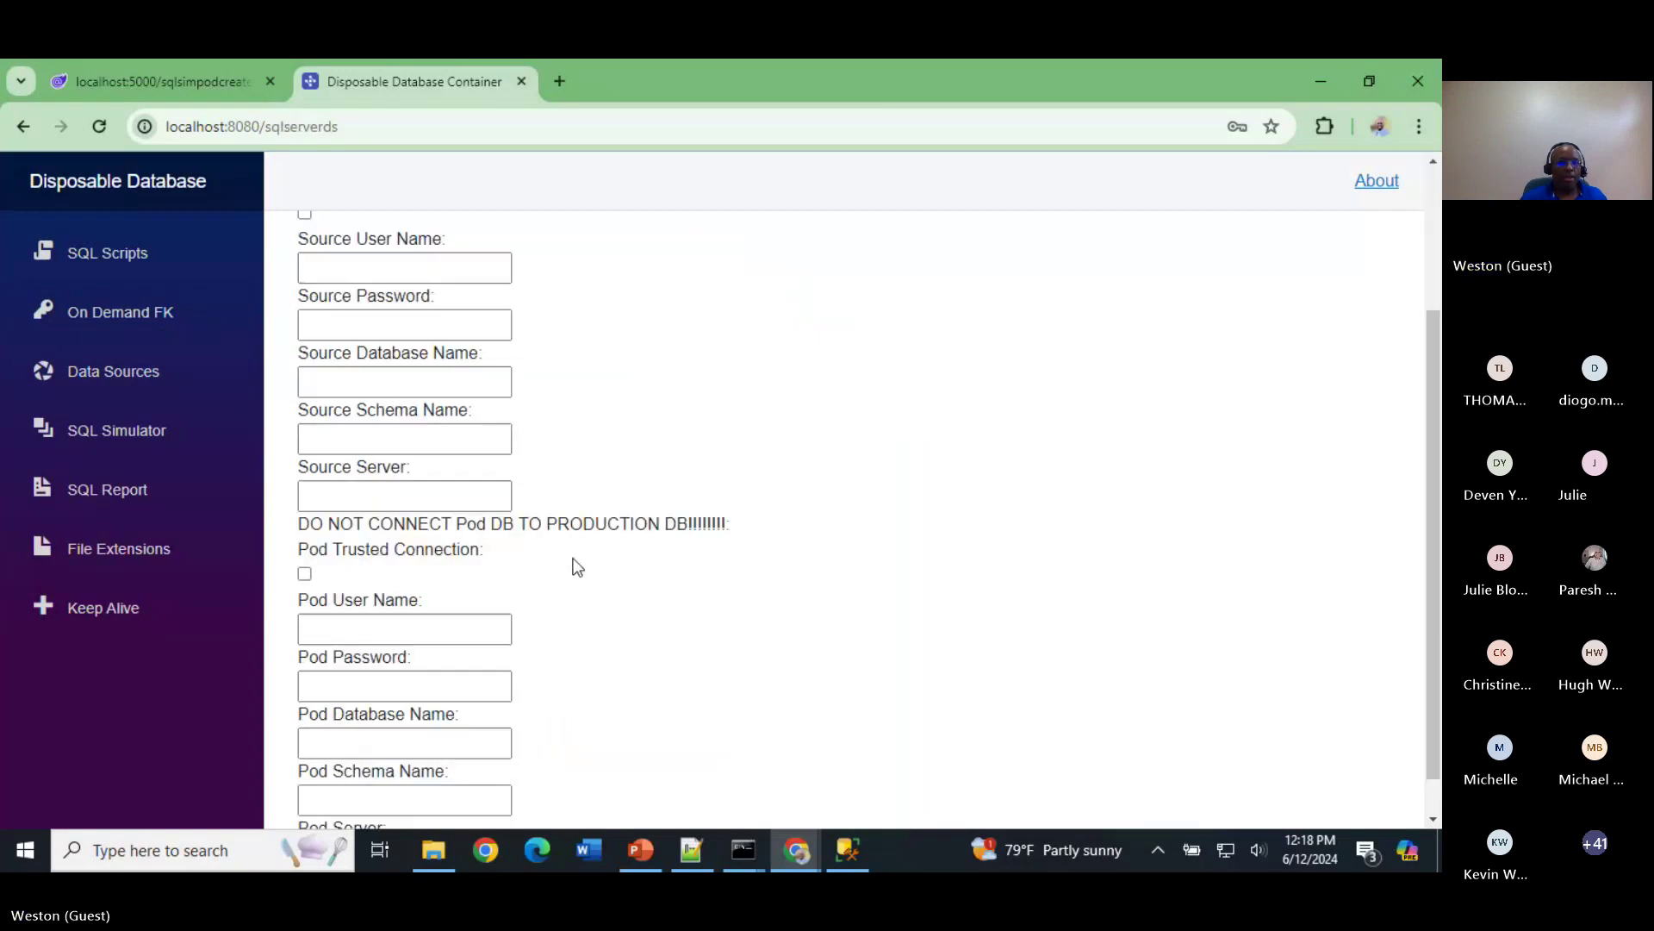
scroll(583, 543, up, 1)
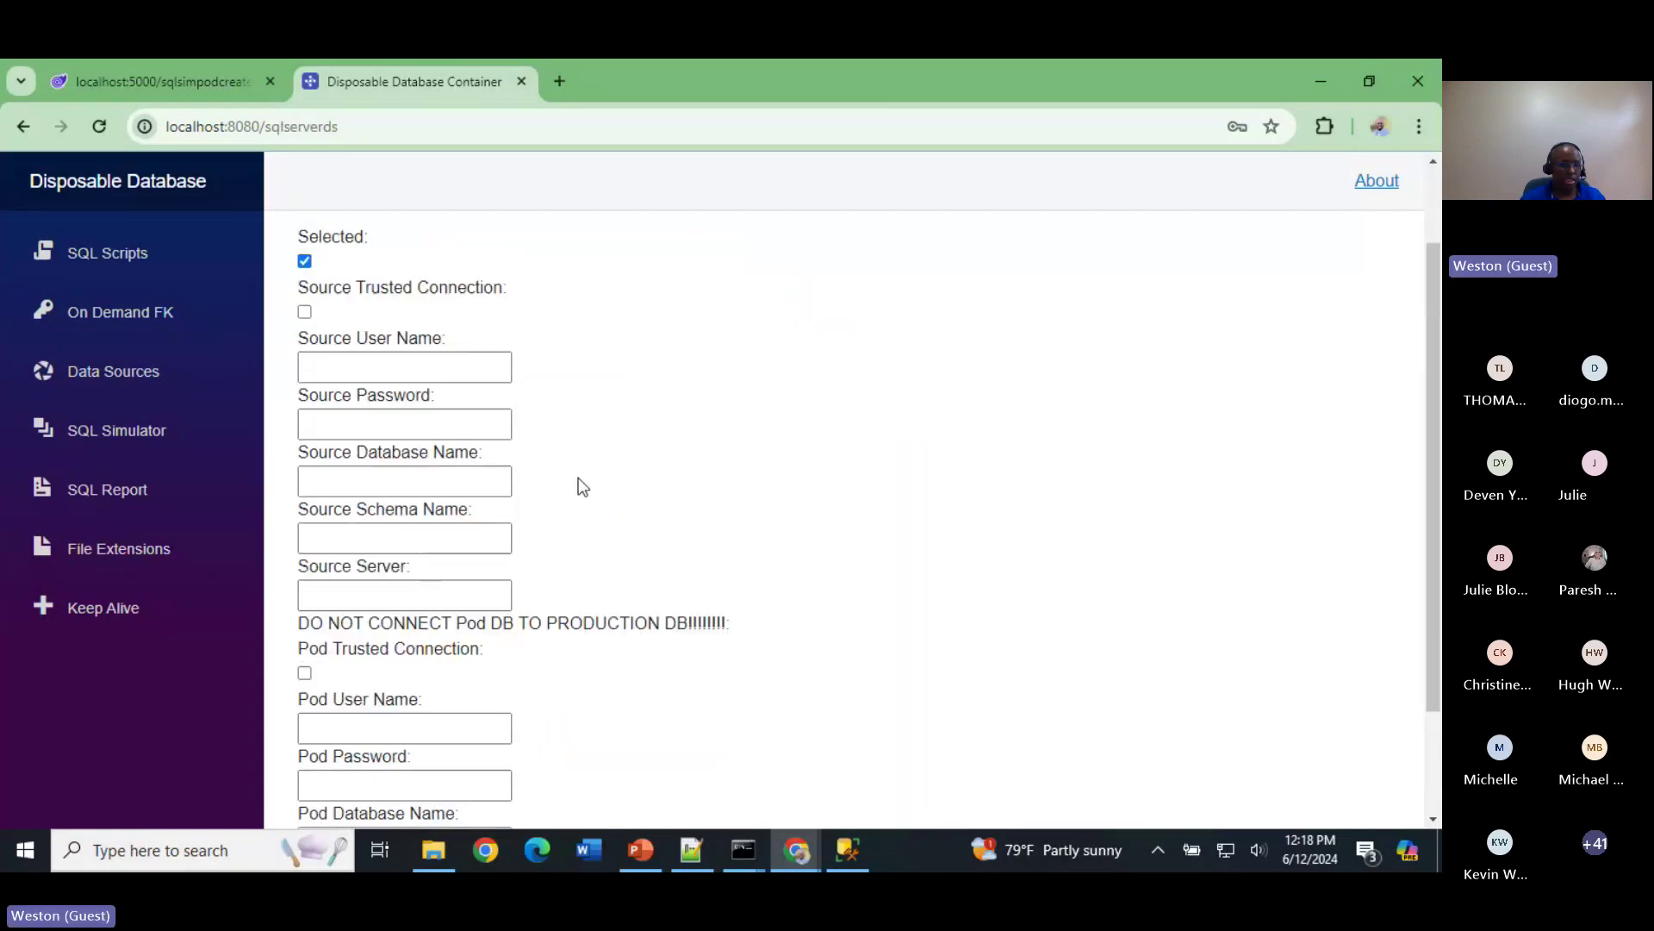
scroll(580, 483, up, 1)
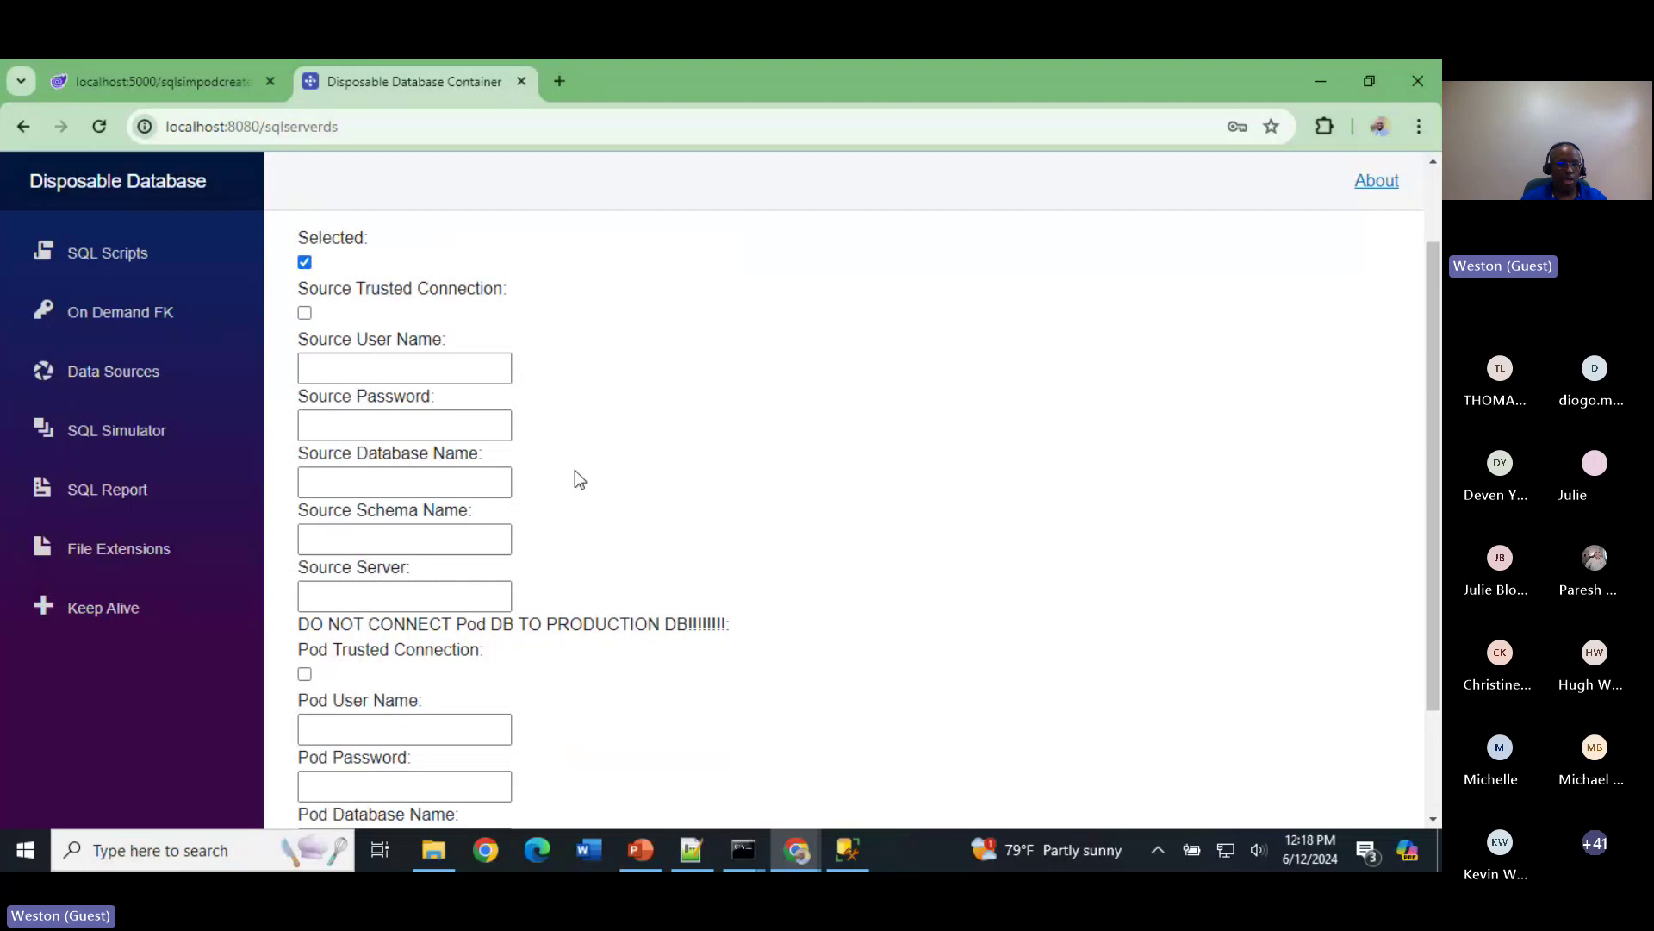
scroll(575, 479, down, 1)
scroll(576, 479, up, 1)
scroll(576, 479, up, 1)
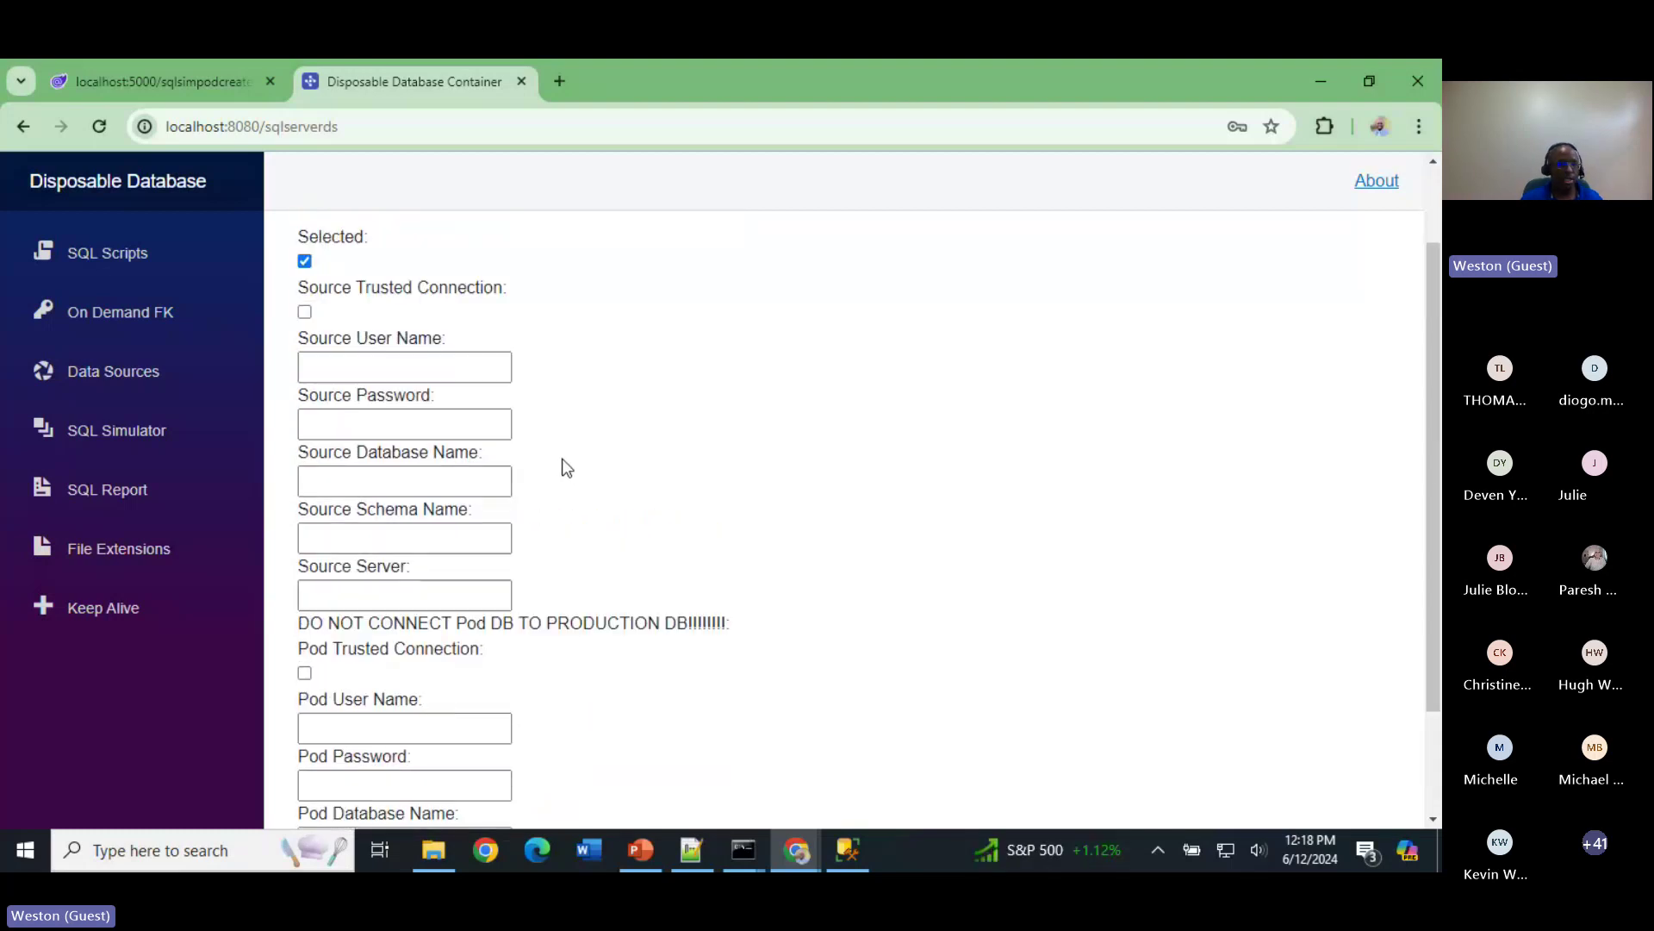
scroll(599, 422, down, 2)
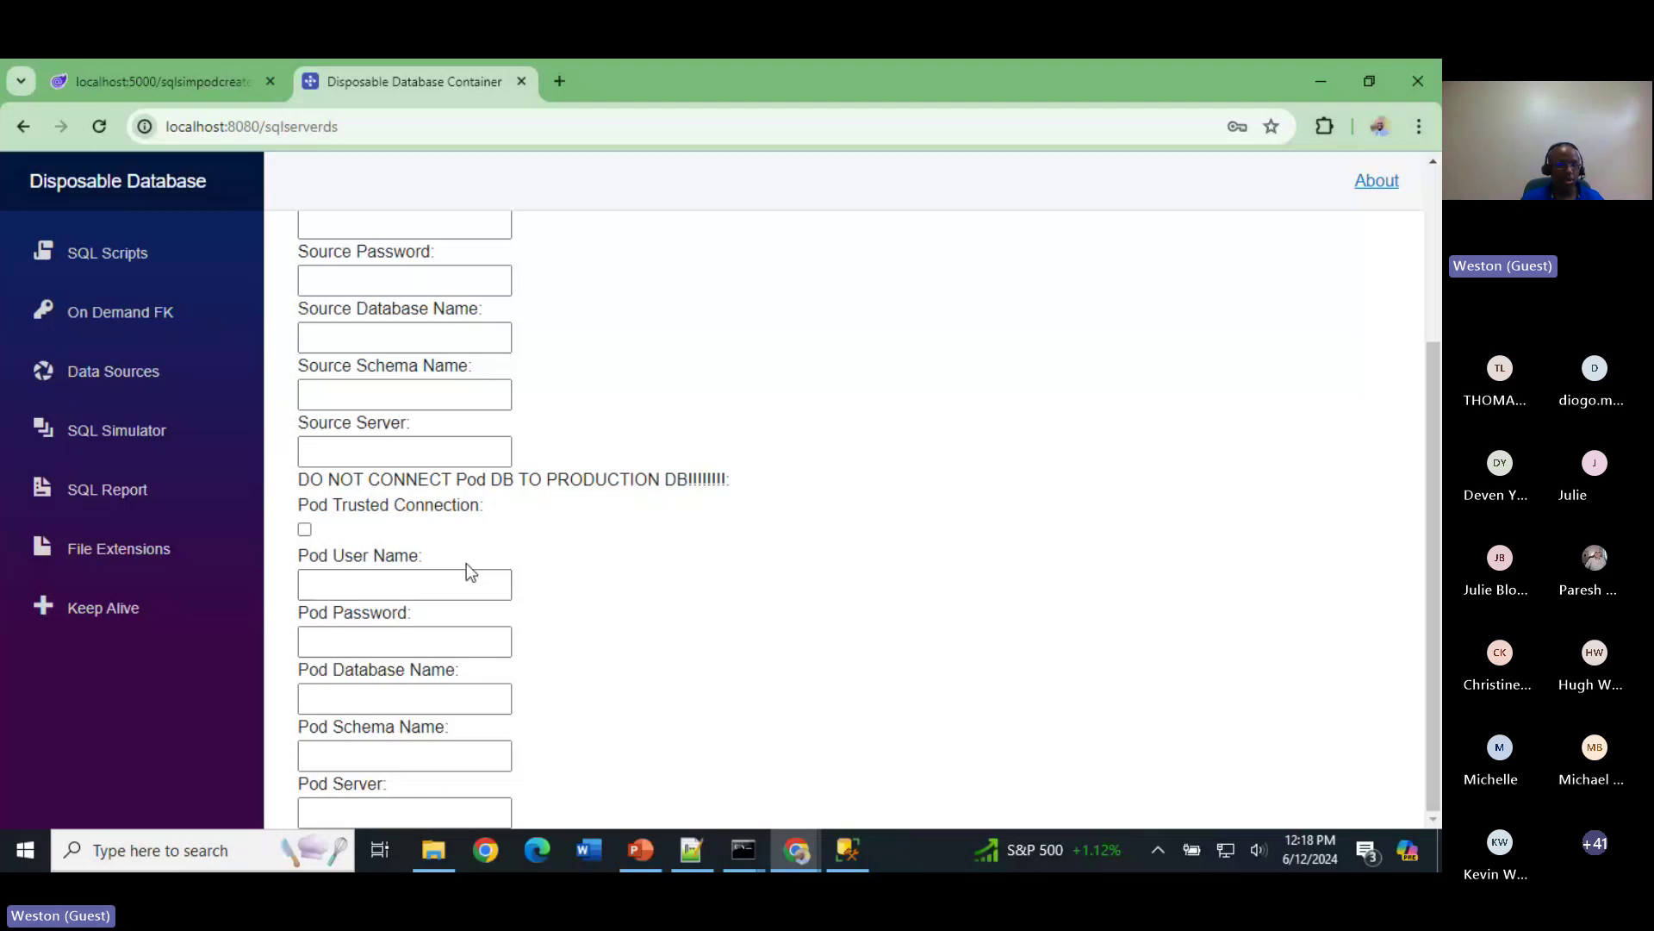
scroll(579, 508, up, 3)
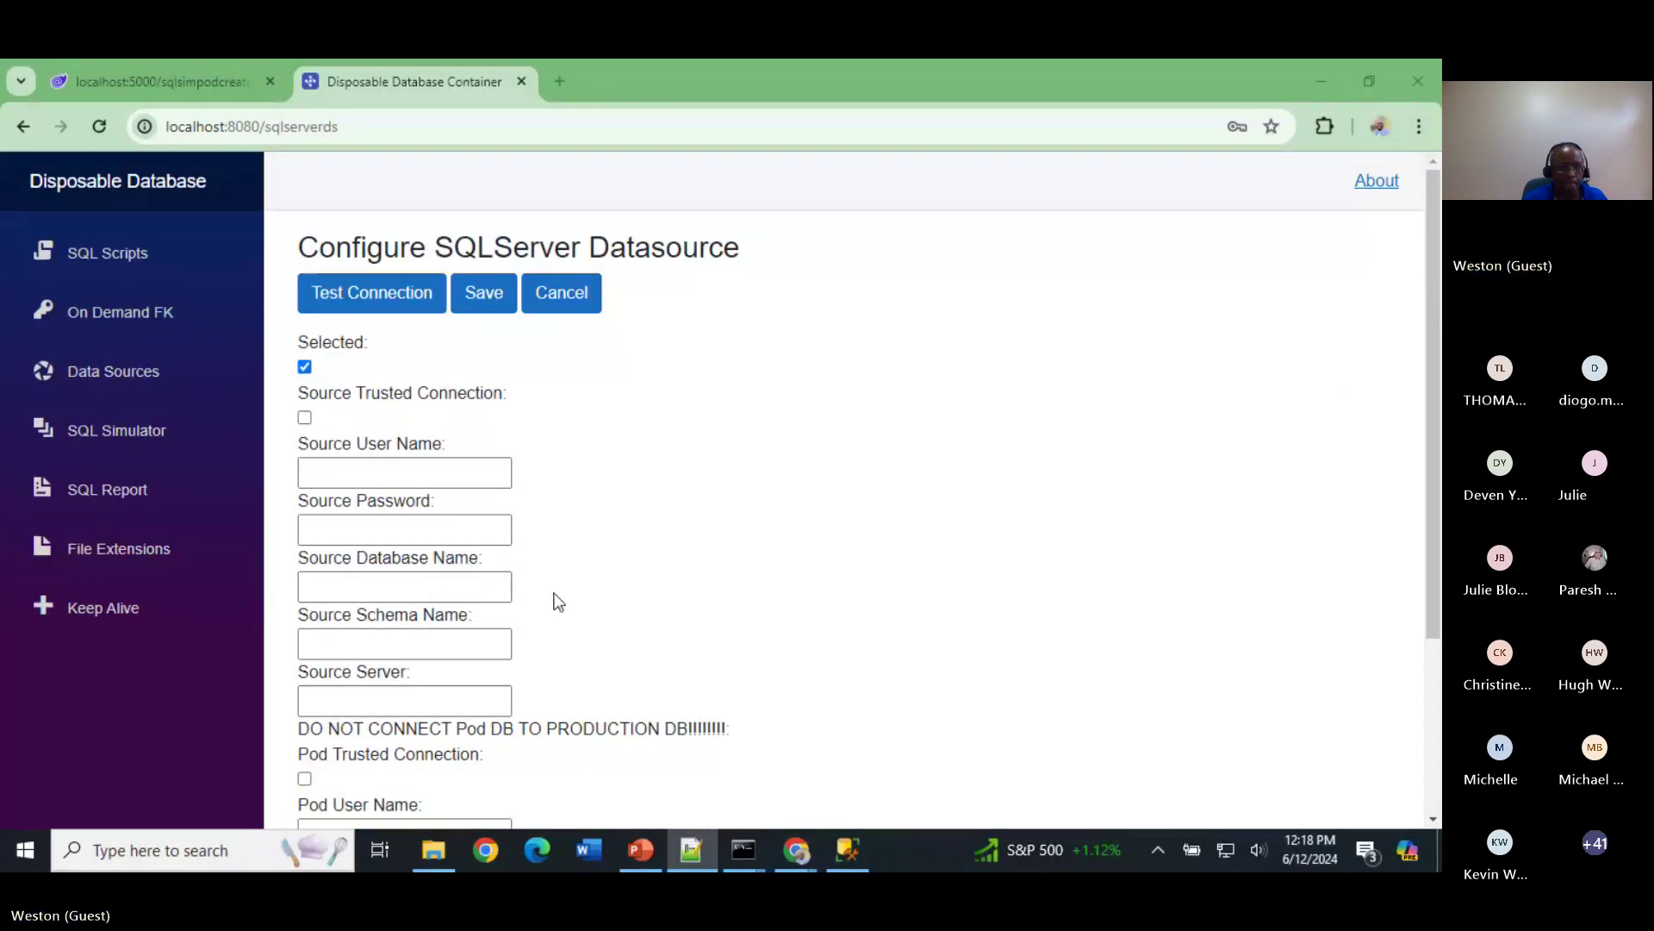
Step: Set the source user name to ssadmin and paste the source account's password
click(454, 472)
text(ssadmin)
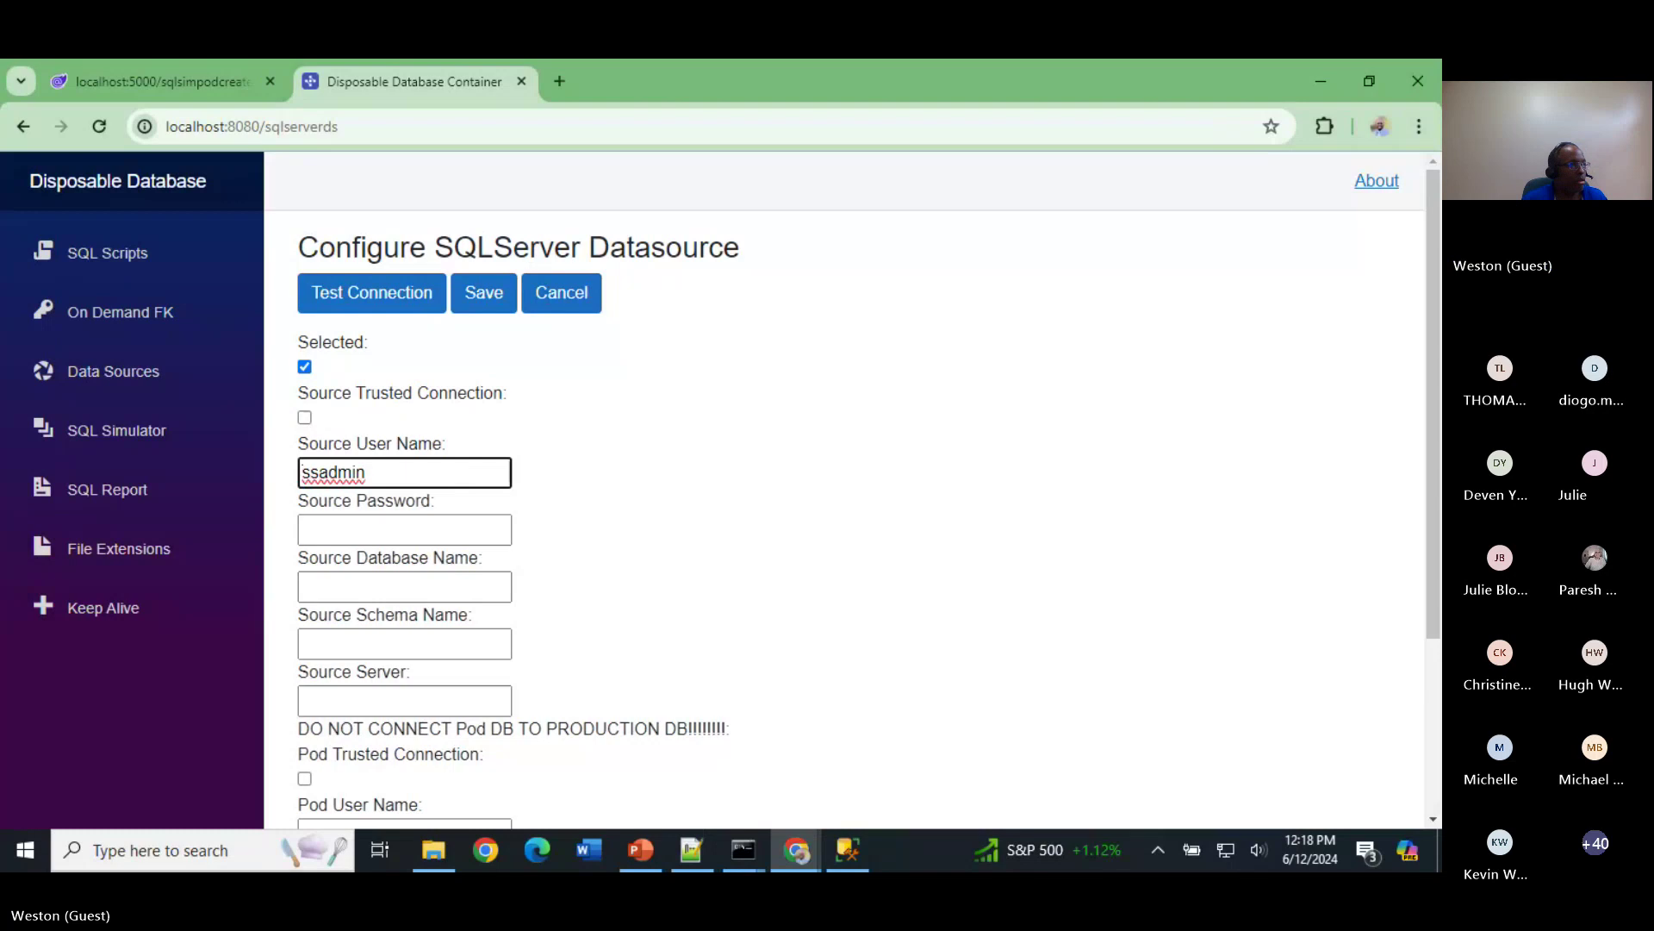
click(304, 527)
key(ctrl+v)
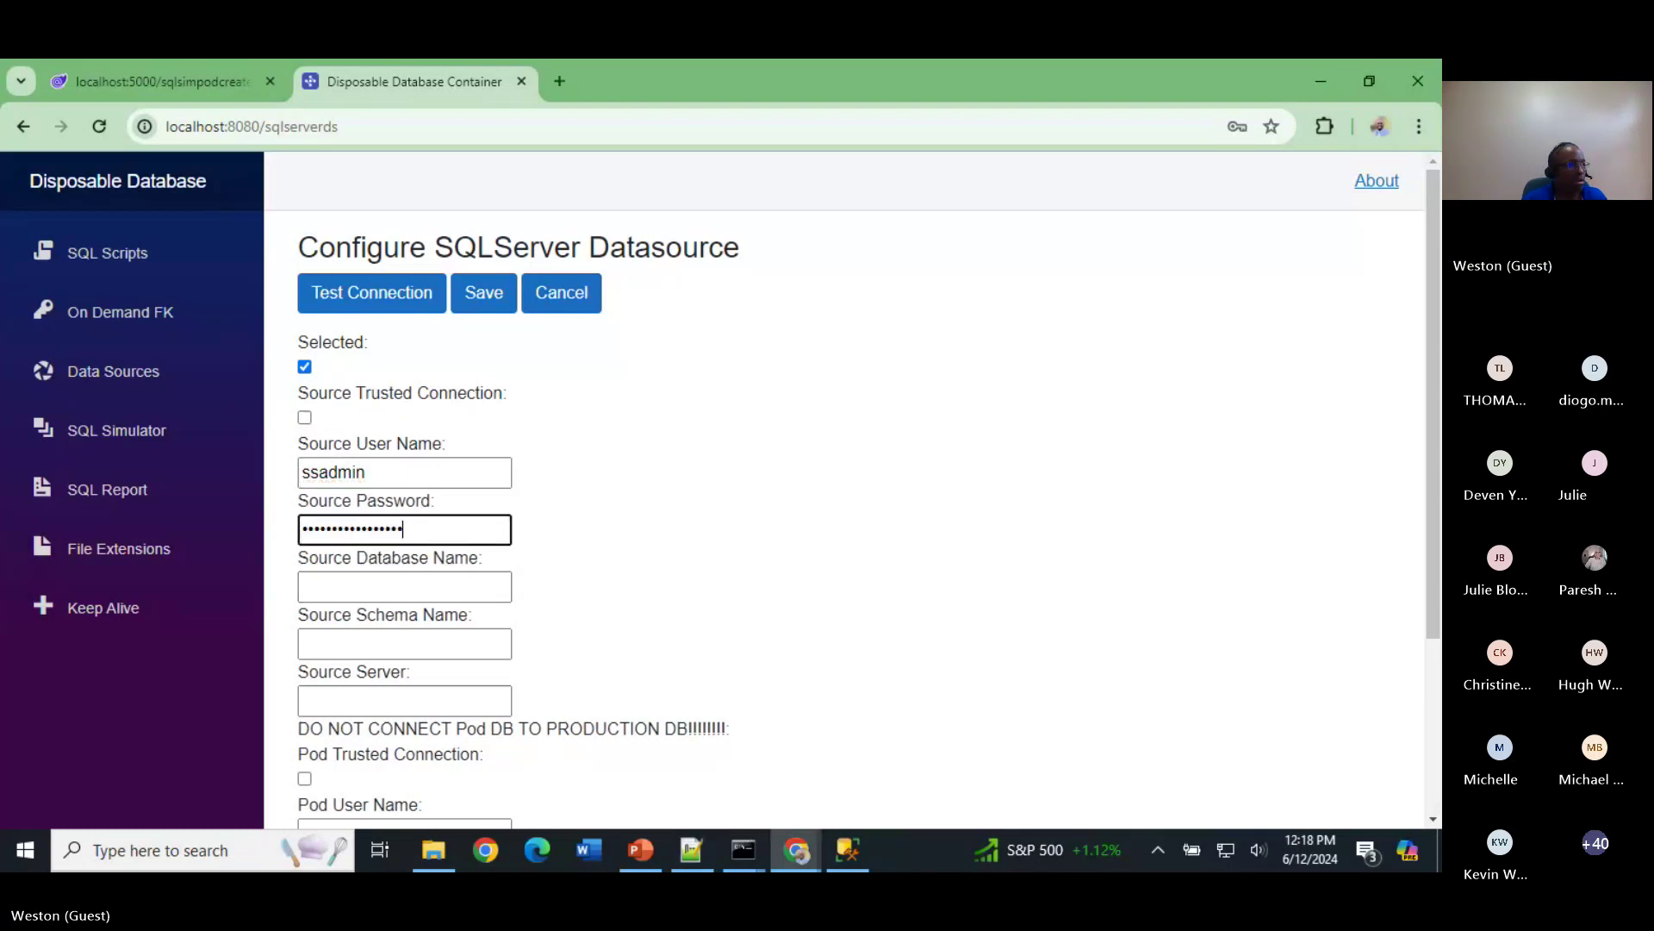
key(alt+Tab)
Step: Set the source database name to app_prod and the source server to ssprod.database.windows.net
click(459, 585)
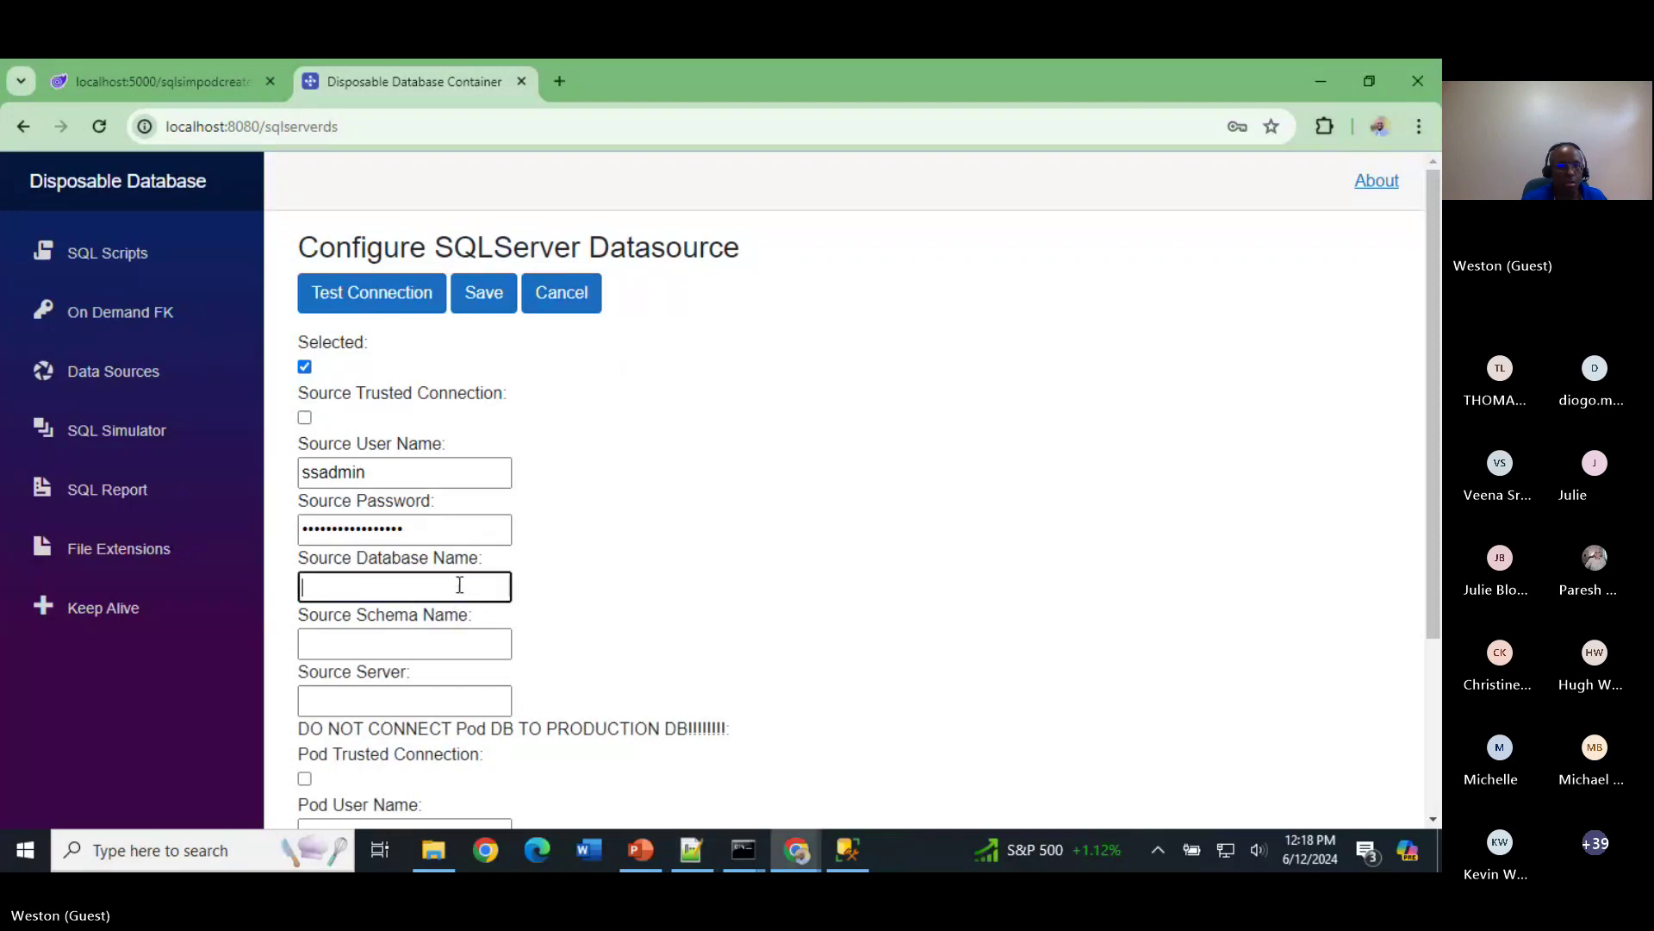
text(app_prod)
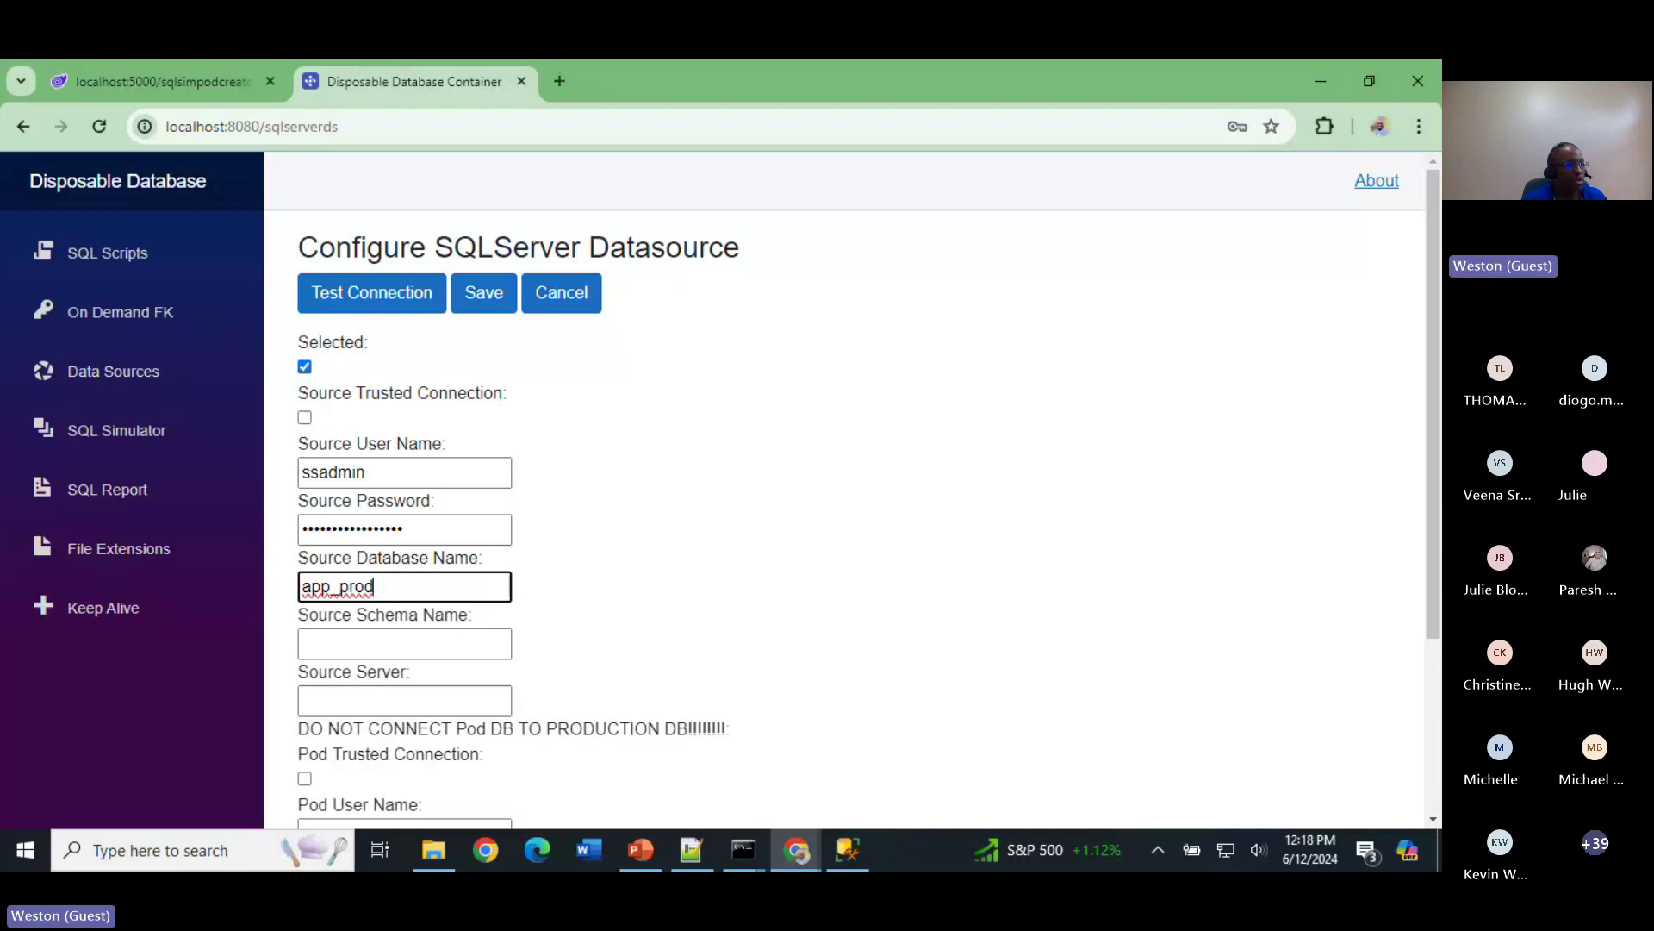
key(alt+Tab)
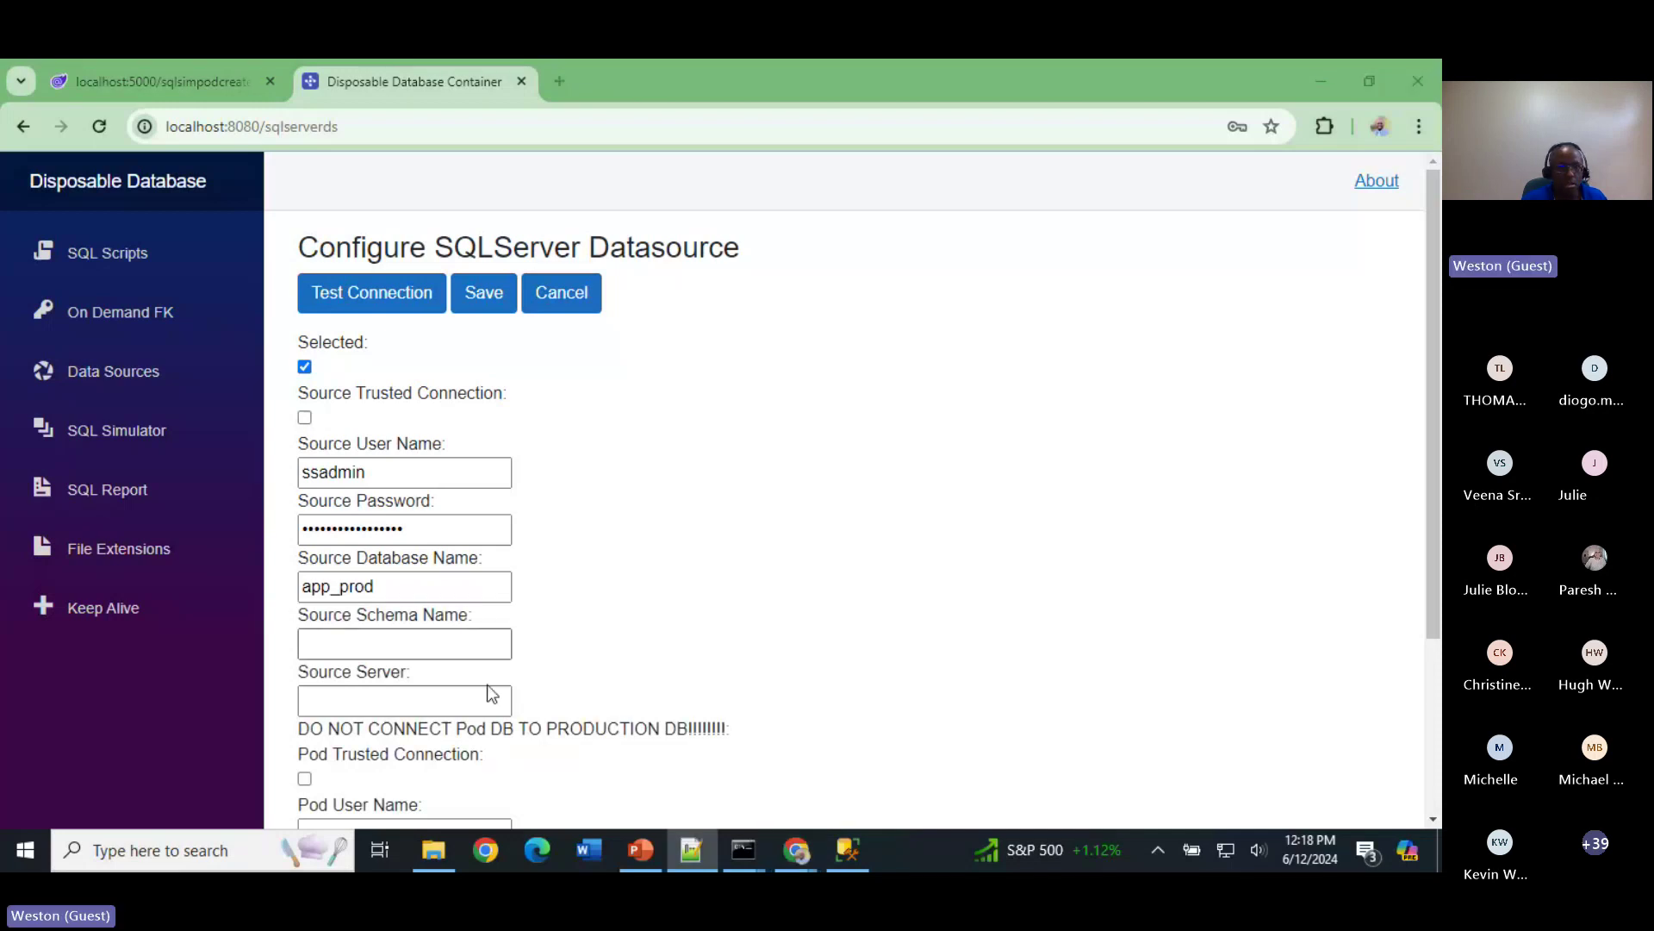
click(452, 700)
text(prod.database.windows.net)
scroll(595, 643, down, 3)
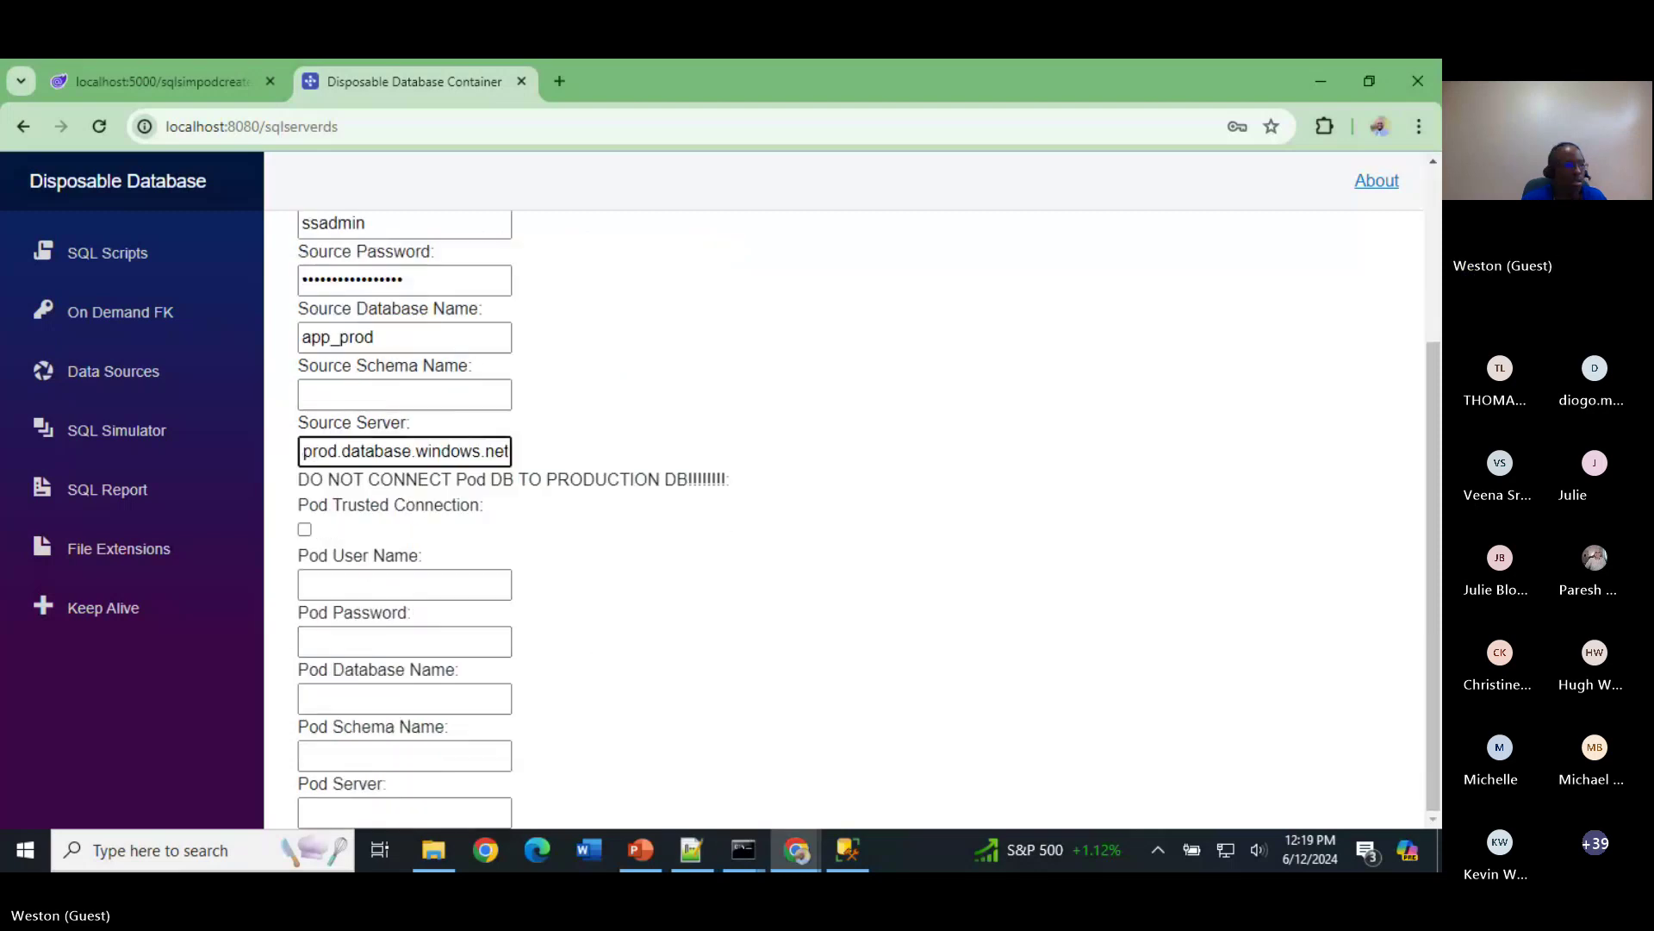
click(178, 703)
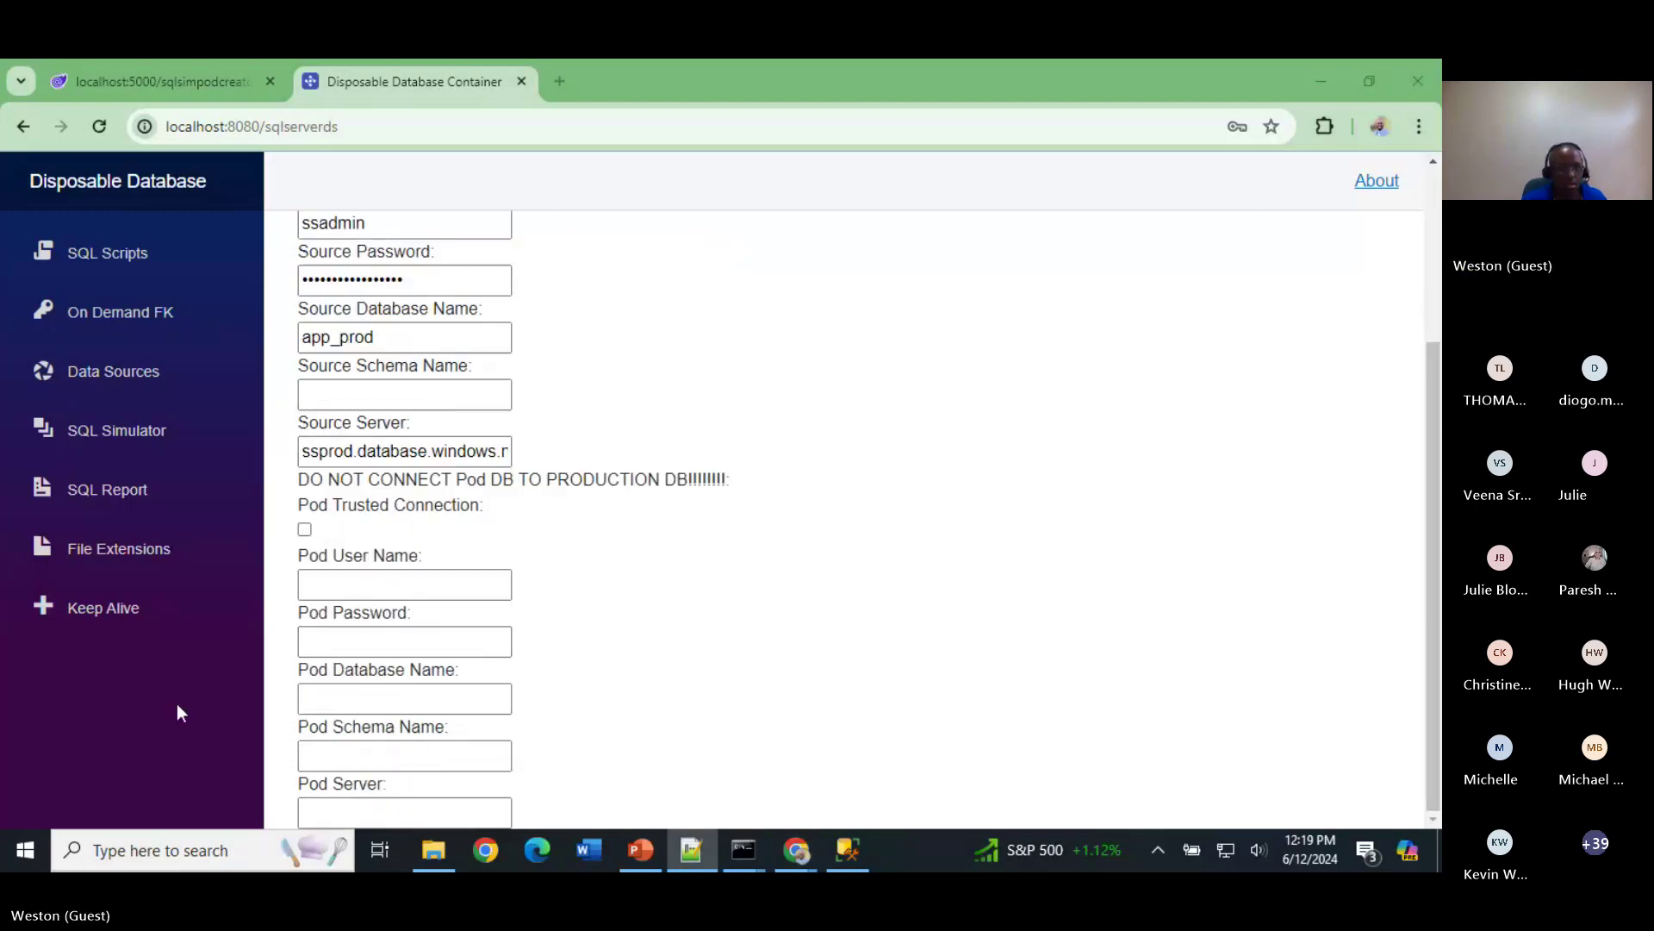
Step: Enter the pod account's user name and paste the pod password
click(402, 579)
text(westonog)
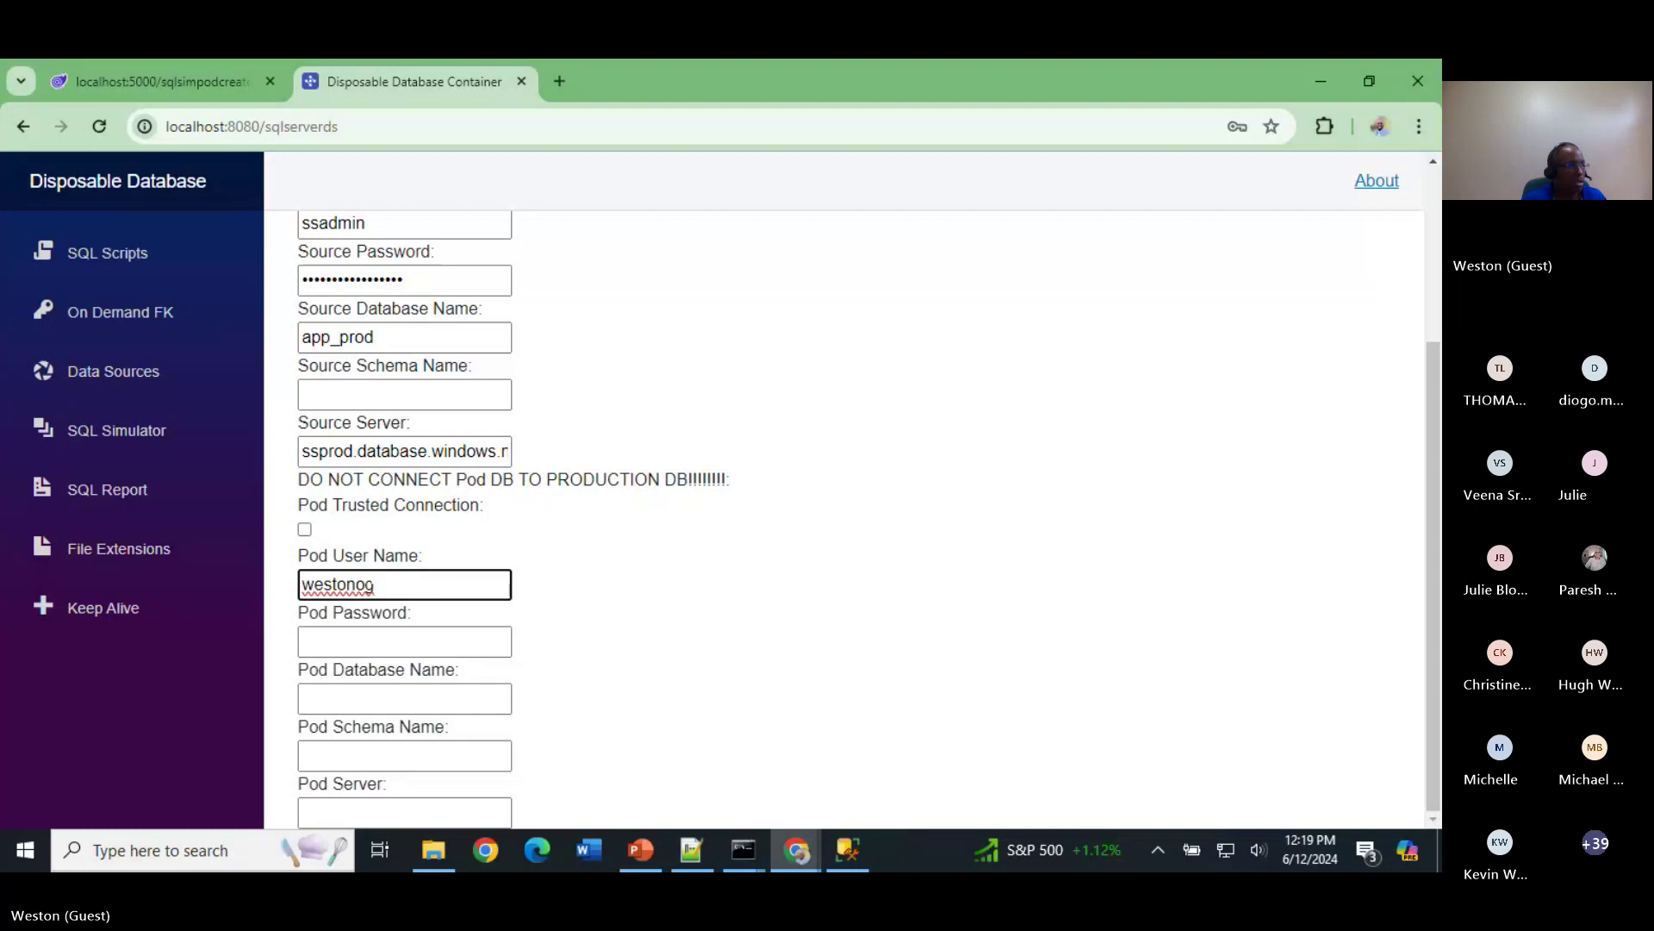
key(alt+Tab)
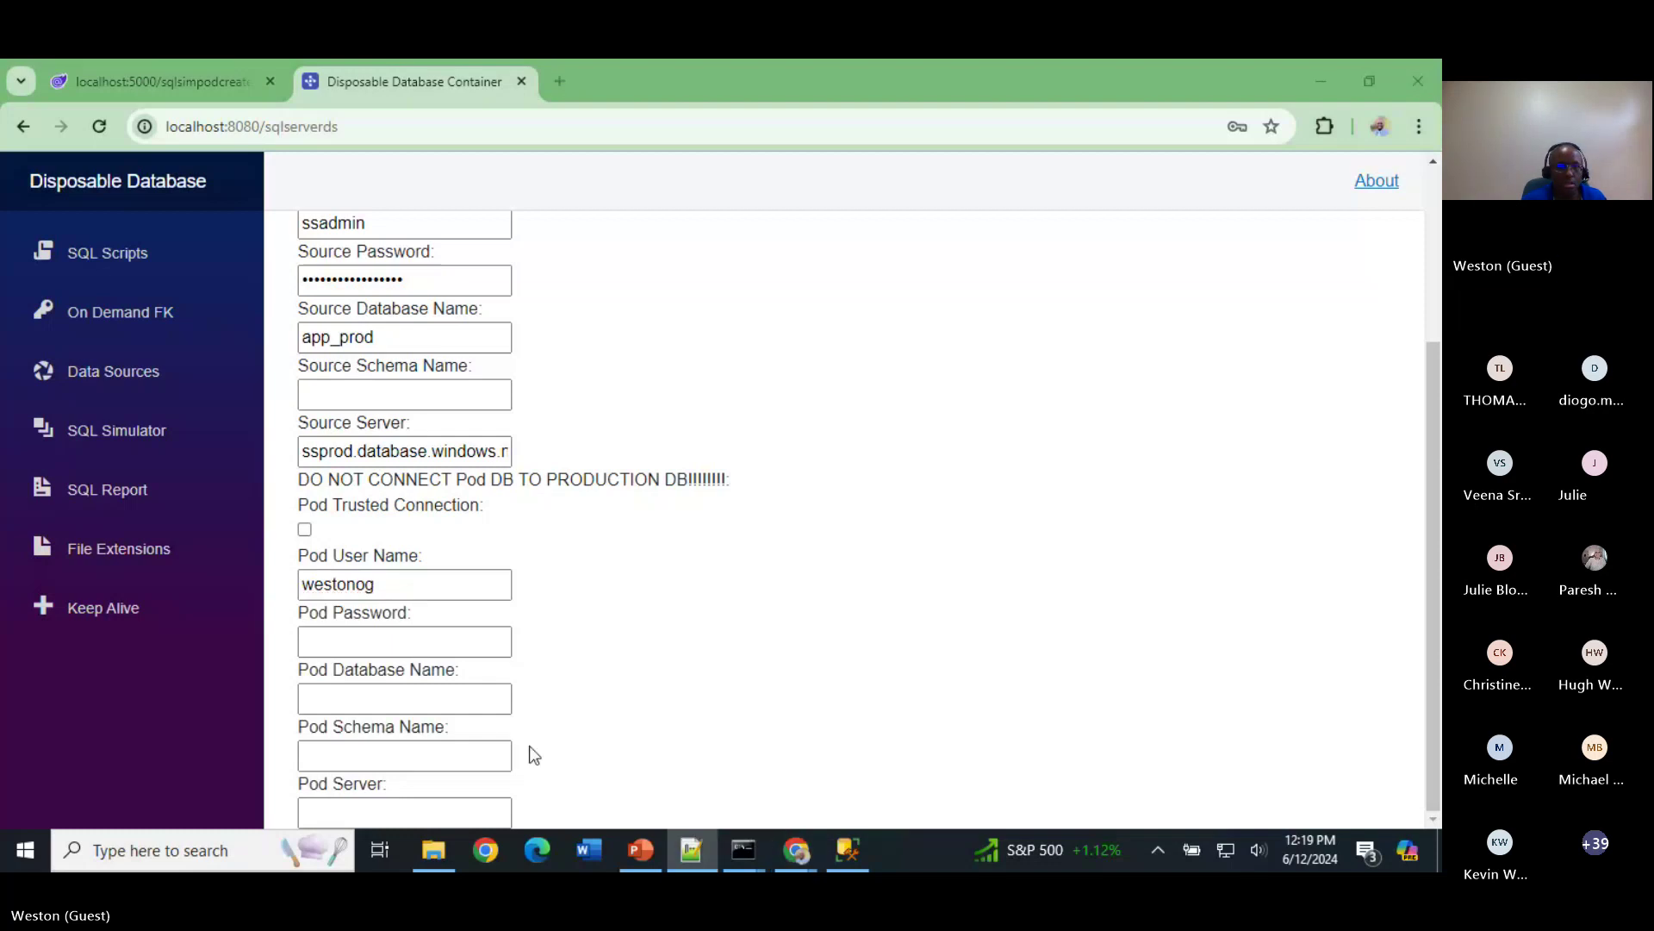
key(alt+Tab)
key(Tab)
key(ctrl+v)
key(alt+Tab)
Step: Set the pod database name to master and the pod server to 127.0.0.1,1433, and save the data source
click(406, 694)
text(master)
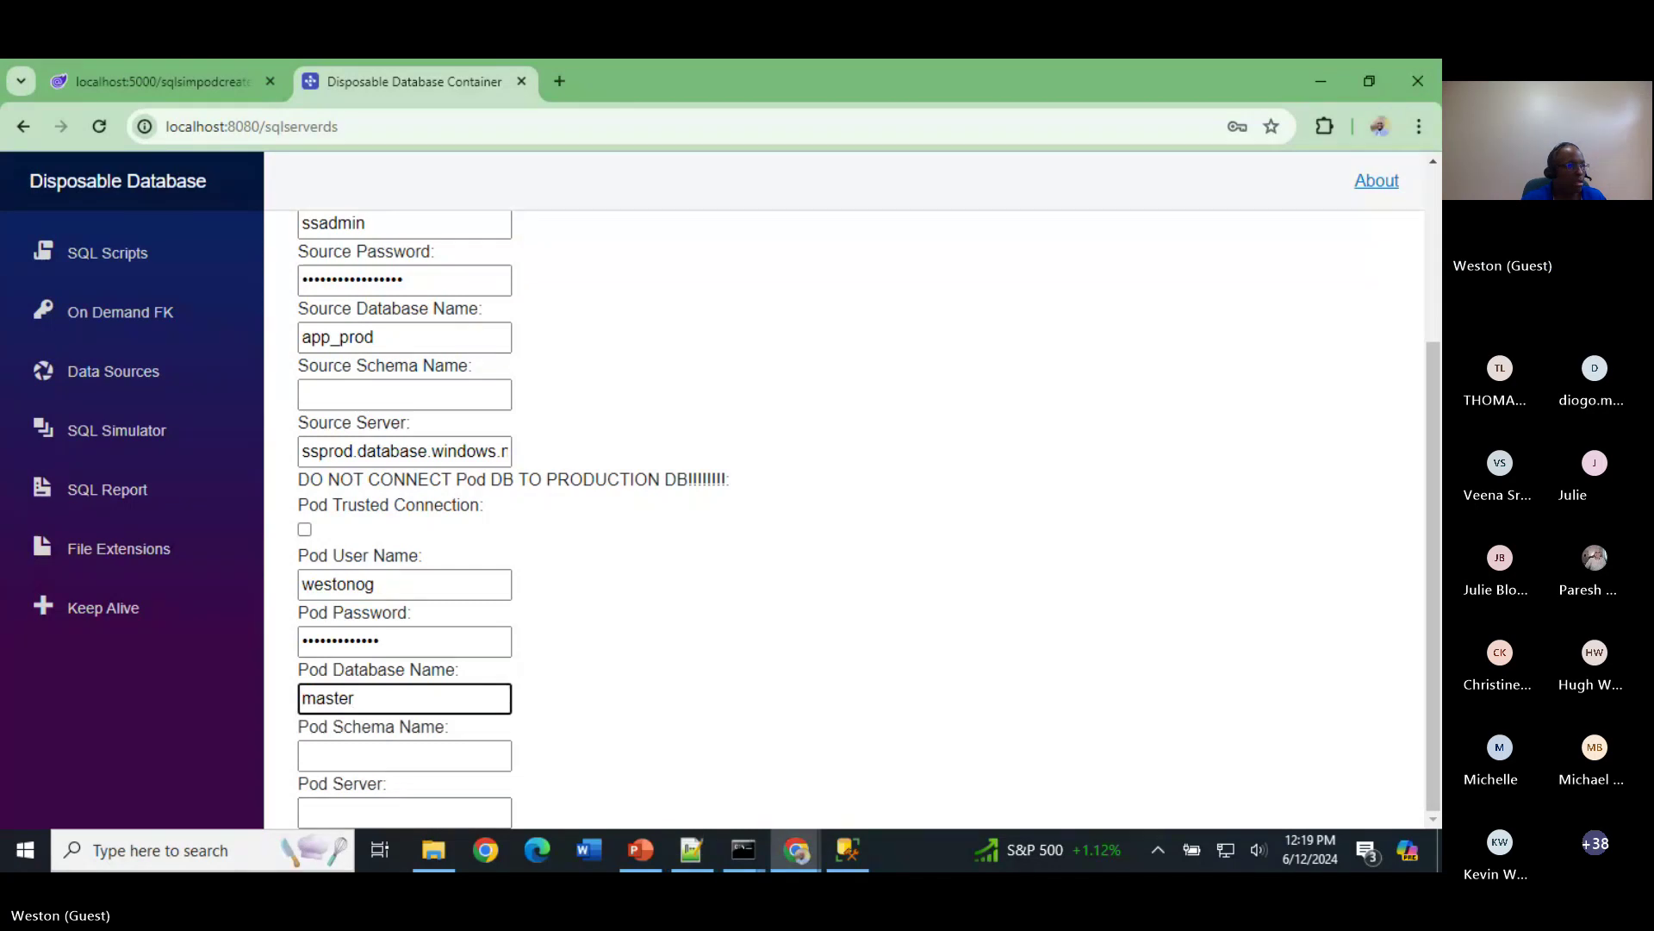
key(alt+Tab)
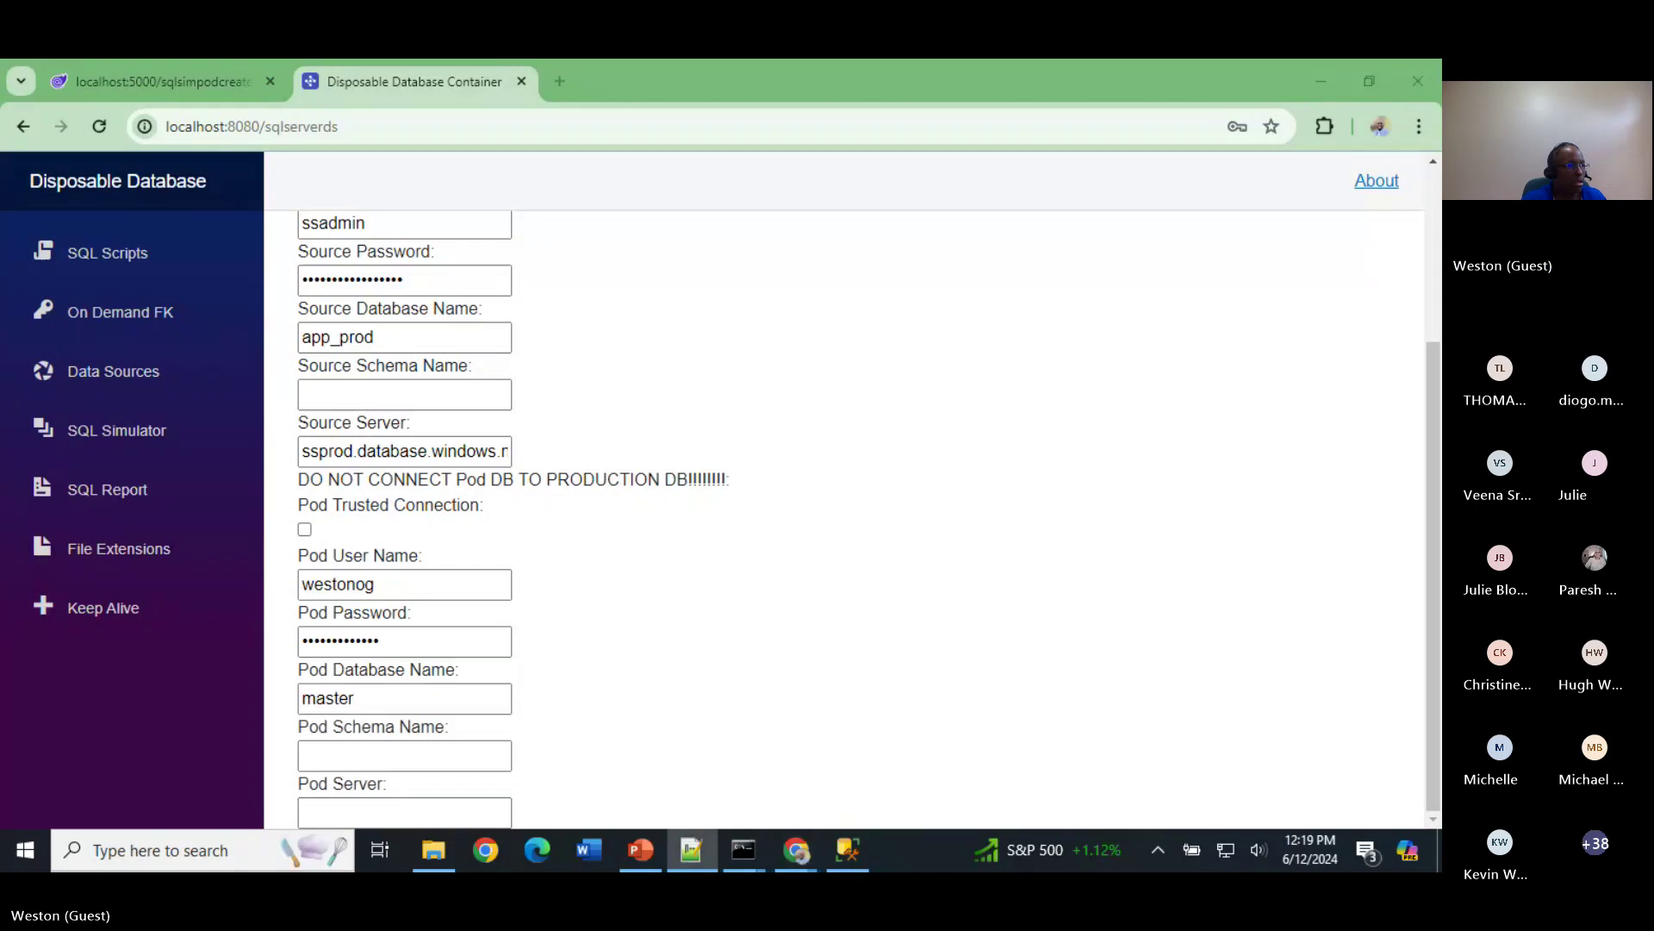
click(407, 810)
text(127.0.0.1,1433)
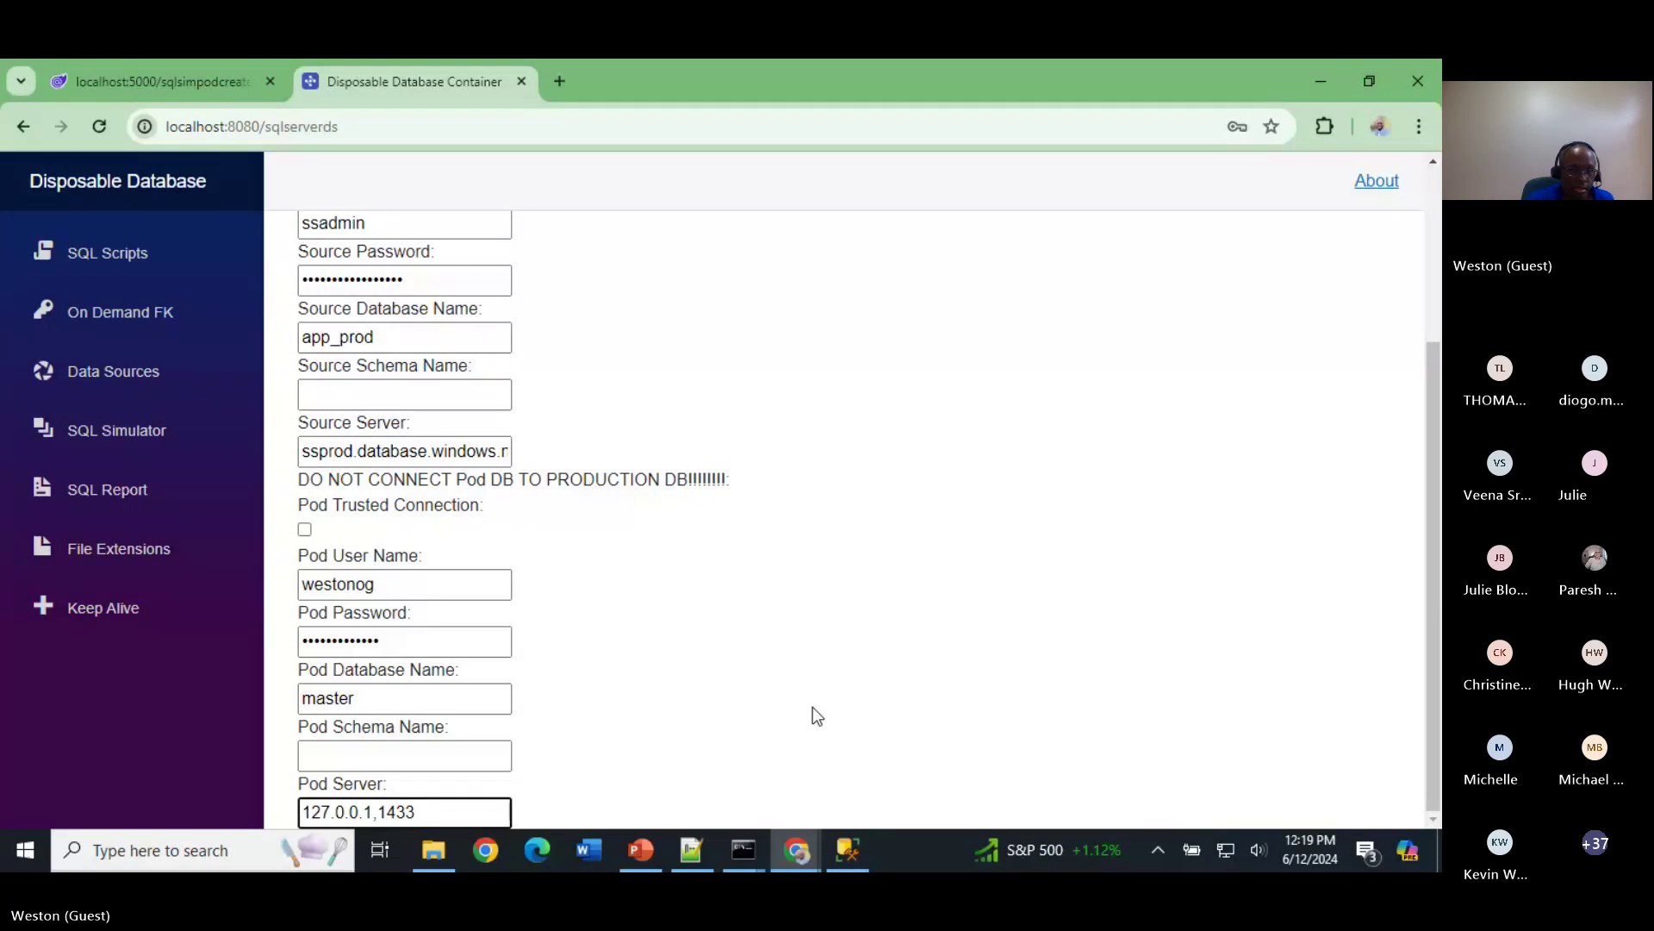
scroll(880, 698, up, 3)
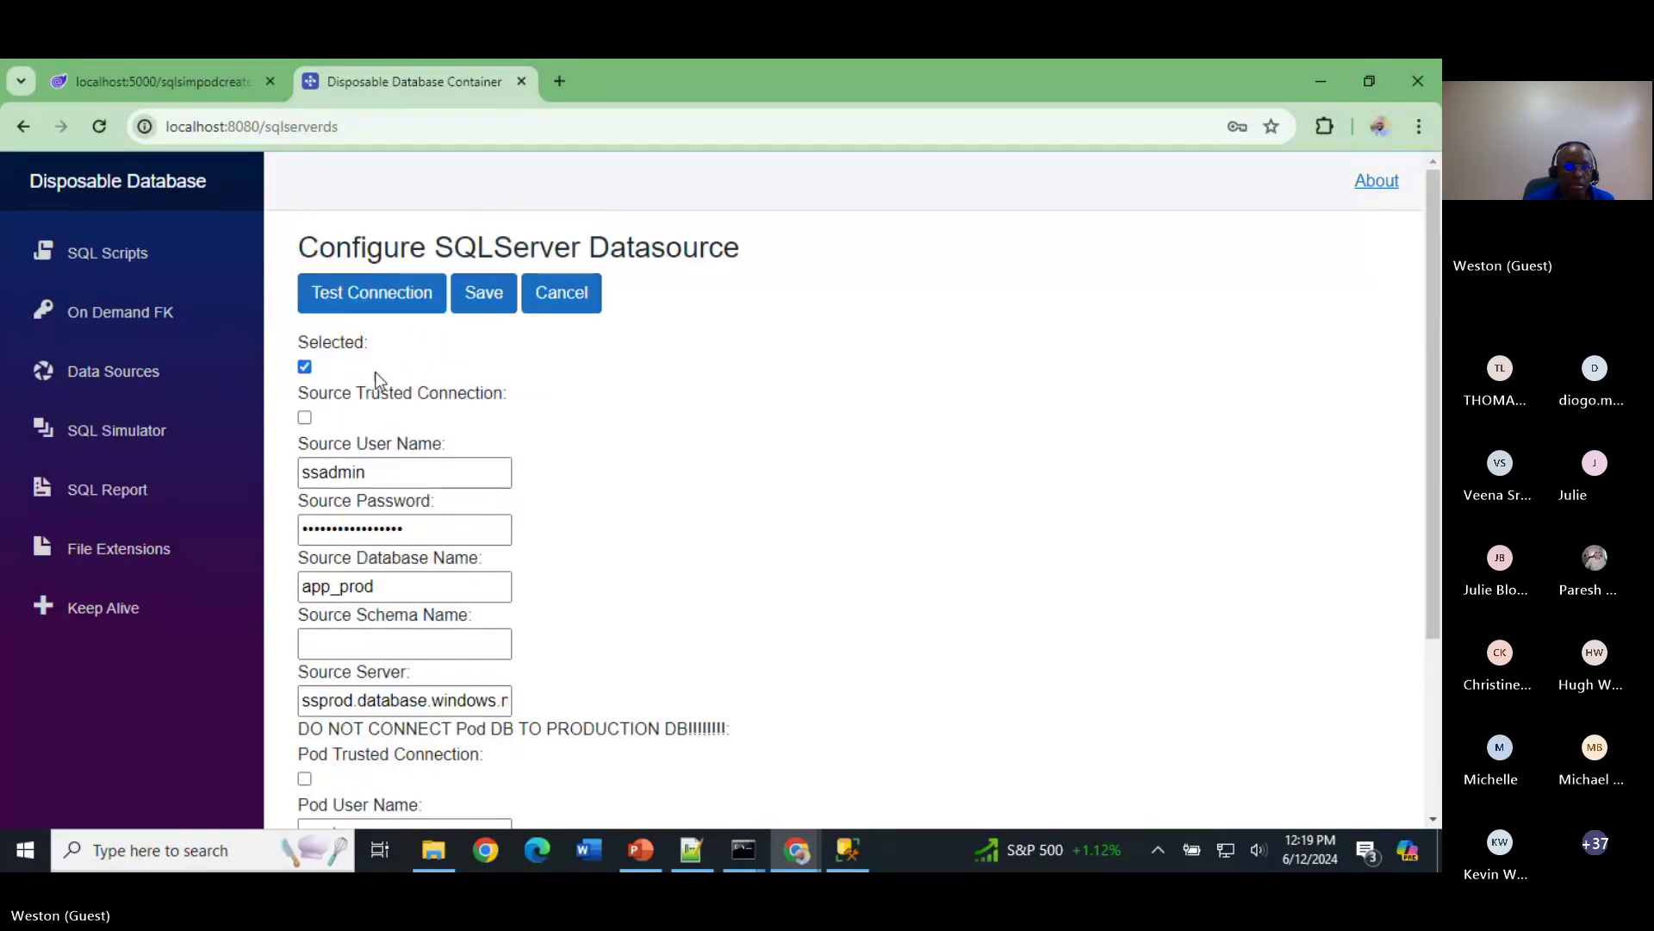
click(500, 297)
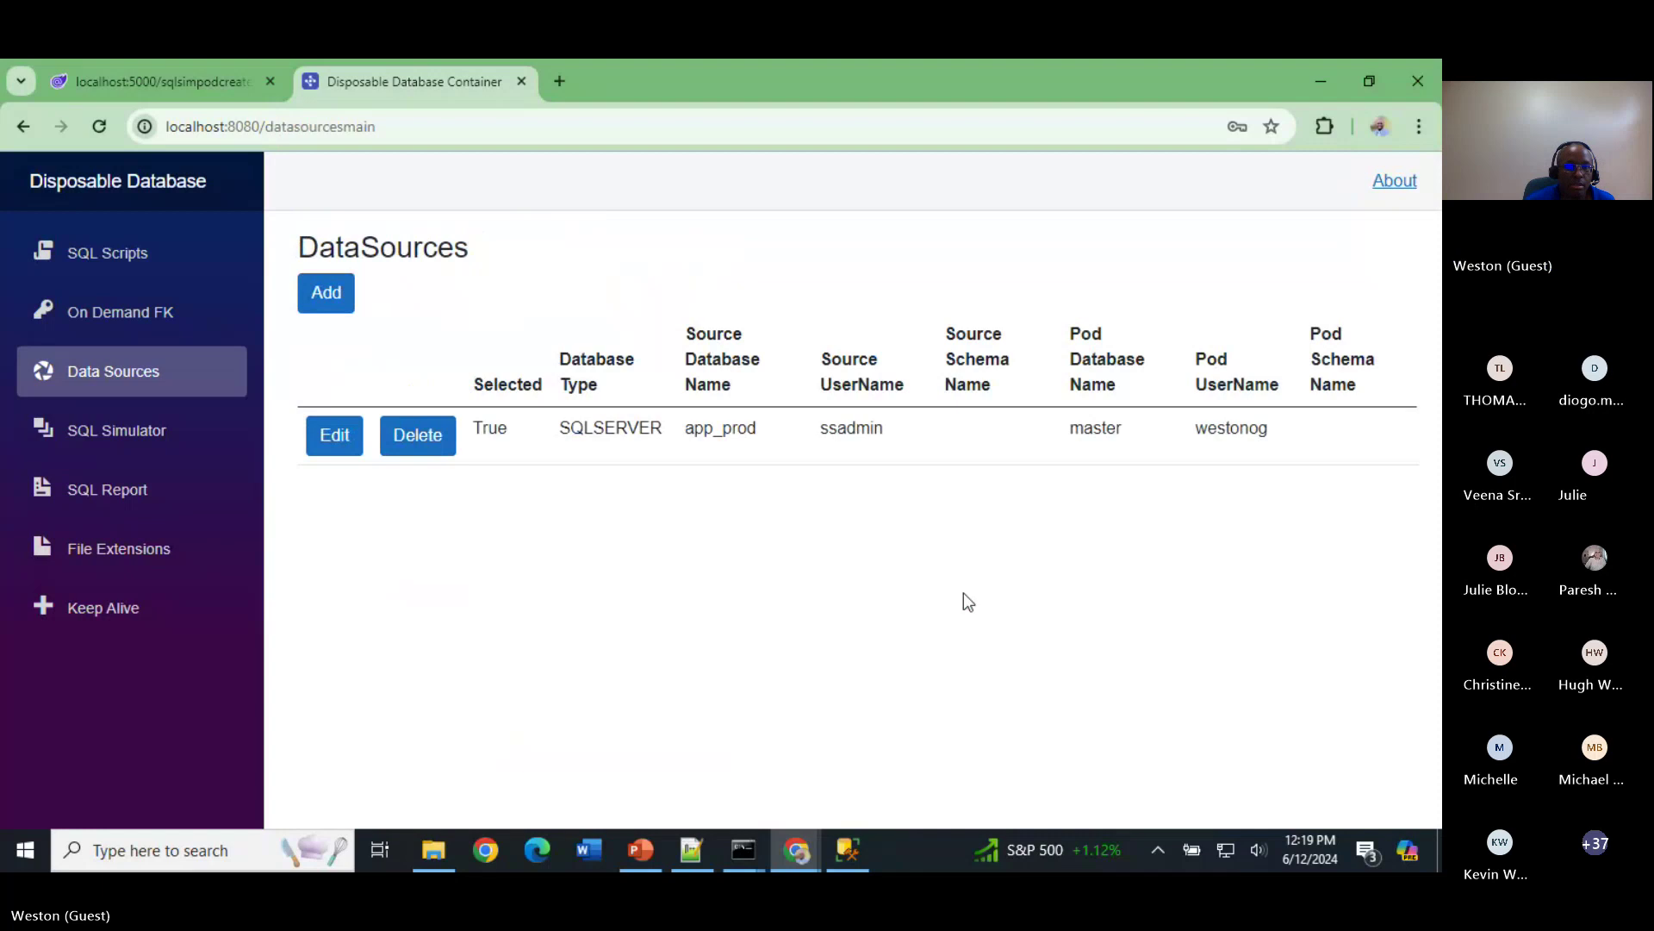
Step: Reopen the saved app_prod data source for editing and test its connection
click(334, 435)
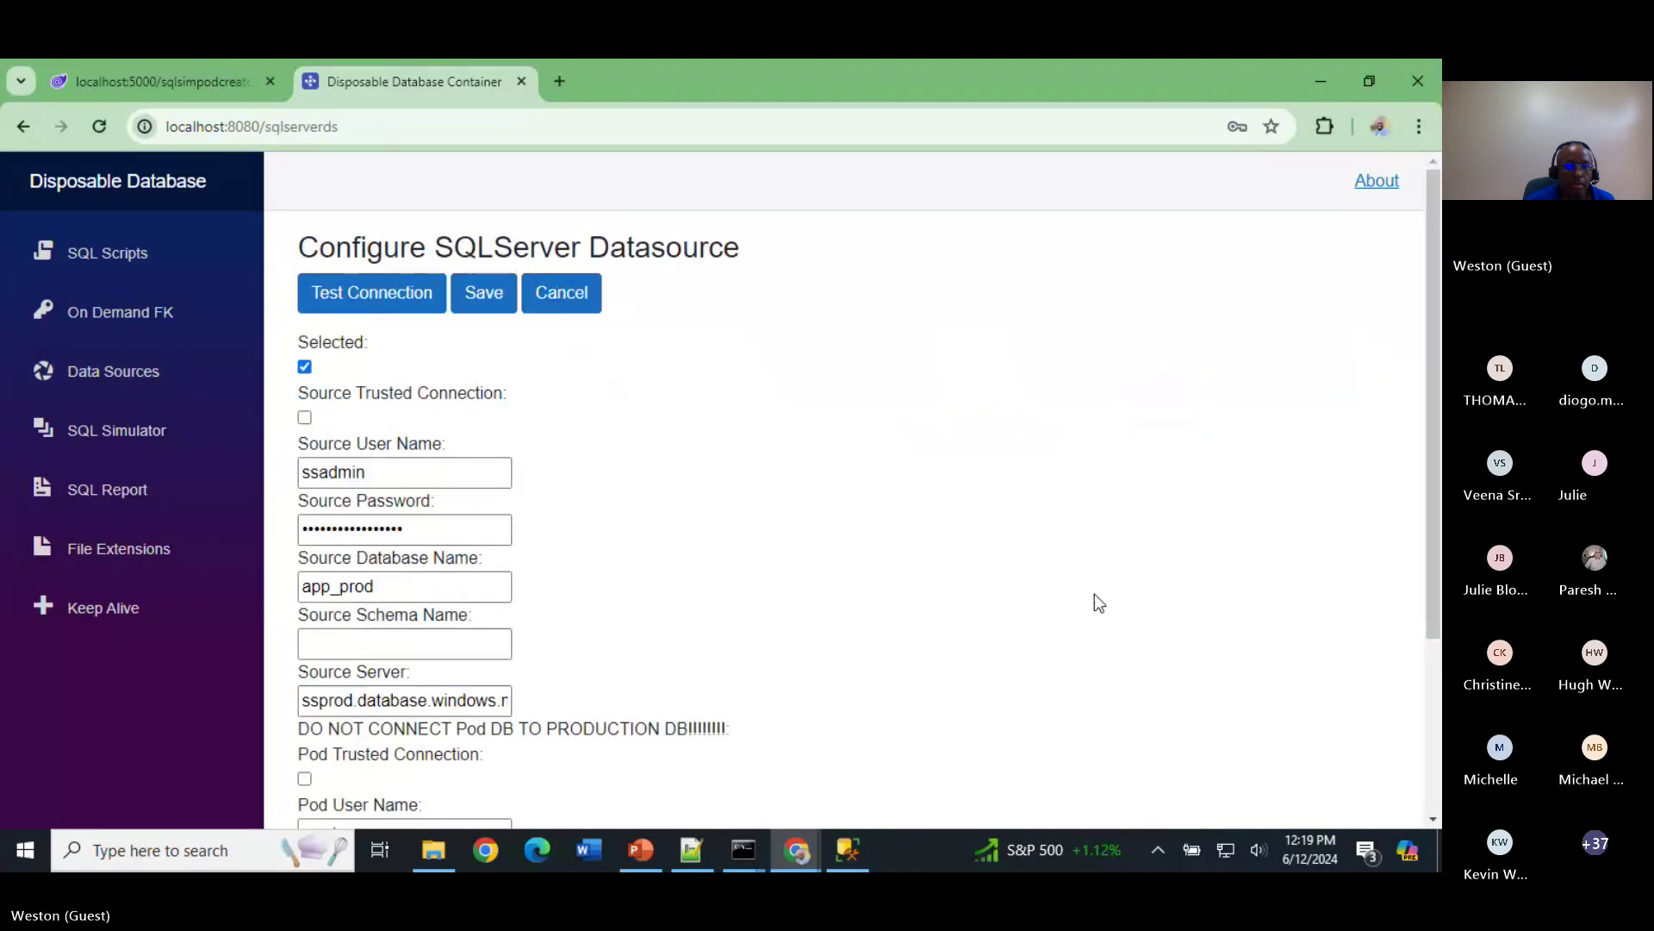
scroll(1094, 595, down, 2)
scroll(1073, 621, up, 2)
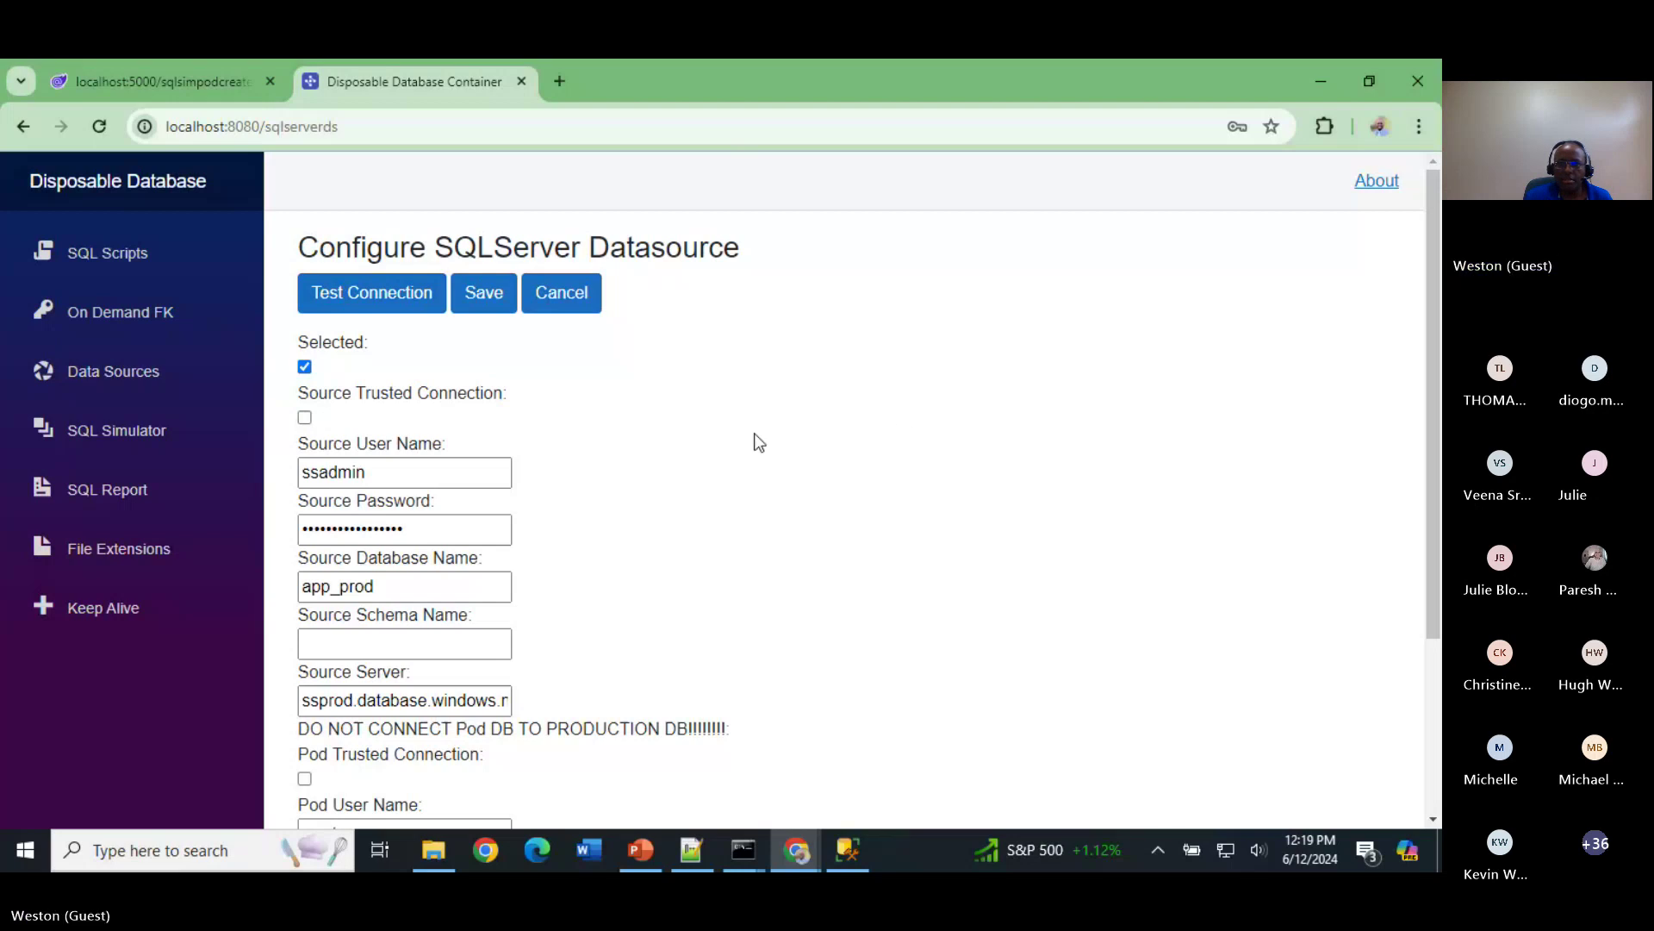
click(315, 302)
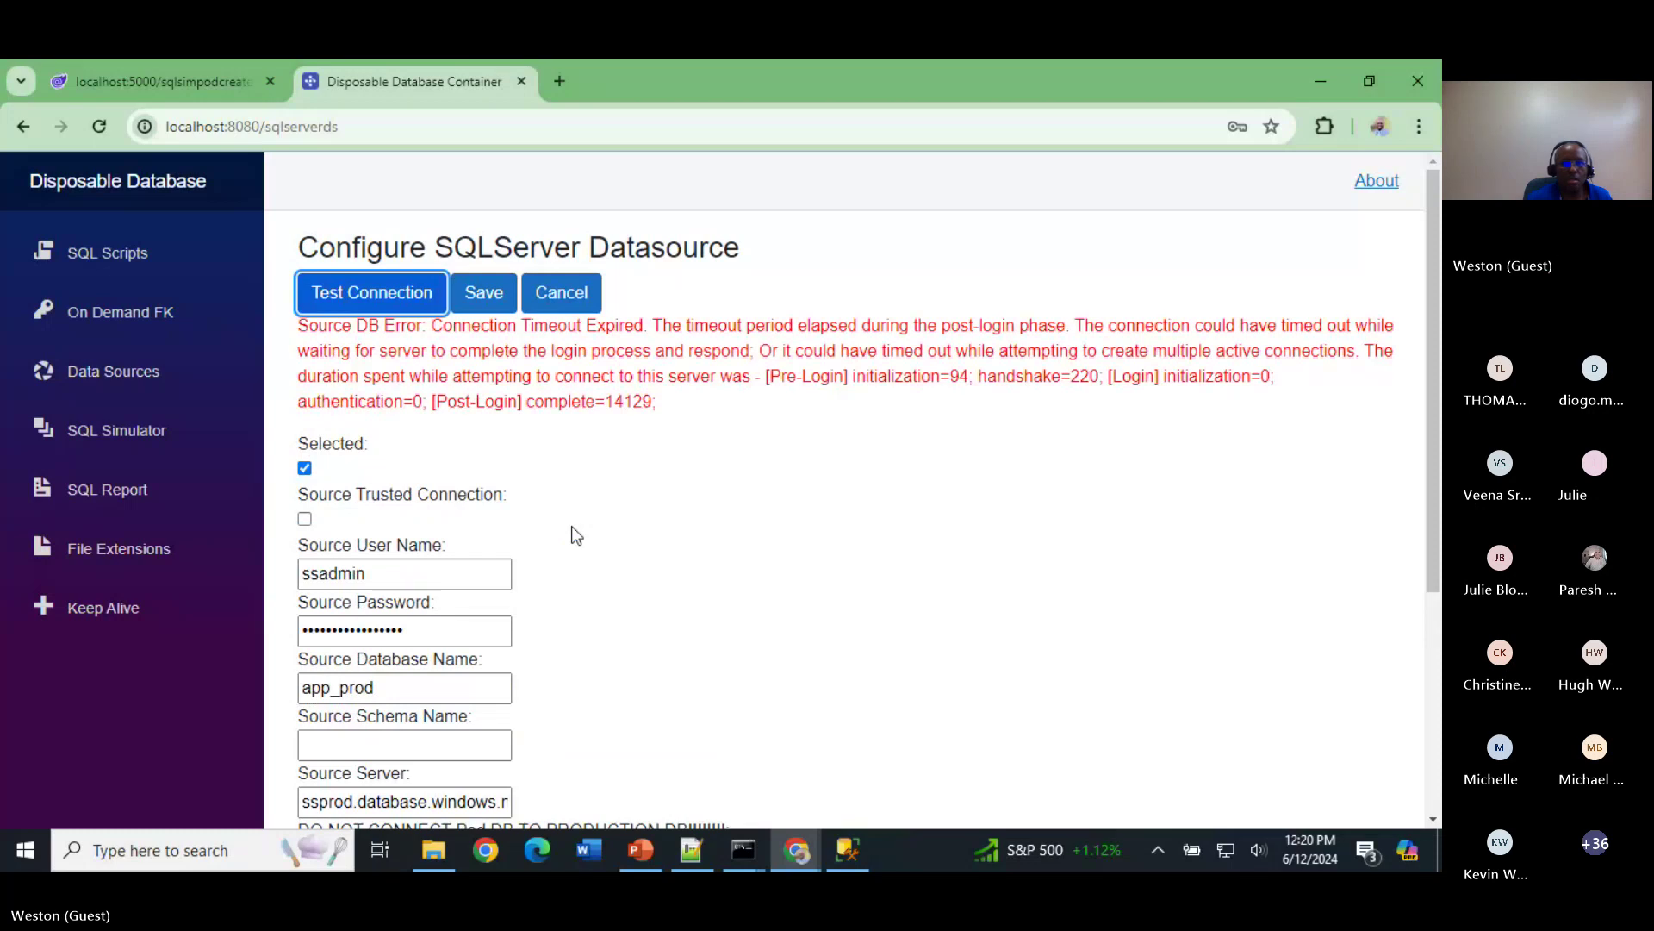
Step: Check the data source's source server and other connection settings against the test message, and test the connection again
scroll(572, 528, down, 3)
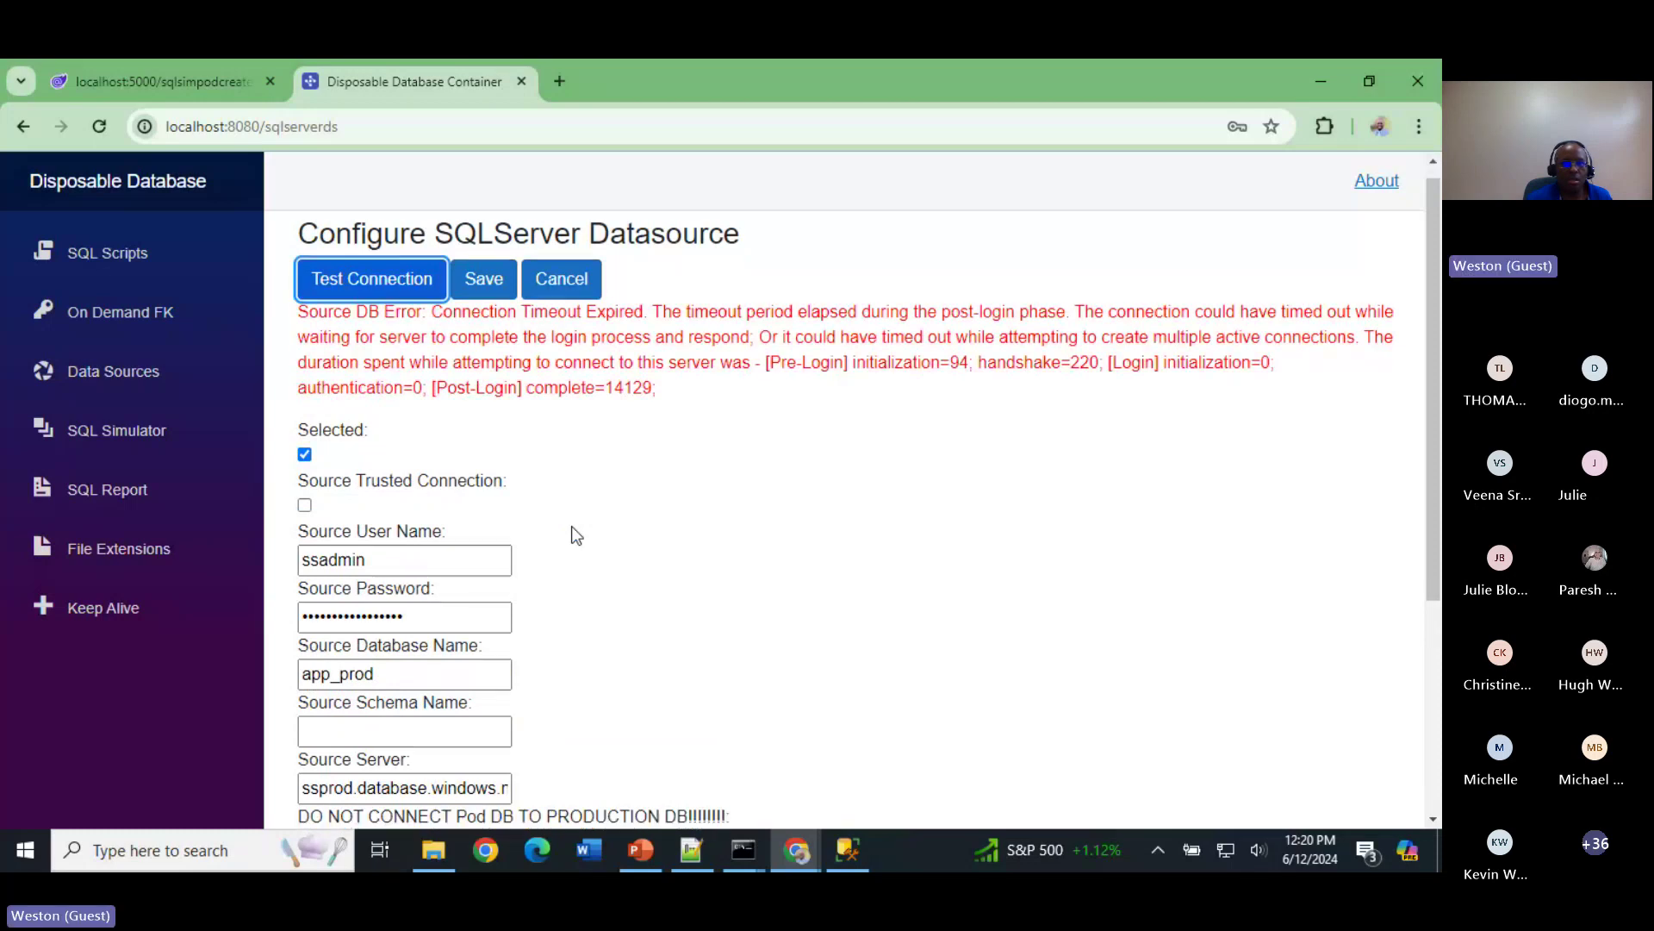
click(466, 488)
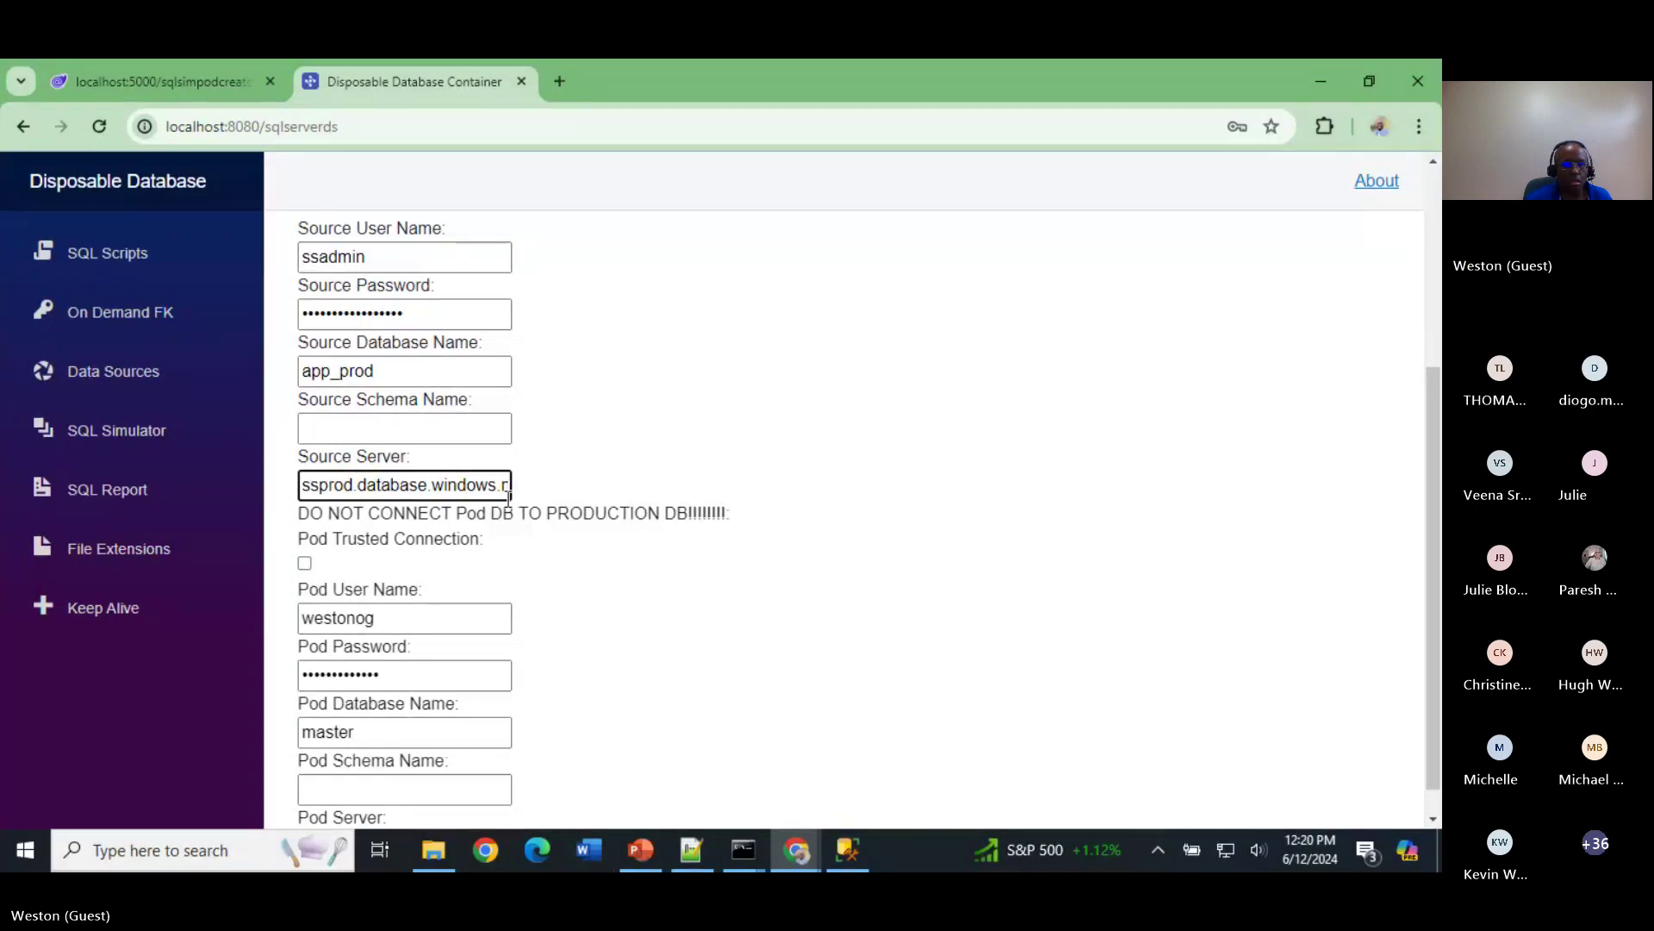
scroll(494, 509, down, 1)
scroll(762, 613, up, 5)
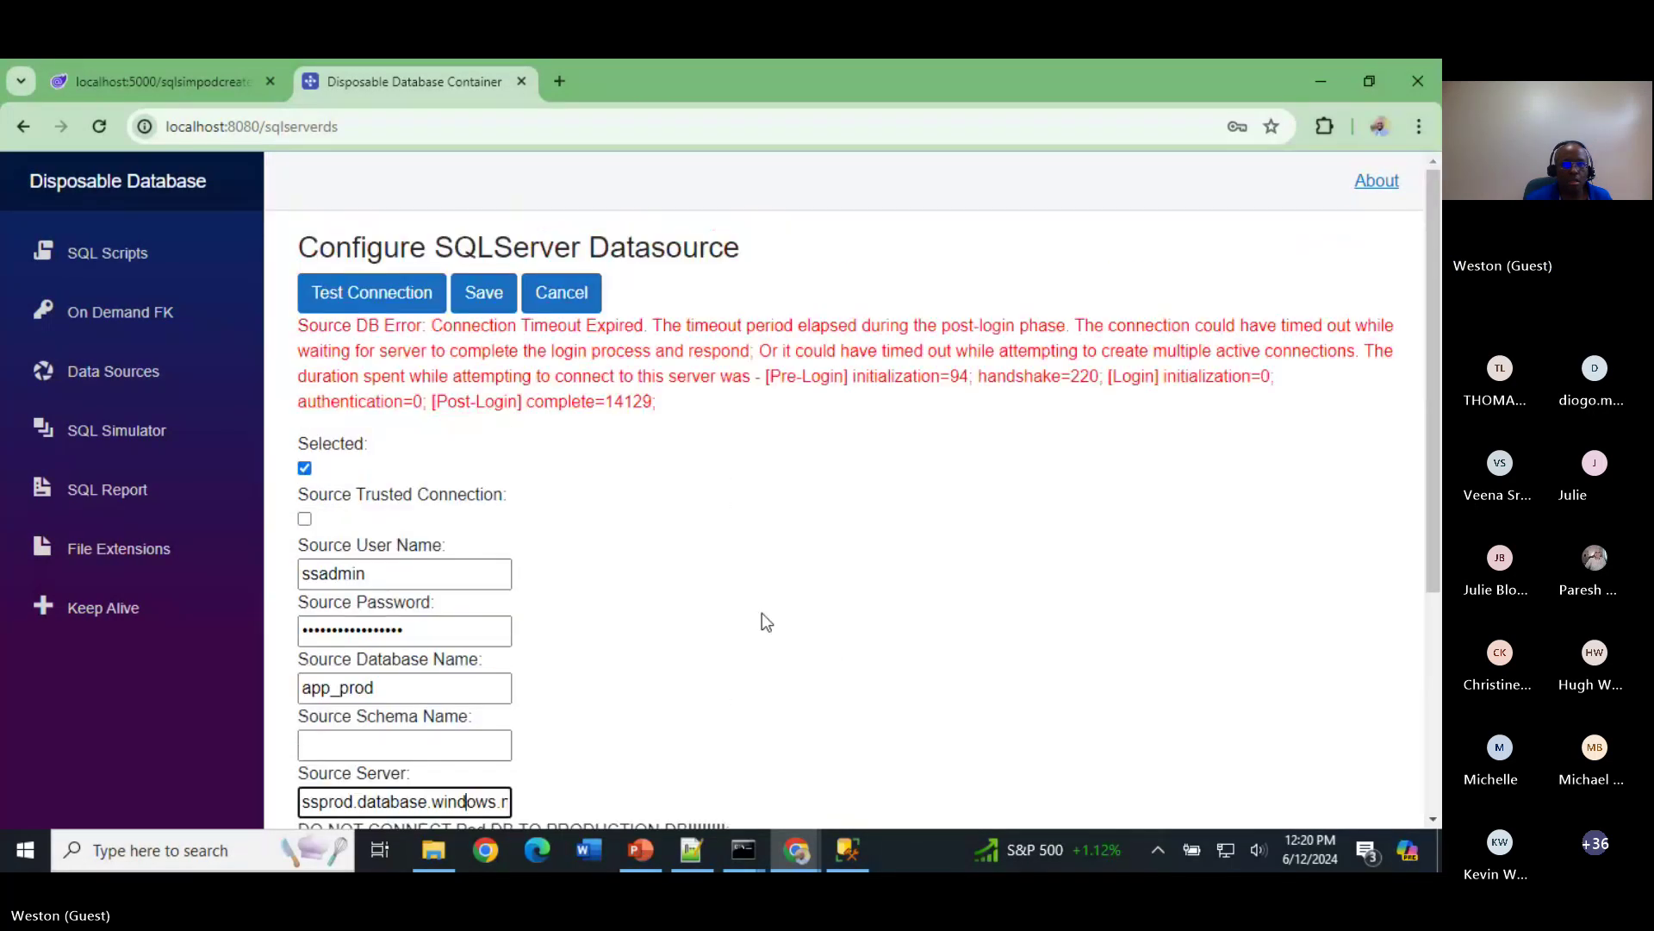
scroll(762, 613, down, 2)
scroll(762, 622, down, 1)
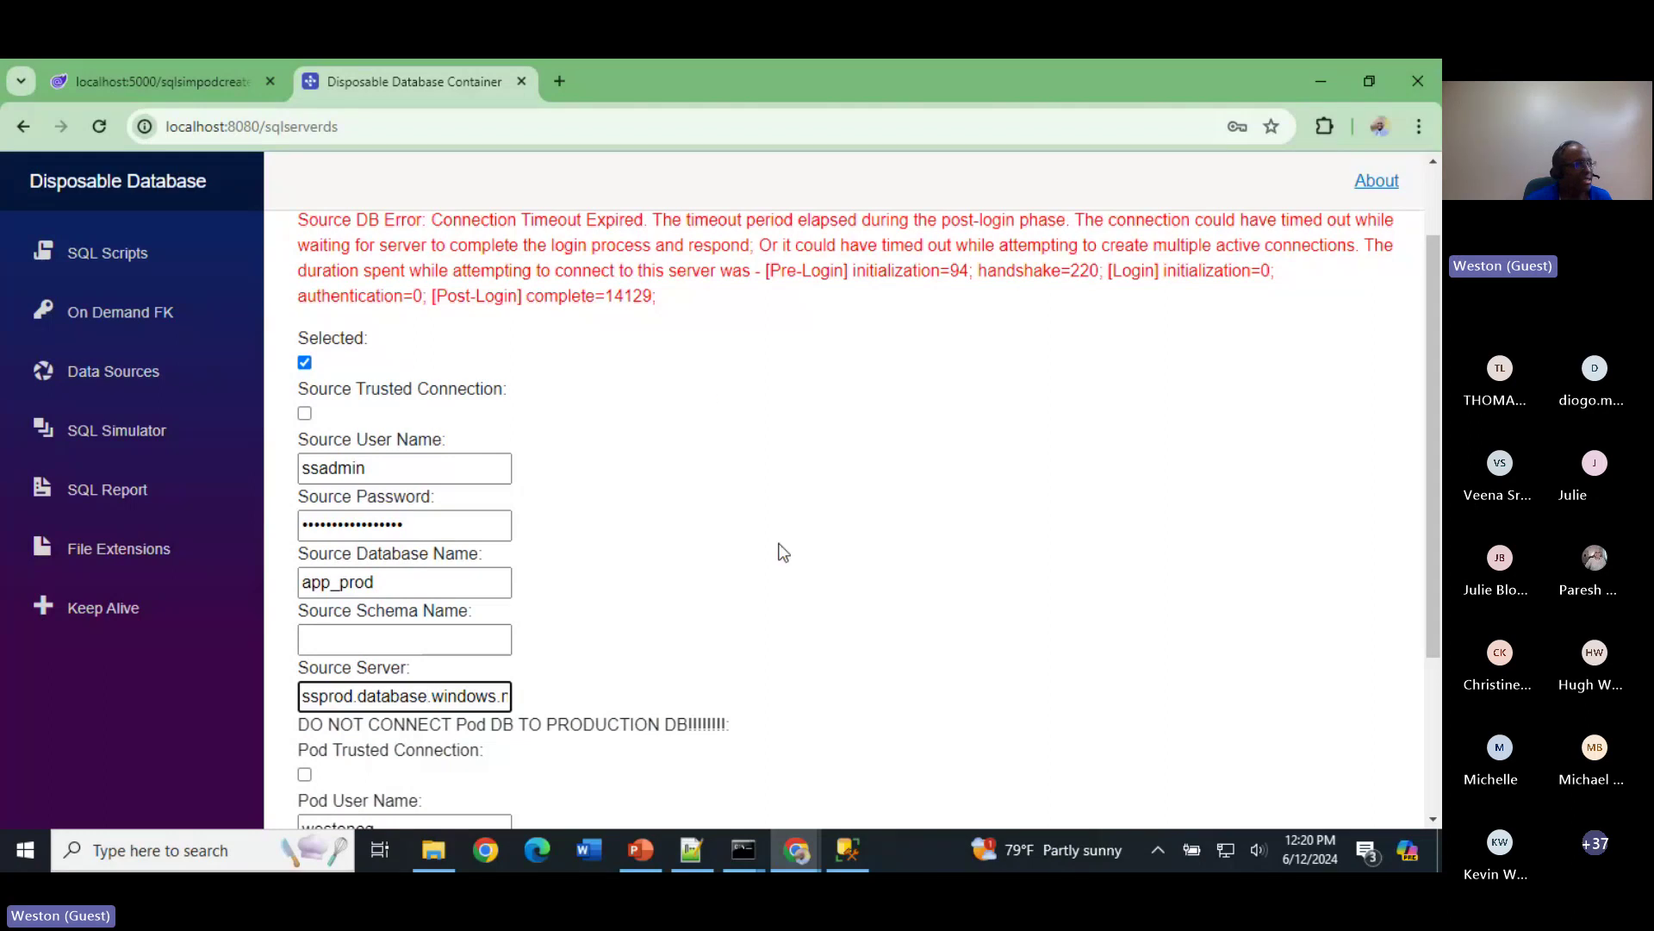
scroll(771, 554, down, 1)
scroll(768, 554, down, 1)
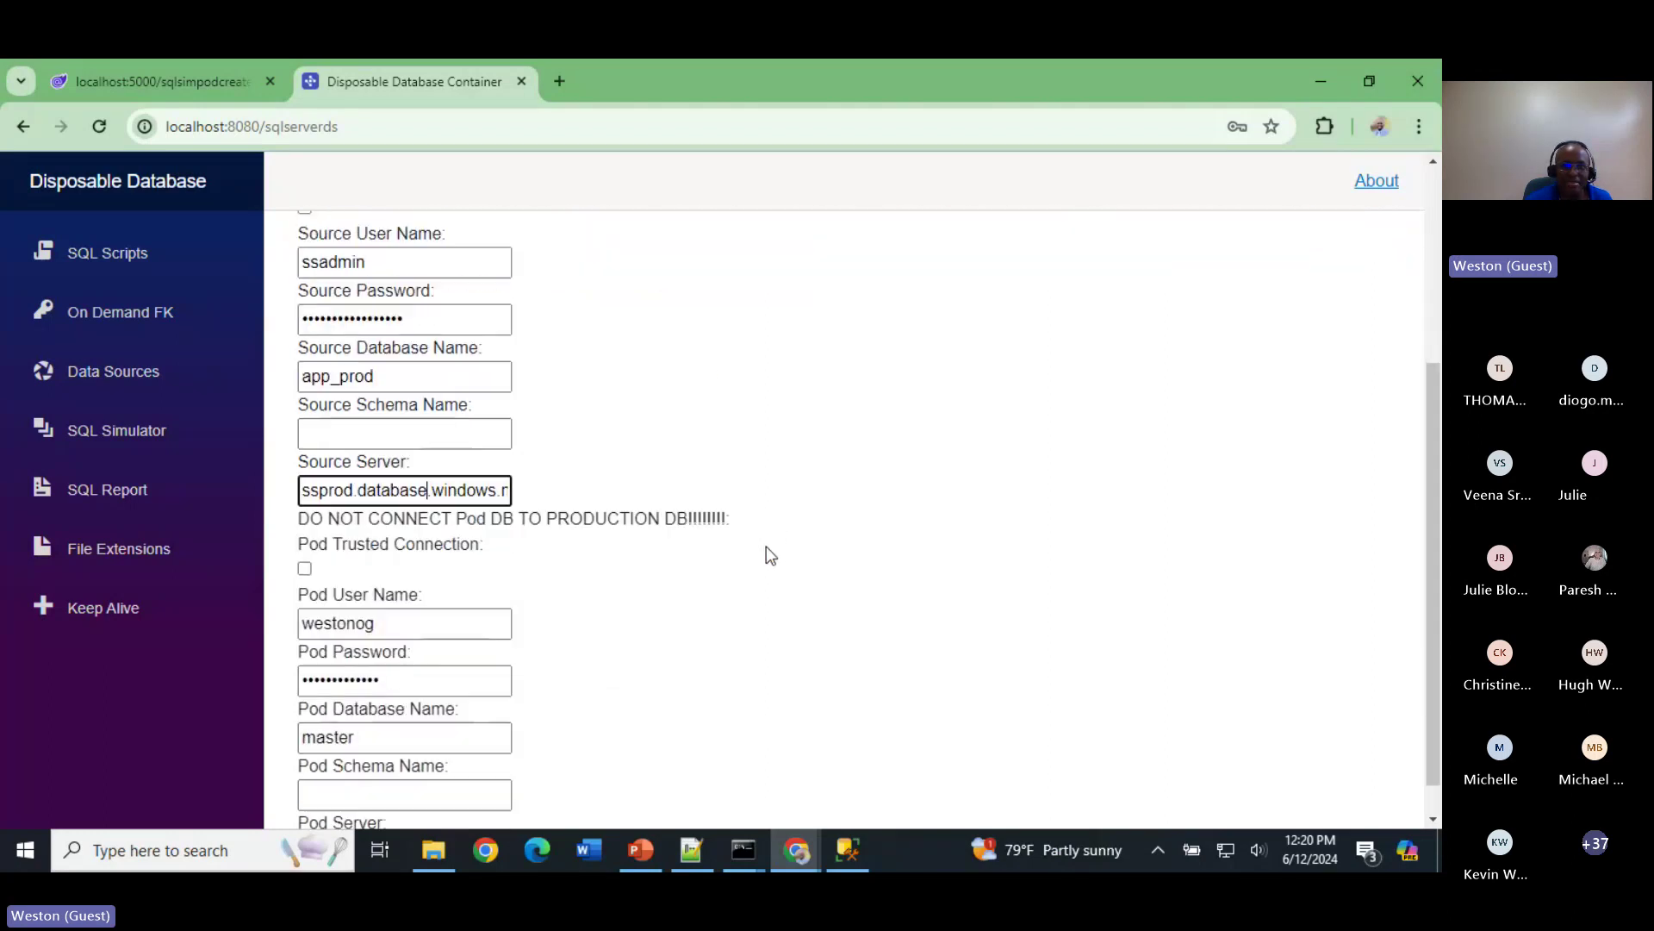
scroll(768, 554, up, 3)
click(410, 285)
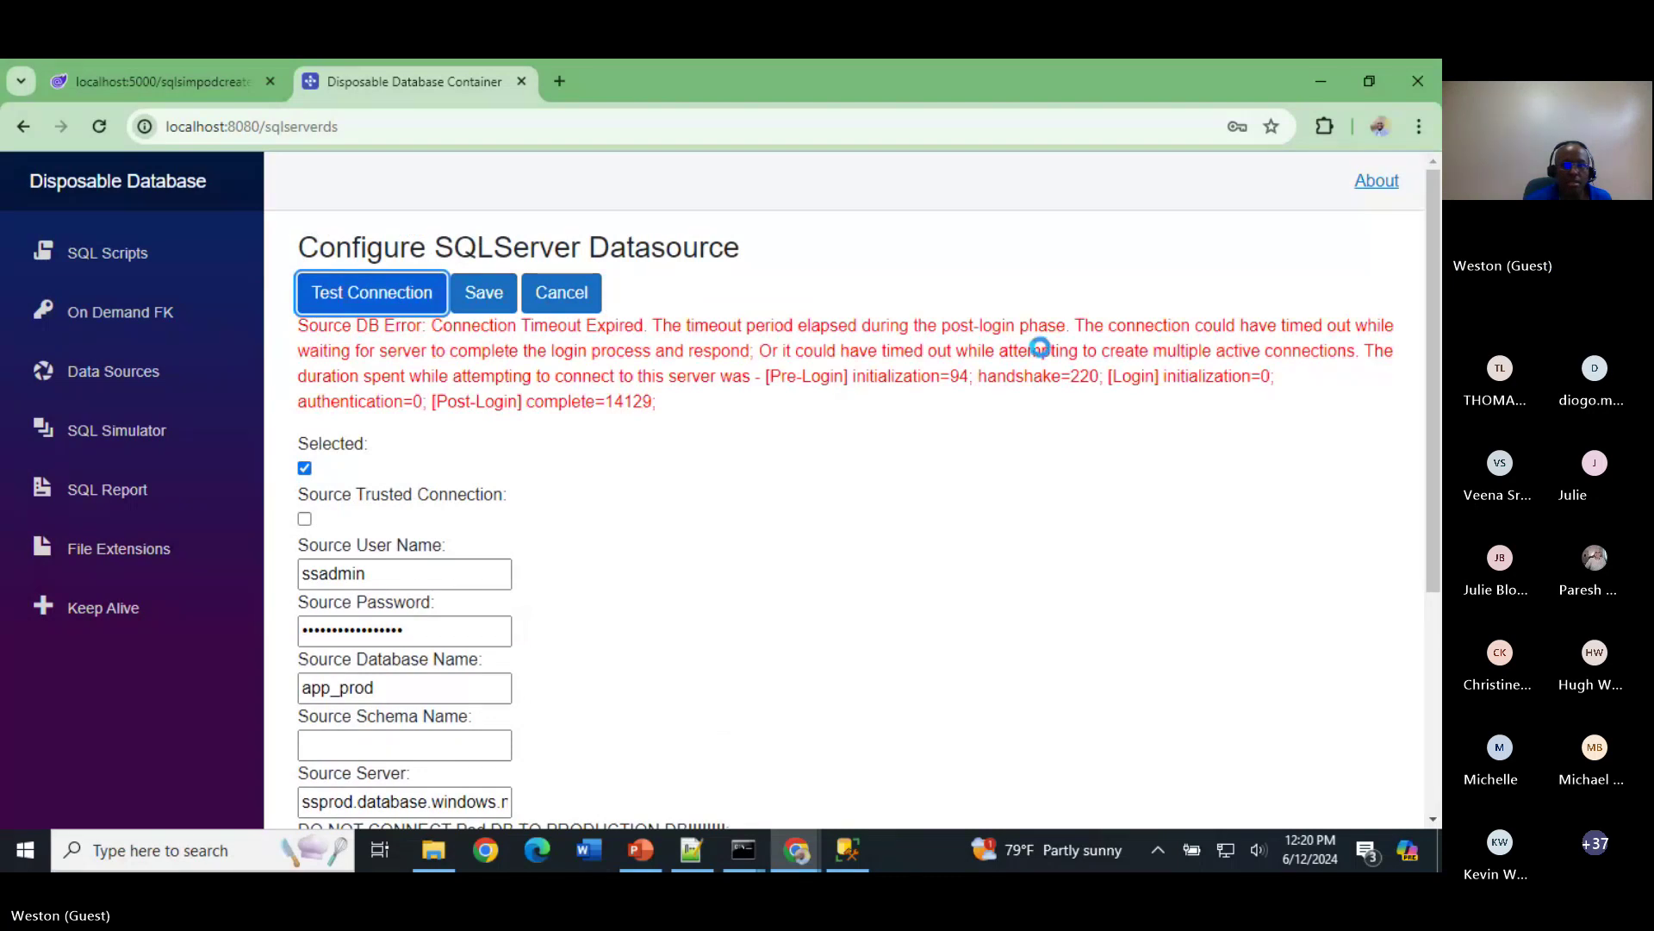
Step: Switch to SQL Server Management Studio, disconnect the ssprod.database.windows.net server, and minimize the window
click(848, 849)
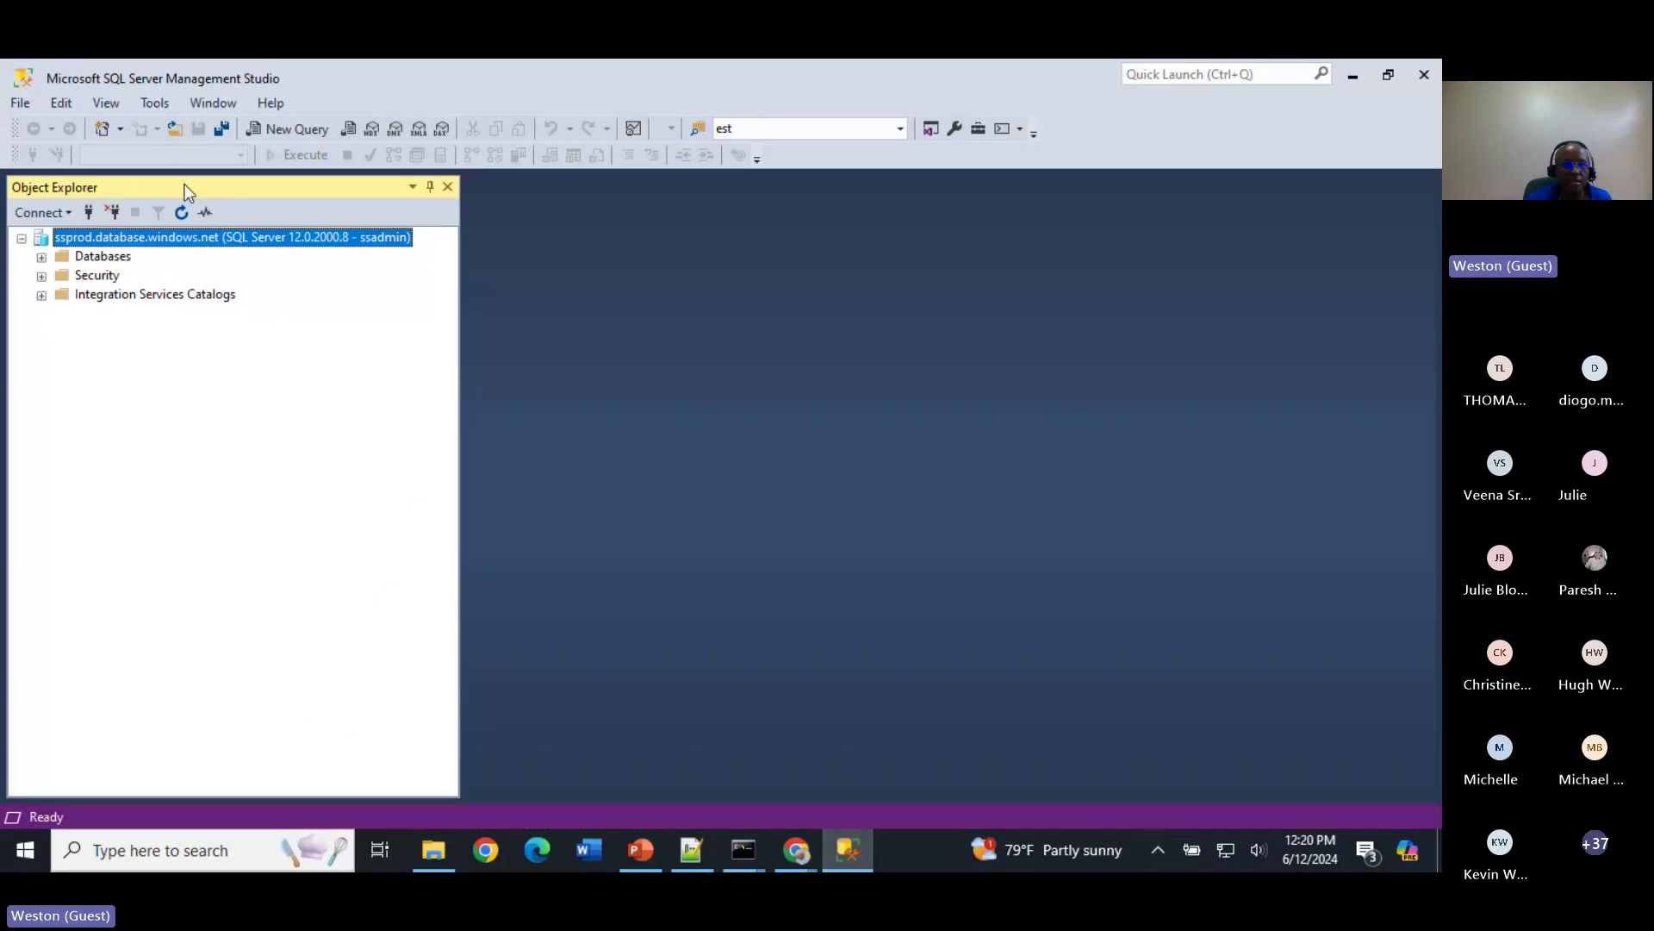
right_click(143, 238)
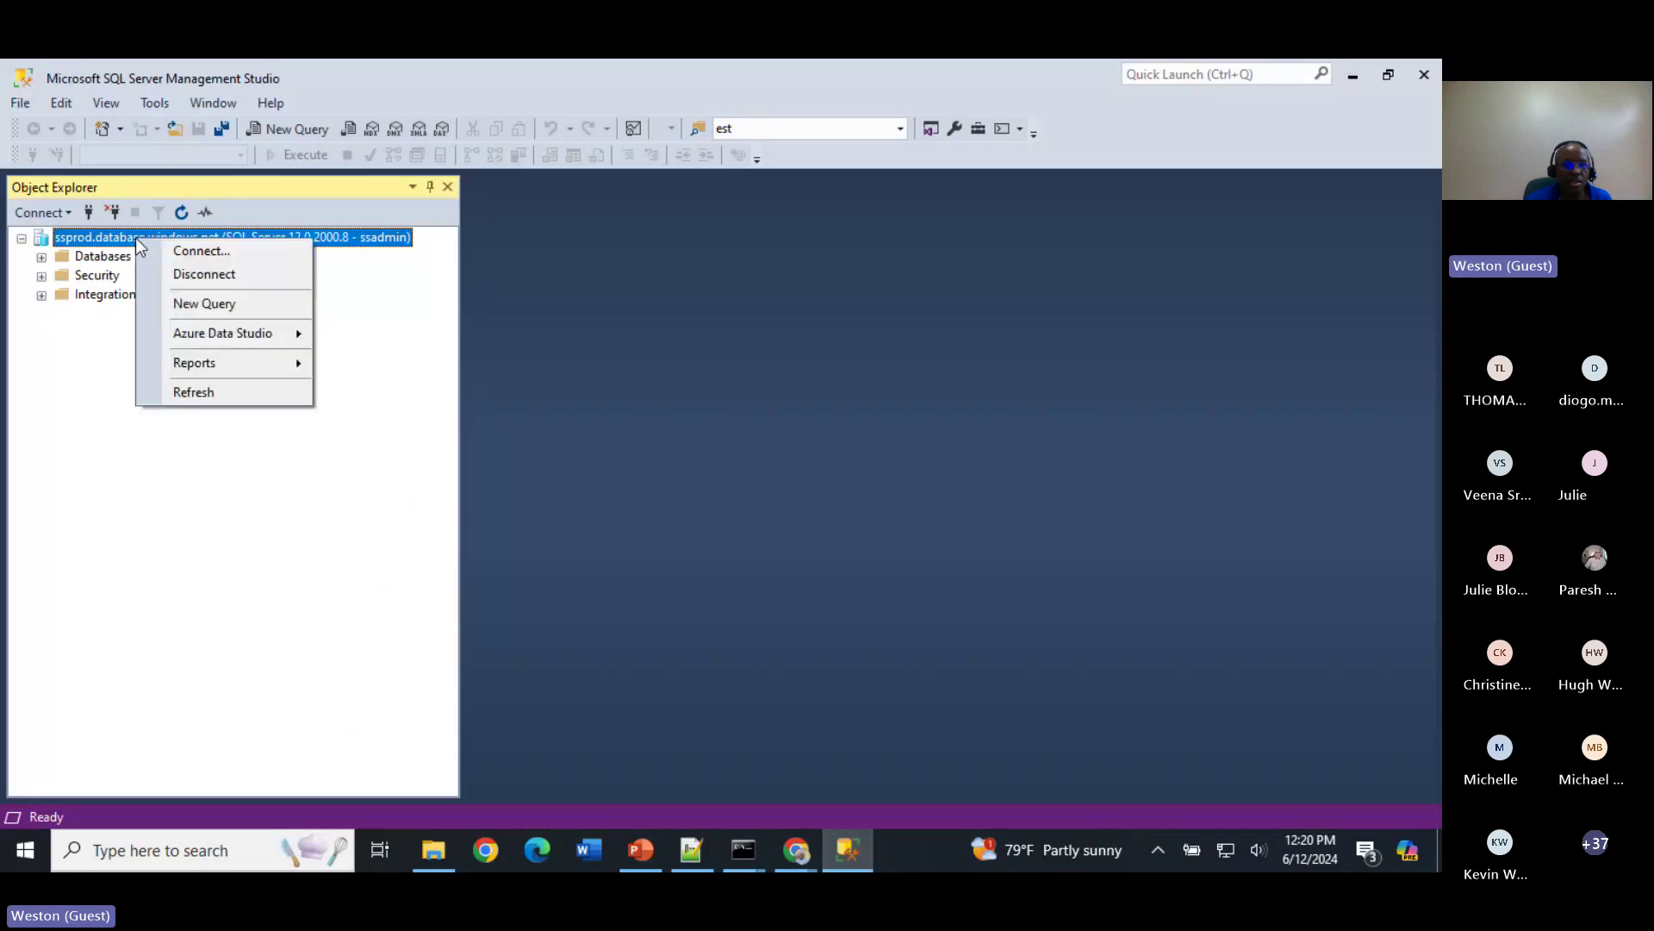
click(205, 274)
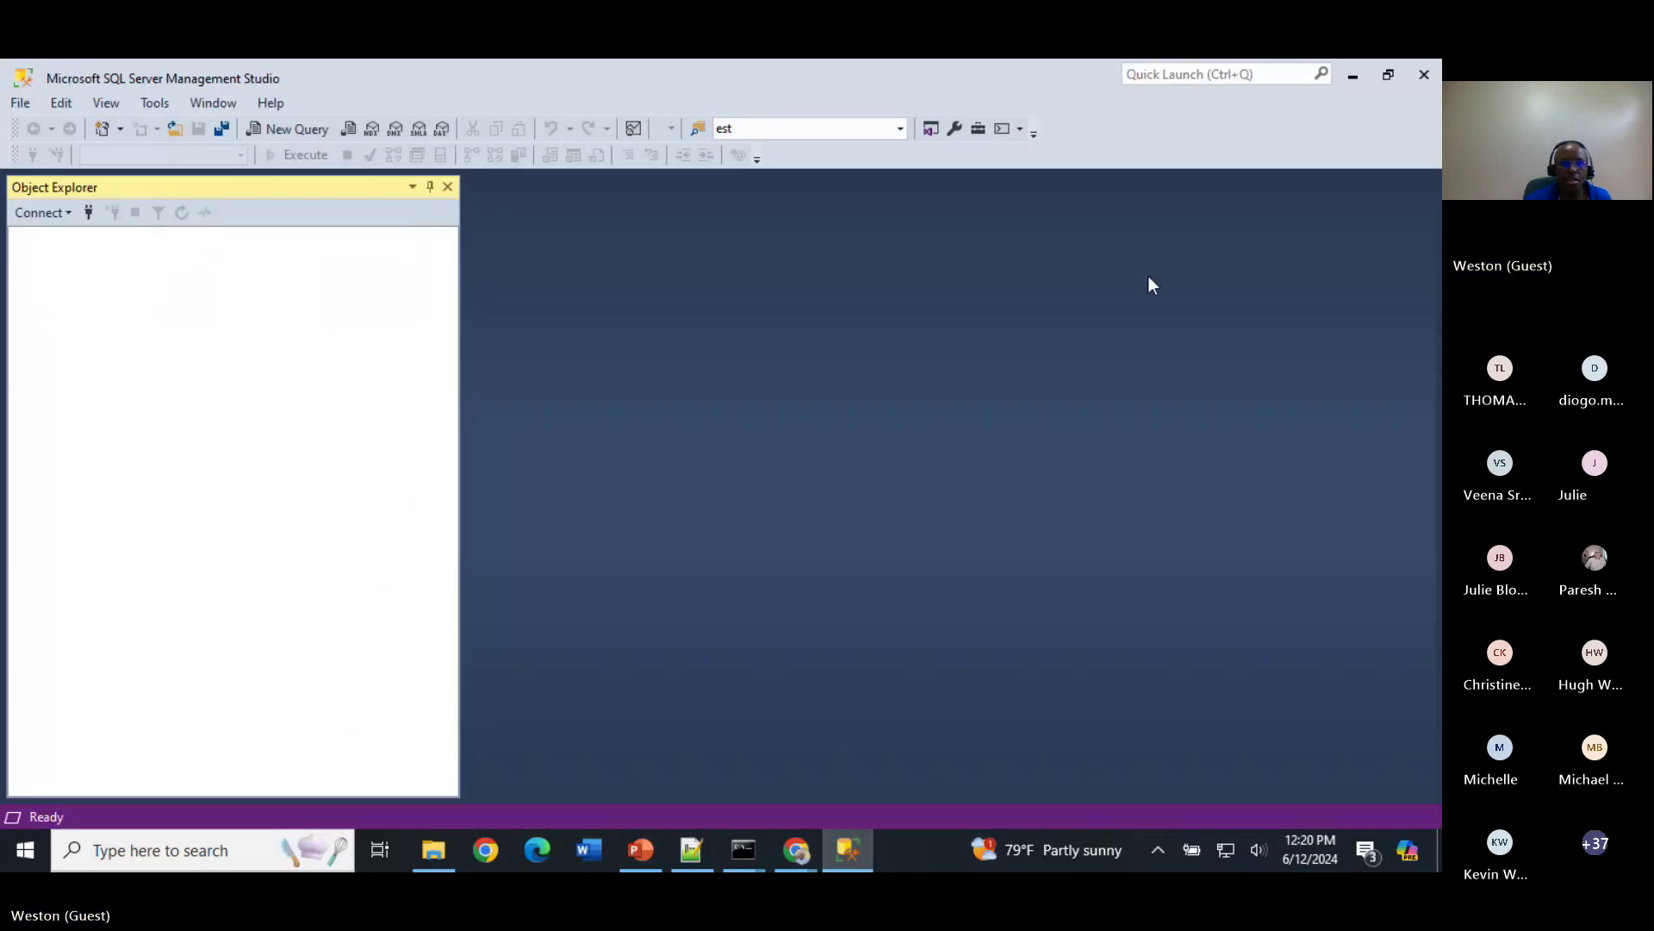
click(1354, 75)
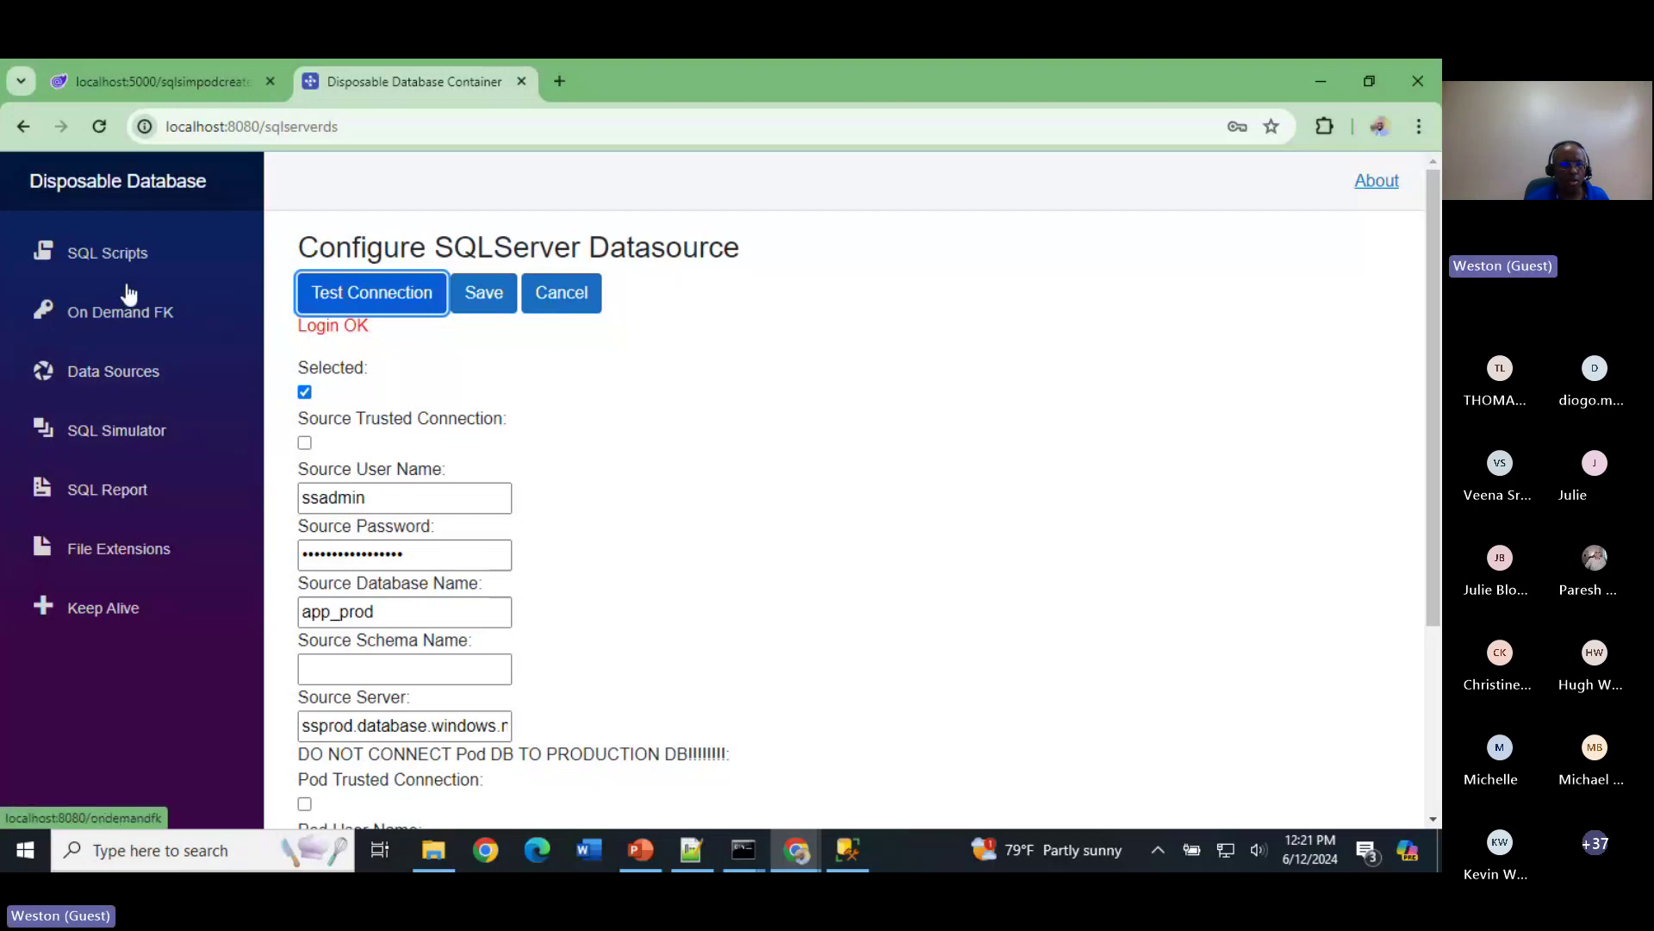
Step: Run a Preview Merge in the SQL Simulator with Auto Create FK and On Demand FK enabled
click(145, 429)
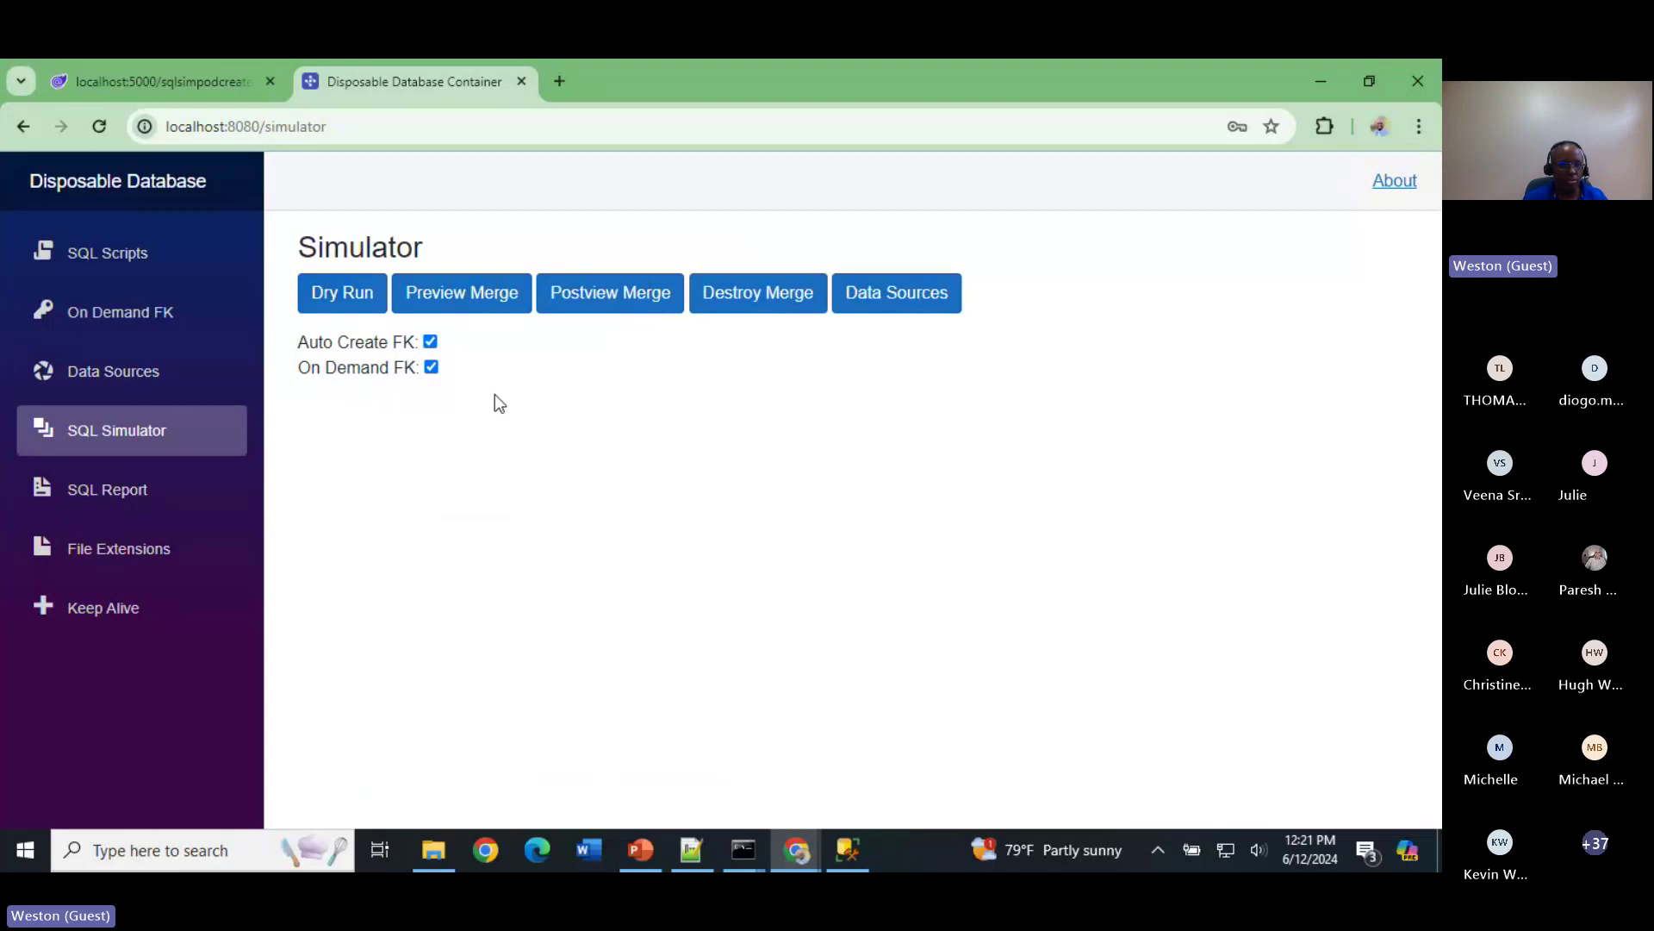
click(472, 308)
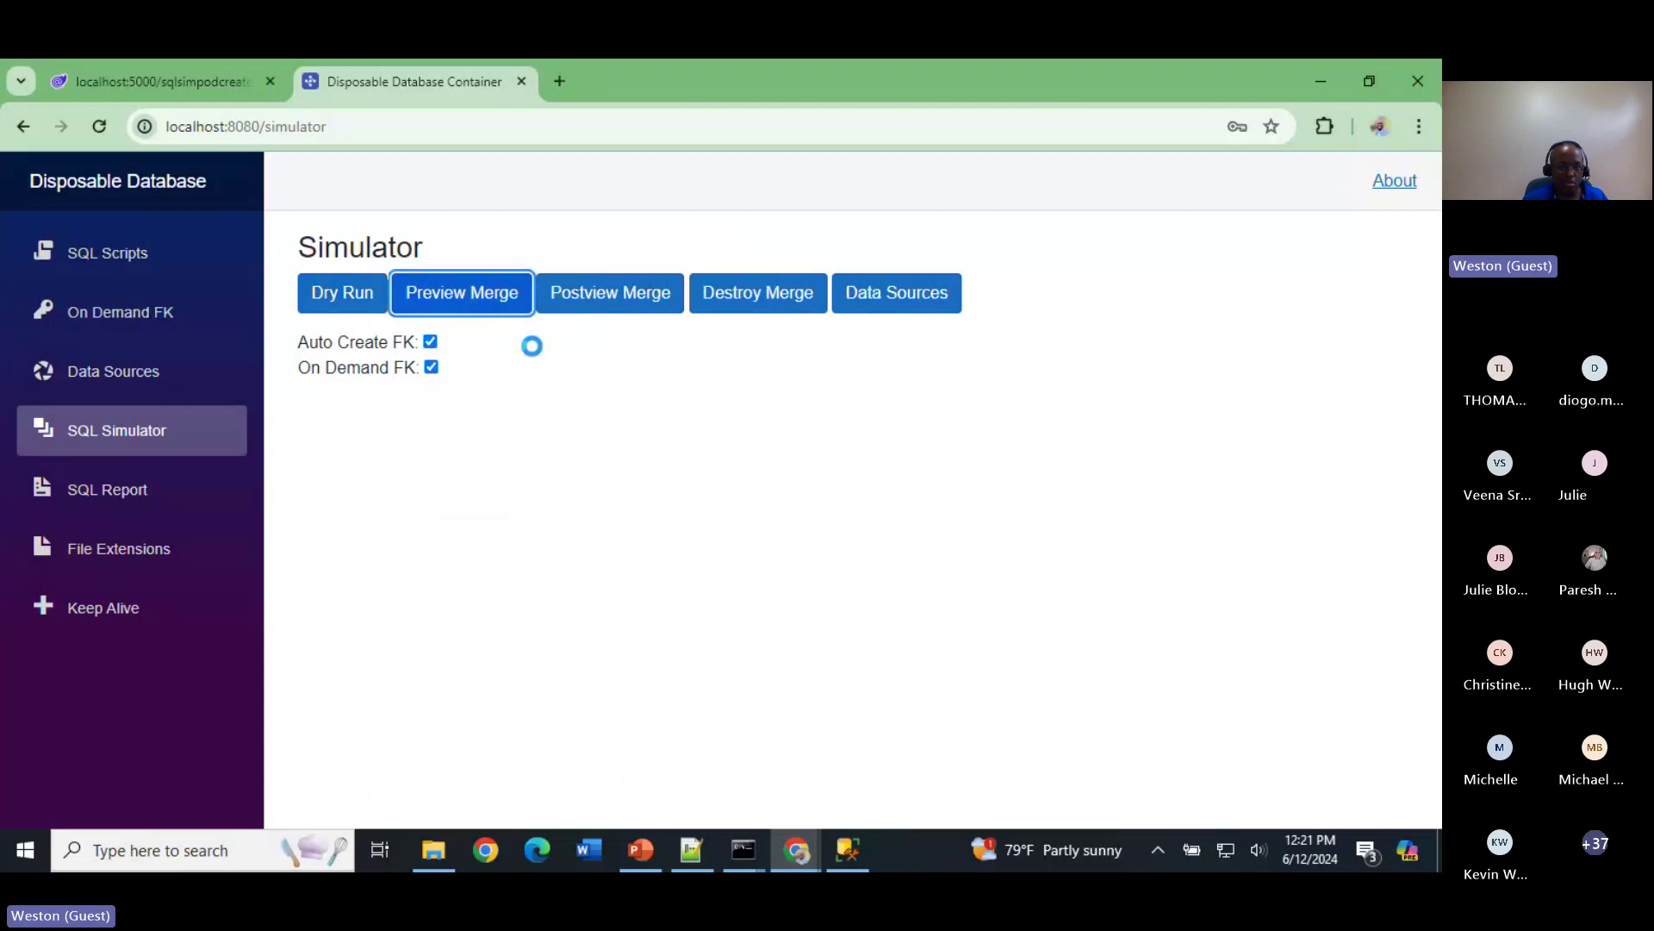
Step: Switch to Notepad++ and review the query in select_ssn.tsql, and close the editor window
click(448, 838)
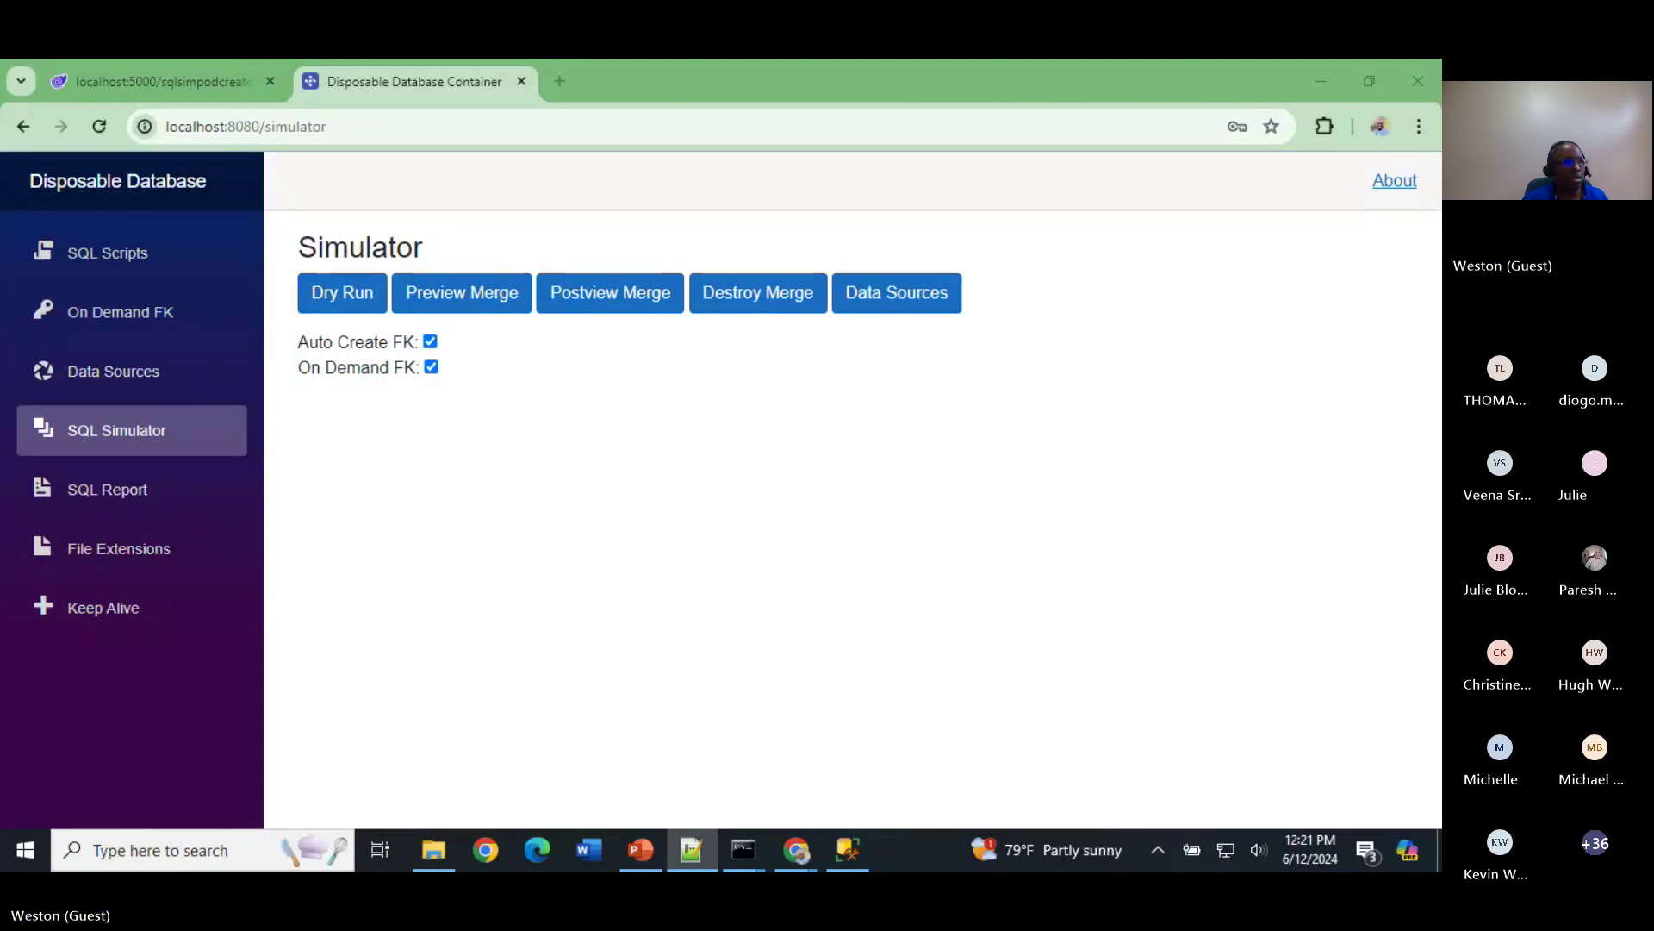
double_click(416, 252)
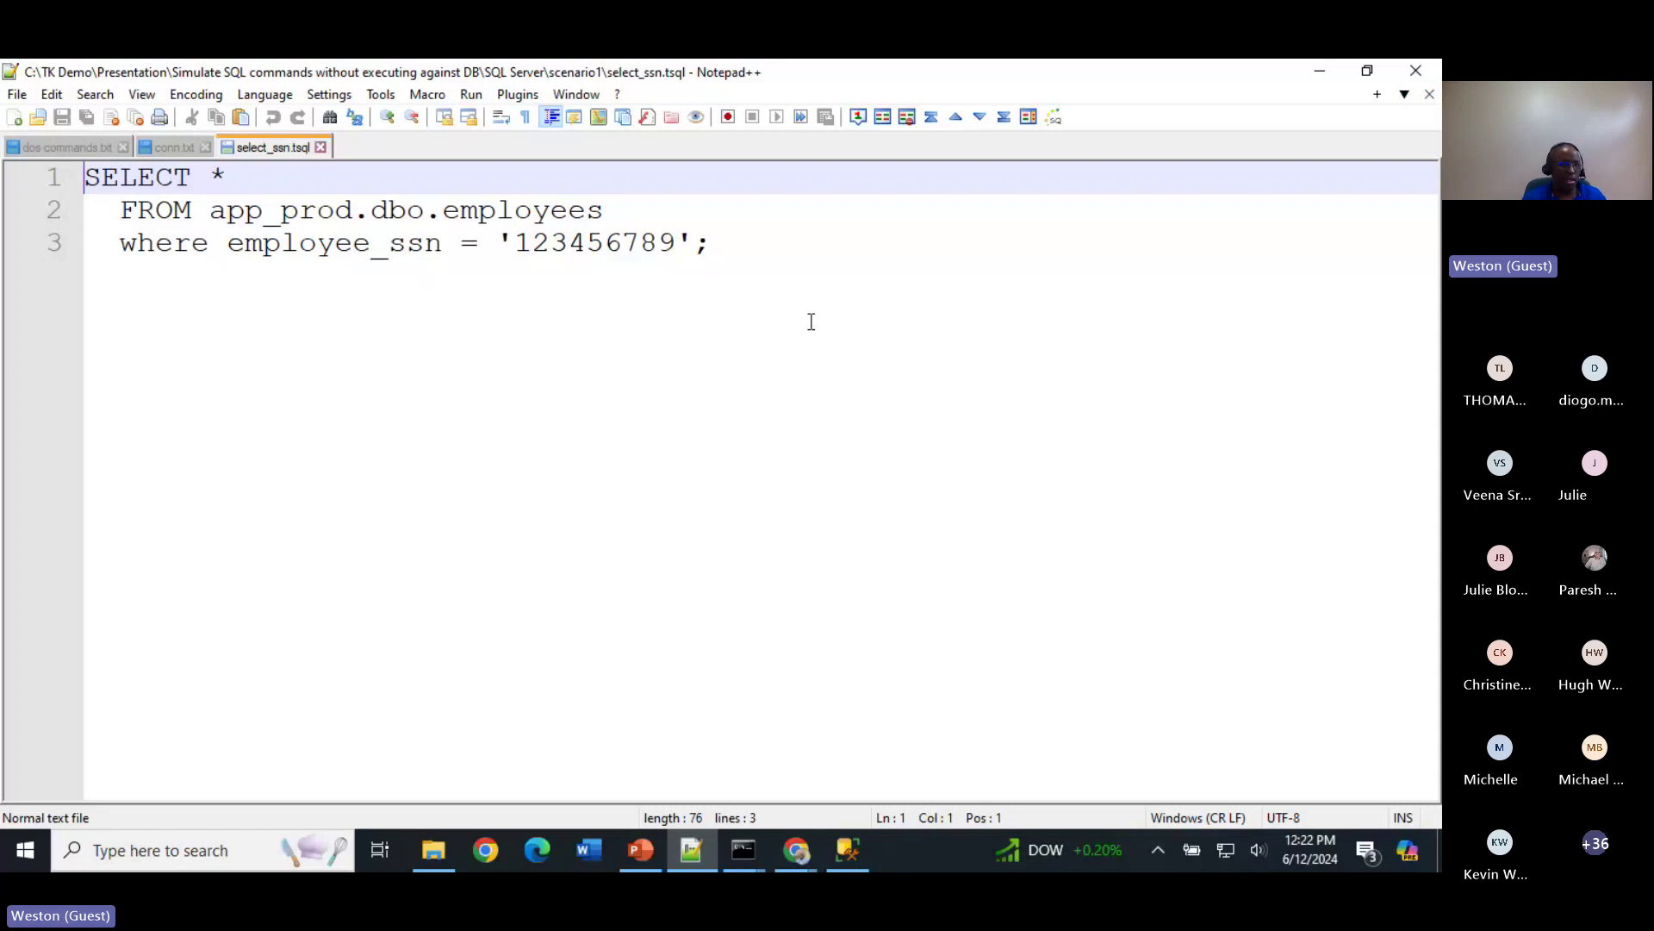
click(1422, 71)
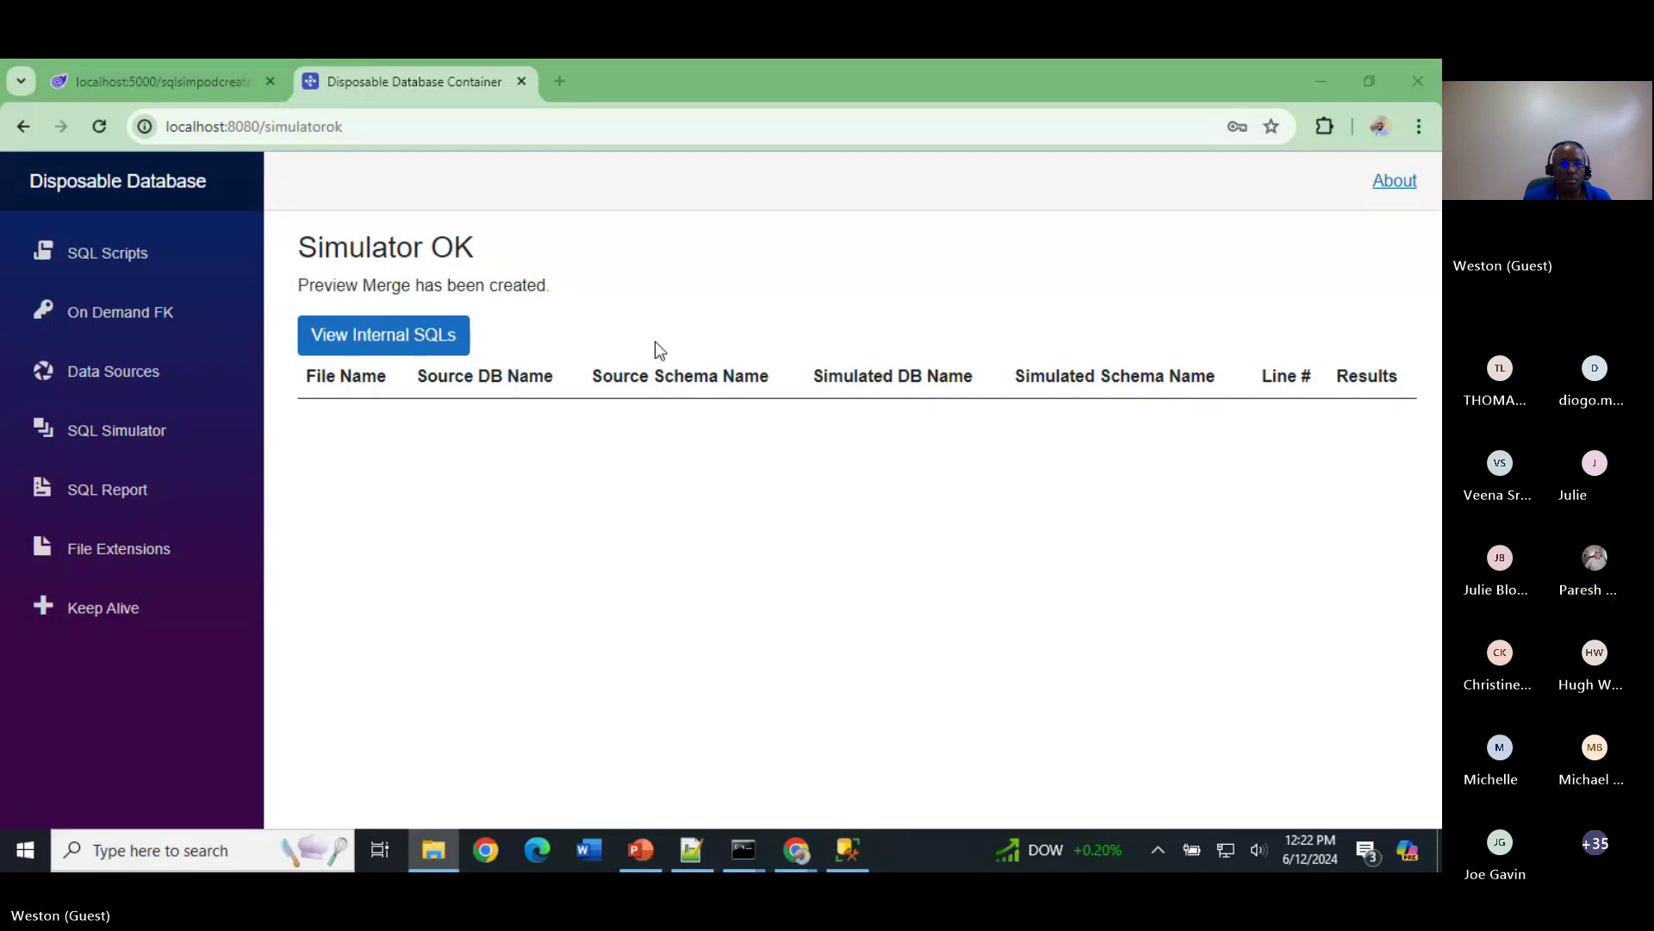
Step: Switch to SQL Server Management Studio, start a Database Engine connection, and set the server name to 127.0.0.1,1433
mouse_move(851, 864)
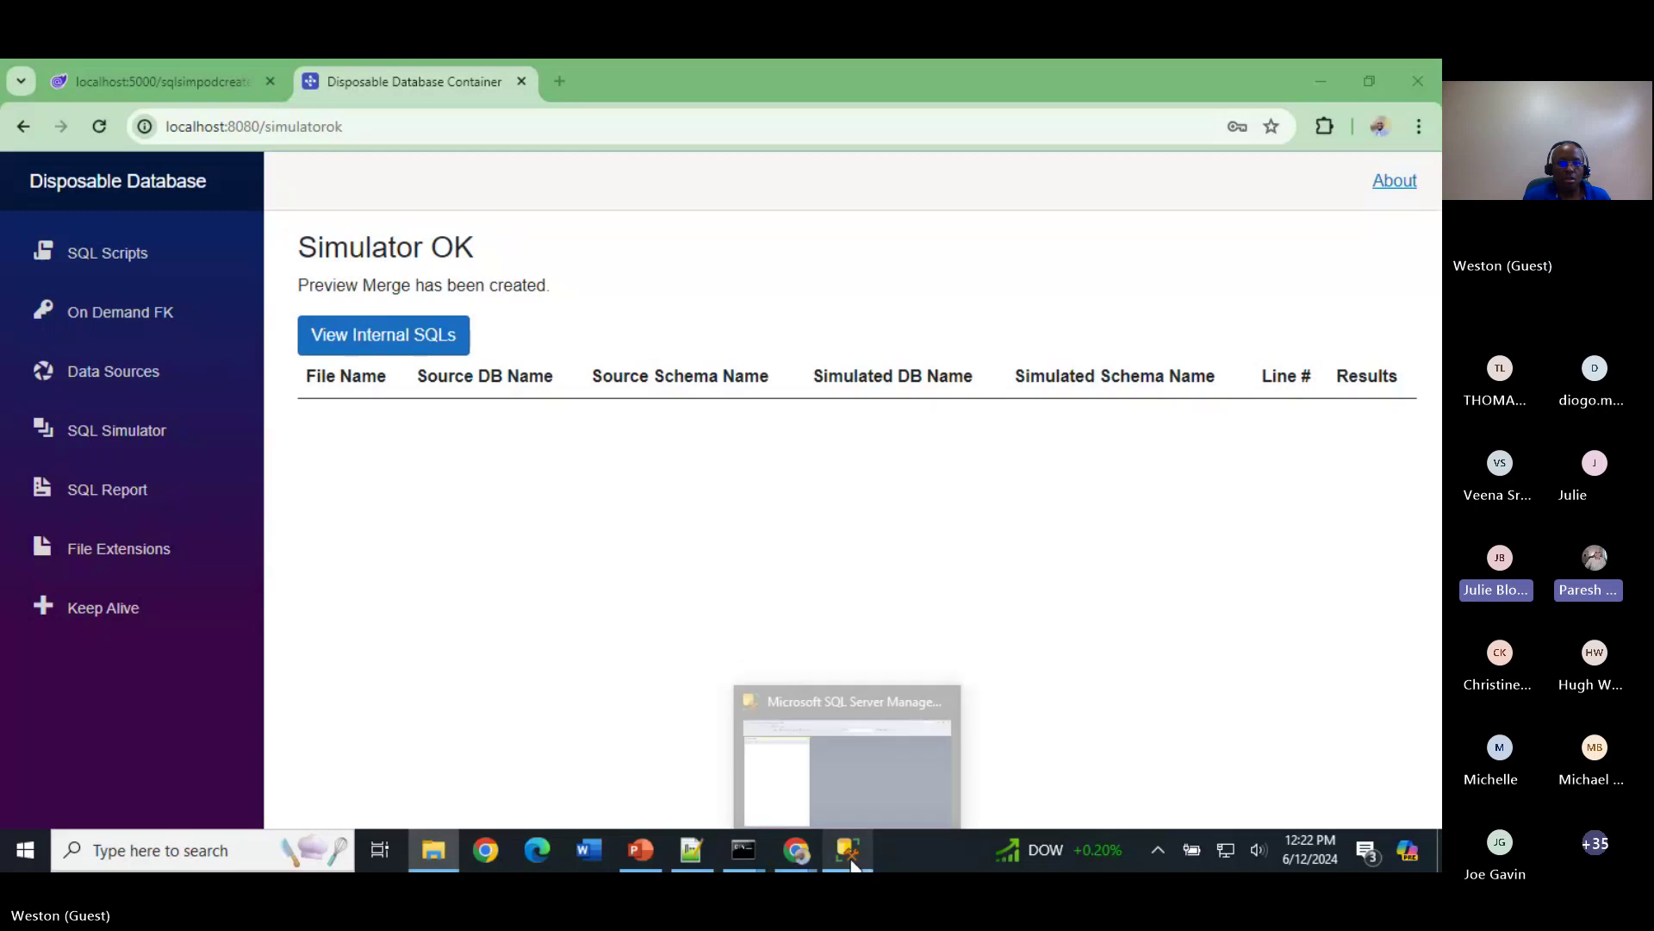
click(851, 864)
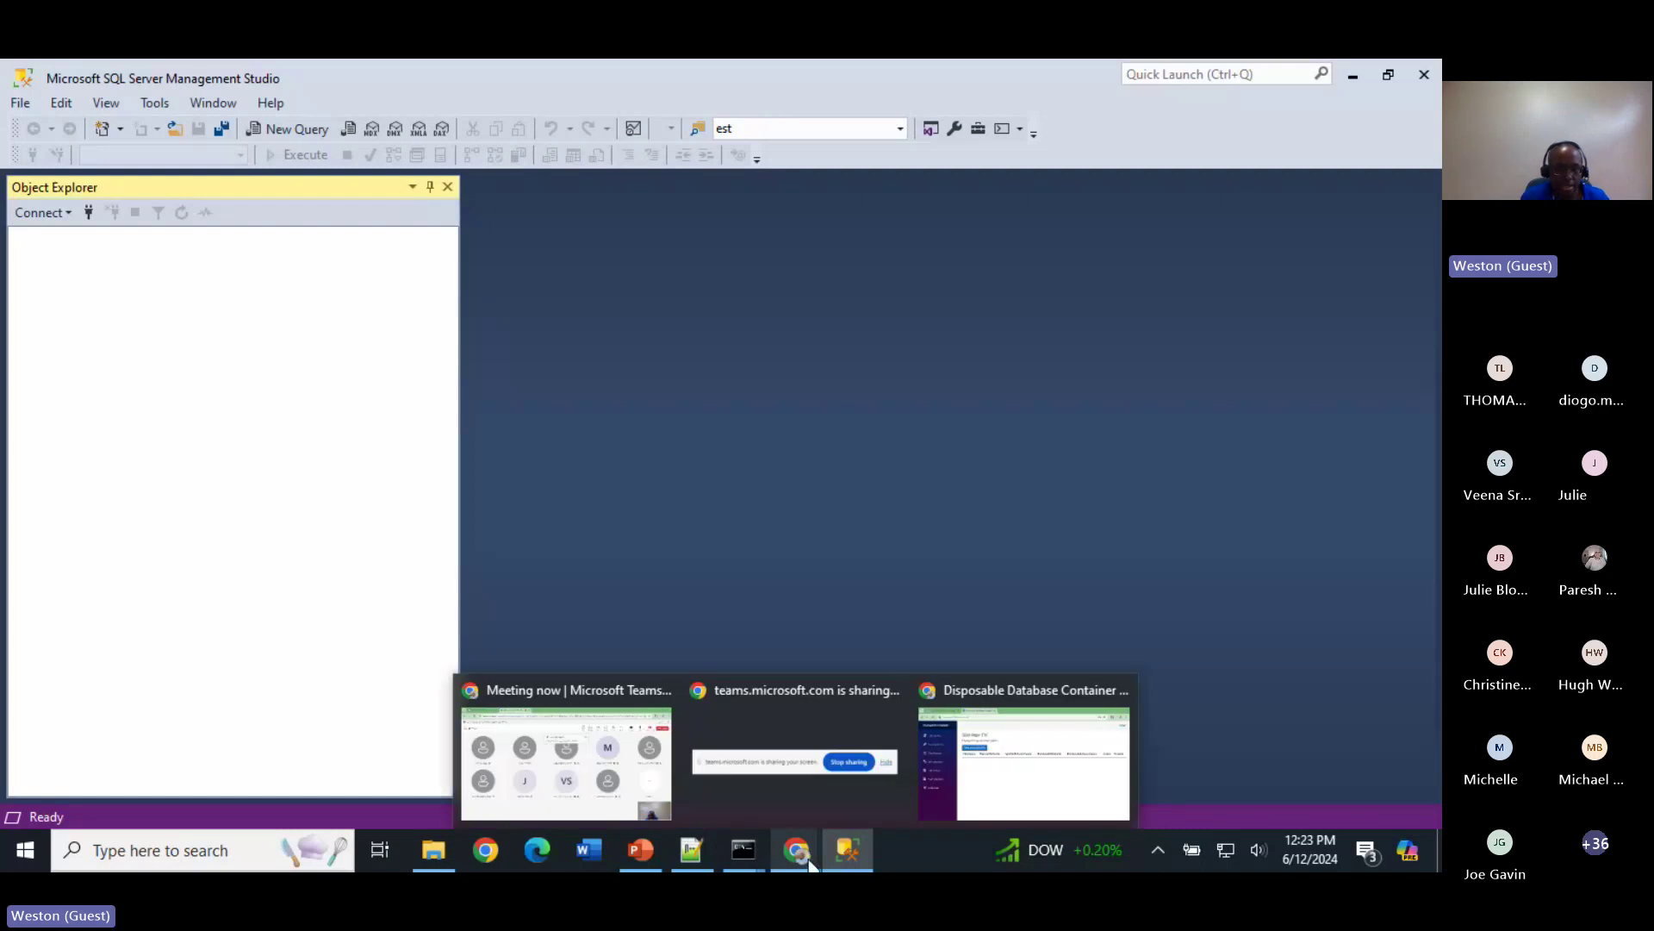
click(691, 849)
click(691, 850)
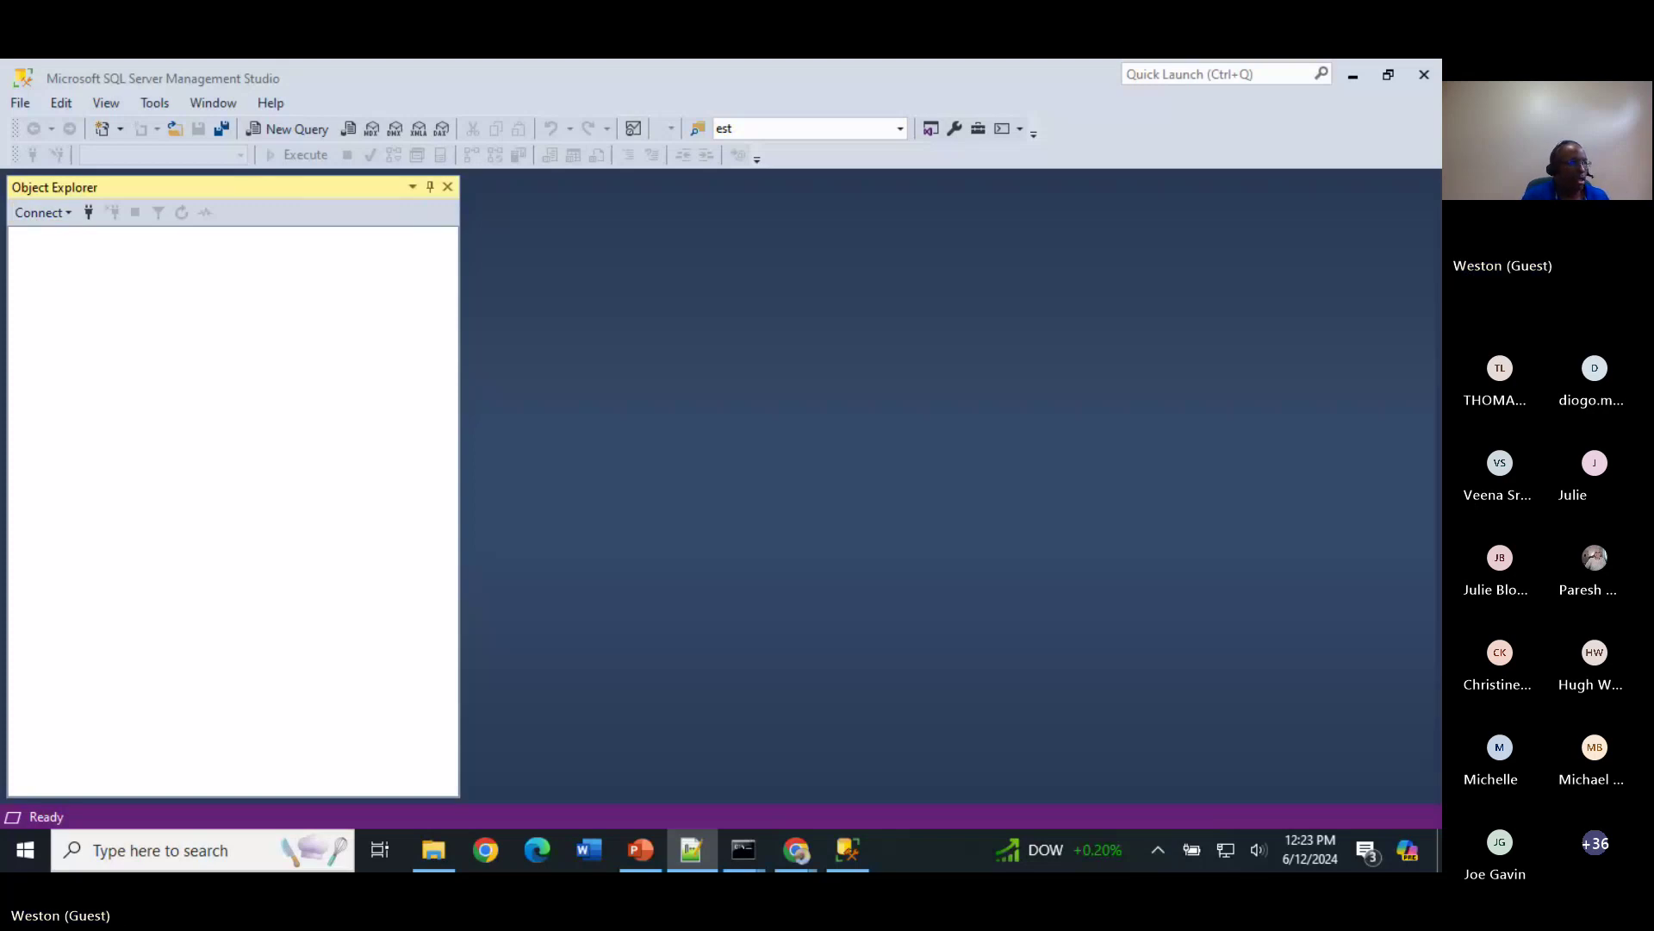
click(72, 212)
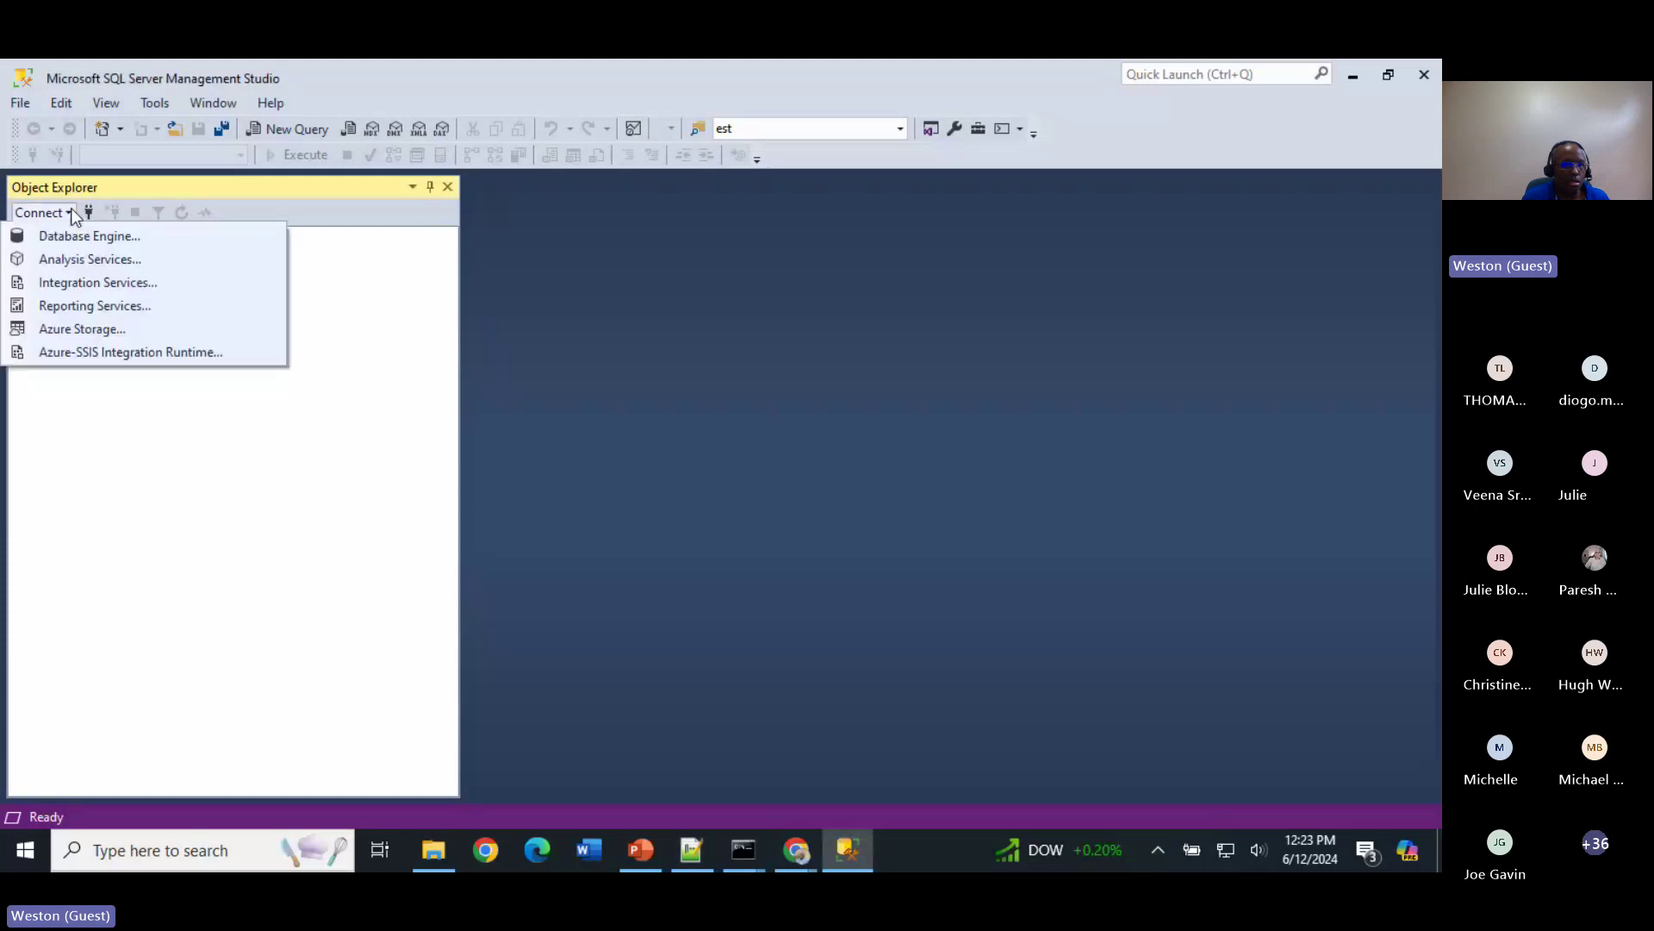
click(76, 237)
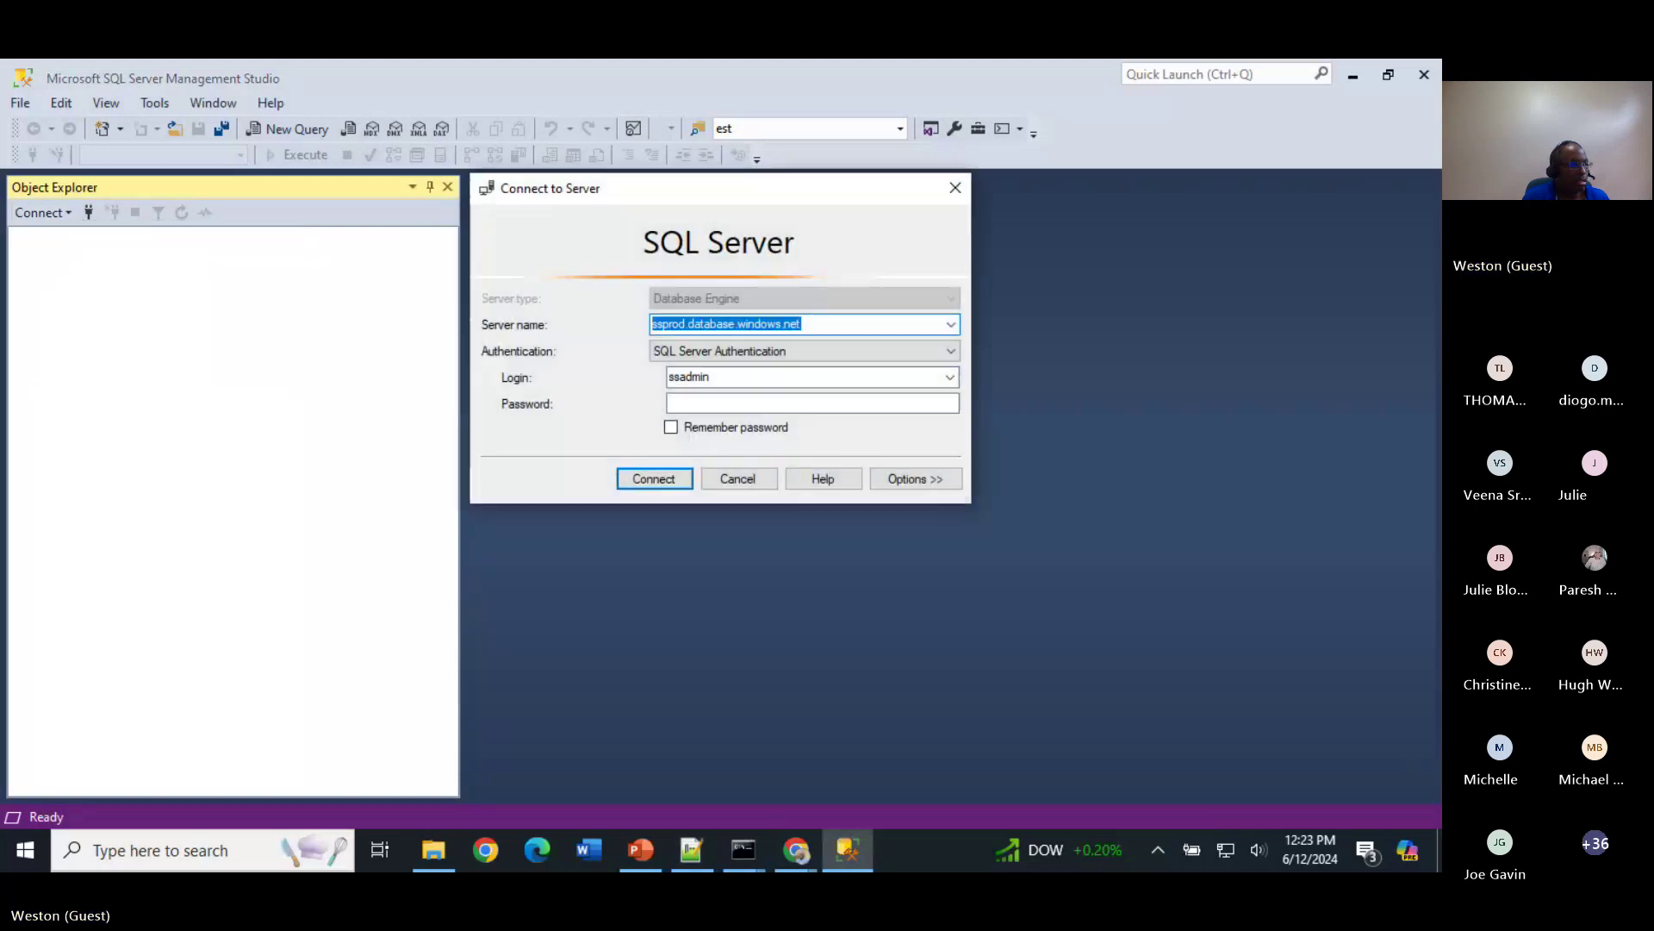
key(alt+Tab)
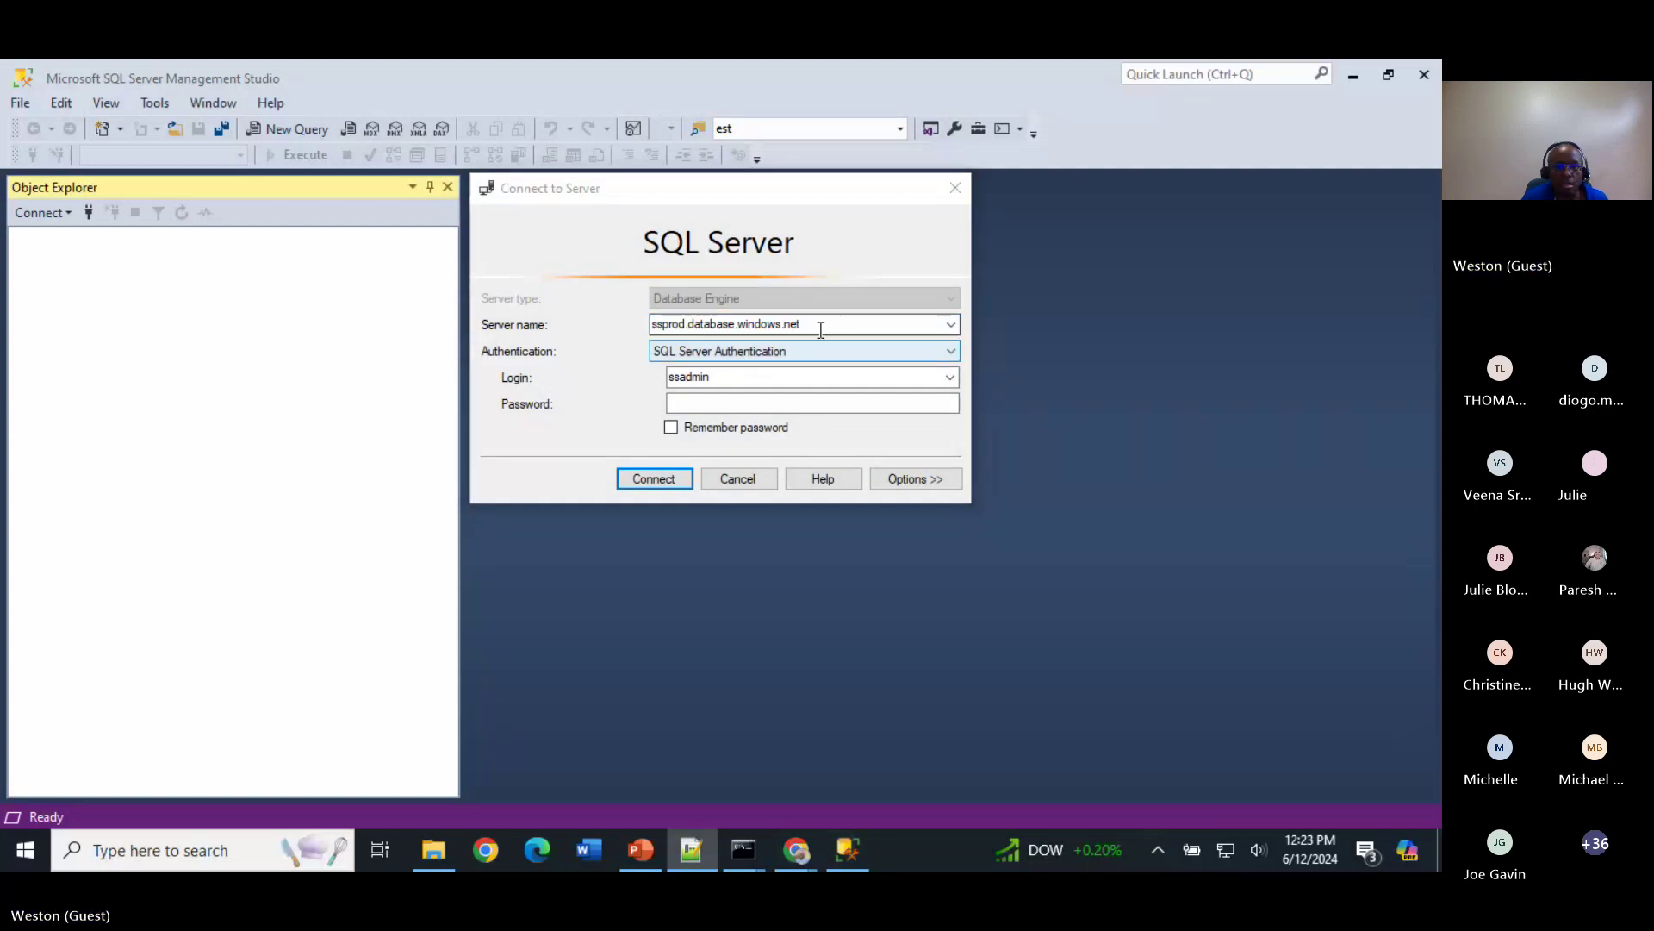
drag(820, 322, 564, 325)
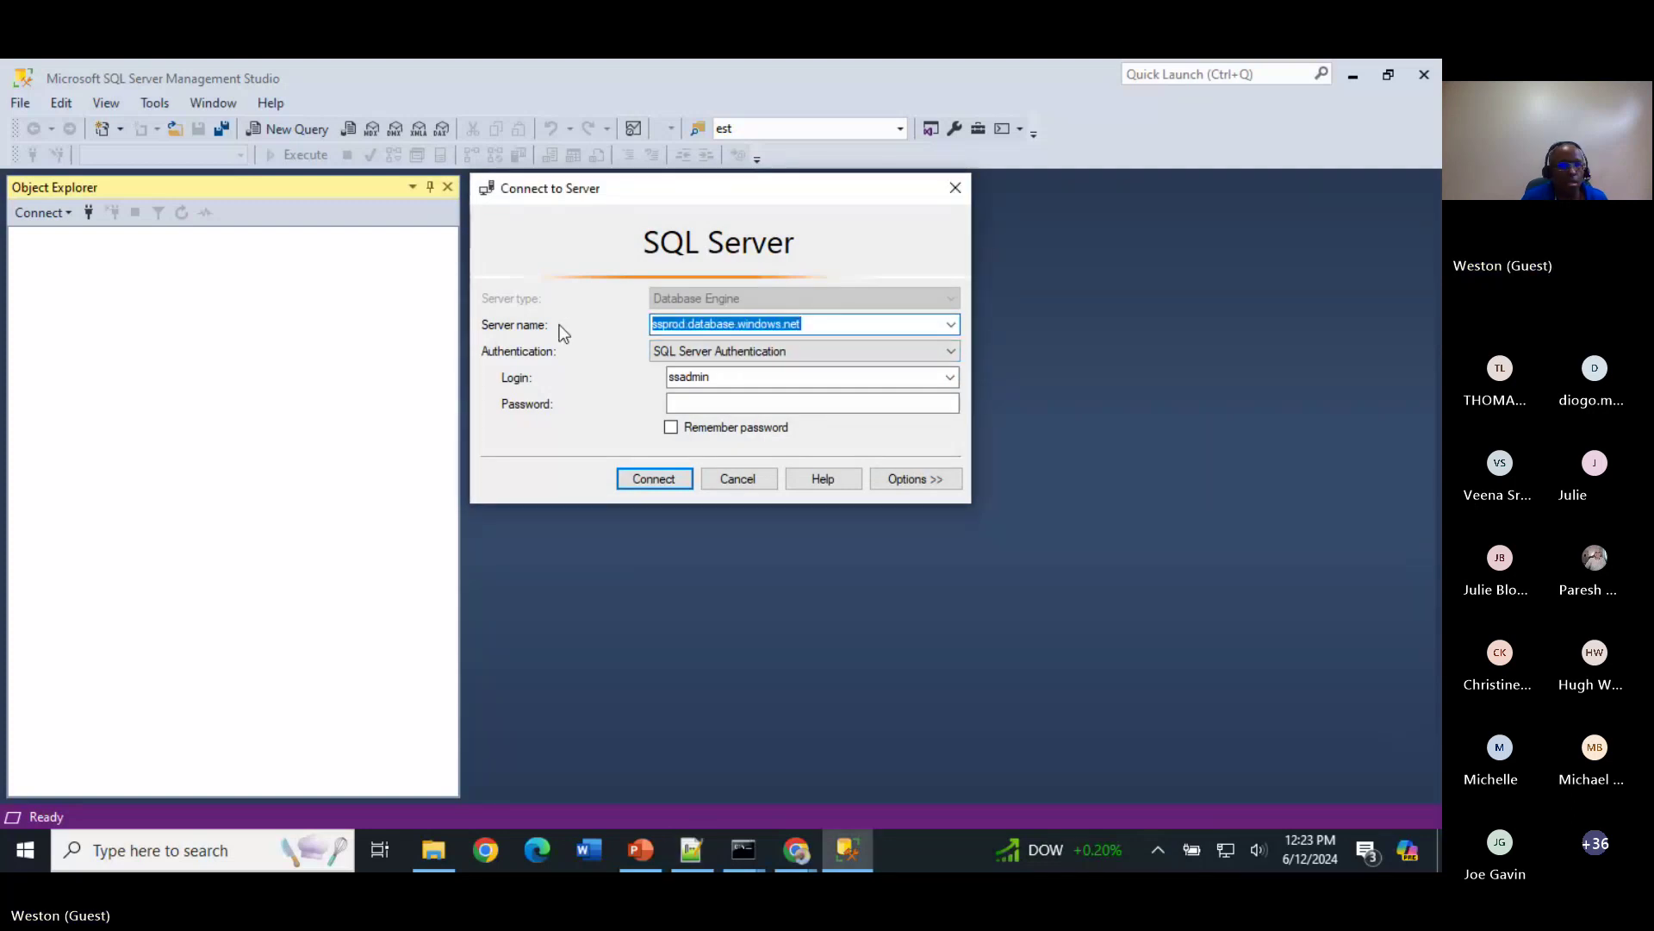
text(127.0.0.1,1433)
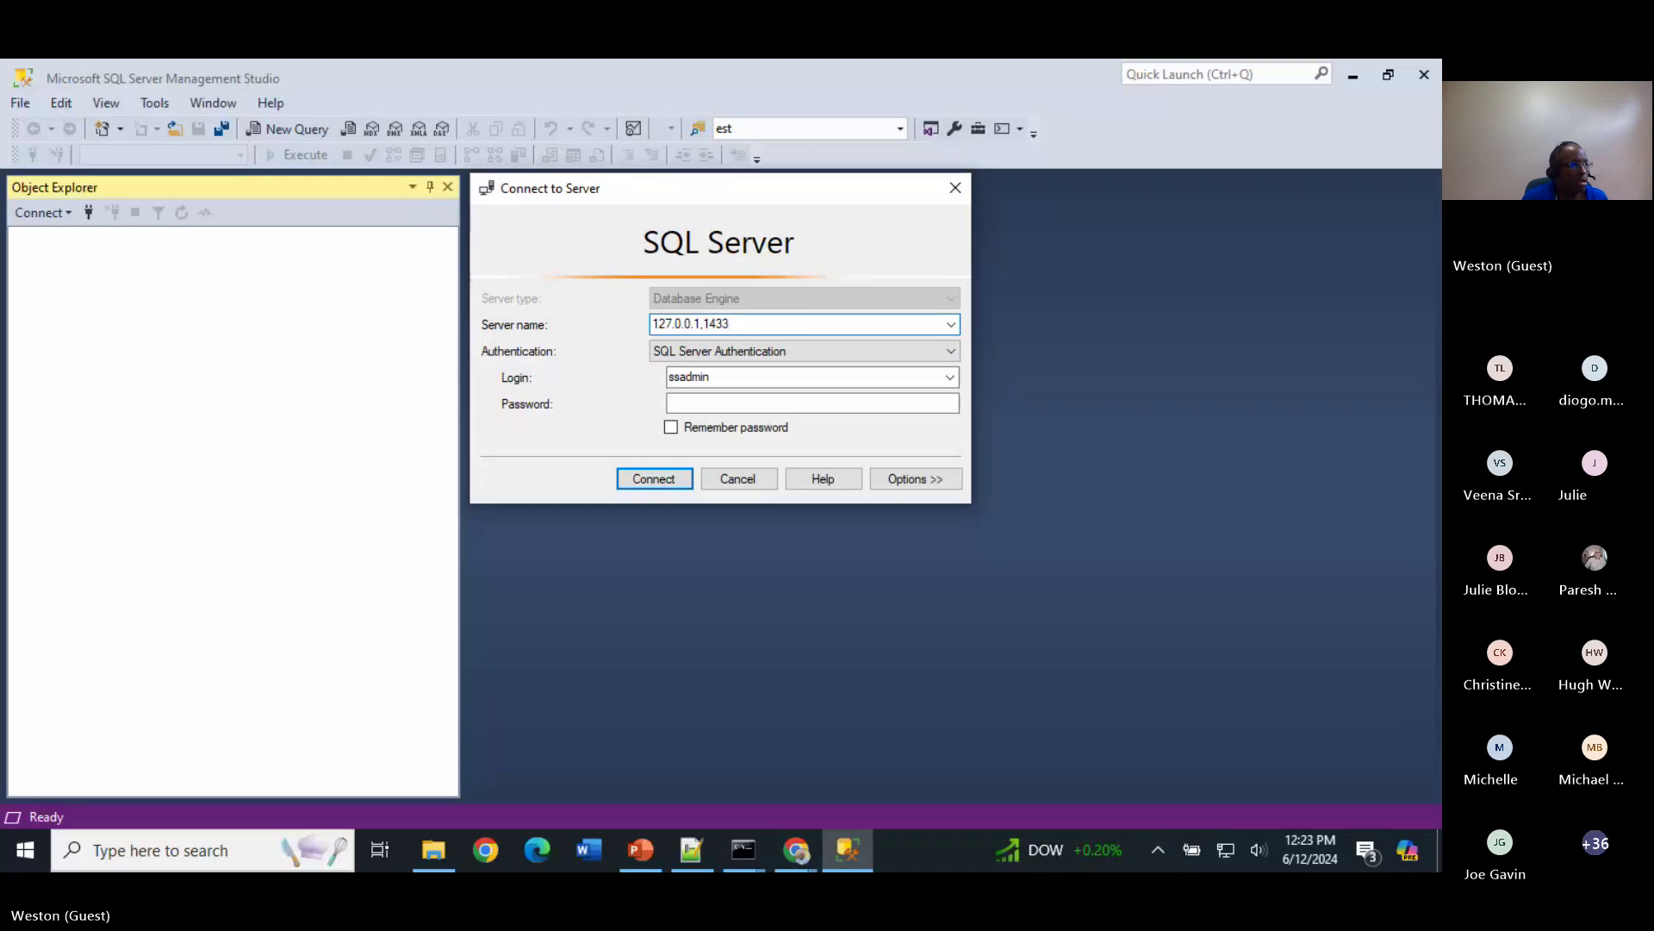
Step: Enter the pod database's login and password for SQL Server Authentication, and connect to the server
key(alt+Tab)
double_click(747, 379)
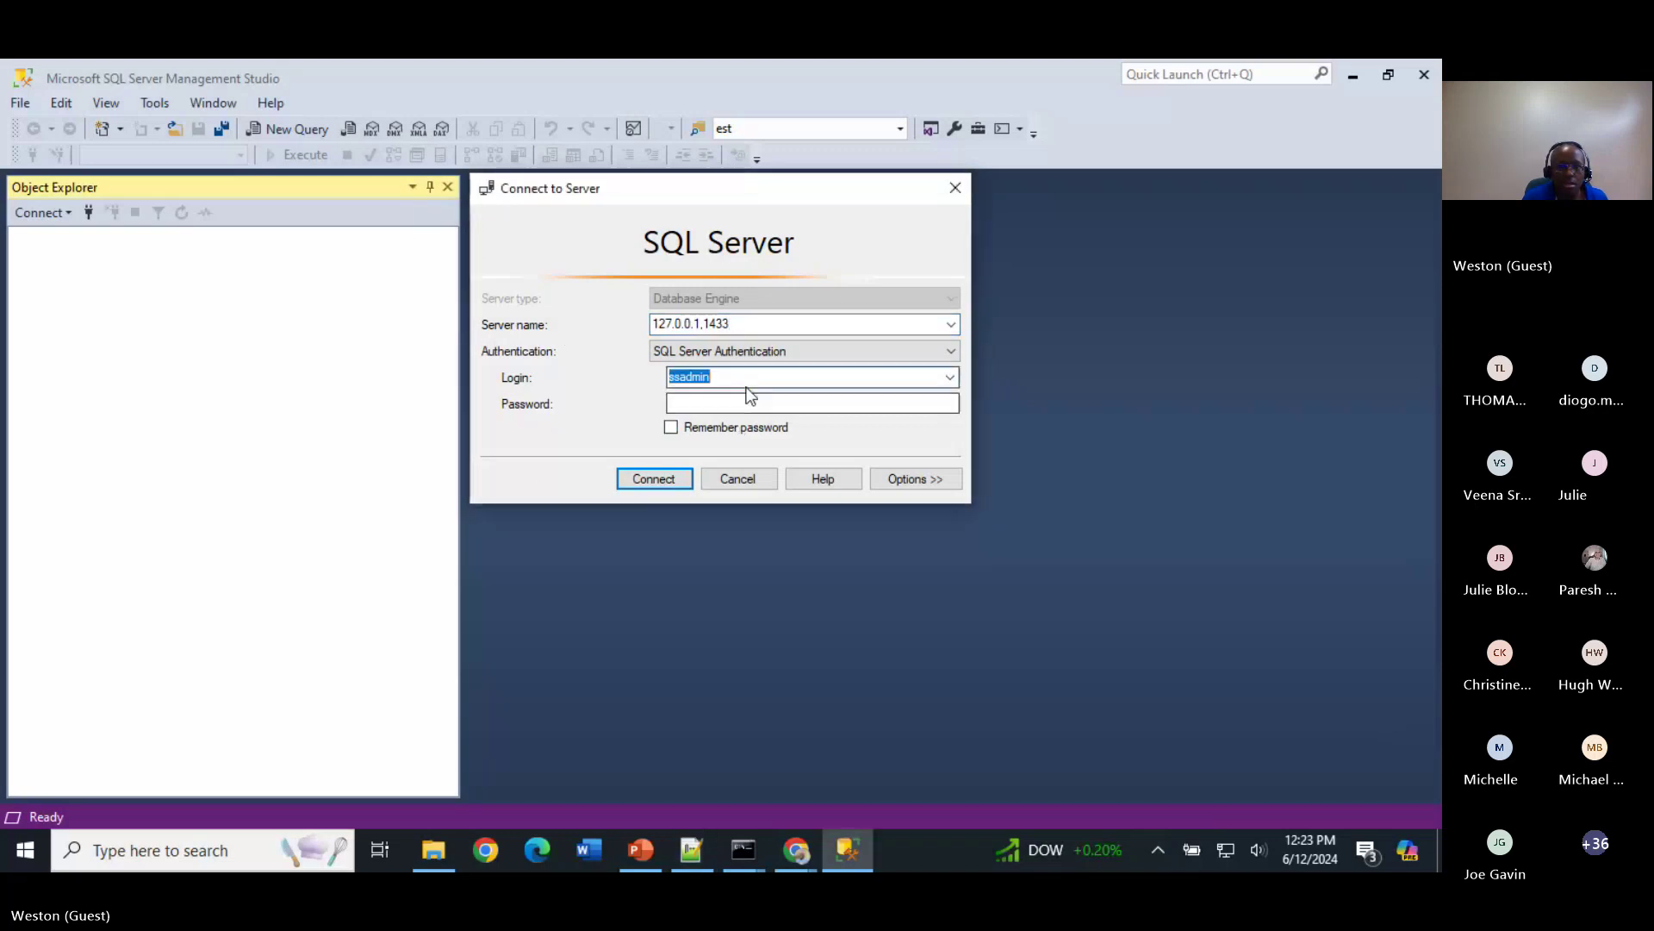
text(westonog)
key(alt+Tab)
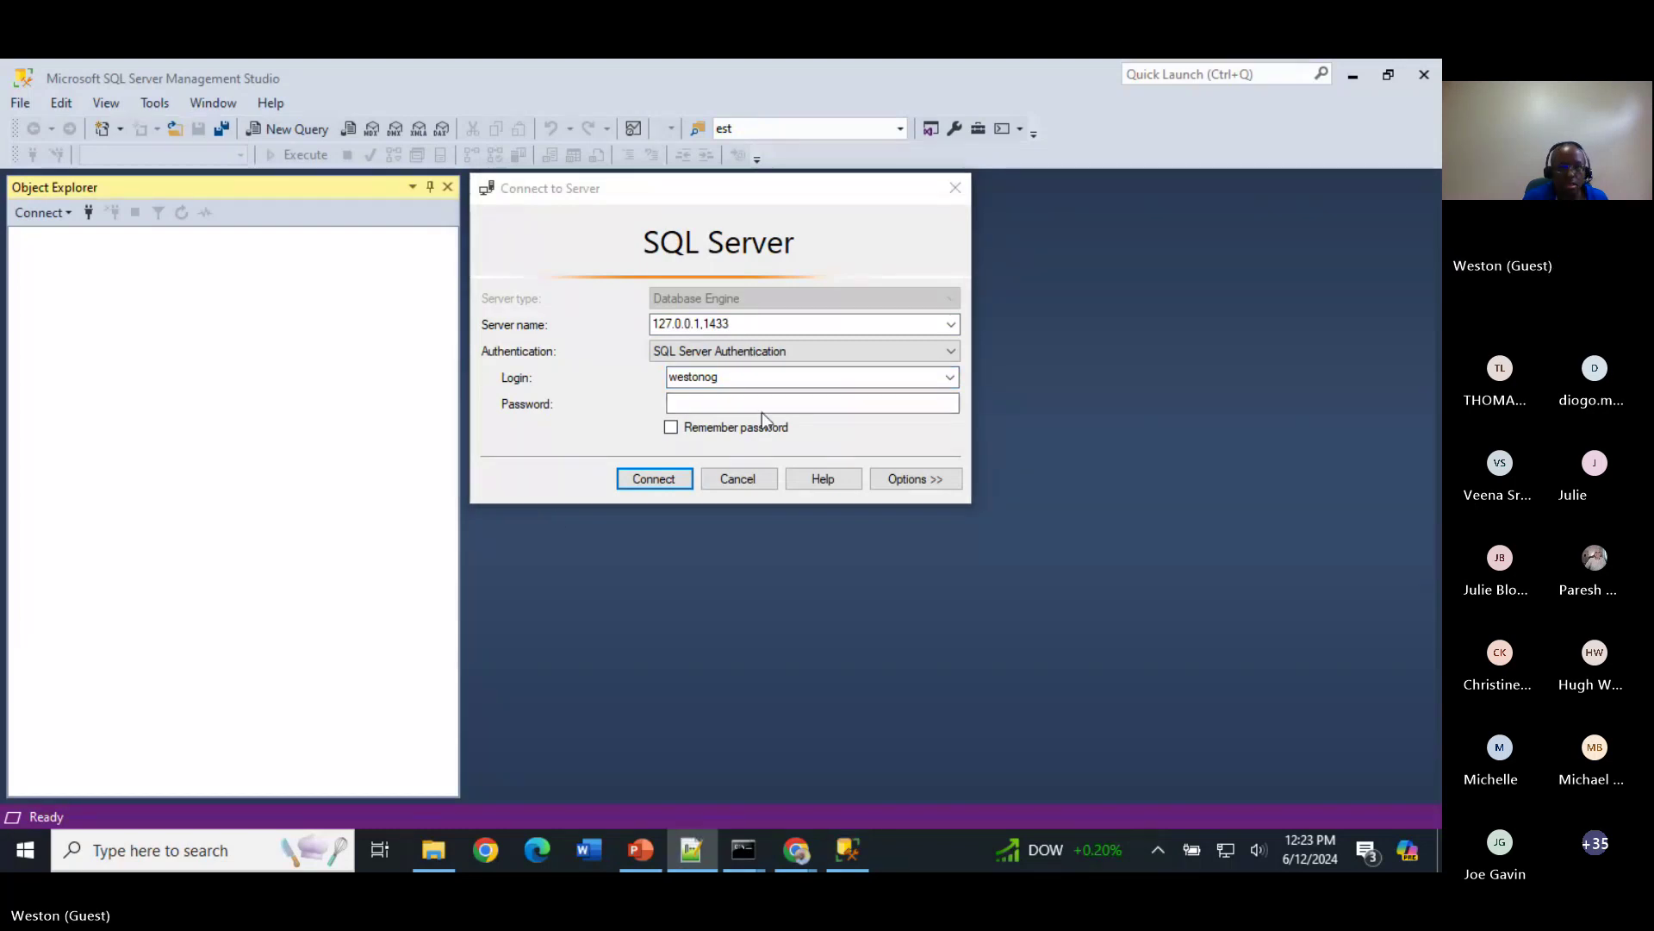
key(alt+Tab)
key(ctrl+v)
click(663, 482)
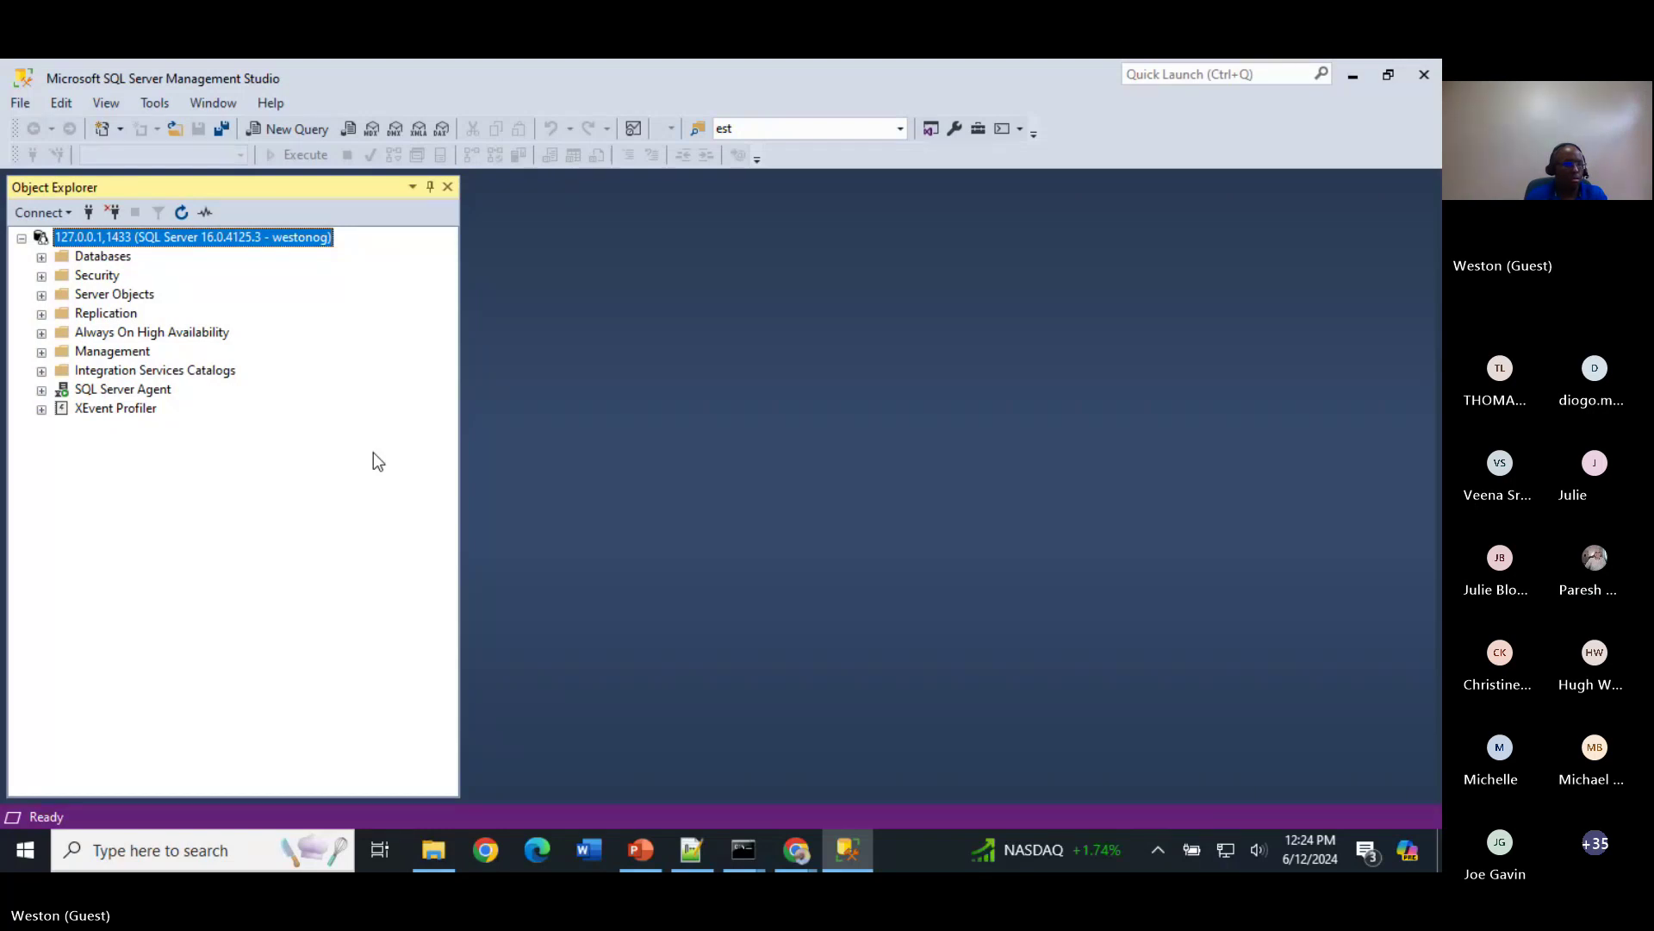
Step: Expand the app_prod database on the pod server down to its list of tables
click(41, 258)
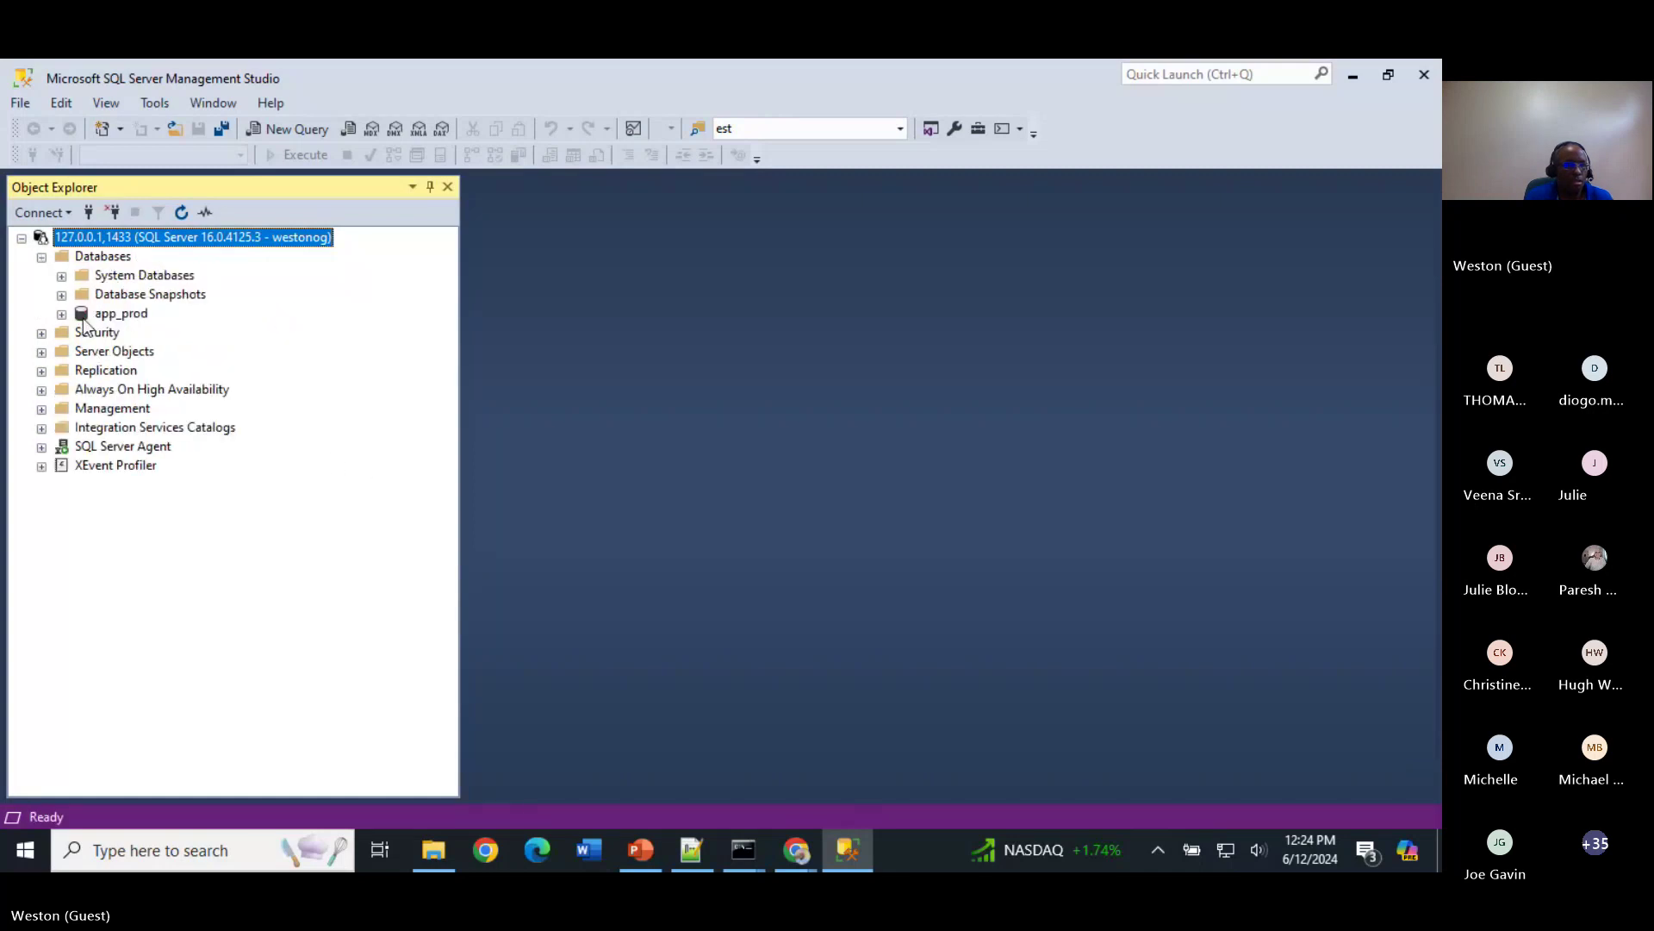
click(61, 314)
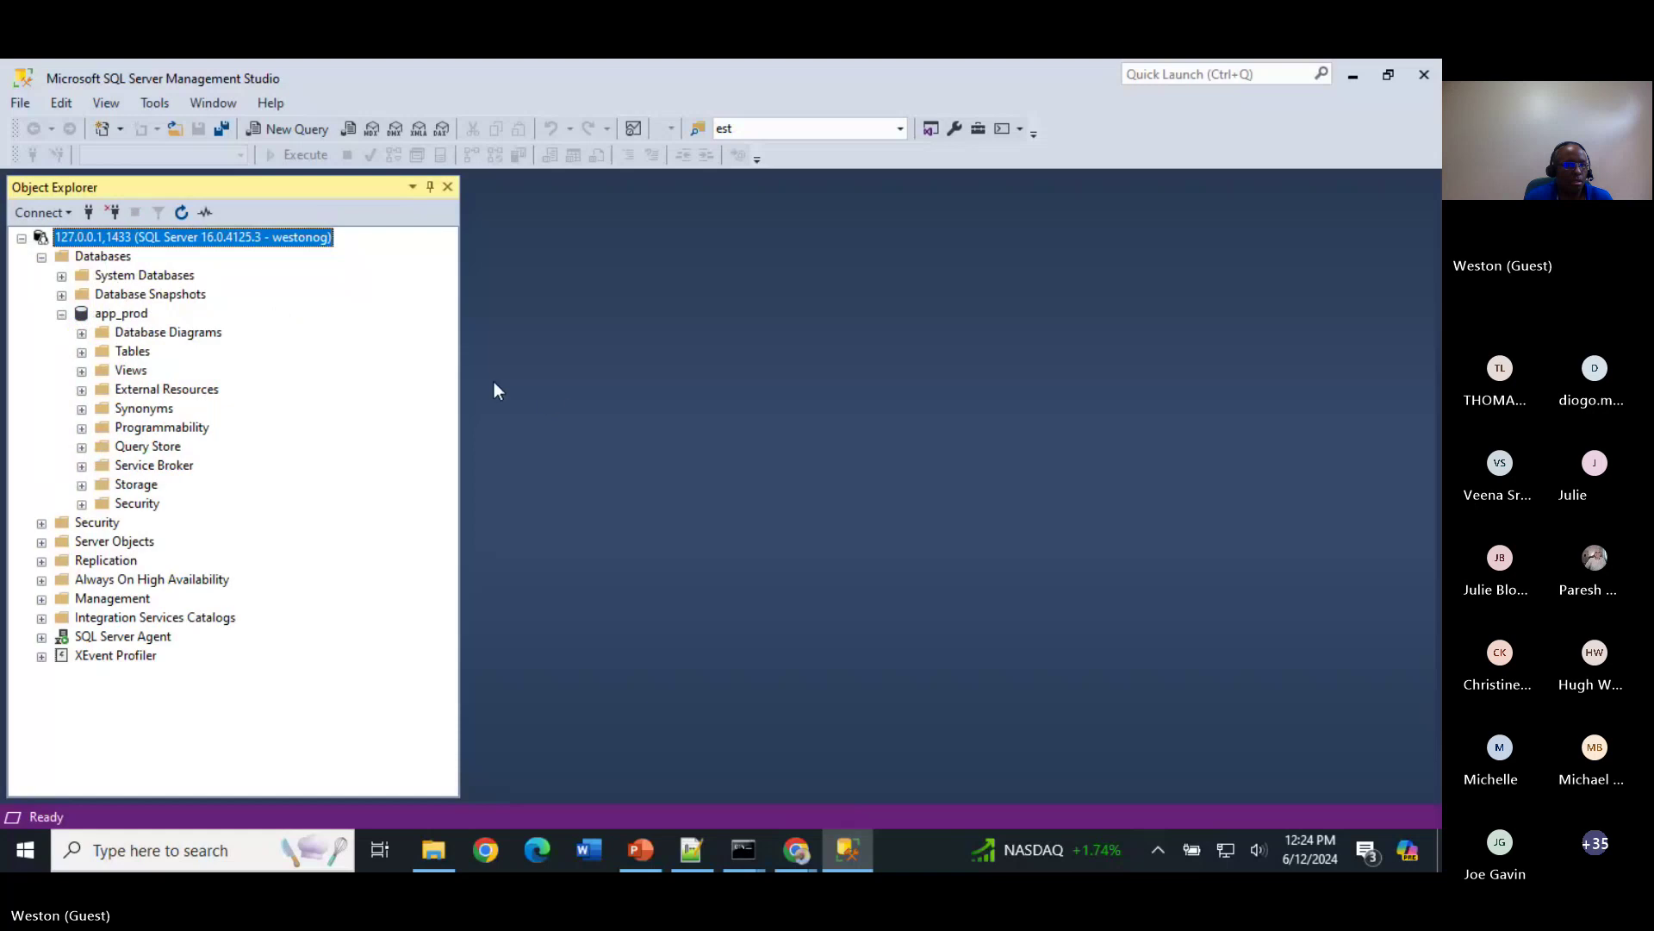
click(82, 351)
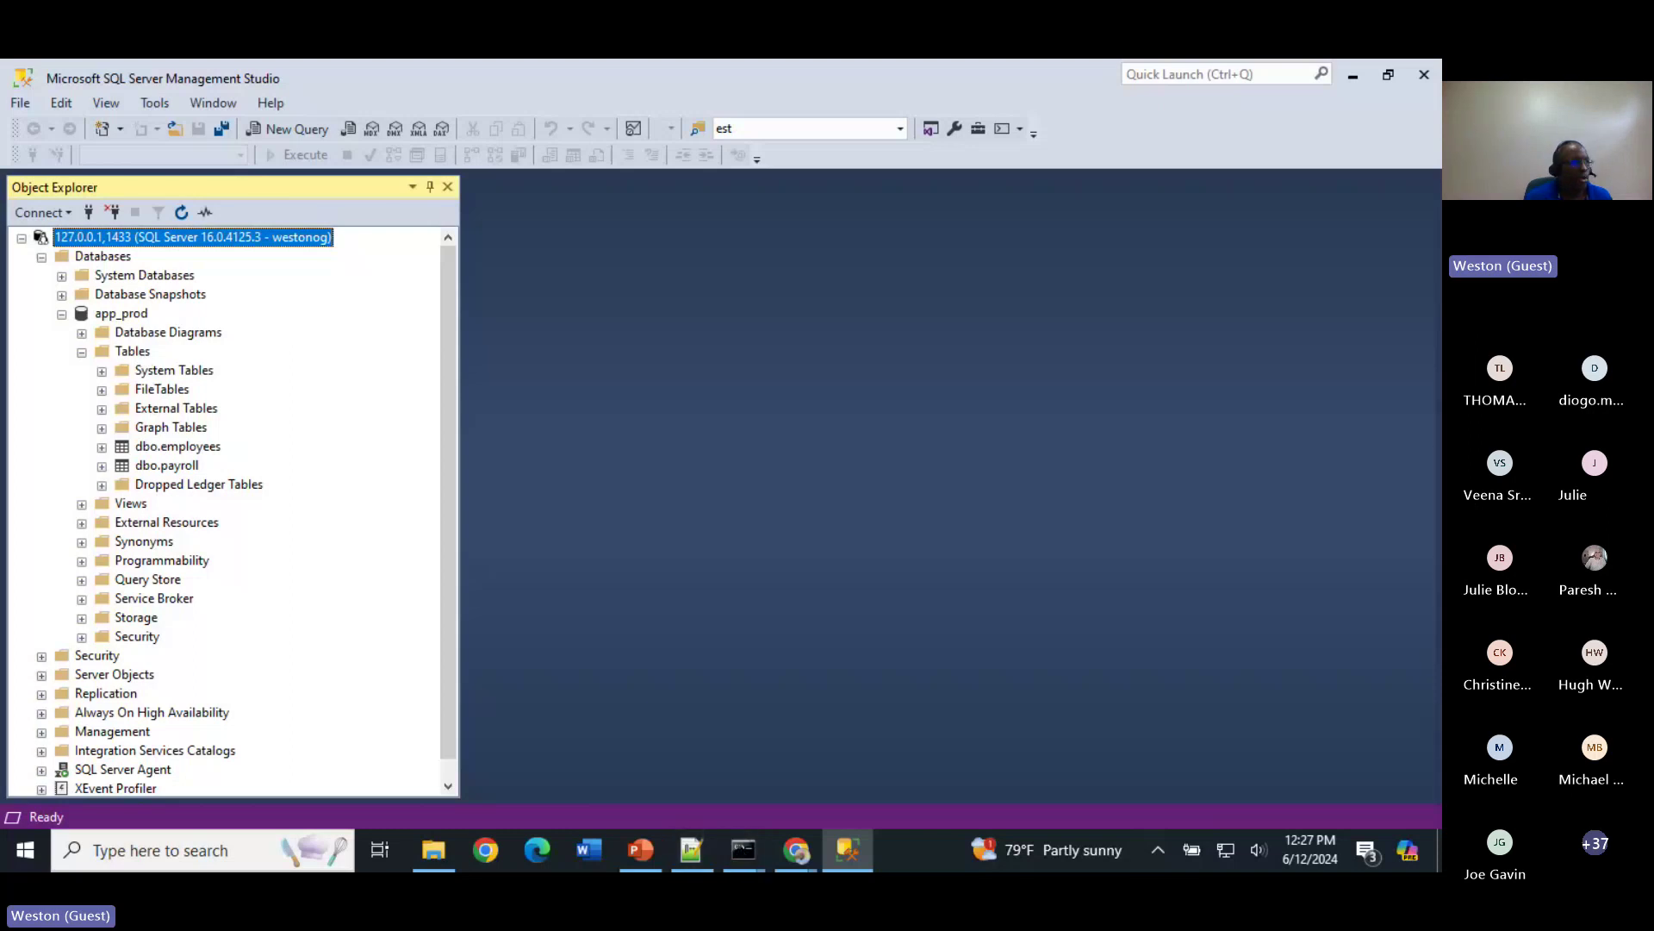
Step: Review the select_ssn.tsql script in Notepad++, and query the top 1000 rows of app_prod's dbo.employees table to compare with it
click(691, 851)
double_click(162, 237)
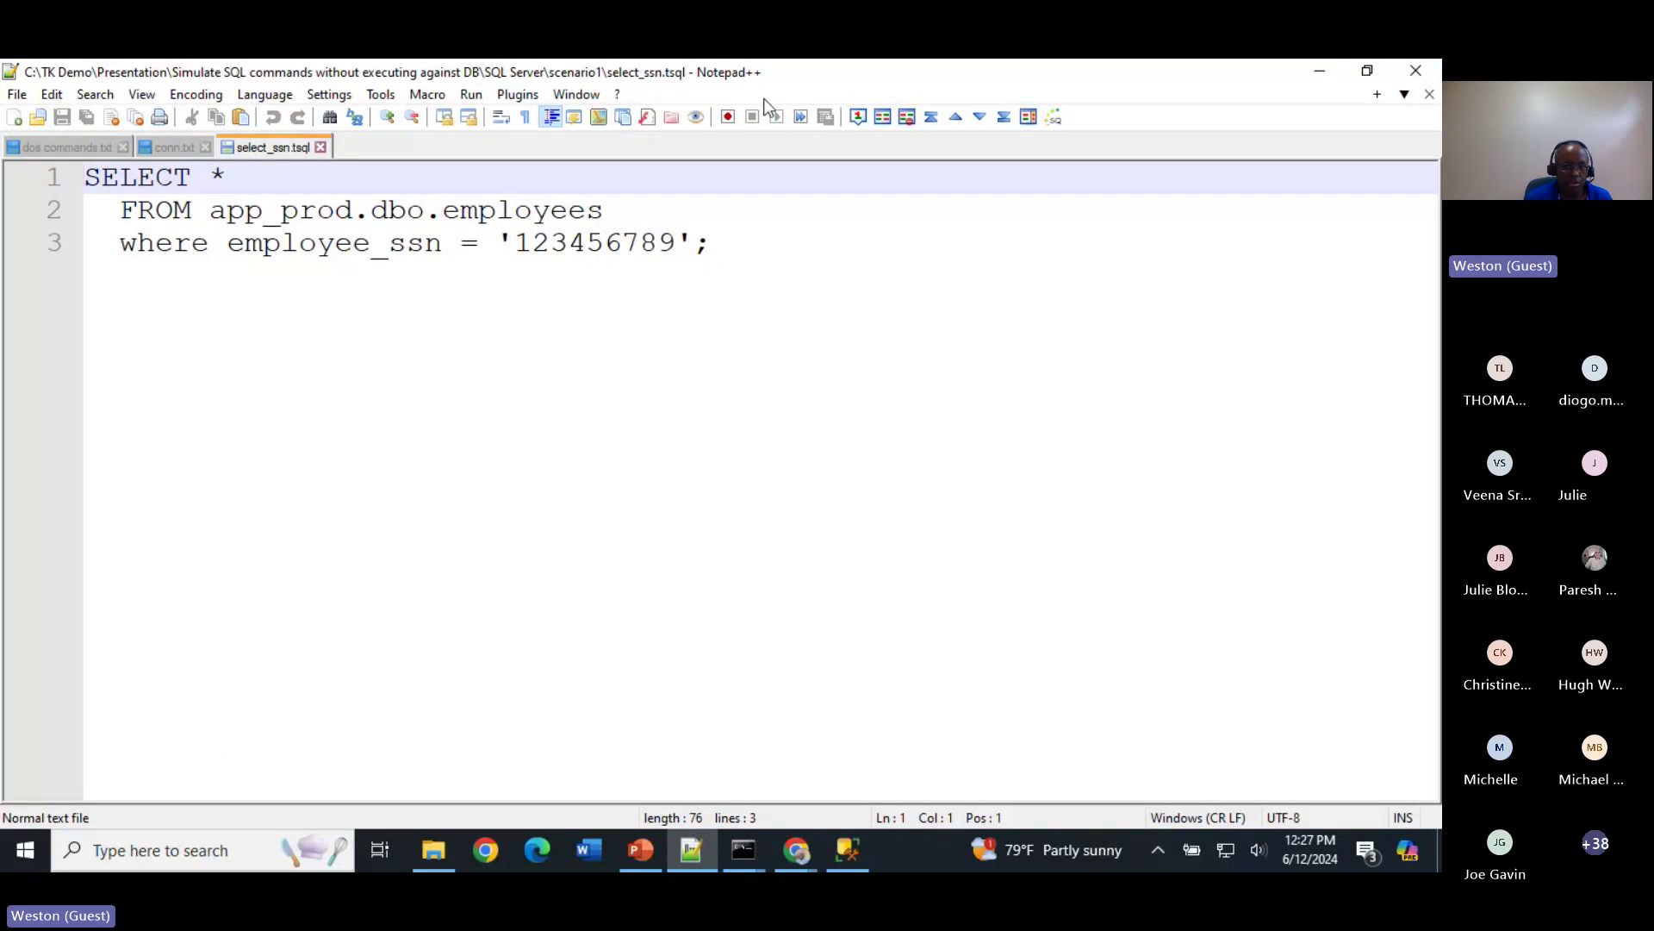
key(alt+Tab)
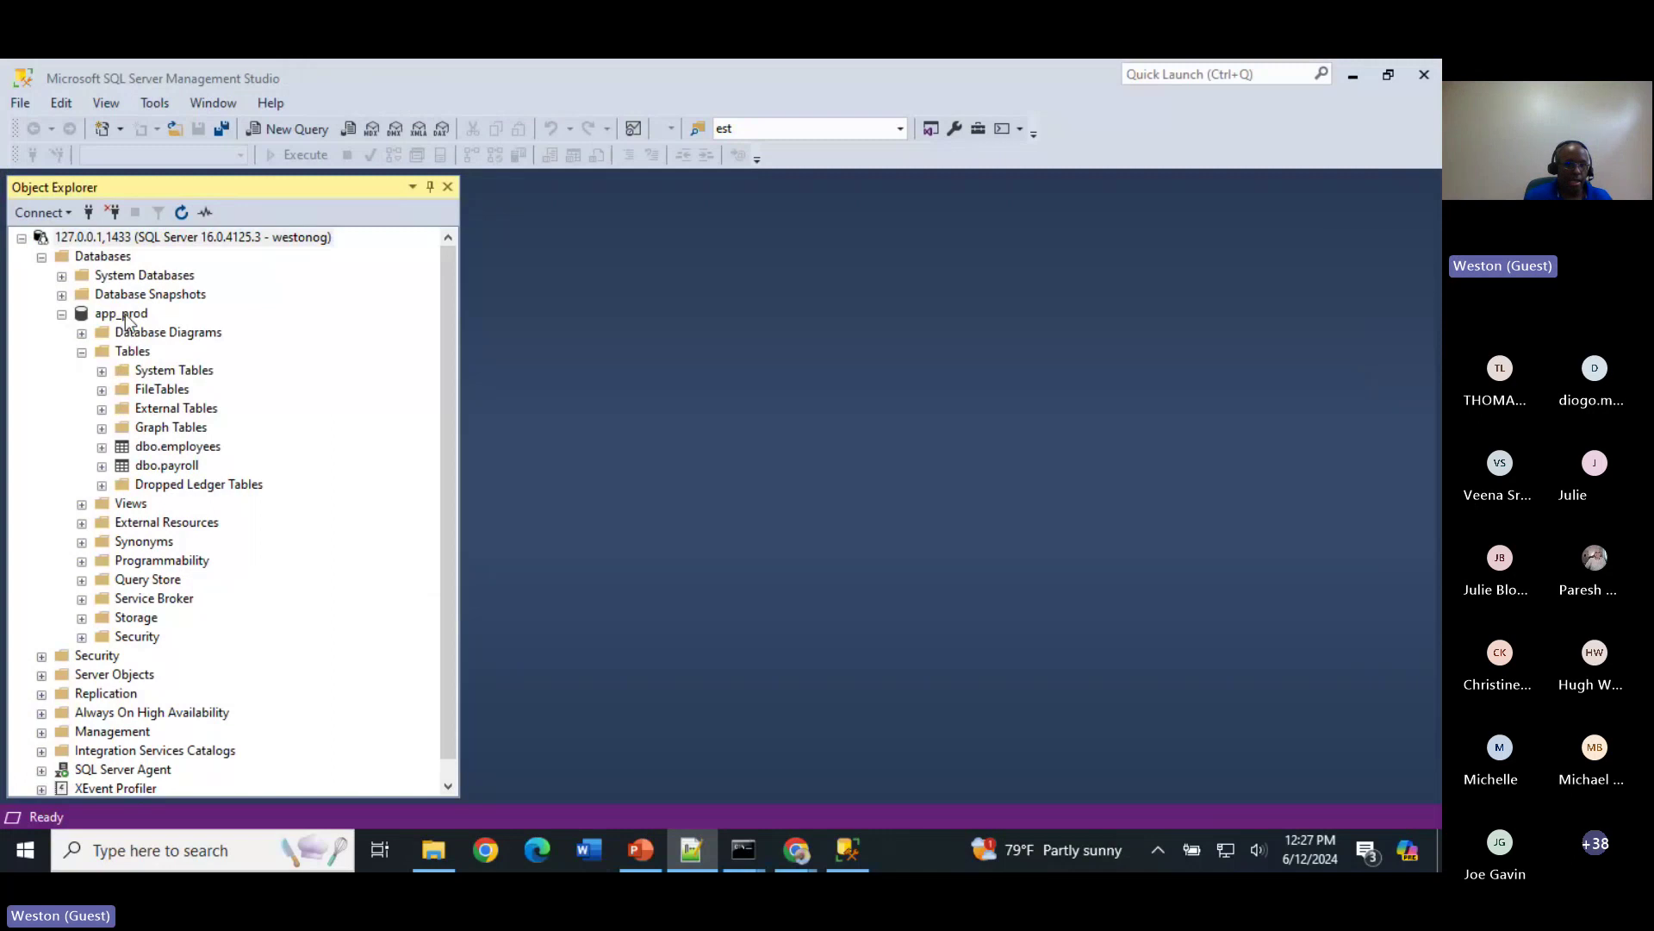
right_click(186, 444)
click(269, 428)
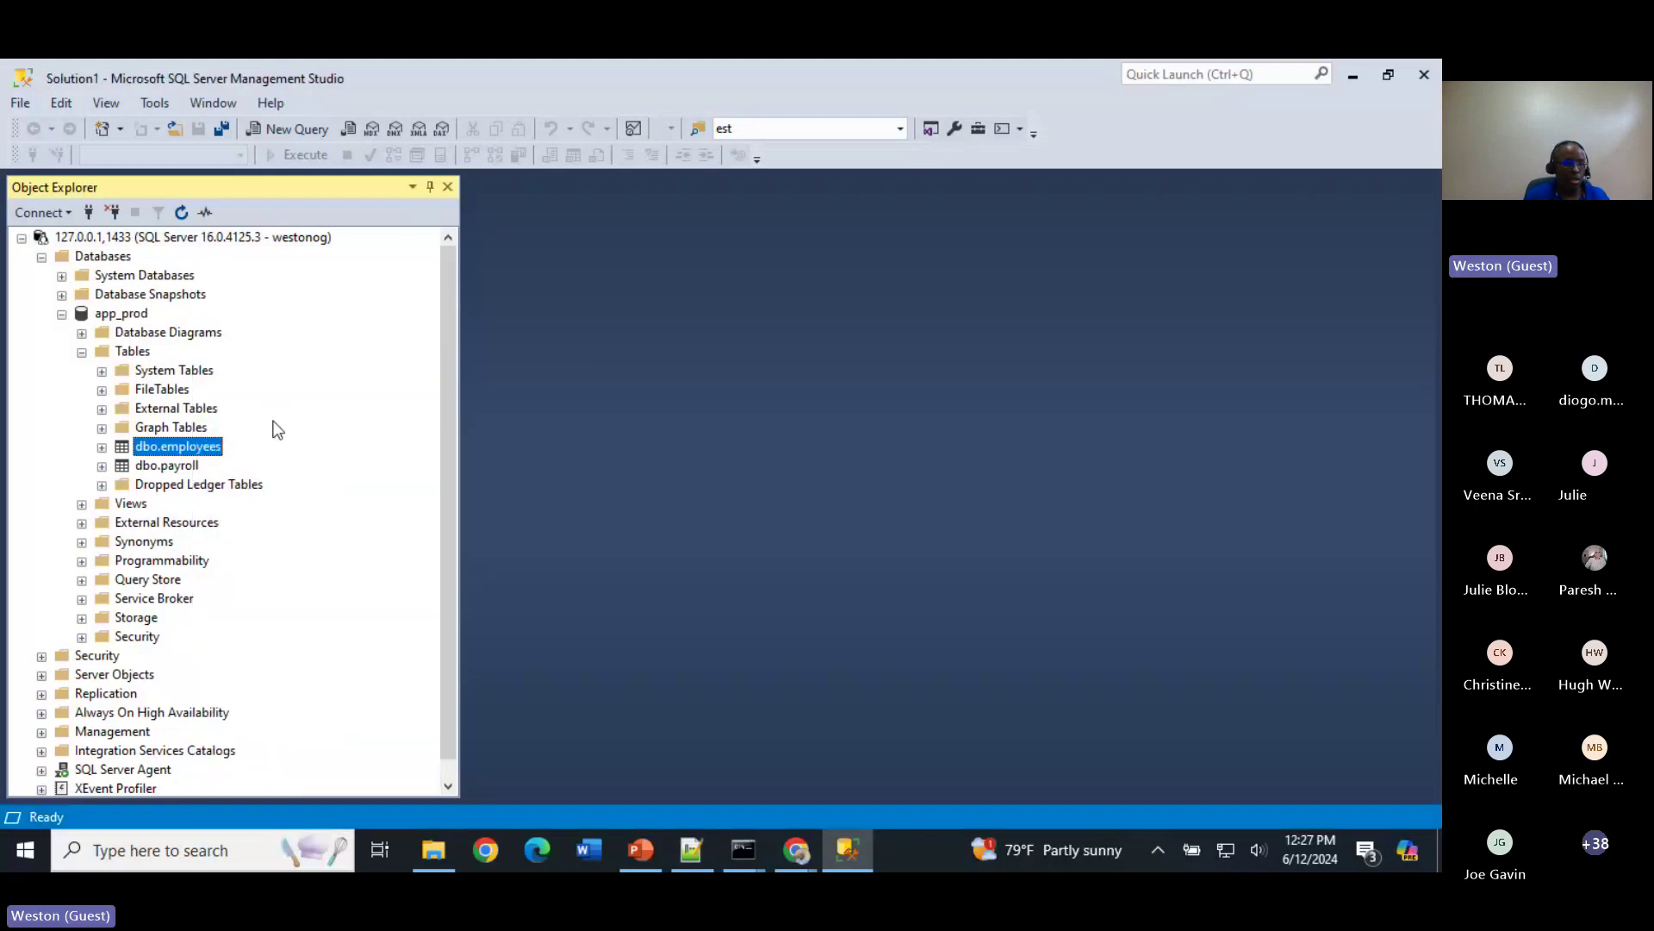
key(alt+Tab)
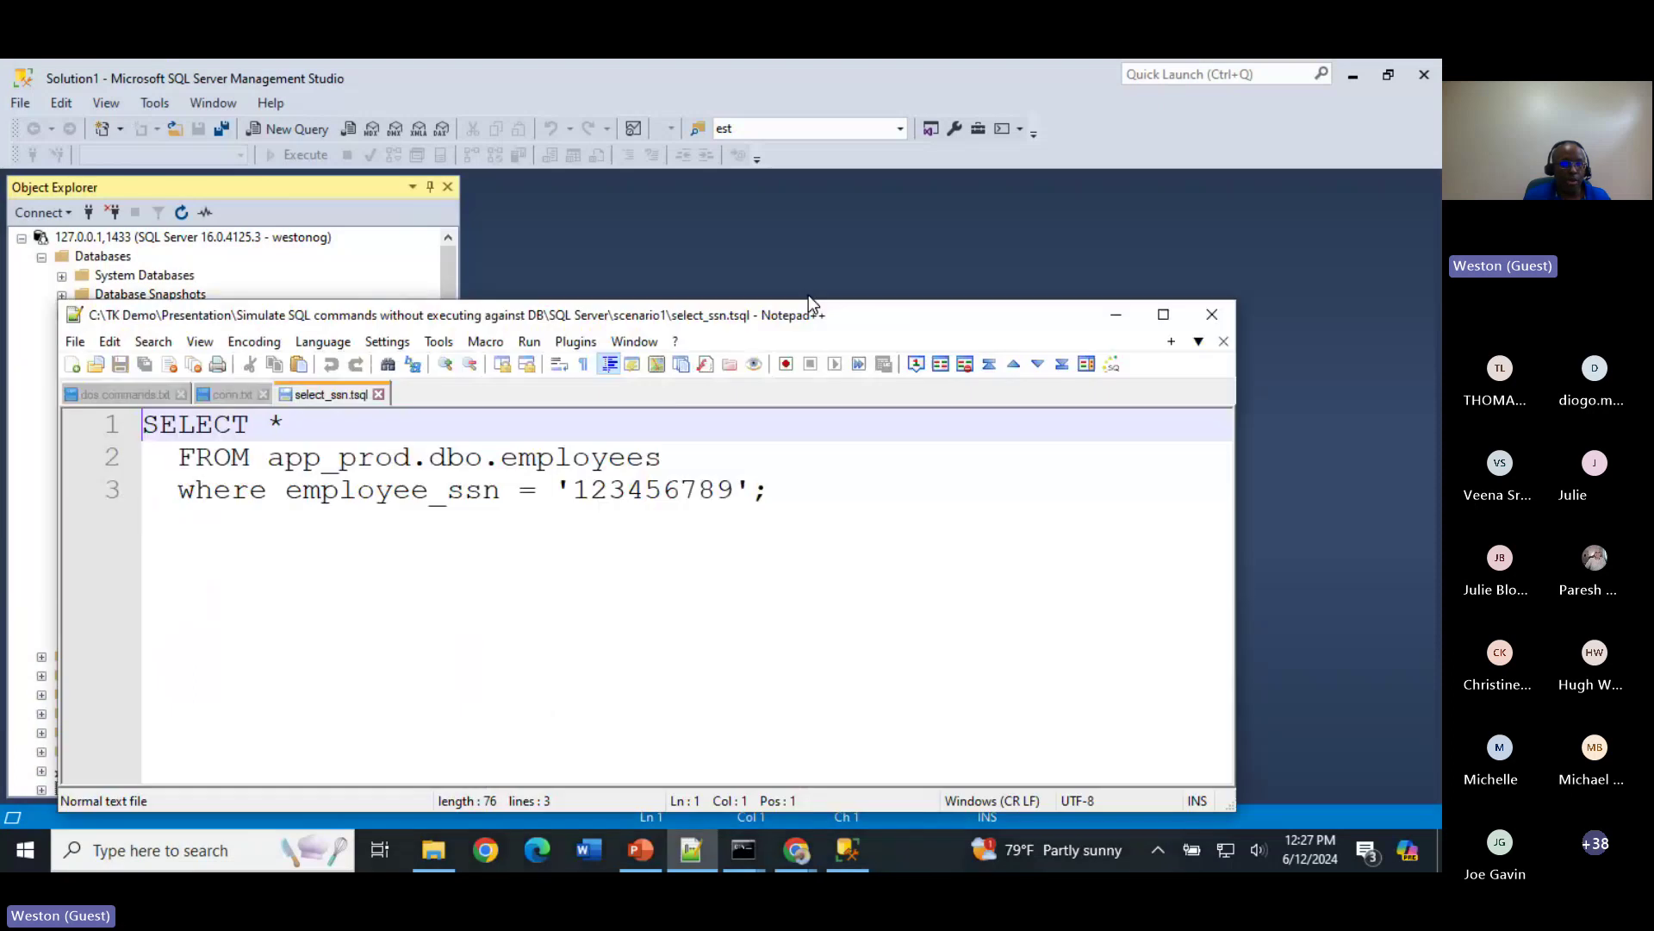
drag(808, 307, 819, 66)
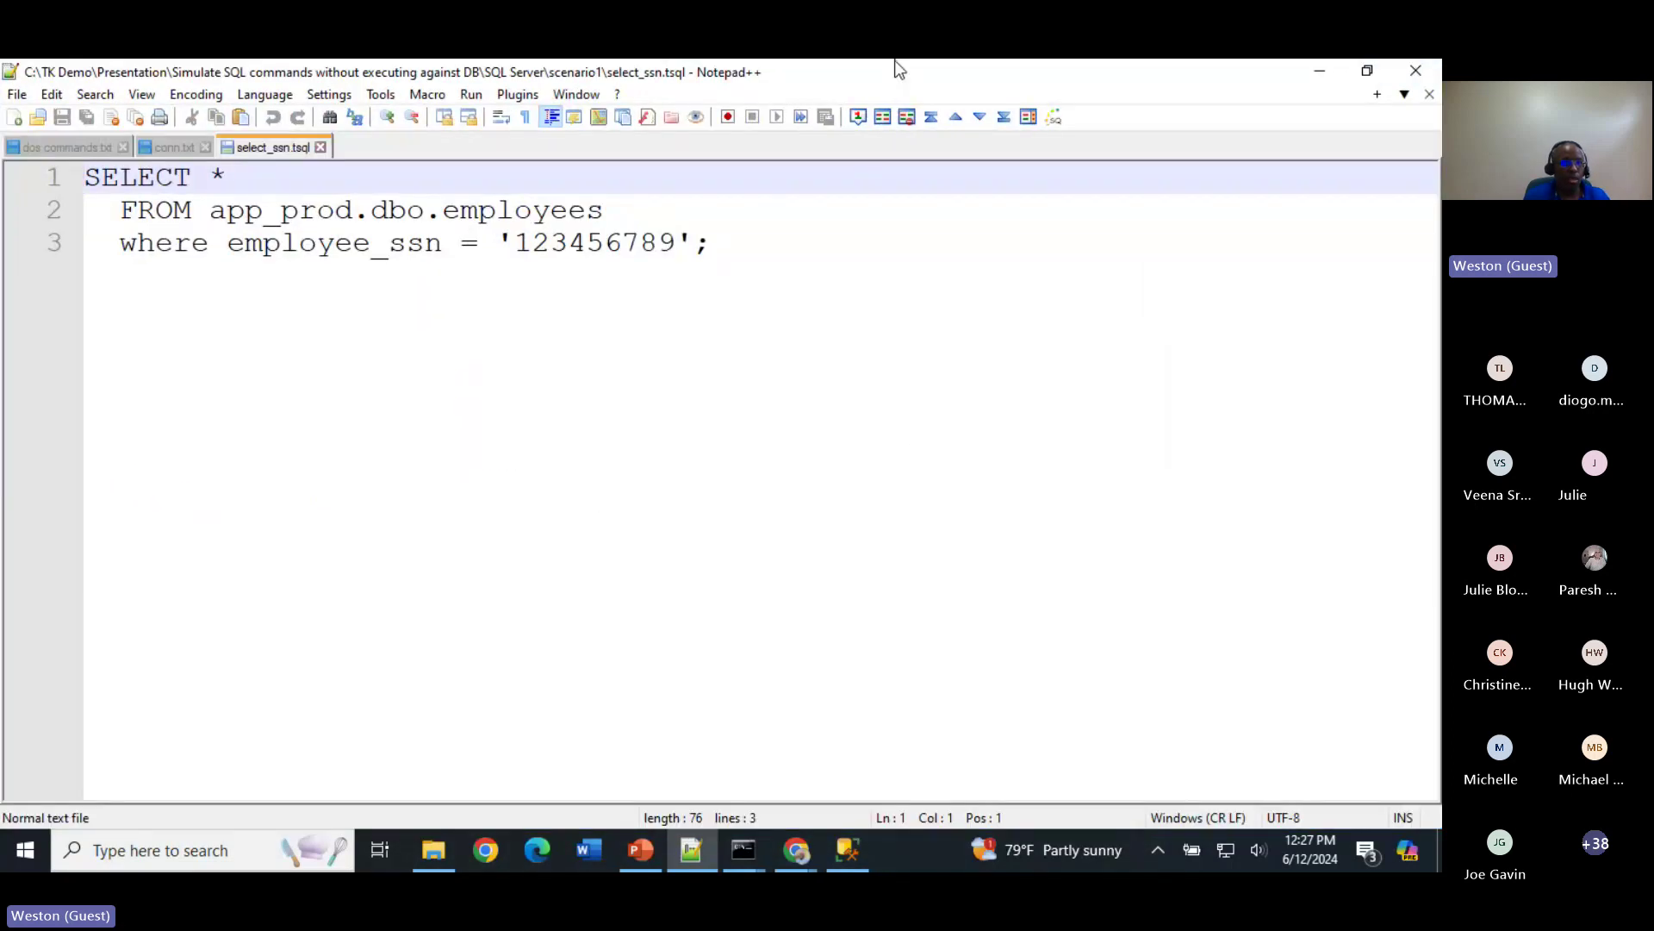
click(1319, 71)
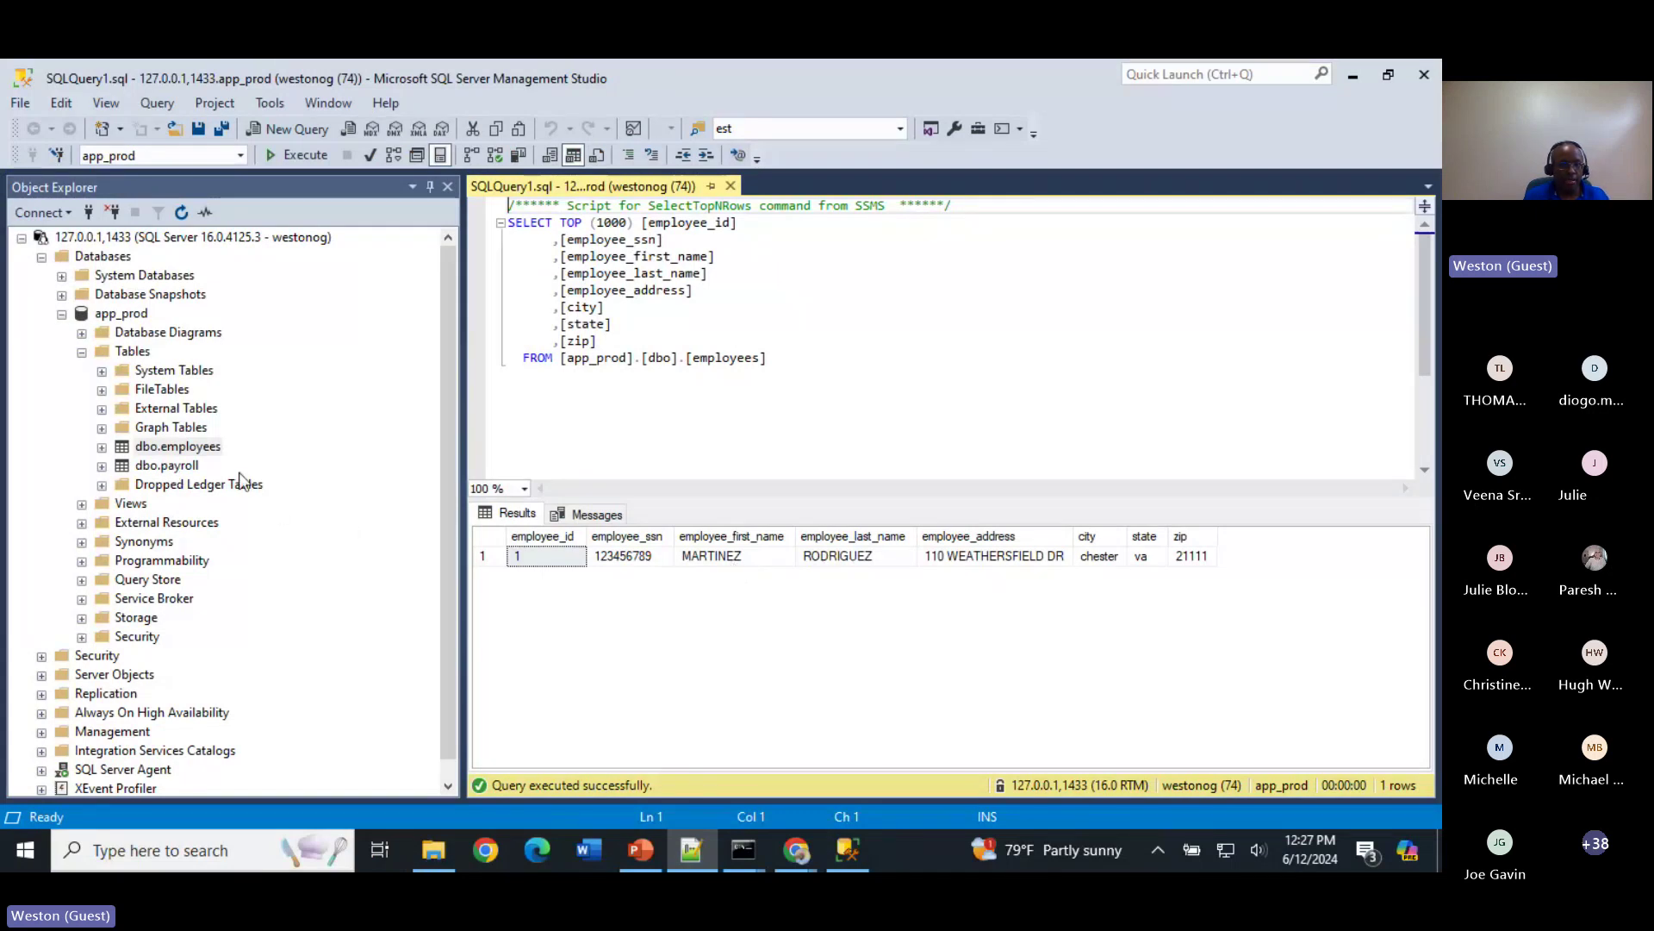
Step: Query the top 1000 rows of dbo.payroll, and compare its employee_id with the dbo.employees query results
right_click(169, 473)
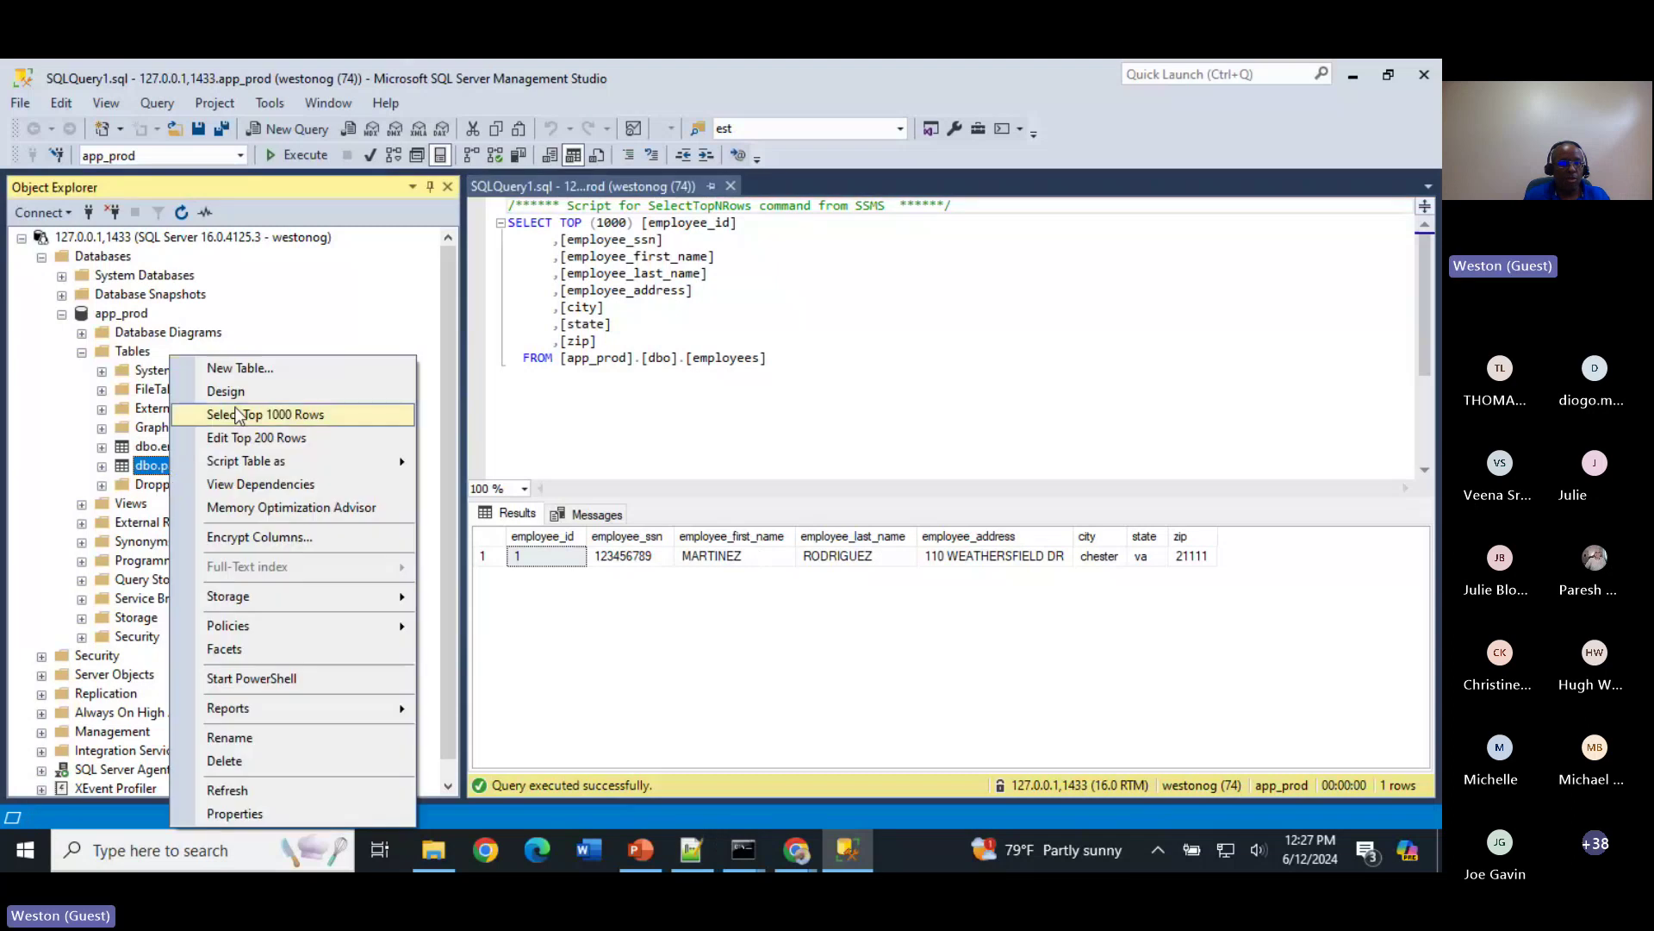
click(250, 416)
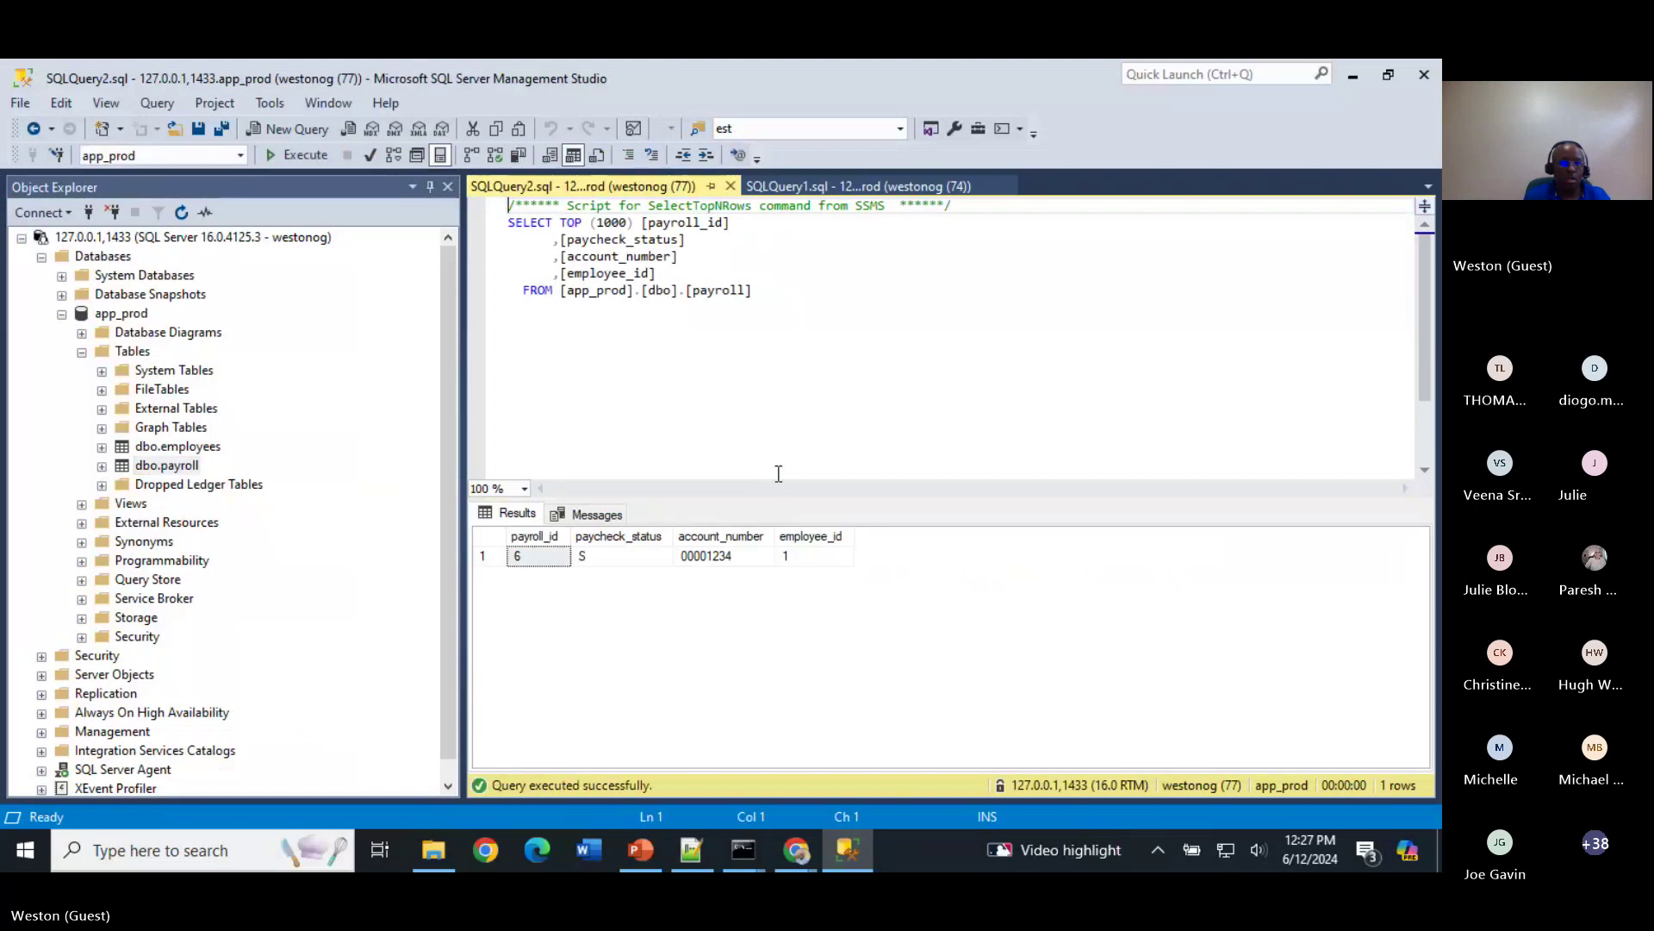
click(799, 557)
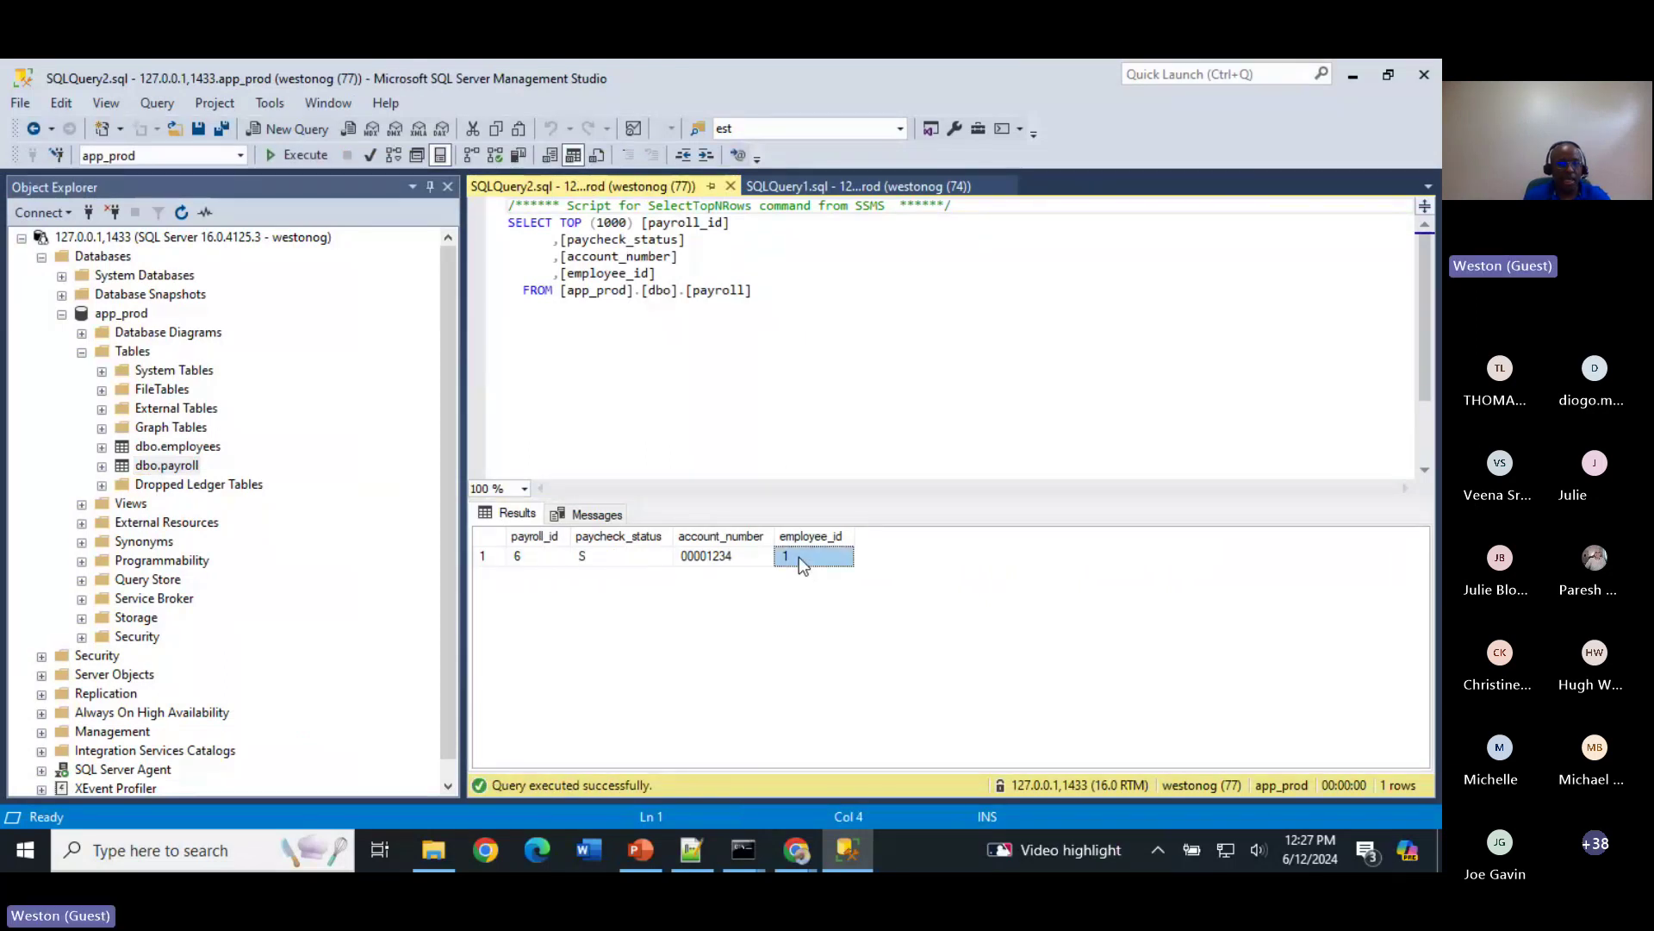
click(857, 185)
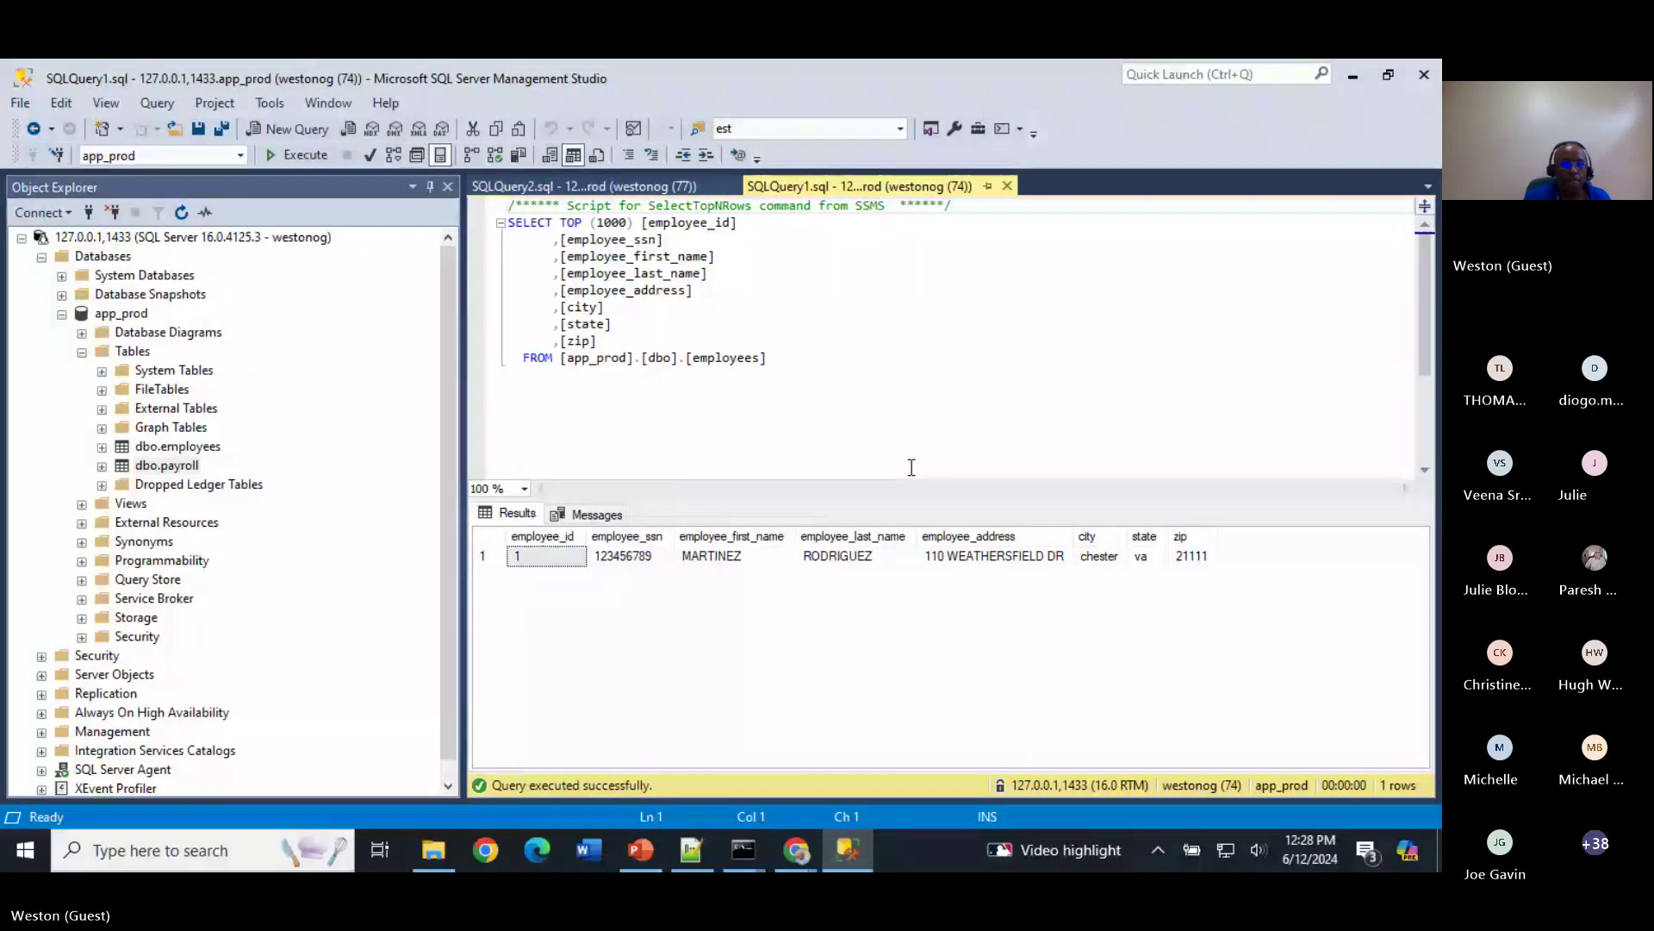
click(672, 186)
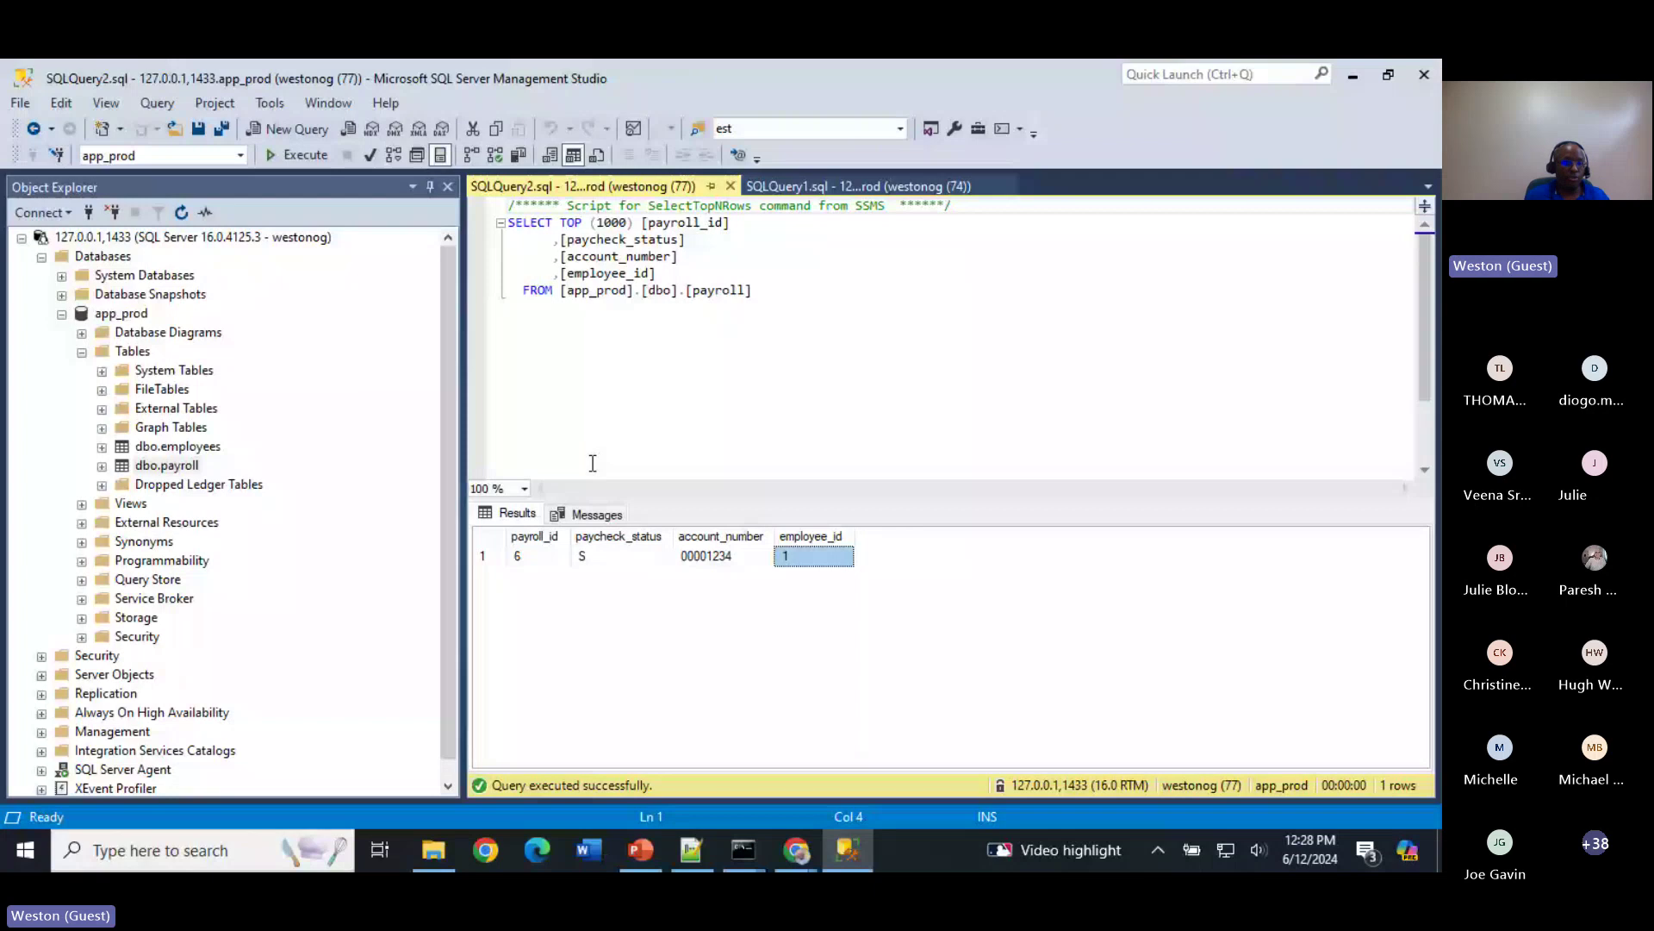
key(ctrl+Tab)
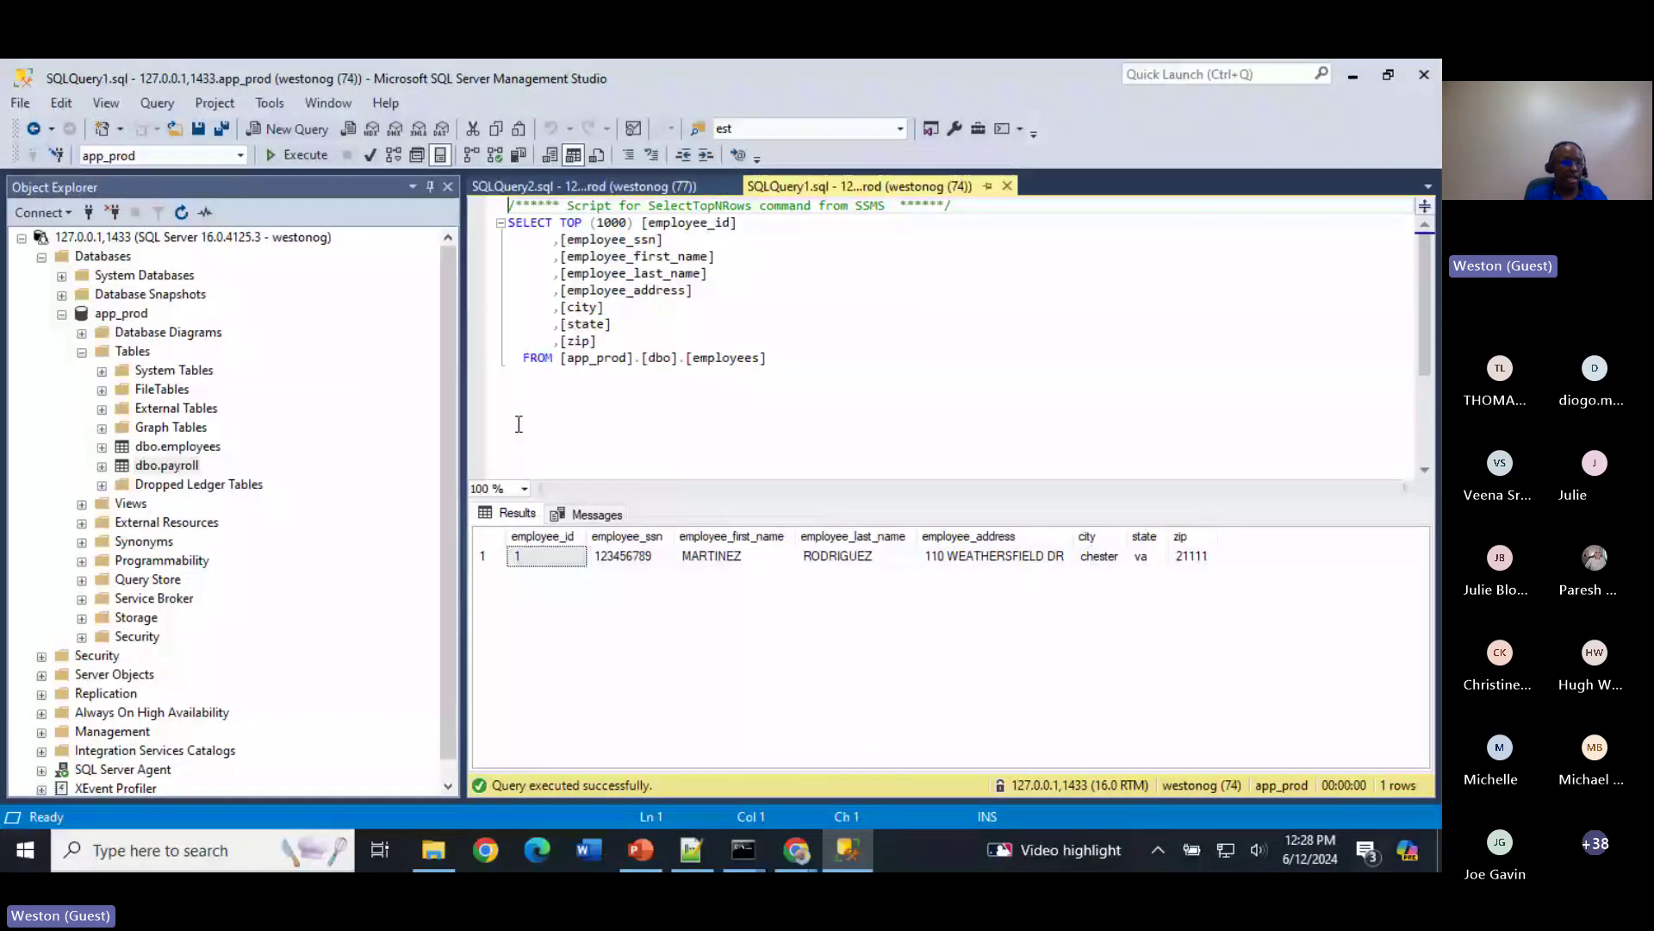
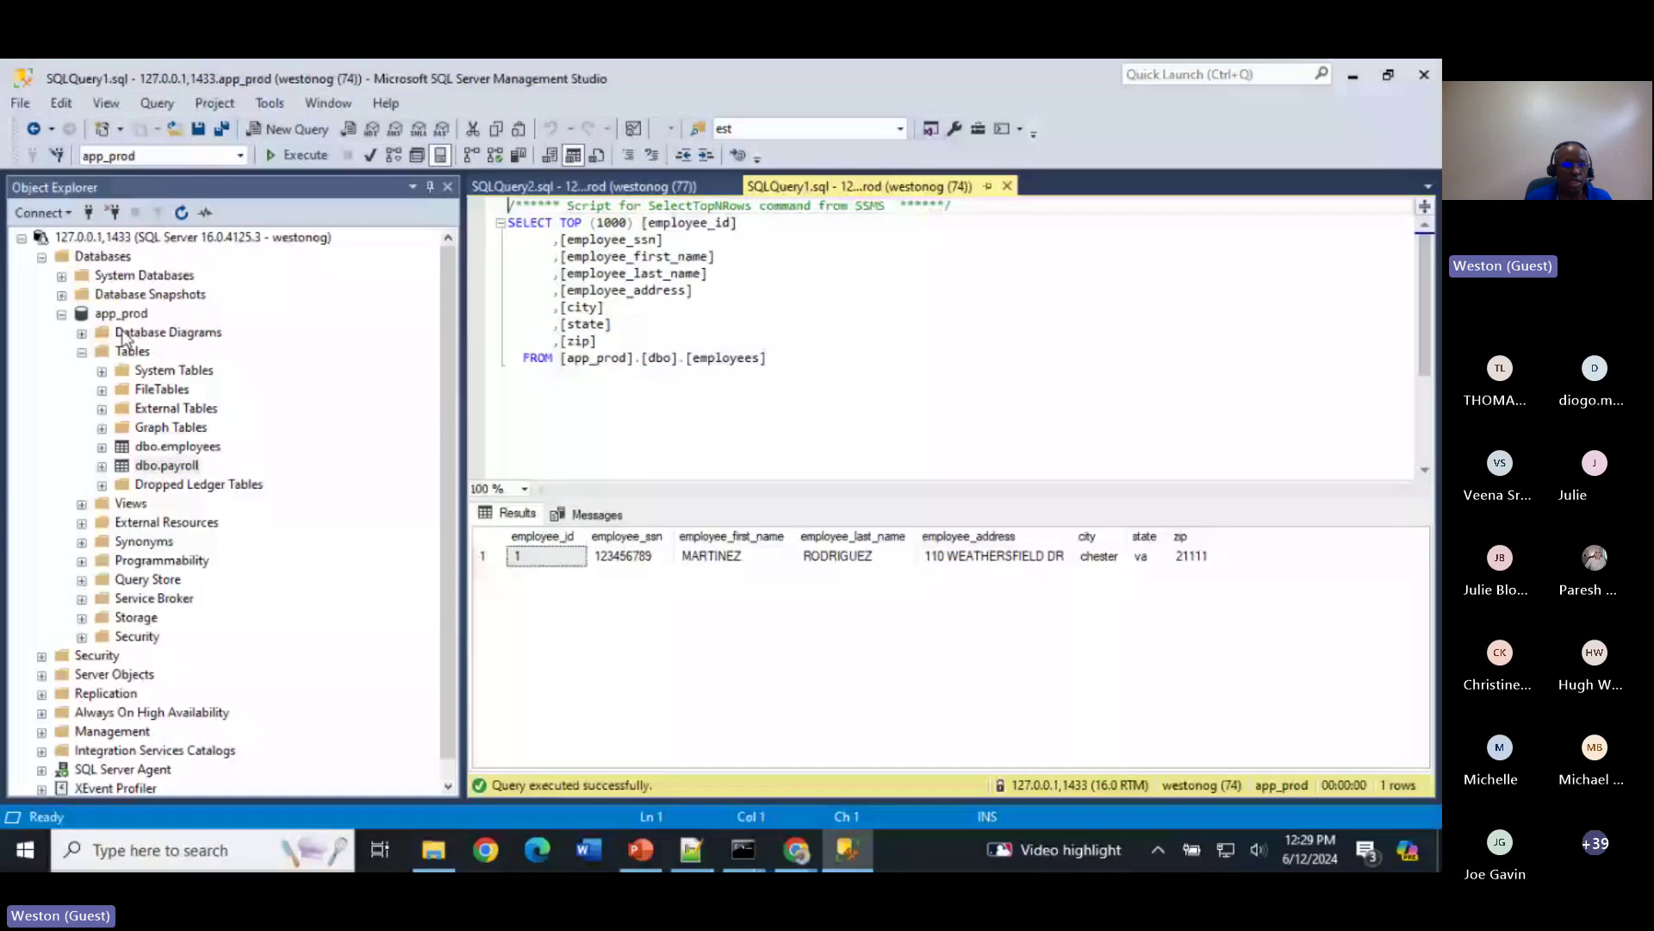
Step: Refresh app_prod's Tables folder to check which tables remain, and switch back to the Disposable Database Container page
right_click(123, 352)
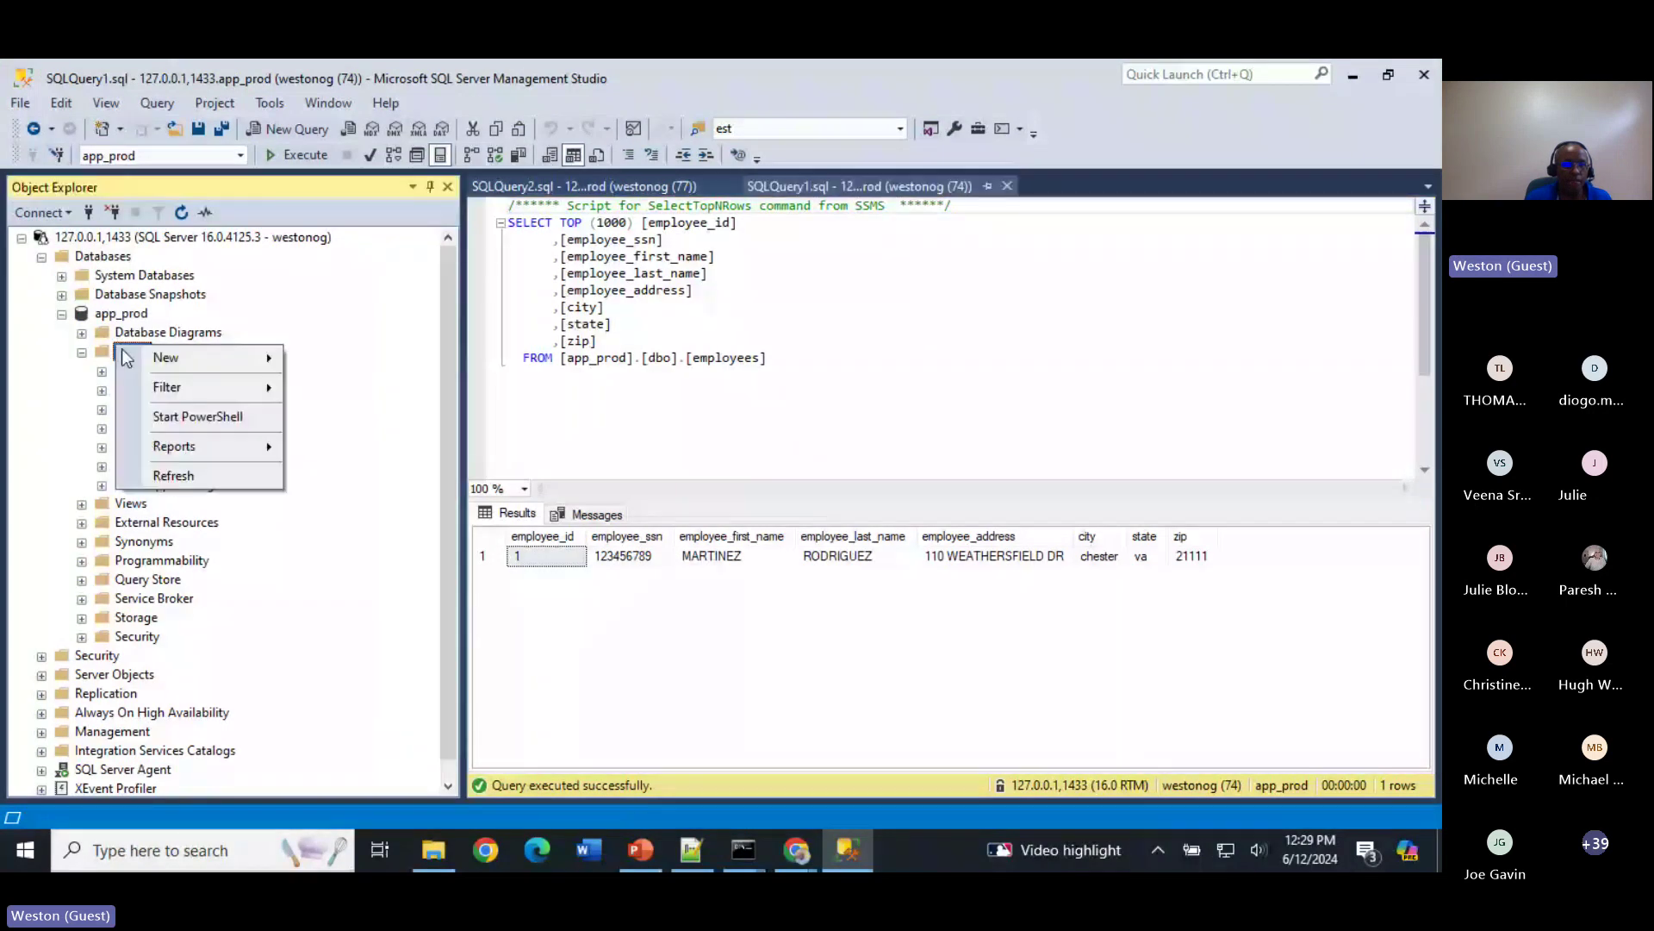
click(173, 476)
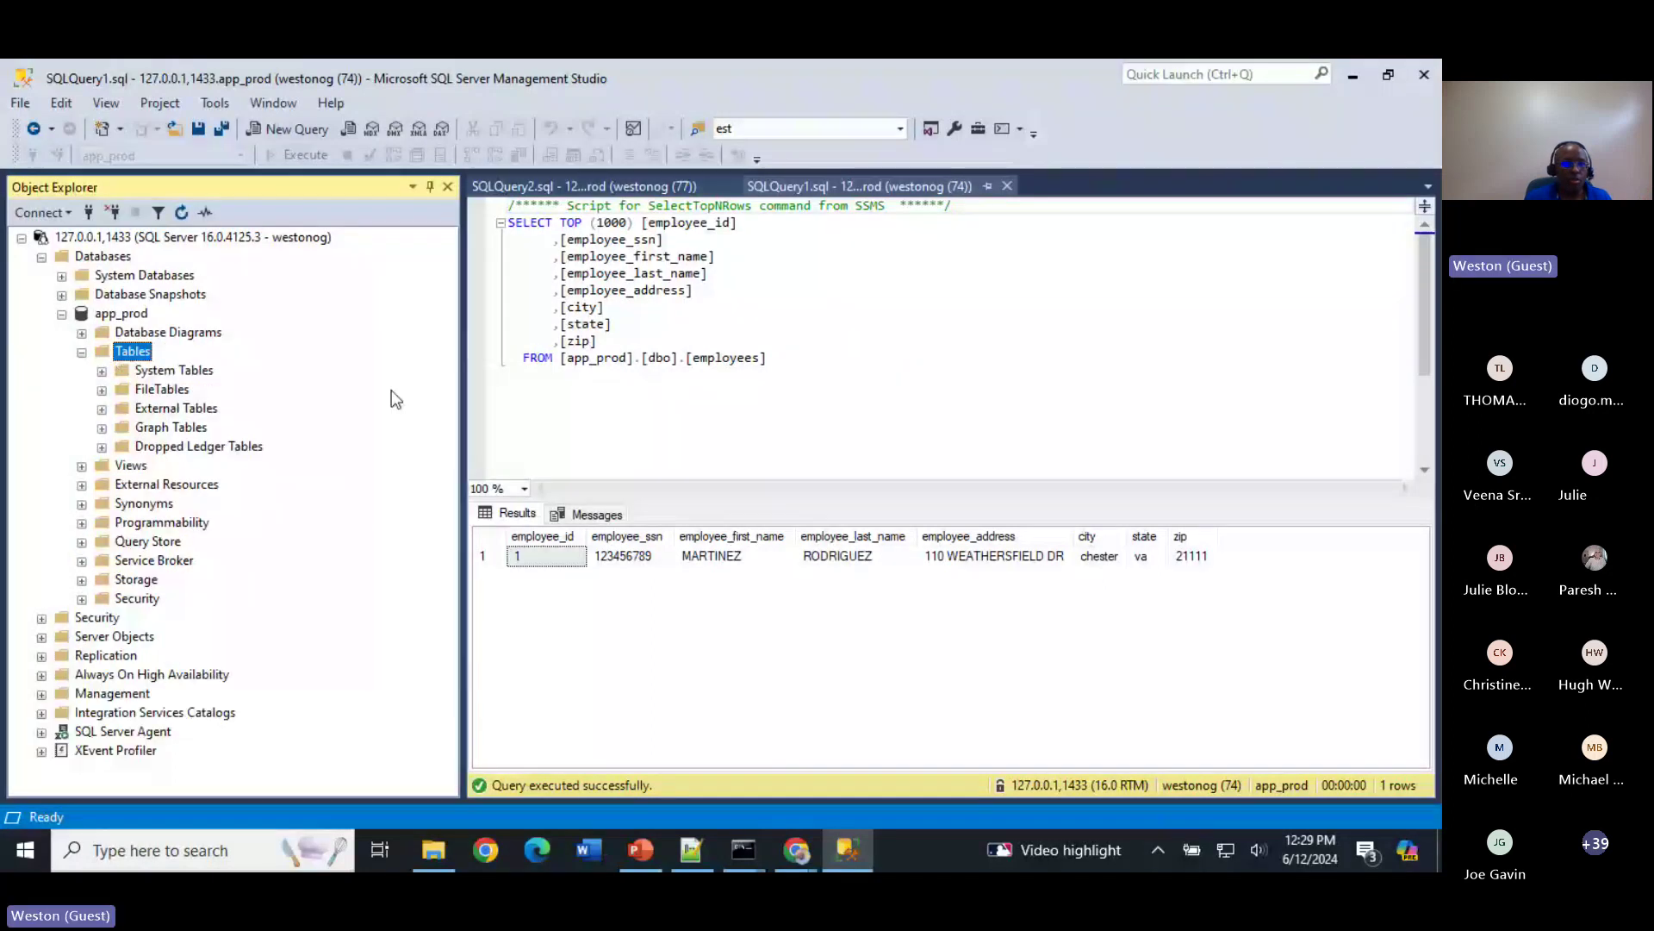
key(alt+Tab)
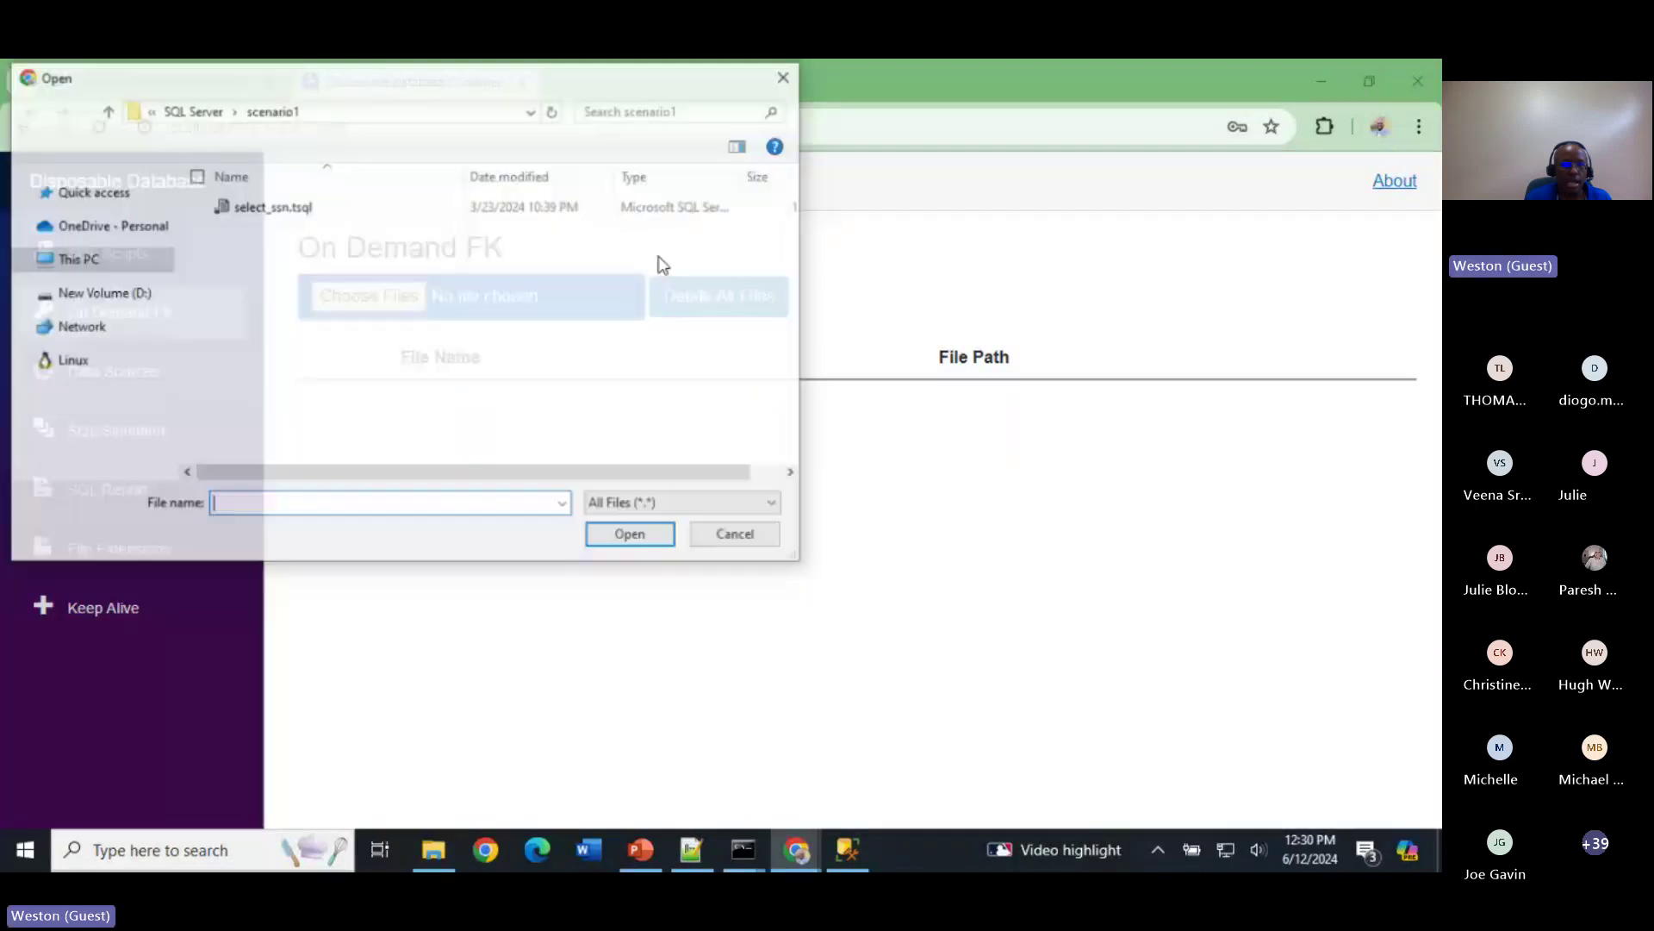
Step: Upload subsystem_a.odfk from the scenario1b folder as the On Demand FK file, and run Preview Merge in the simulator
double_click(292, 233)
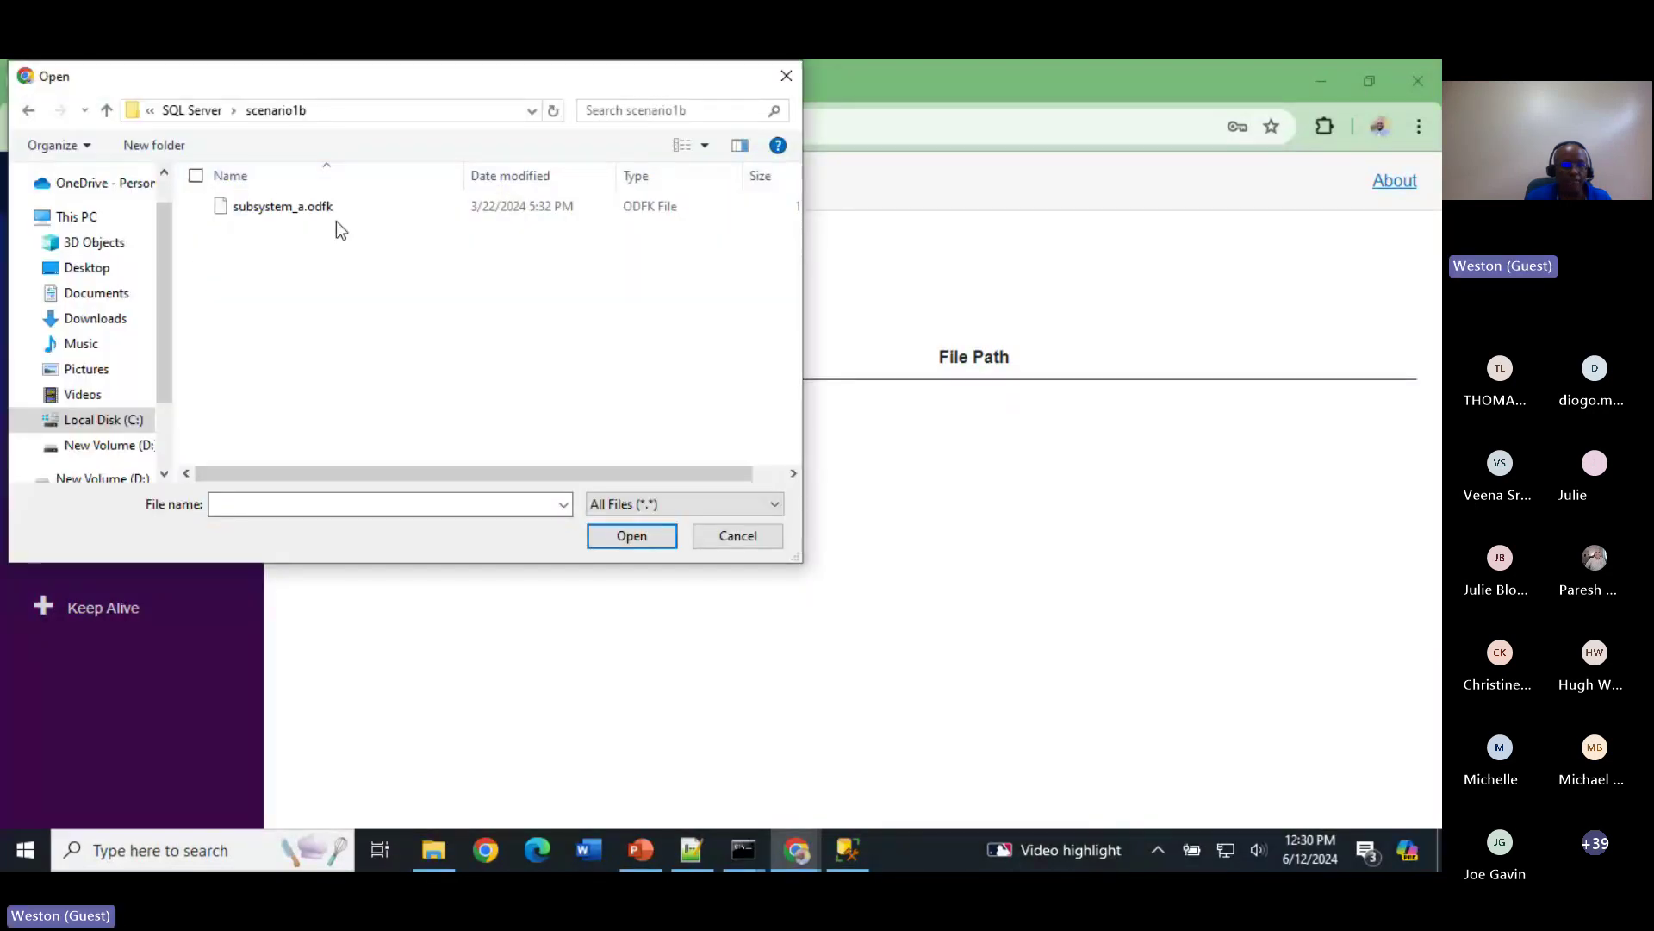
click(332, 207)
click(619, 535)
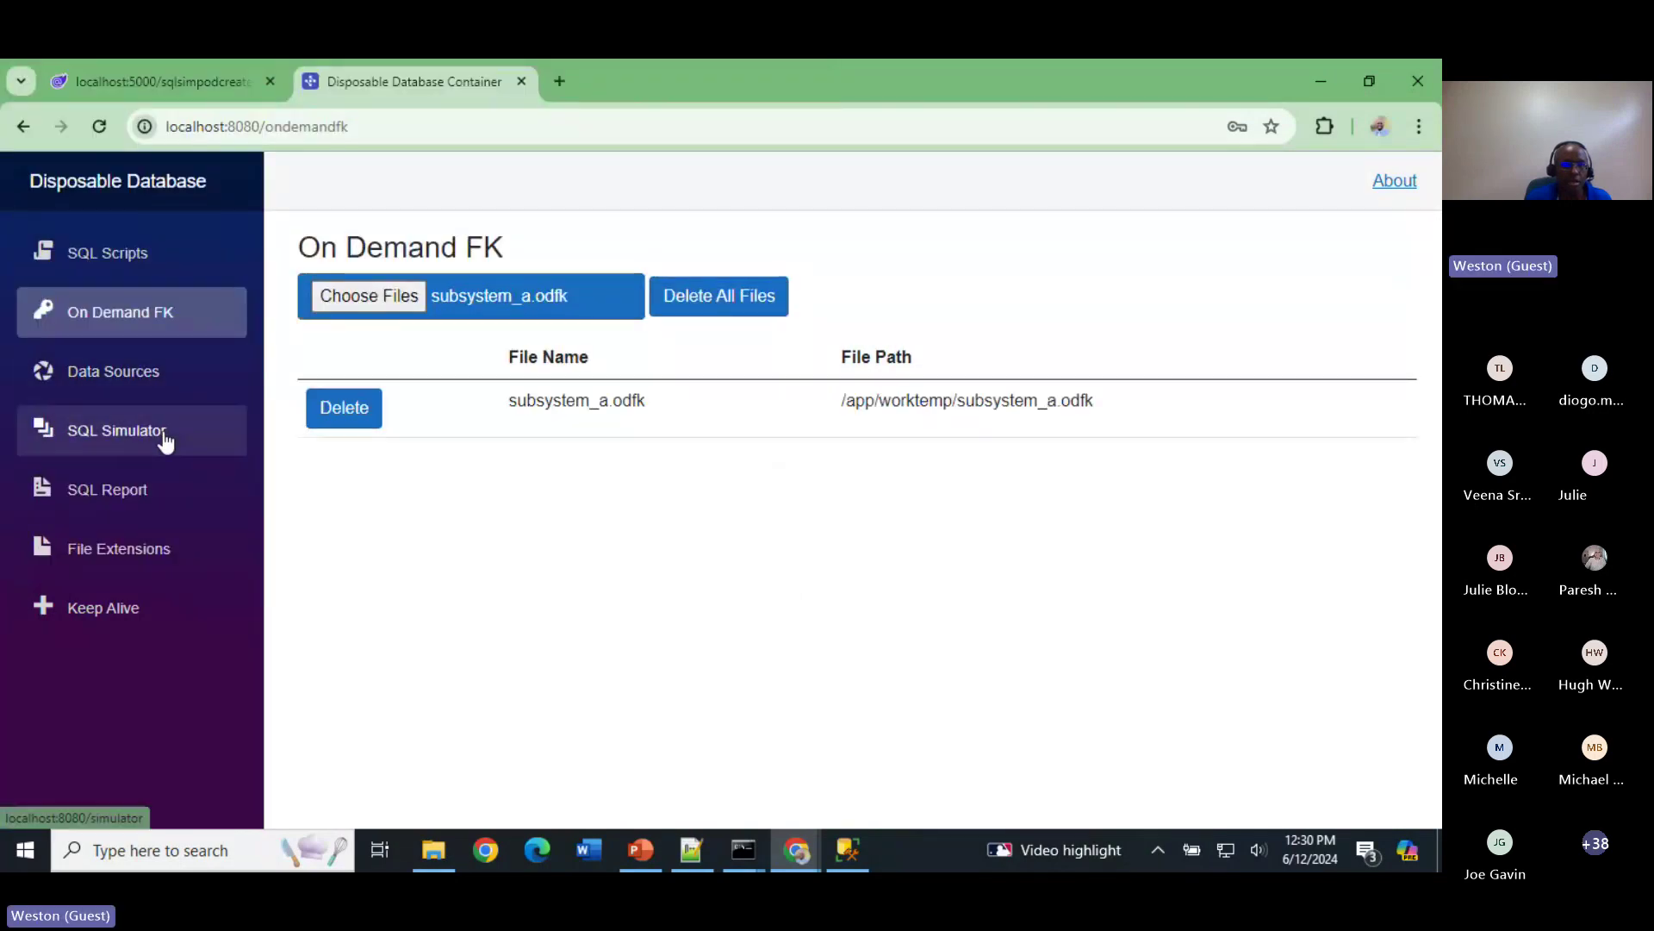
click(162, 433)
click(507, 295)
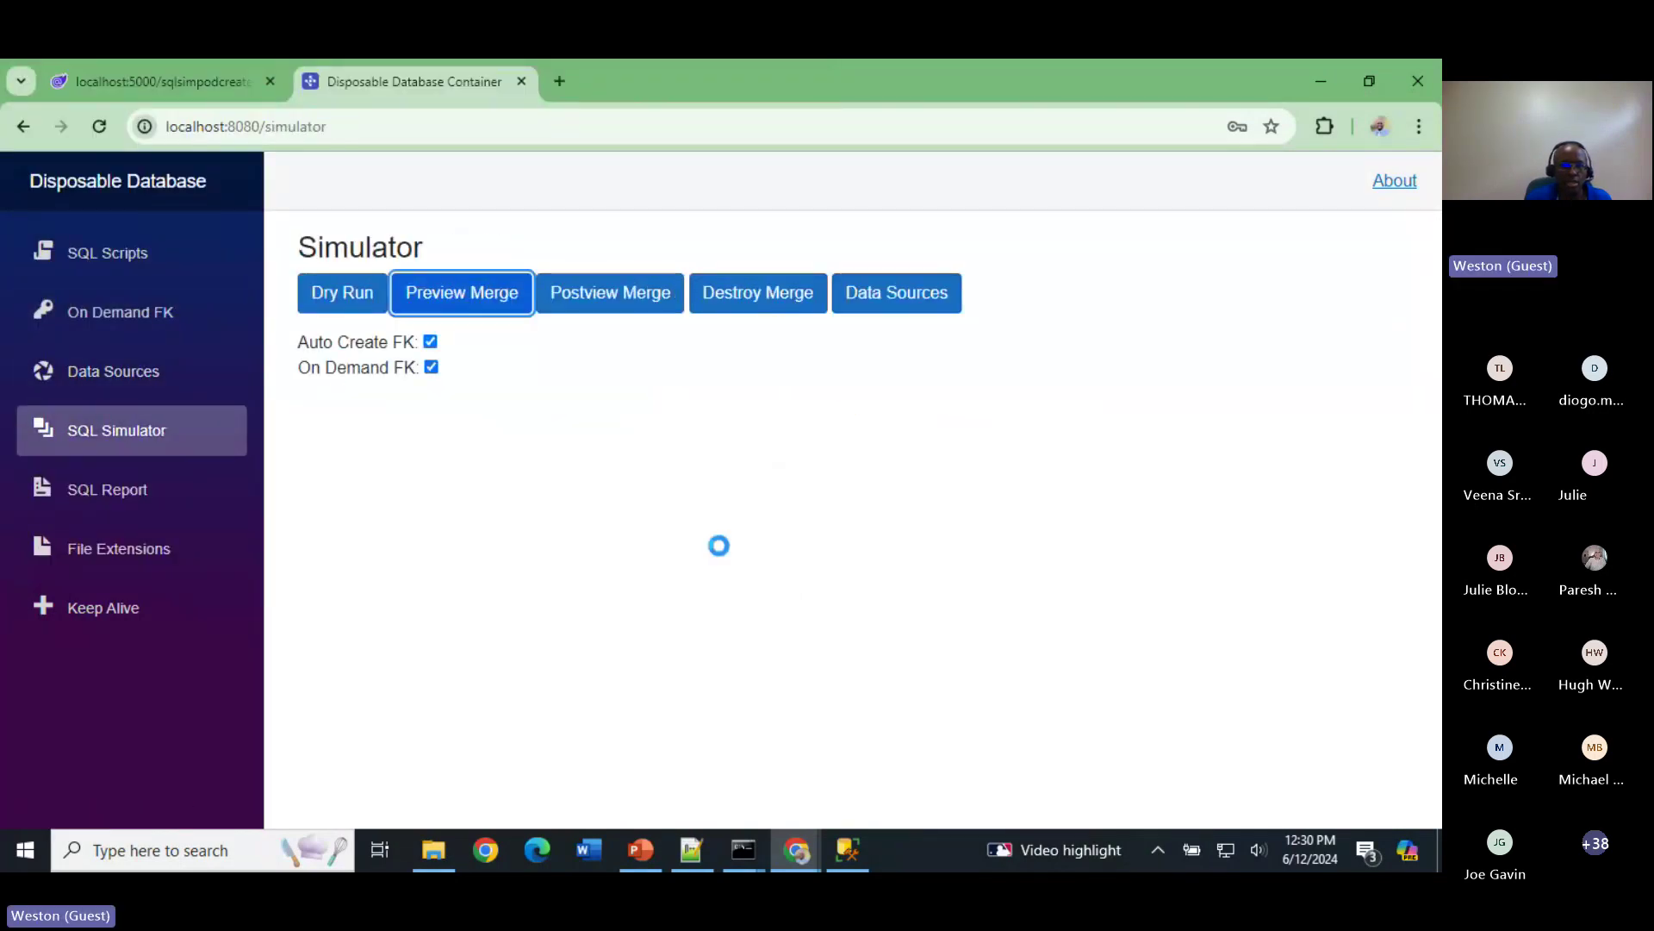
Step: Open subsystem_a.odfk in Notepad++ and examine how it maps the employees table's employee_id to paycheck_status
click(434, 853)
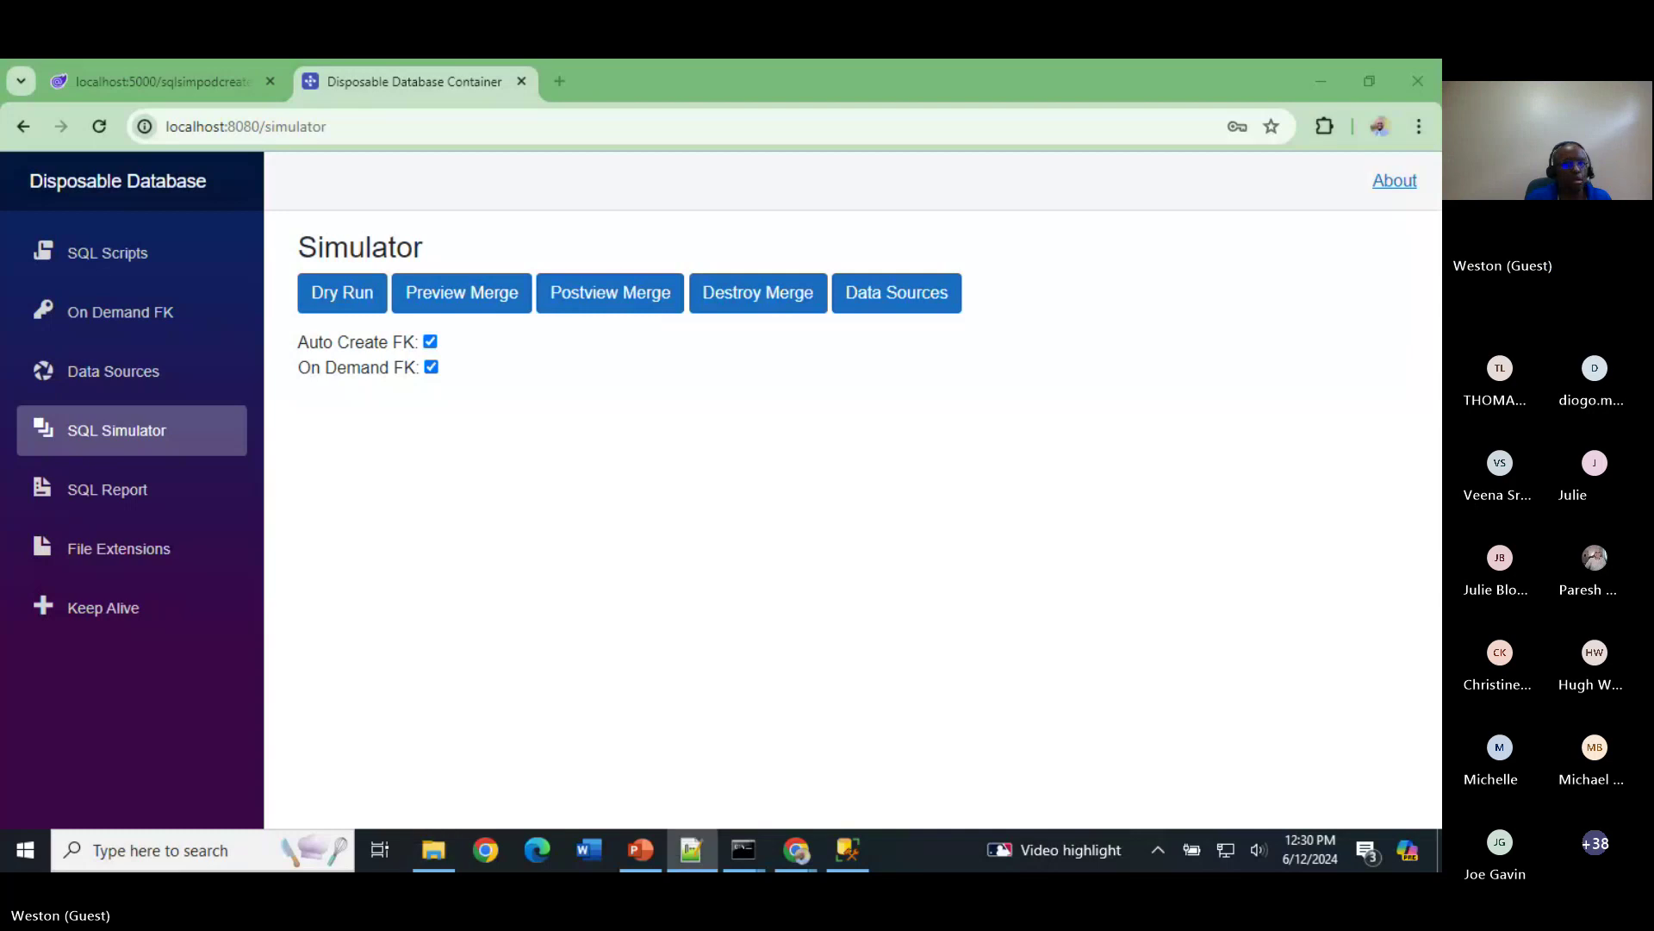
click(691, 851)
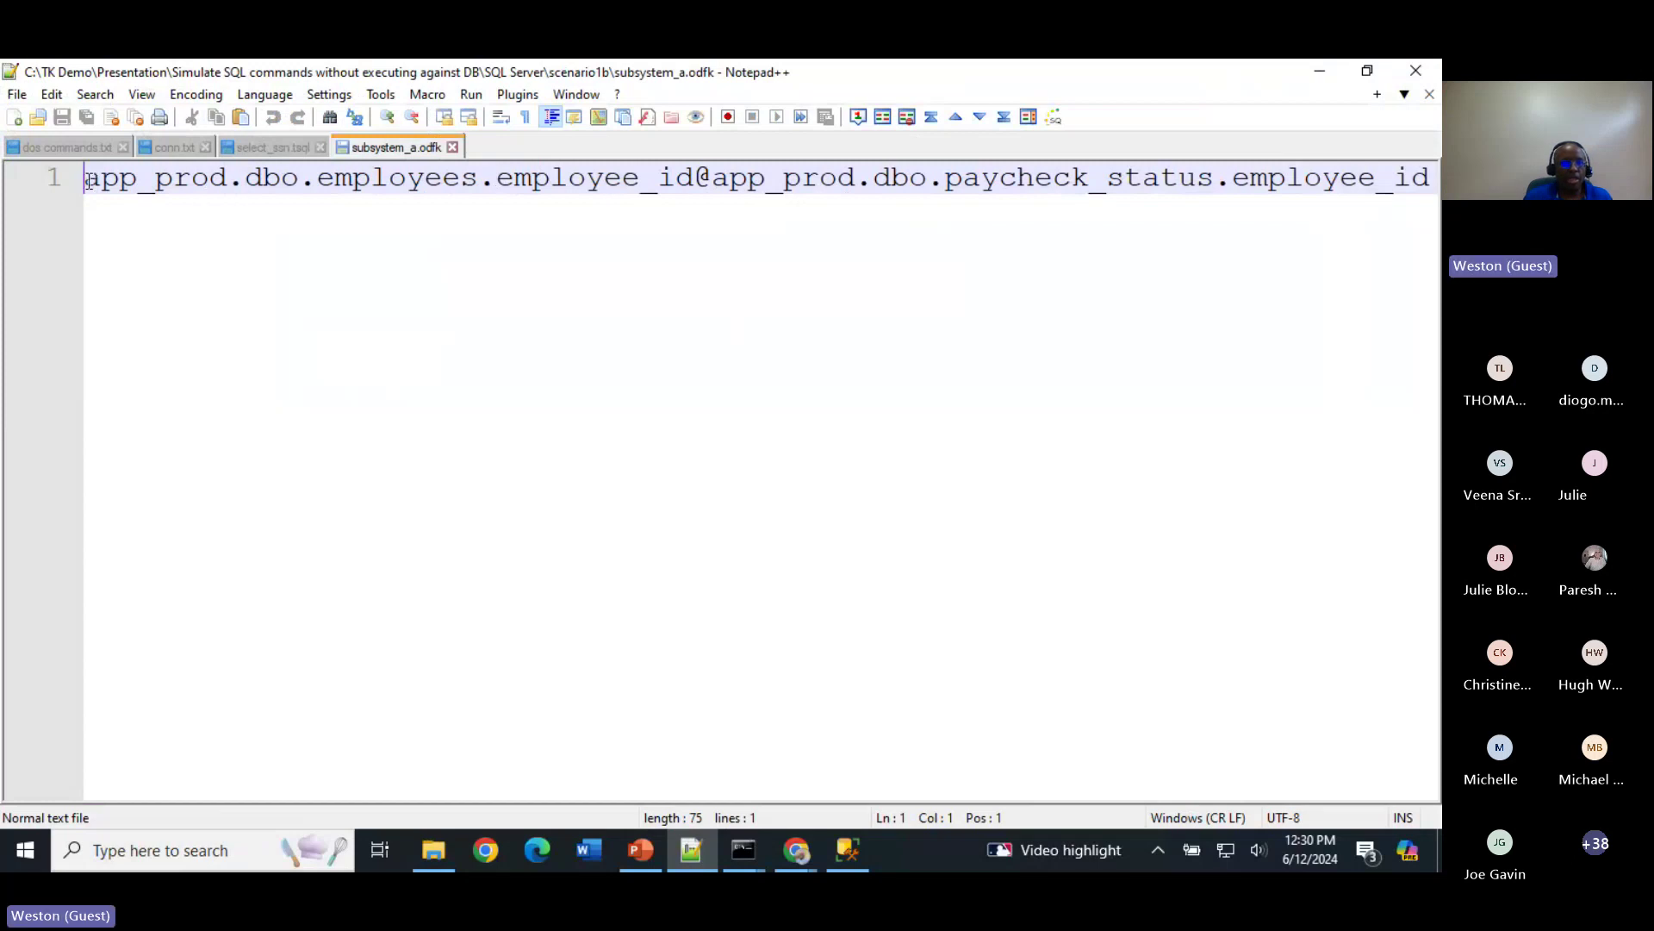
drag(92, 181, 475, 179)
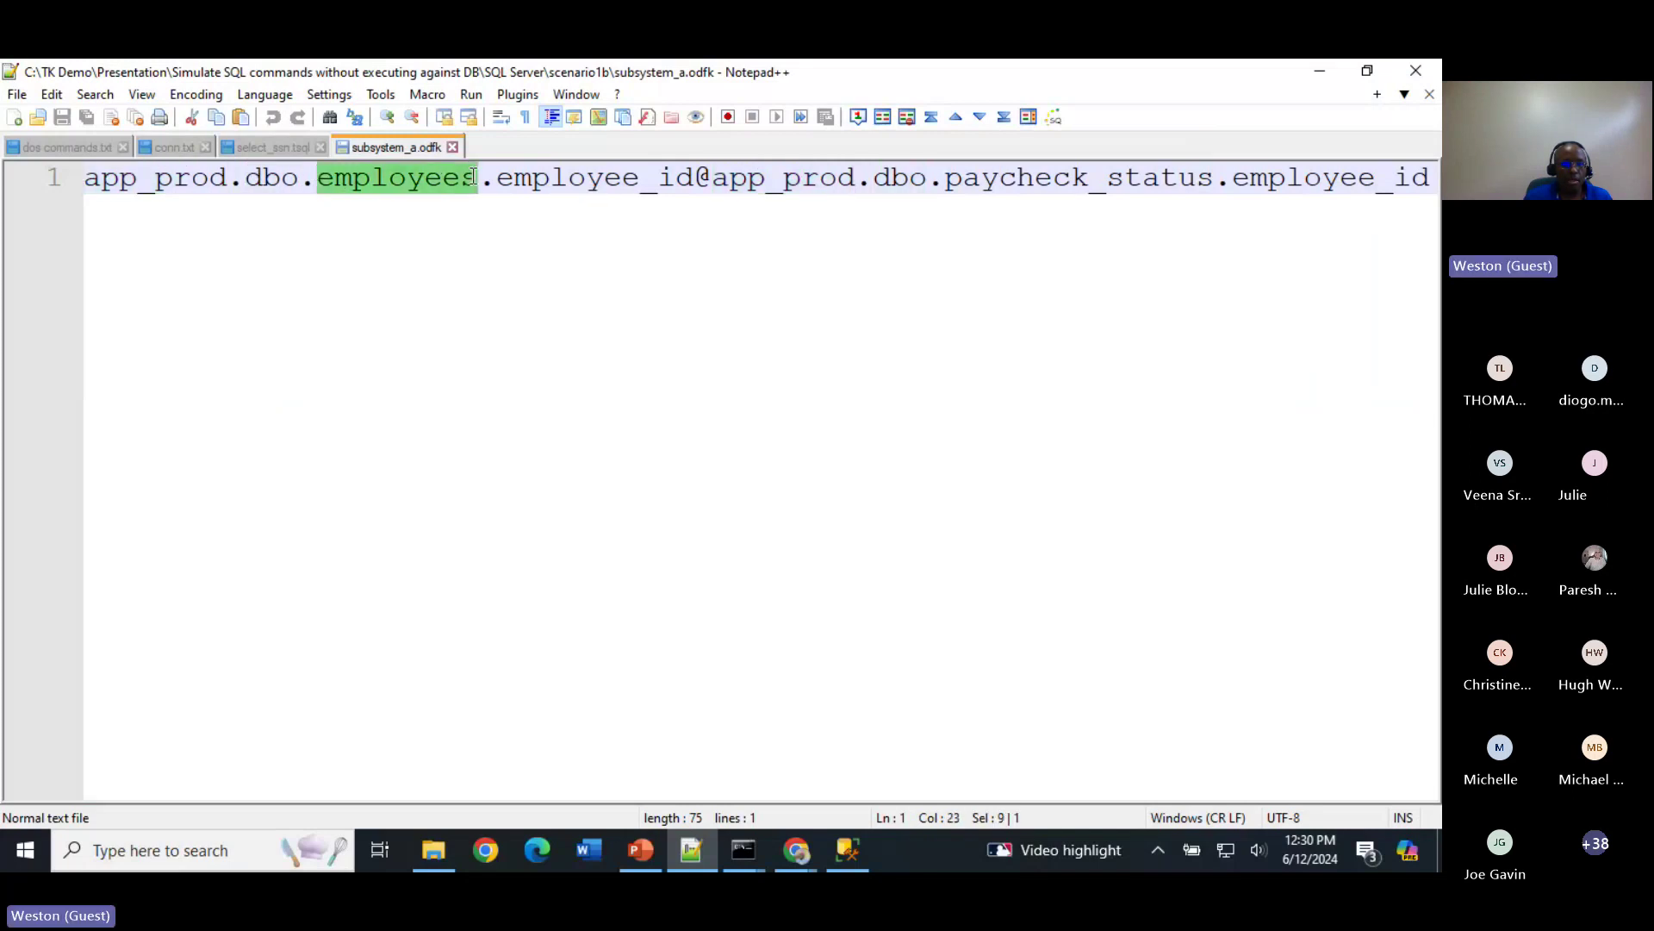
click(502, 177)
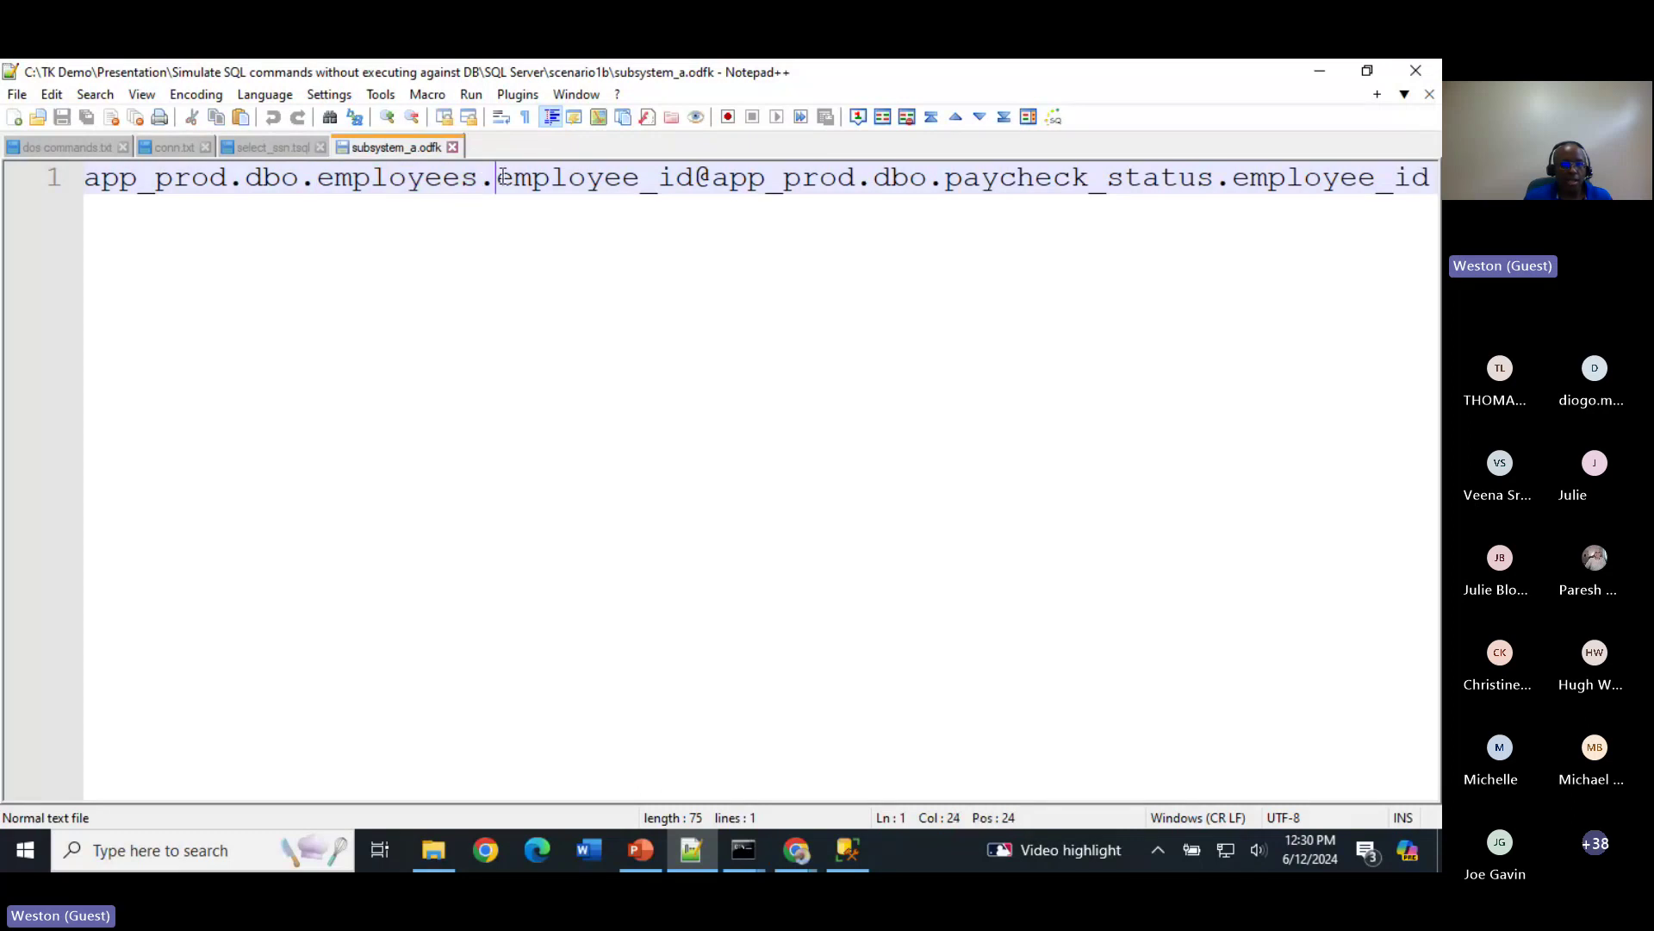
double_click(501, 177)
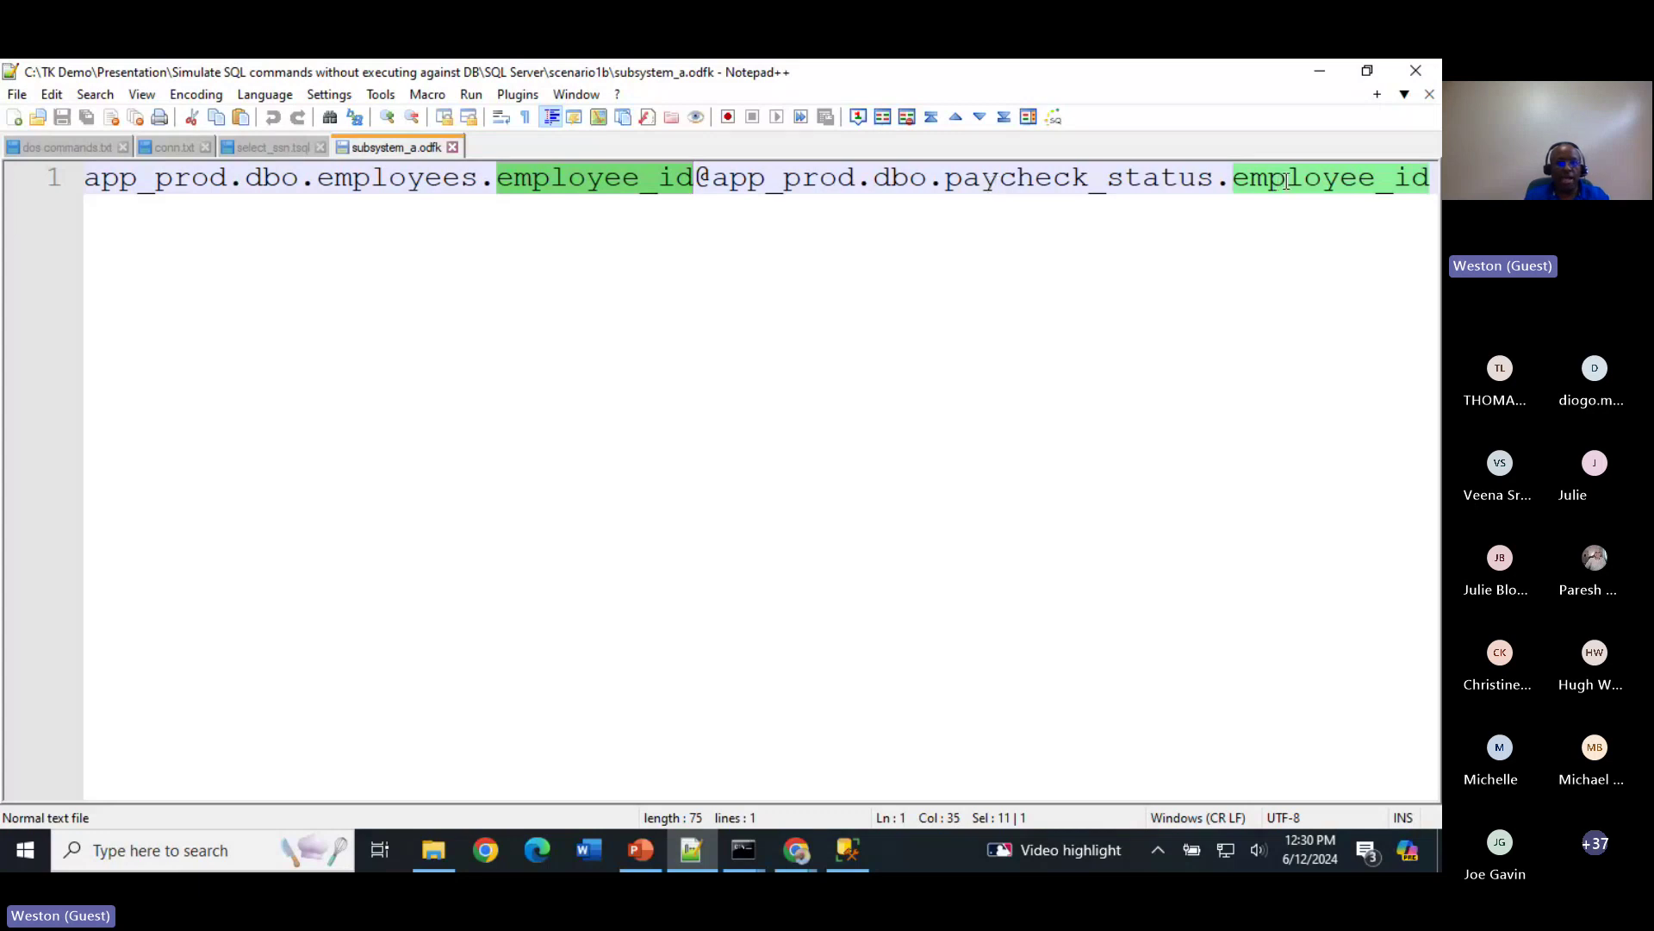
click(1322, 72)
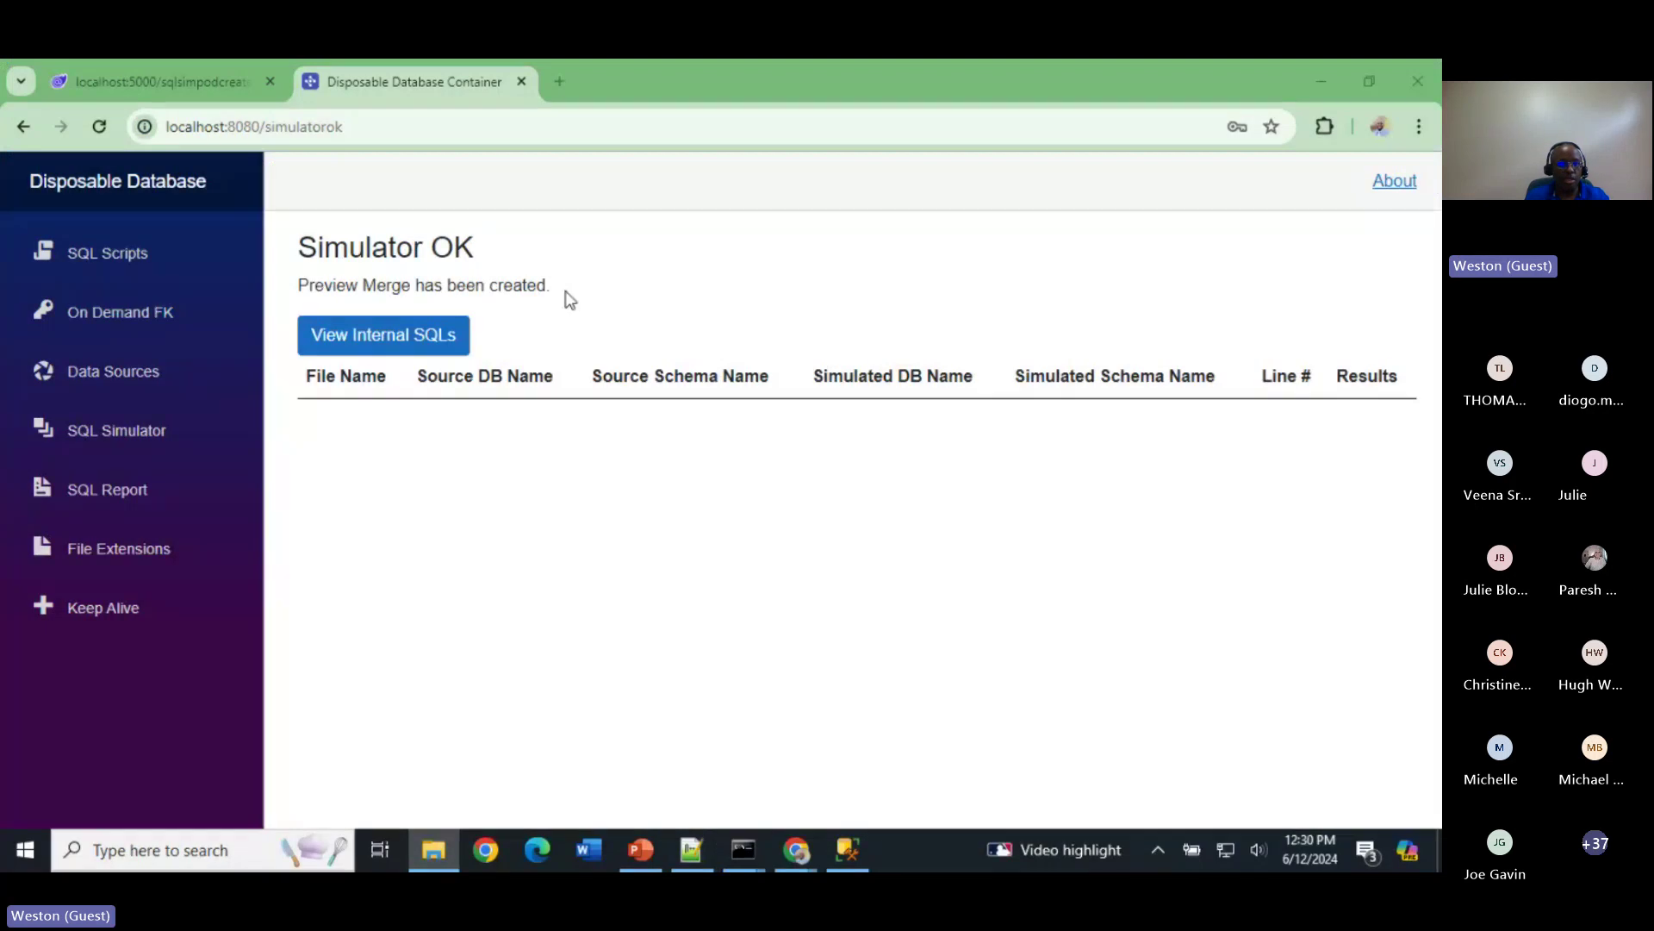
Step: Refresh app_prod's Tables folder in SQL Server Management Studio, and query the top 1000 rows of dbo.paycheck_status to check its status value
click(848, 849)
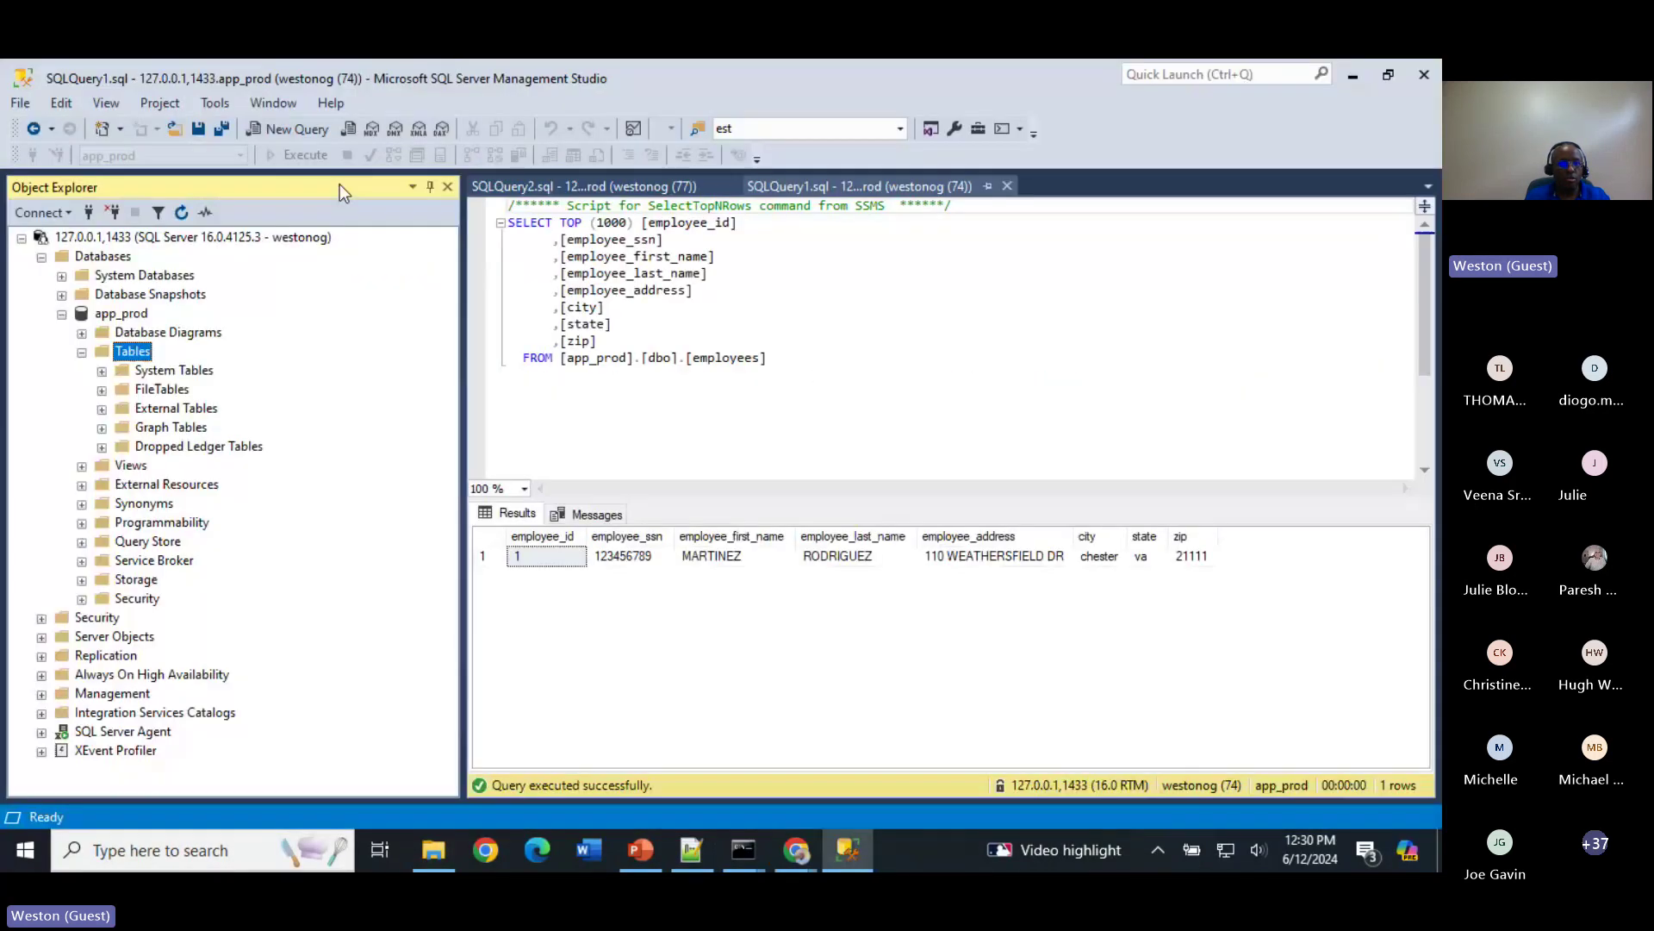
right_click(148, 352)
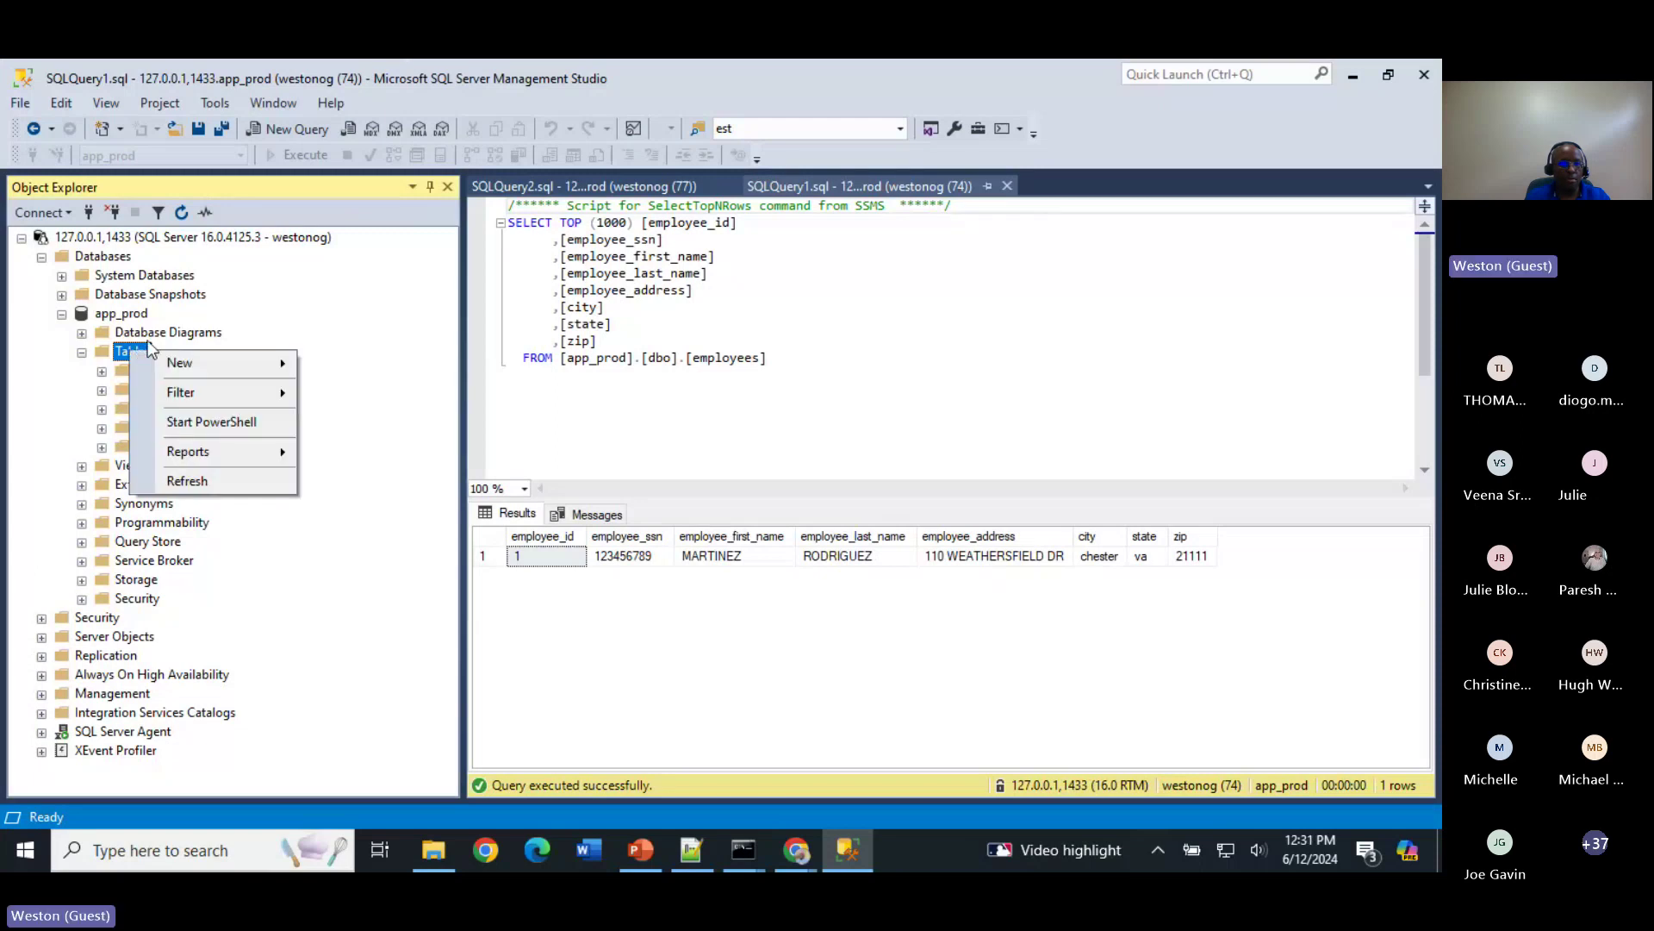
click(251, 479)
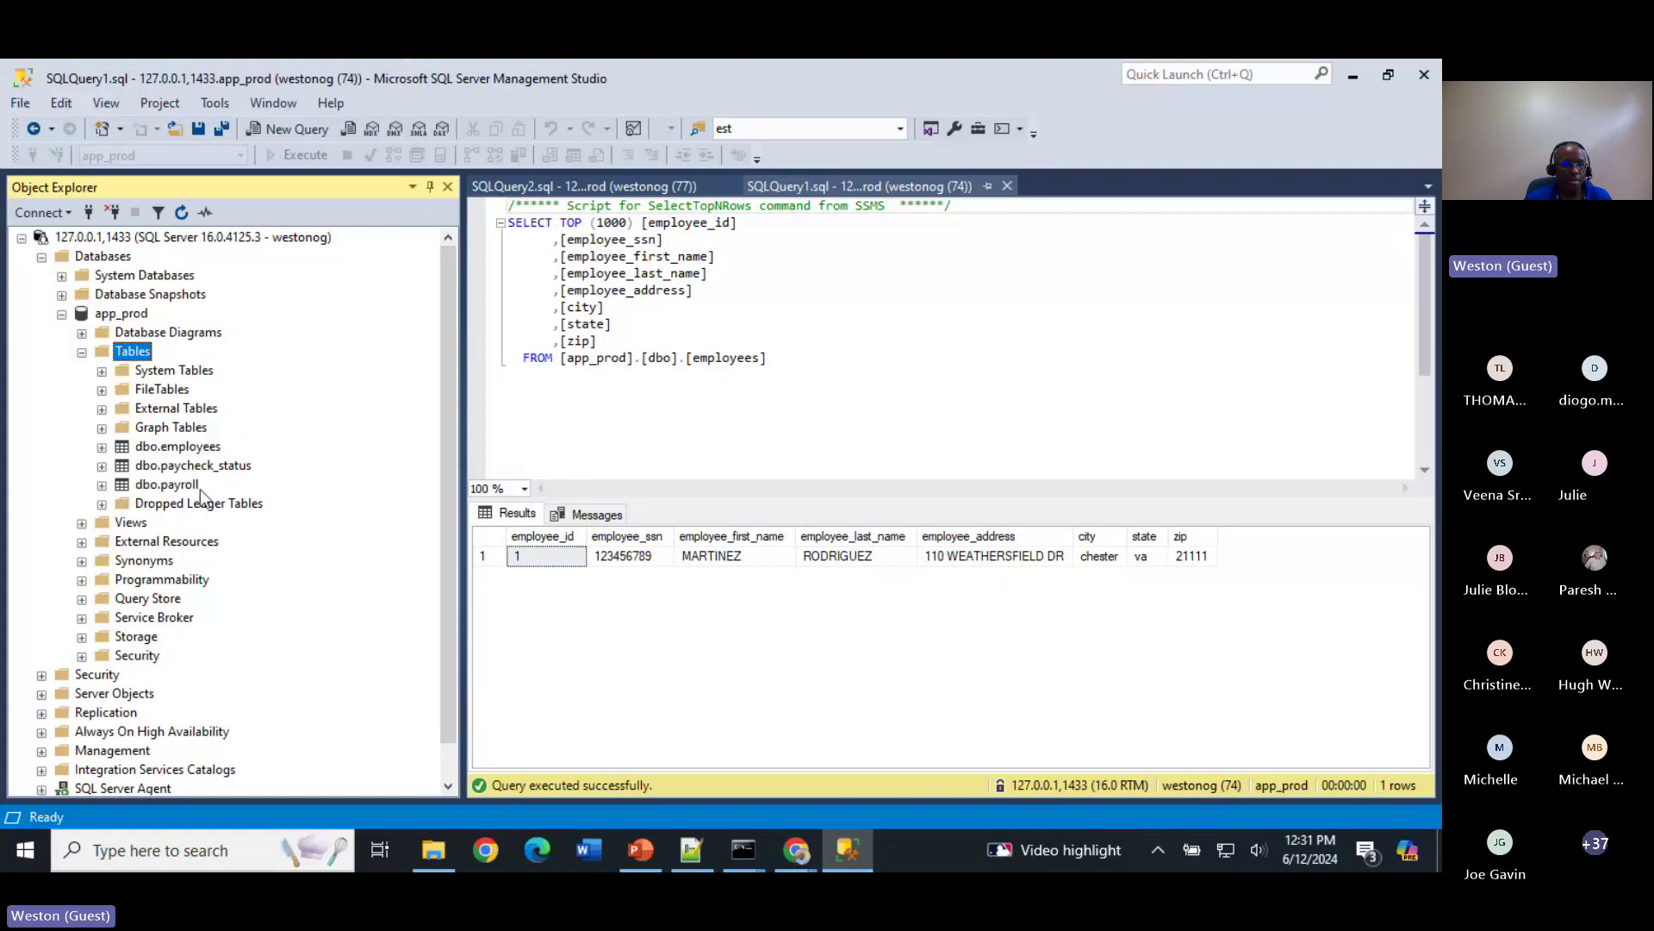
click(219, 466)
right_click(218, 467)
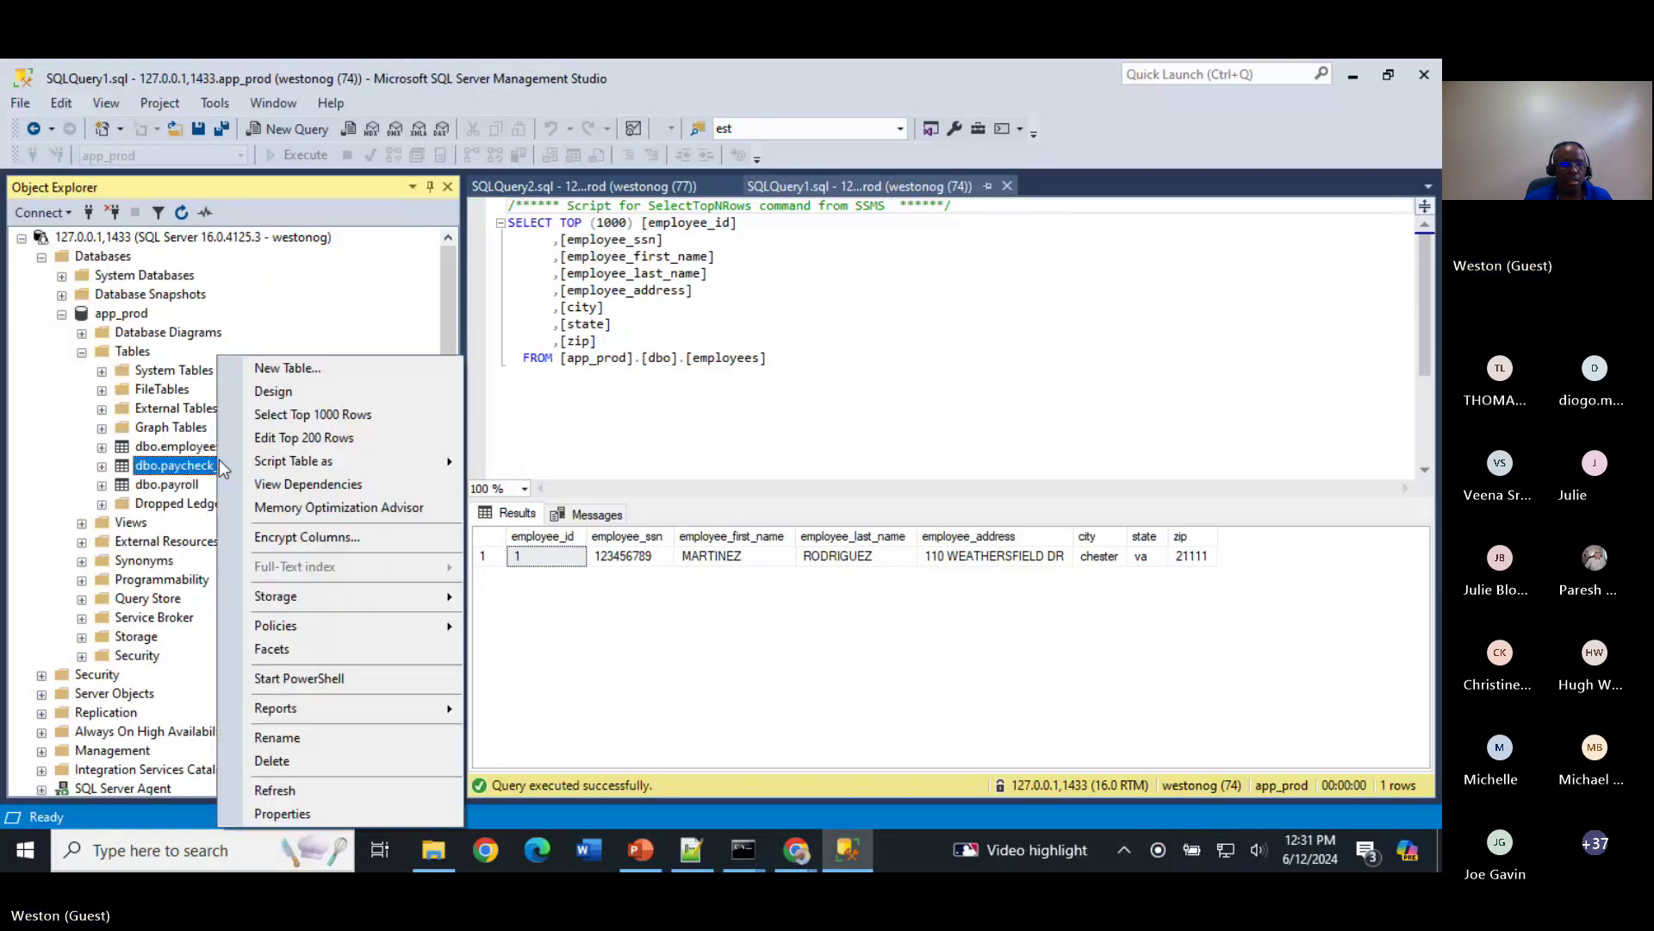
click(1181, 275)
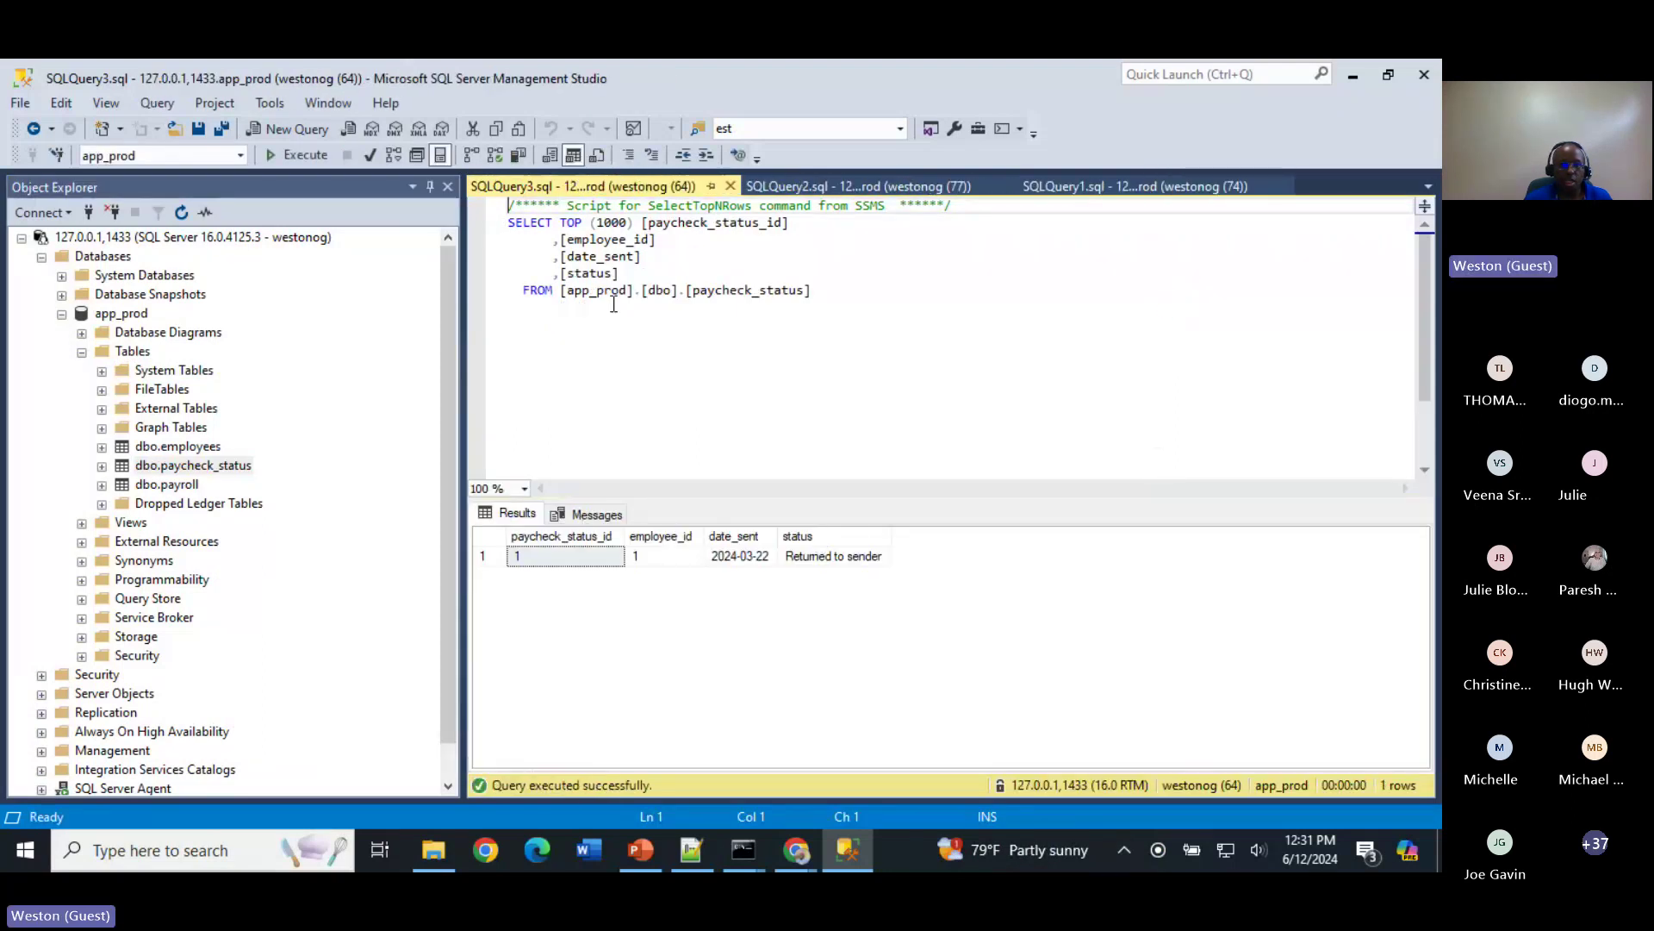
click(809, 556)
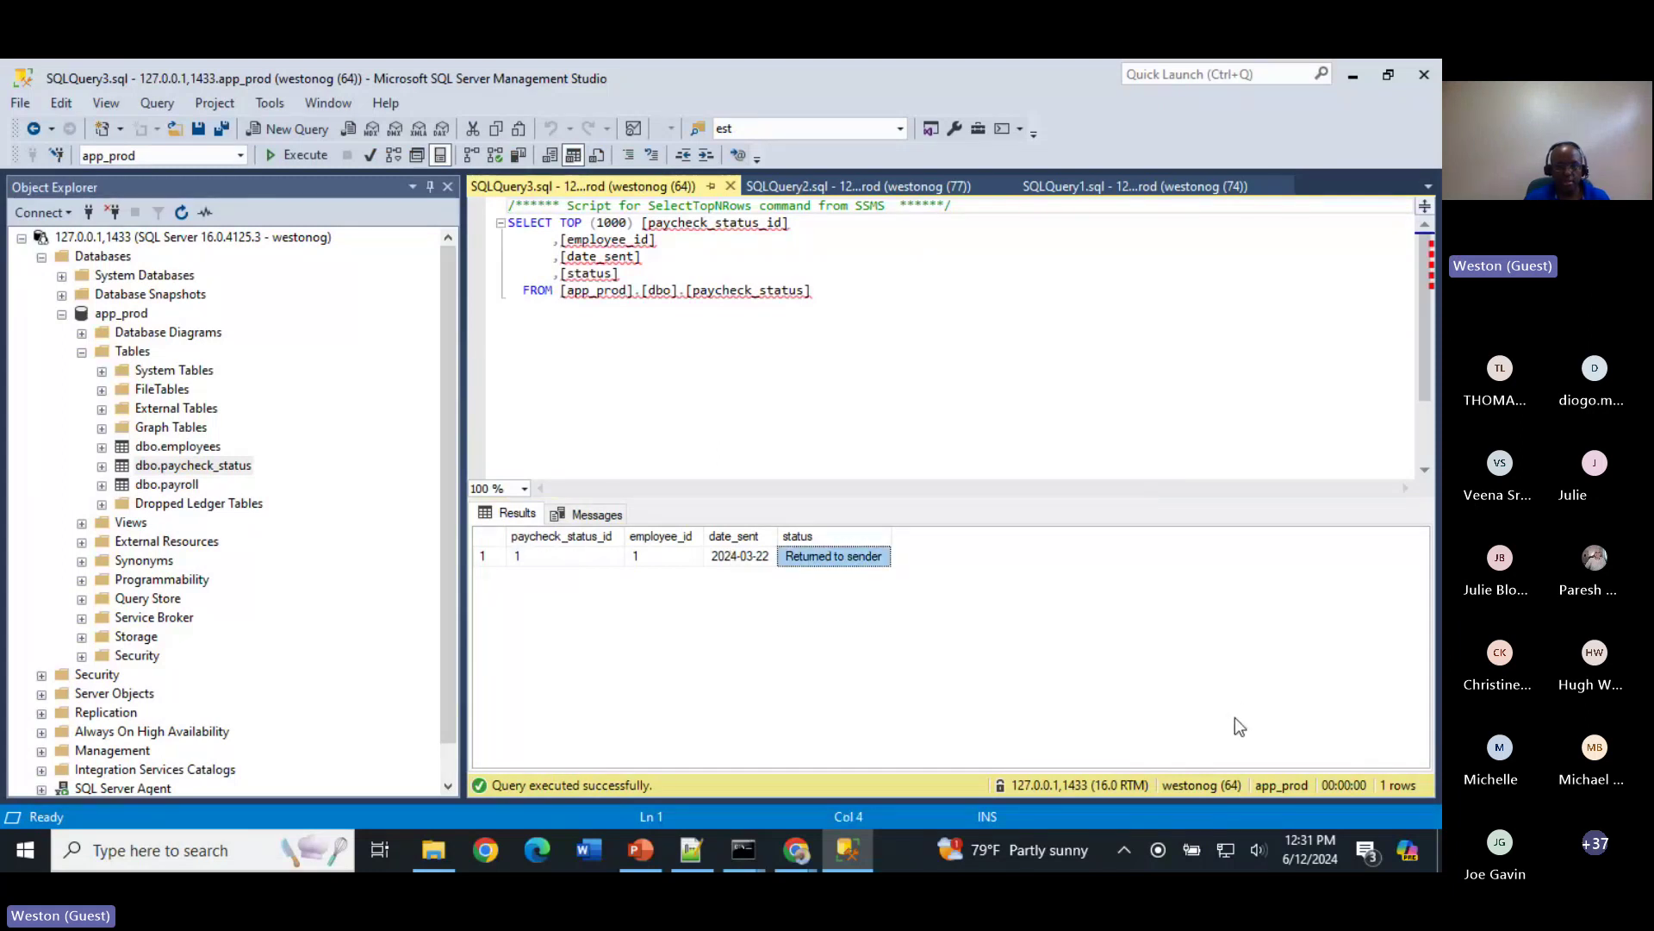
Step: Compare the dbo.paycheck_status query results with the existing dbo.payroll and dbo.employees results
click(903, 185)
click(1088, 189)
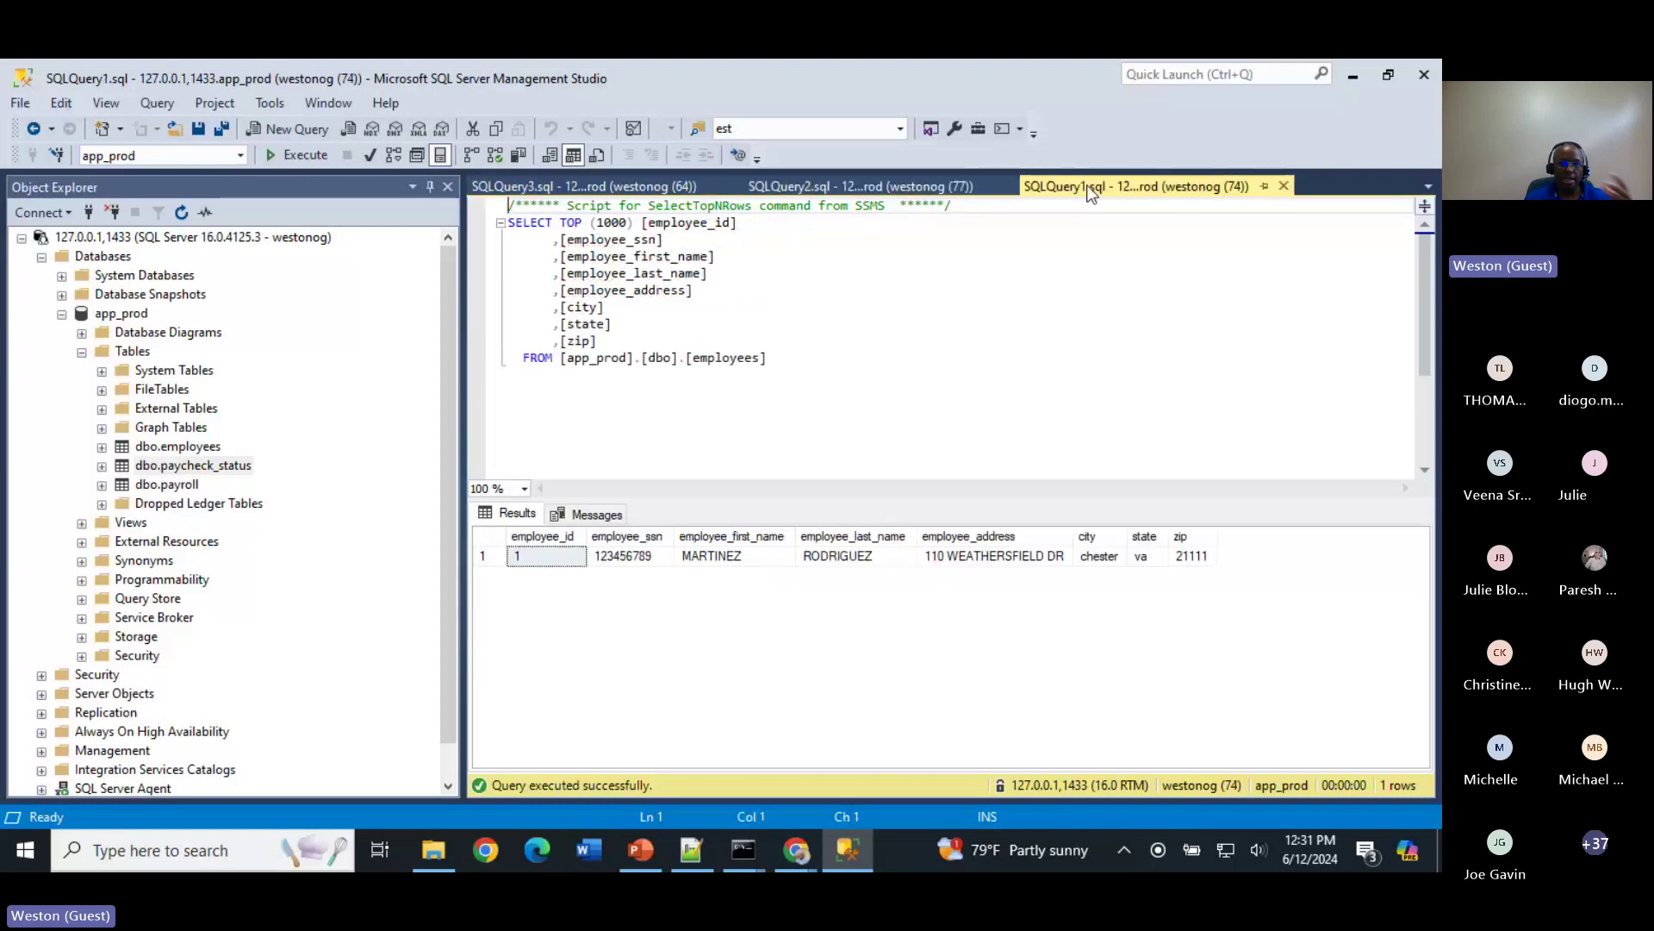
click(904, 184)
click(655, 188)
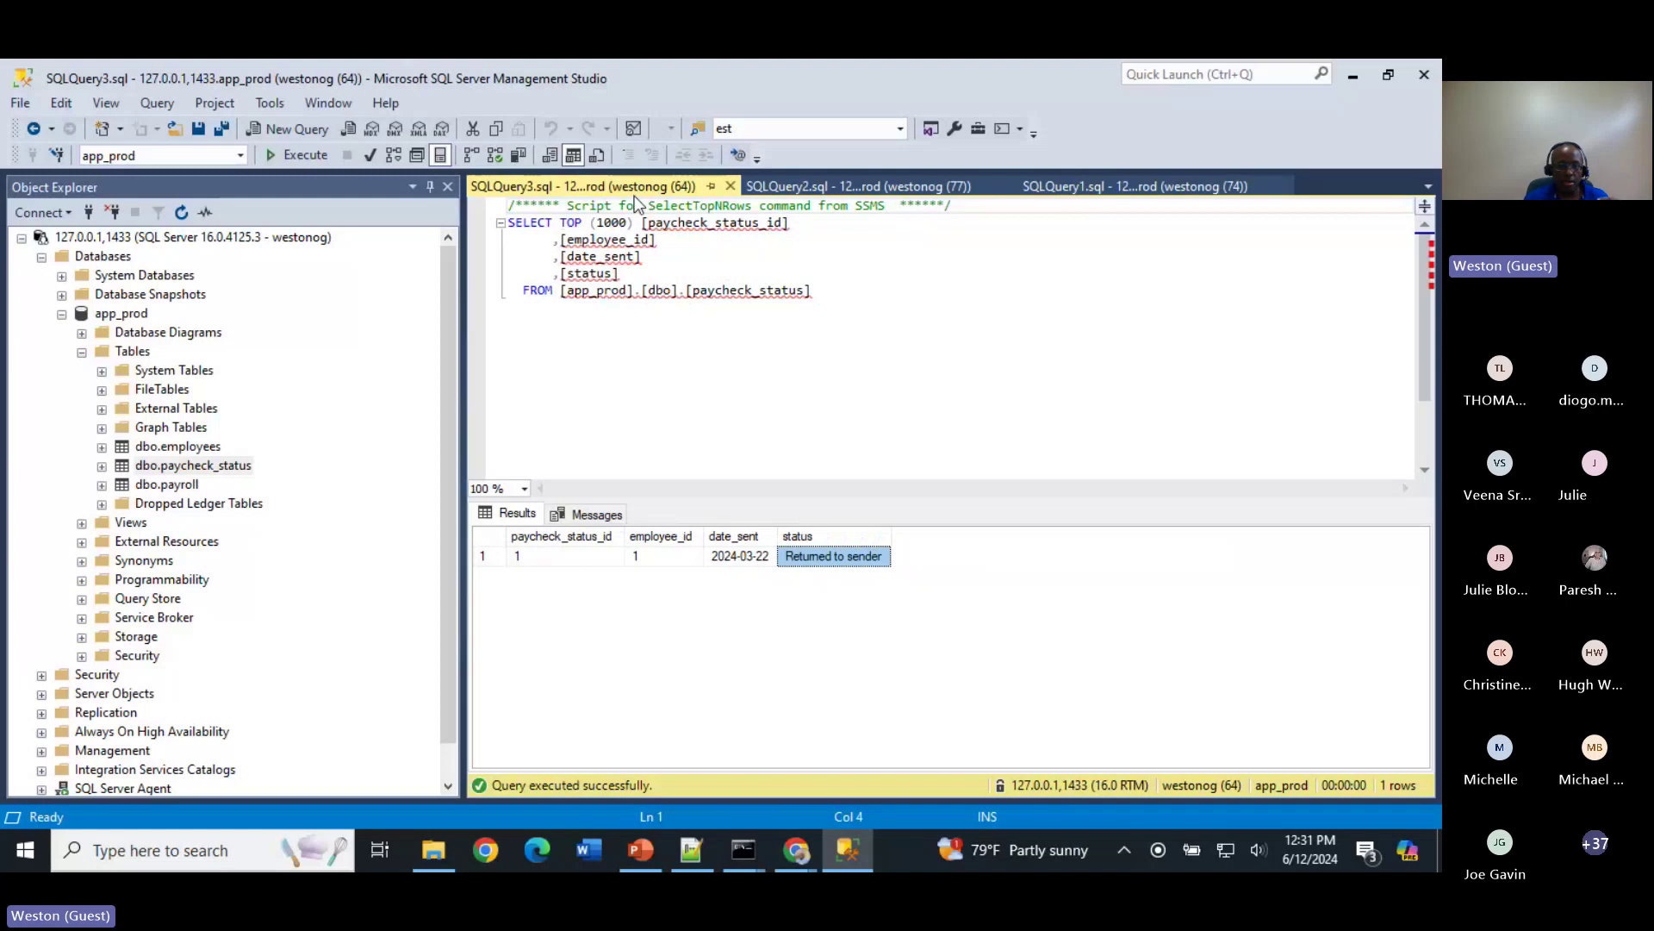
mouse_move(630, 255)
Step: Switch back to the Disposable Database page, and delete all uploaded On Demand FK files and SQL scripts
mouse_move(787, 867)
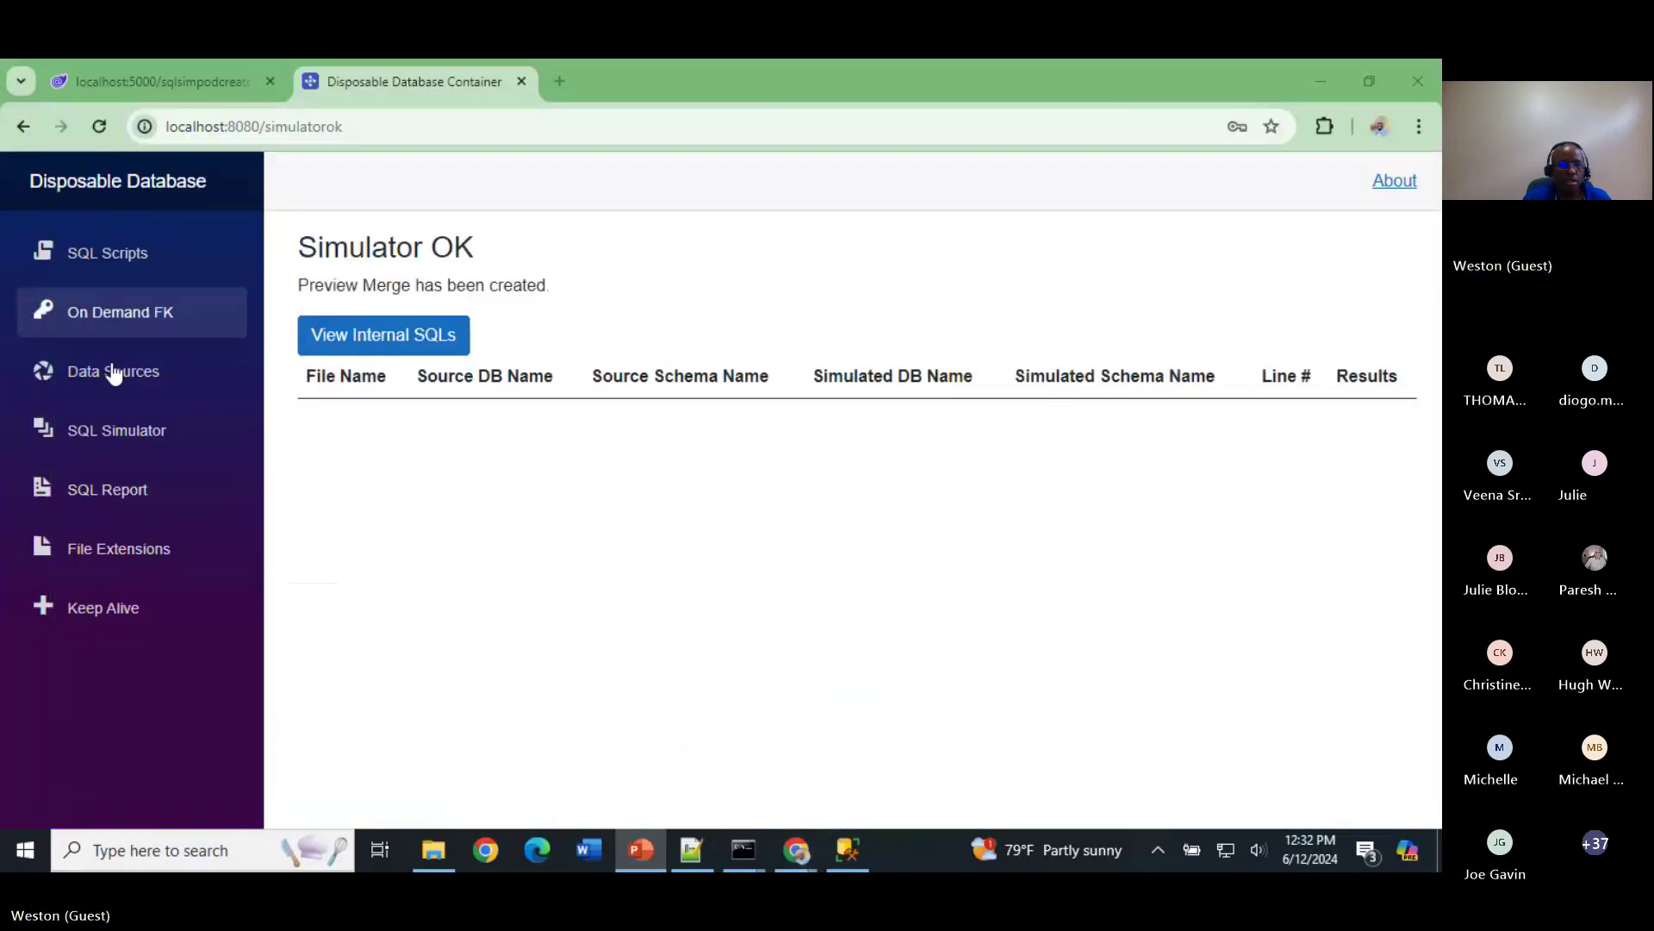
click(136, 315)
click(701, 299)
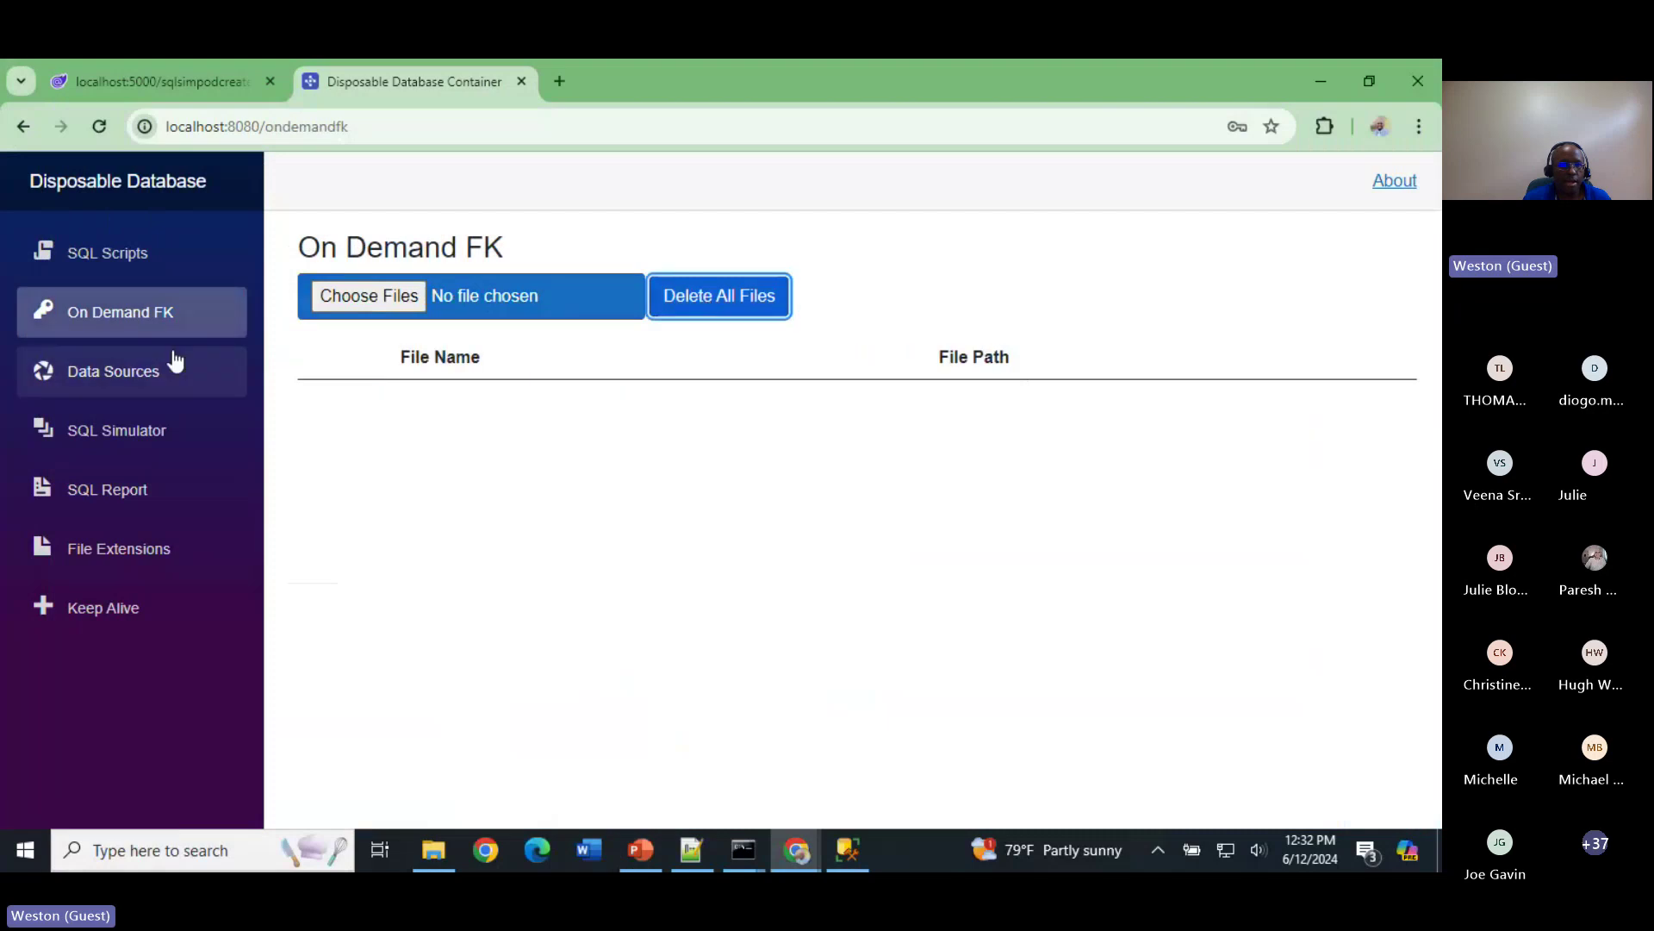
click(134, 258)
click(753, 311)
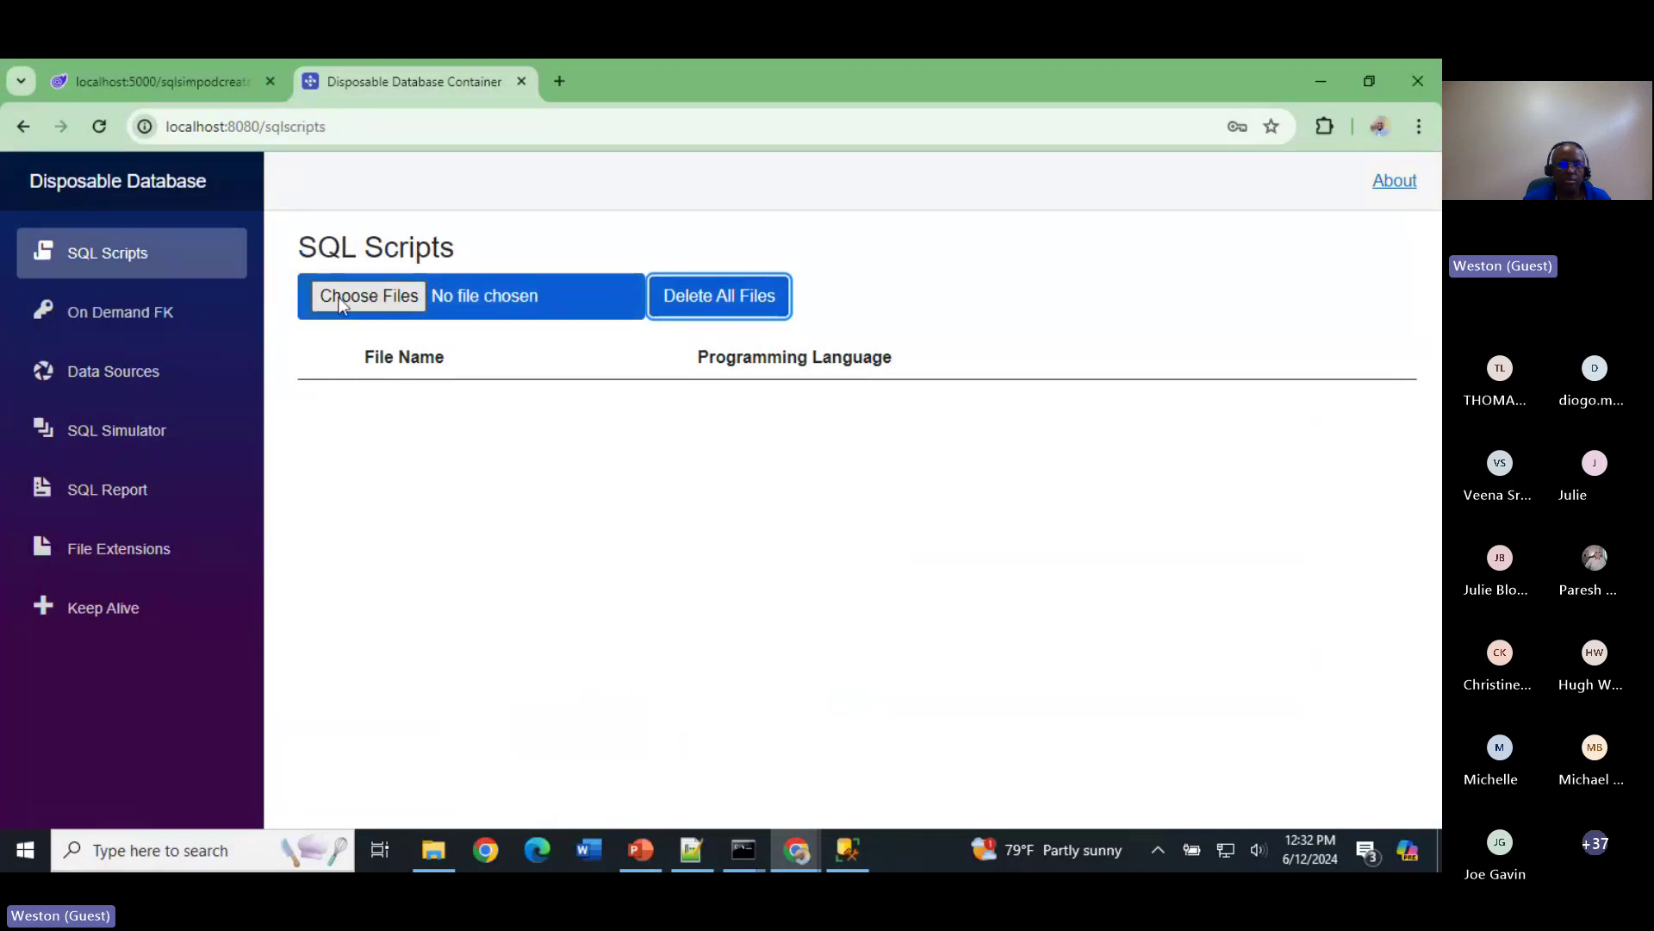
Step: Upload developer_A.tsql and developer_B.tsql from the scenario2 folder as SQL scripts, and run Postview Merge on them
click(413, 296)
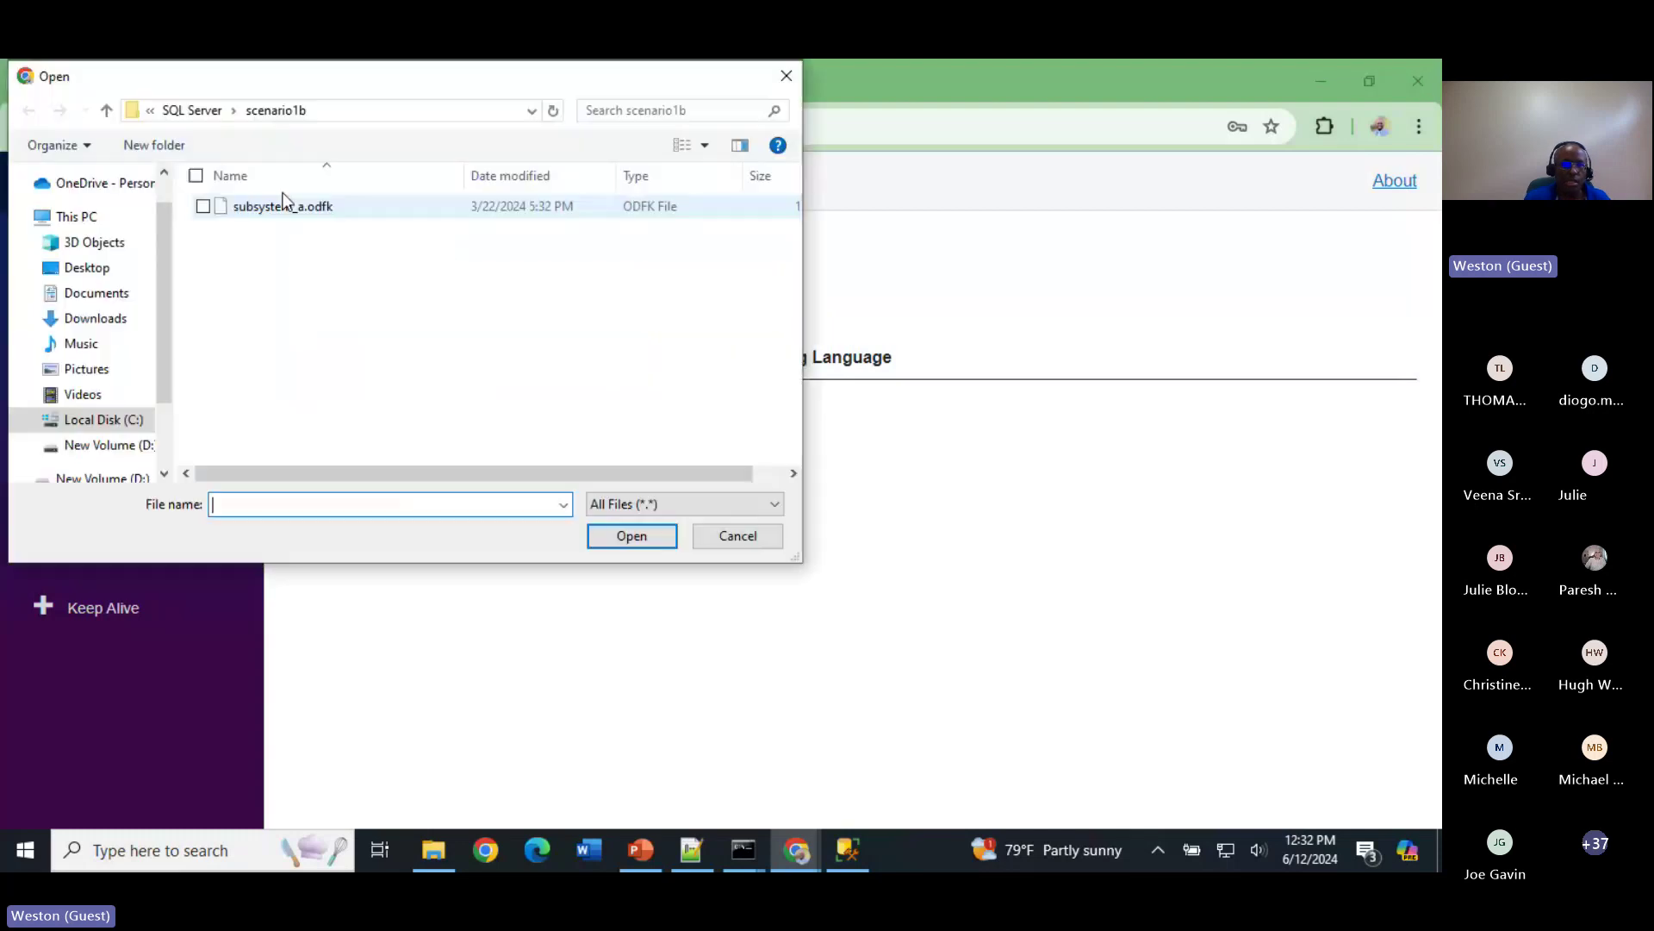
key(alt+Up)
click(259, 250)
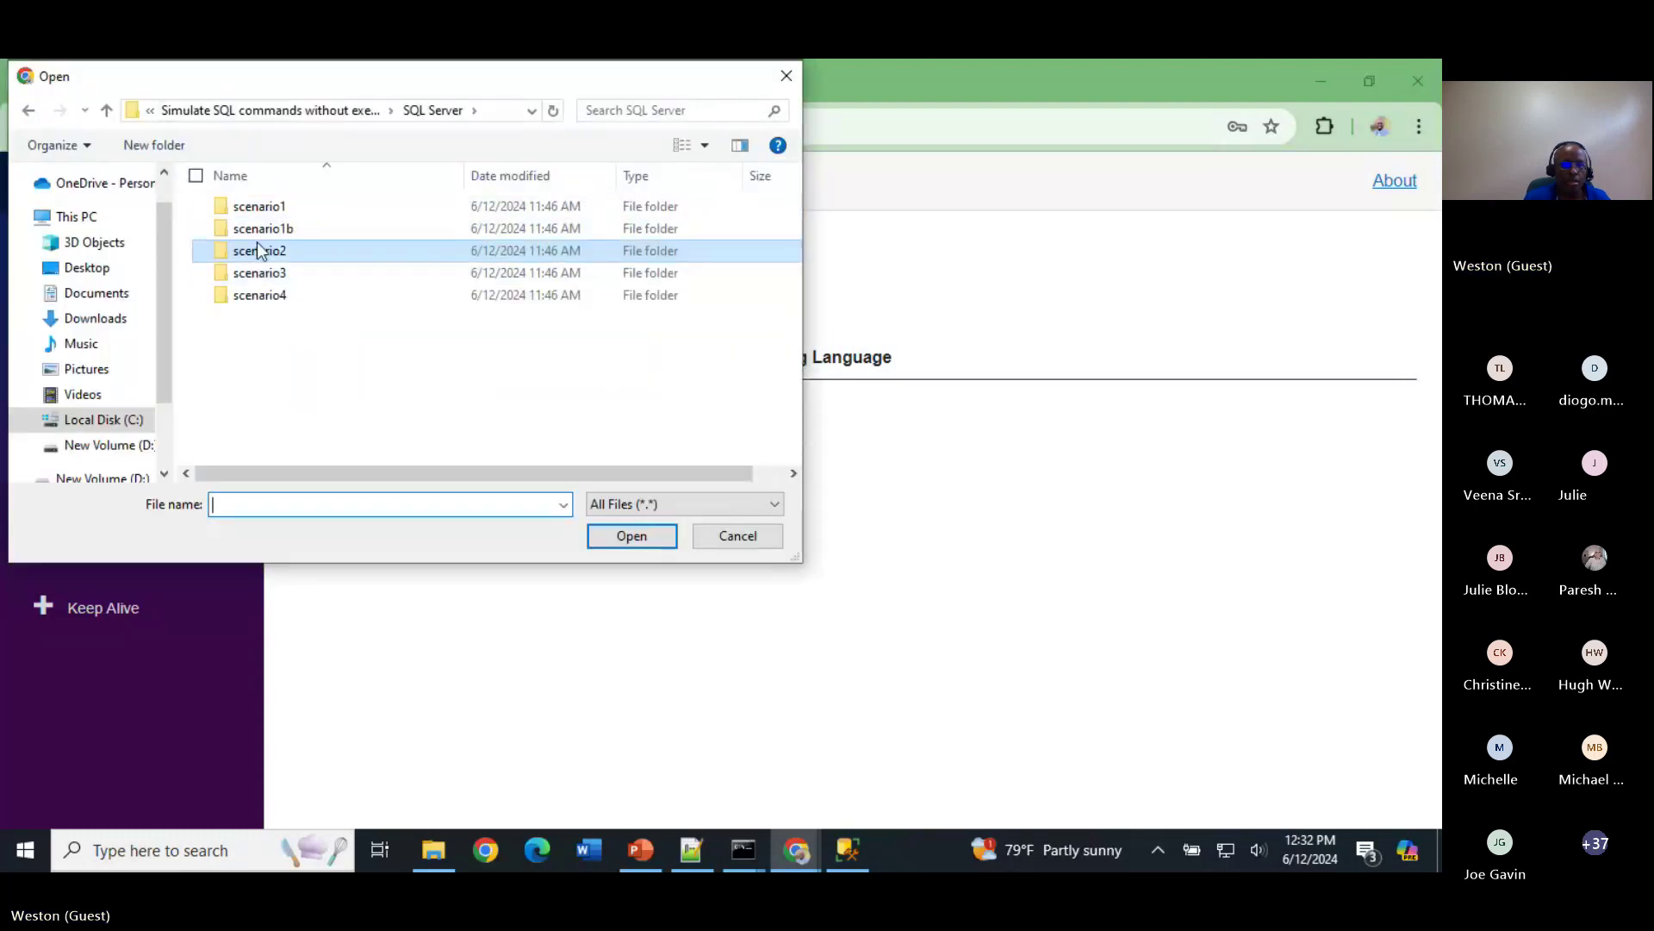
double_click(258, 249)
click(344, 207)
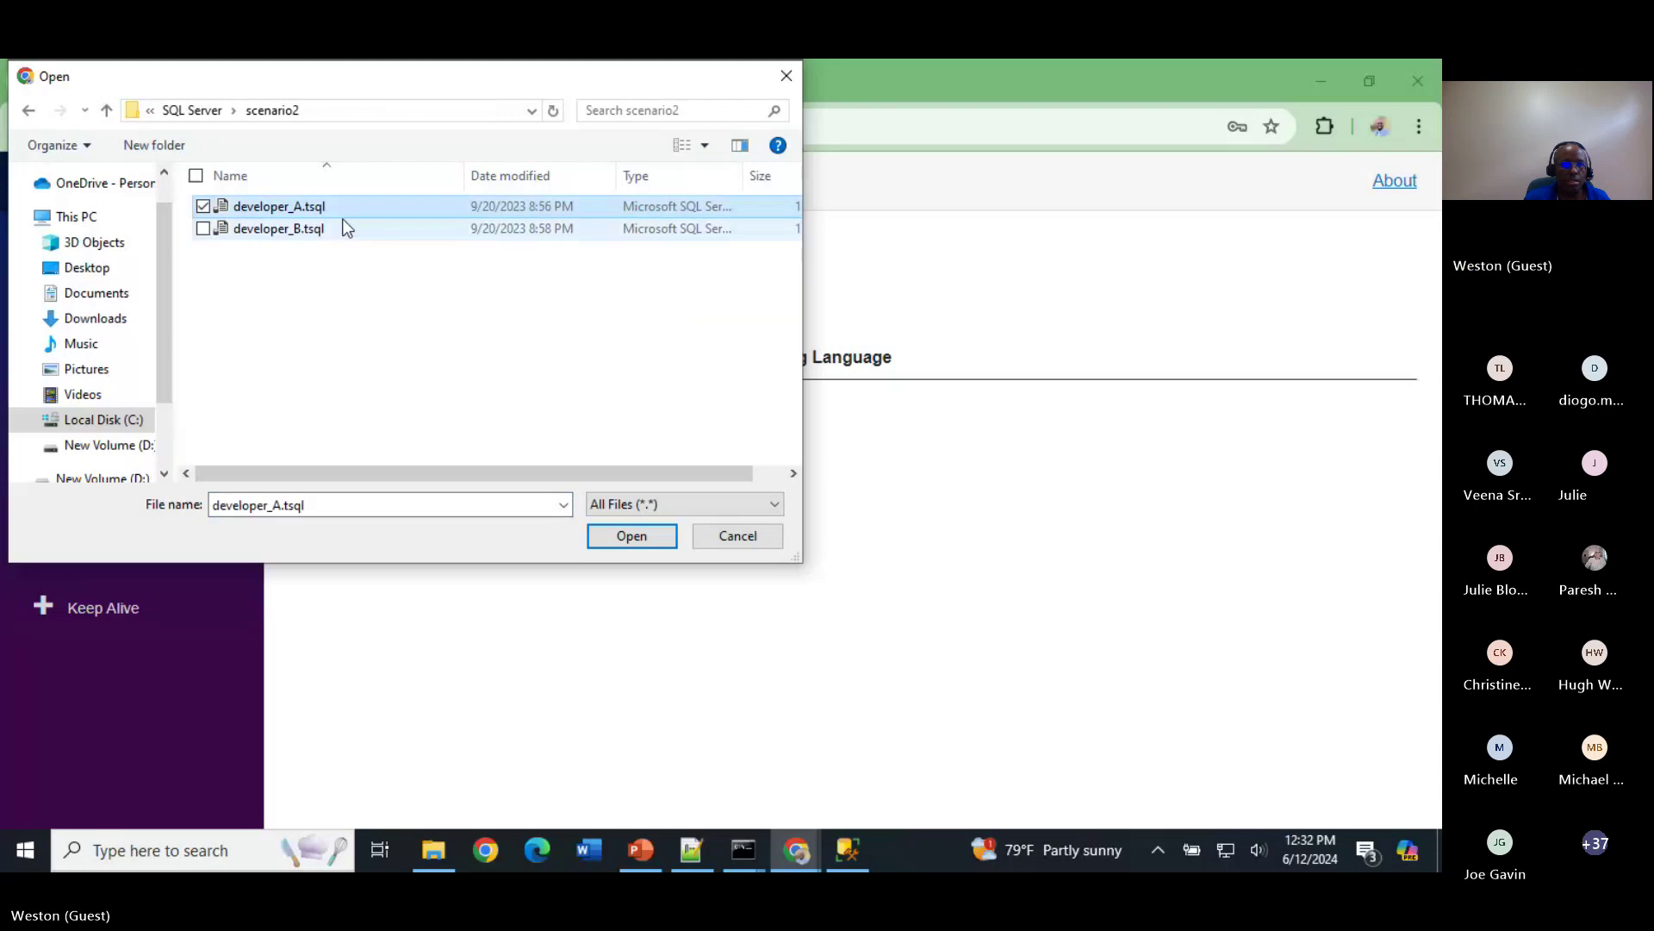
ctrl+click(344, 227)
click(620, 534)
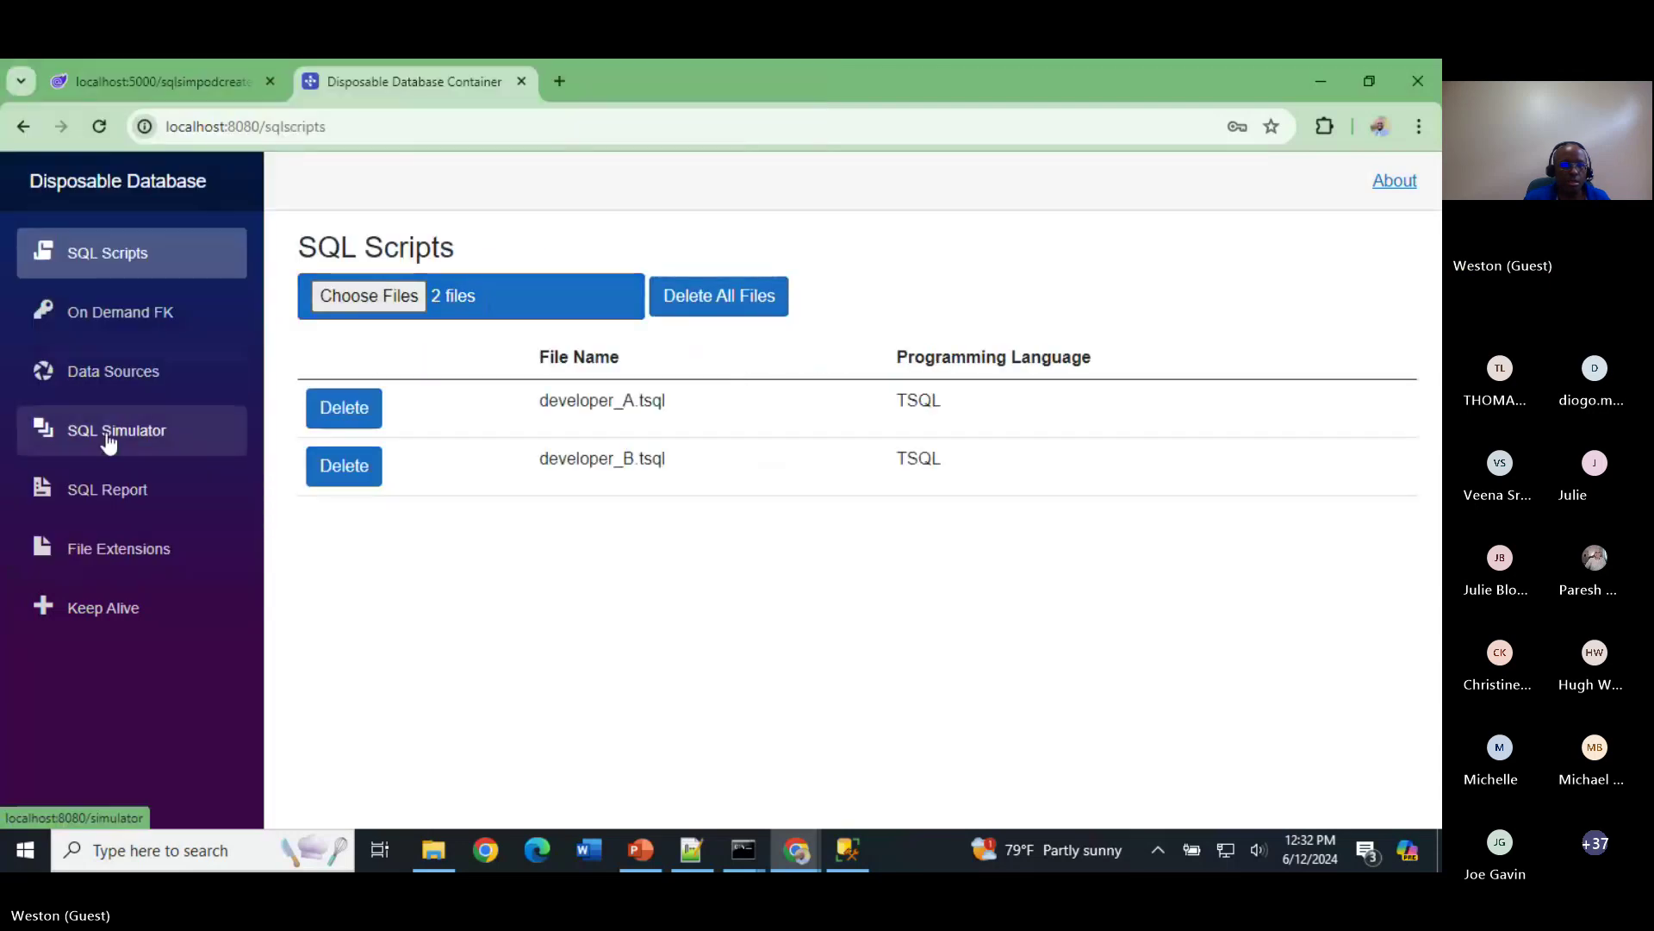
click(55, 435)
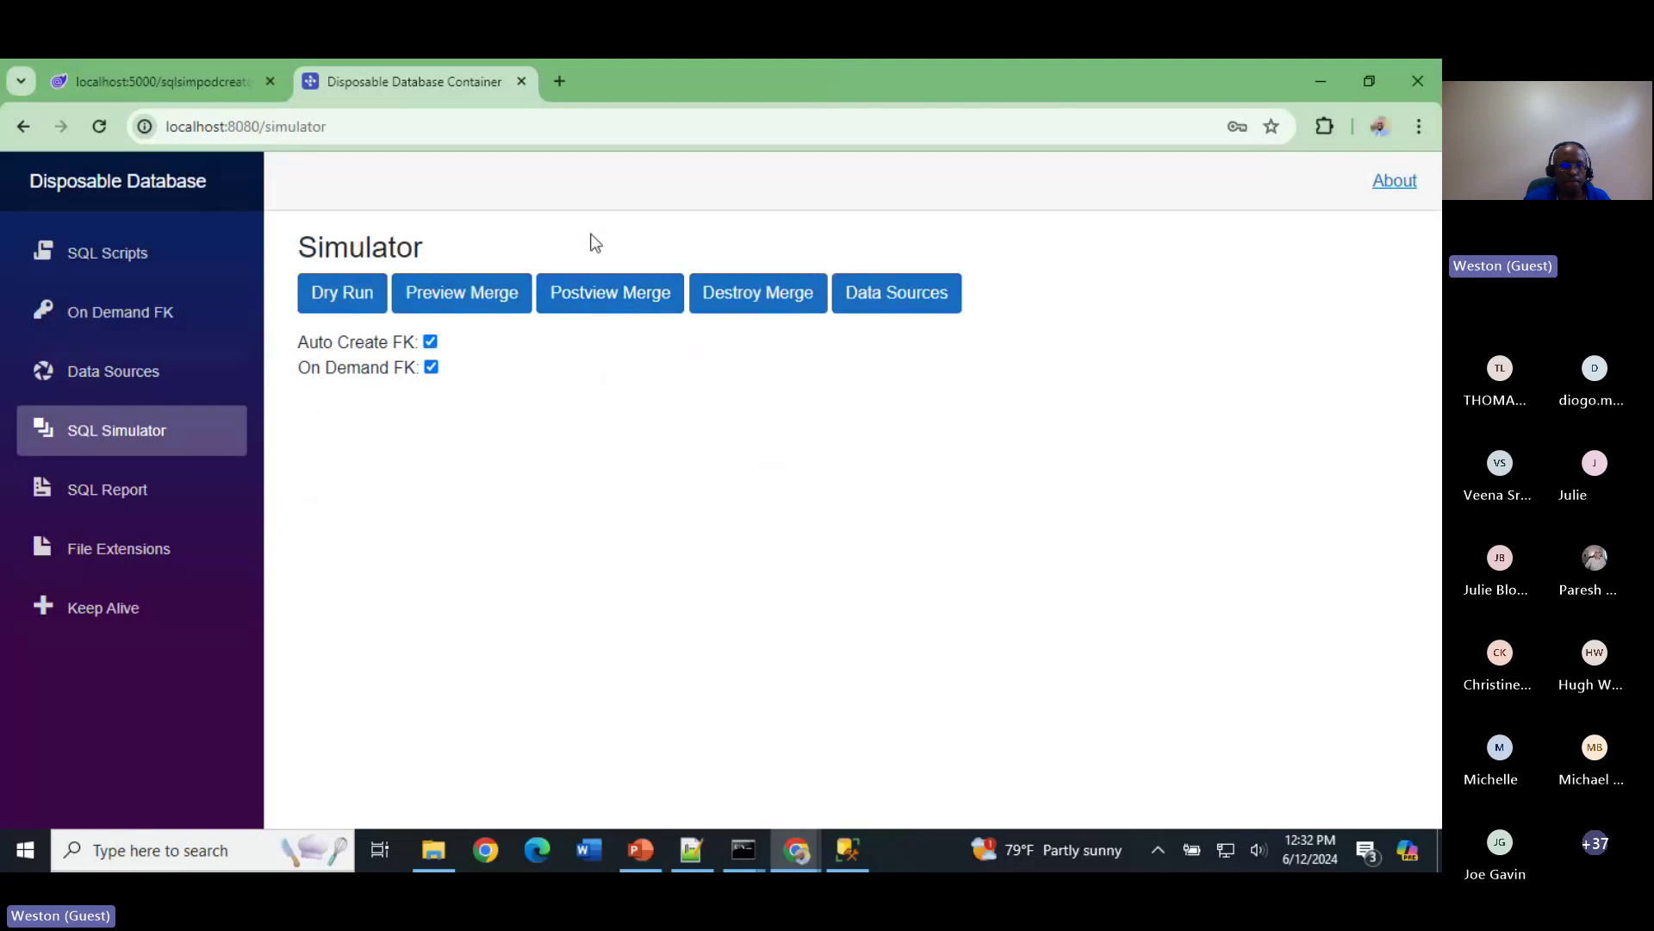
click(601, 297)
Step: Open the two scenario2 developer scripts in Notepad++, and close the subsystem_a.odfk and select_ssn.tsql files there
click(435, 851)
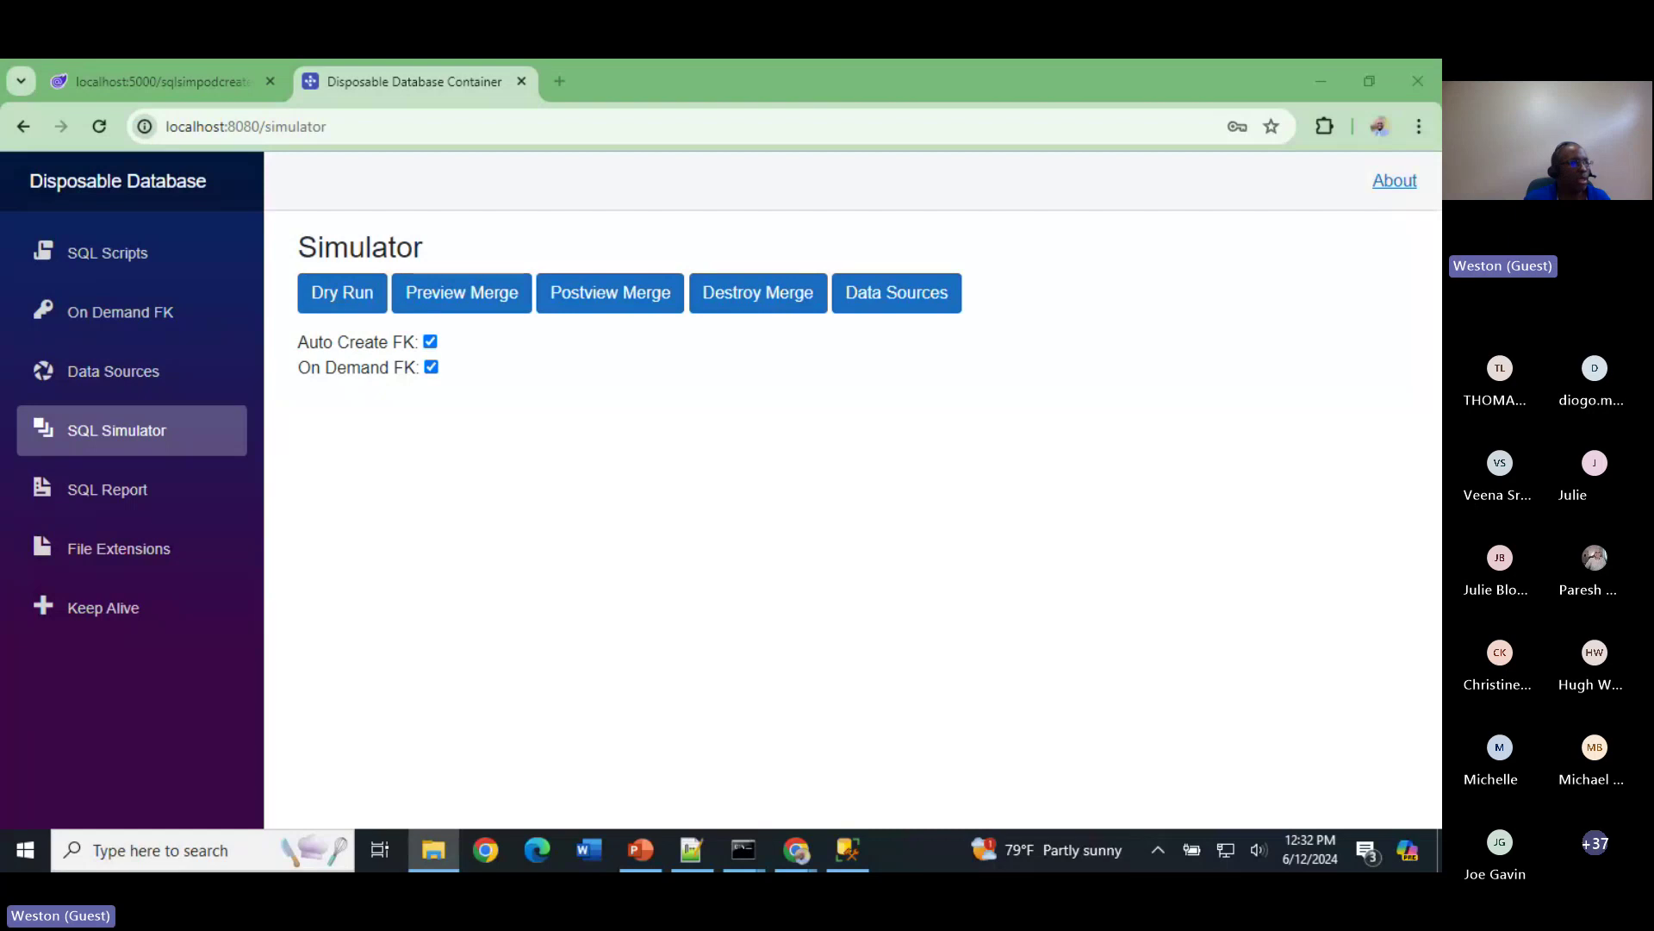
key(alt+Tab)
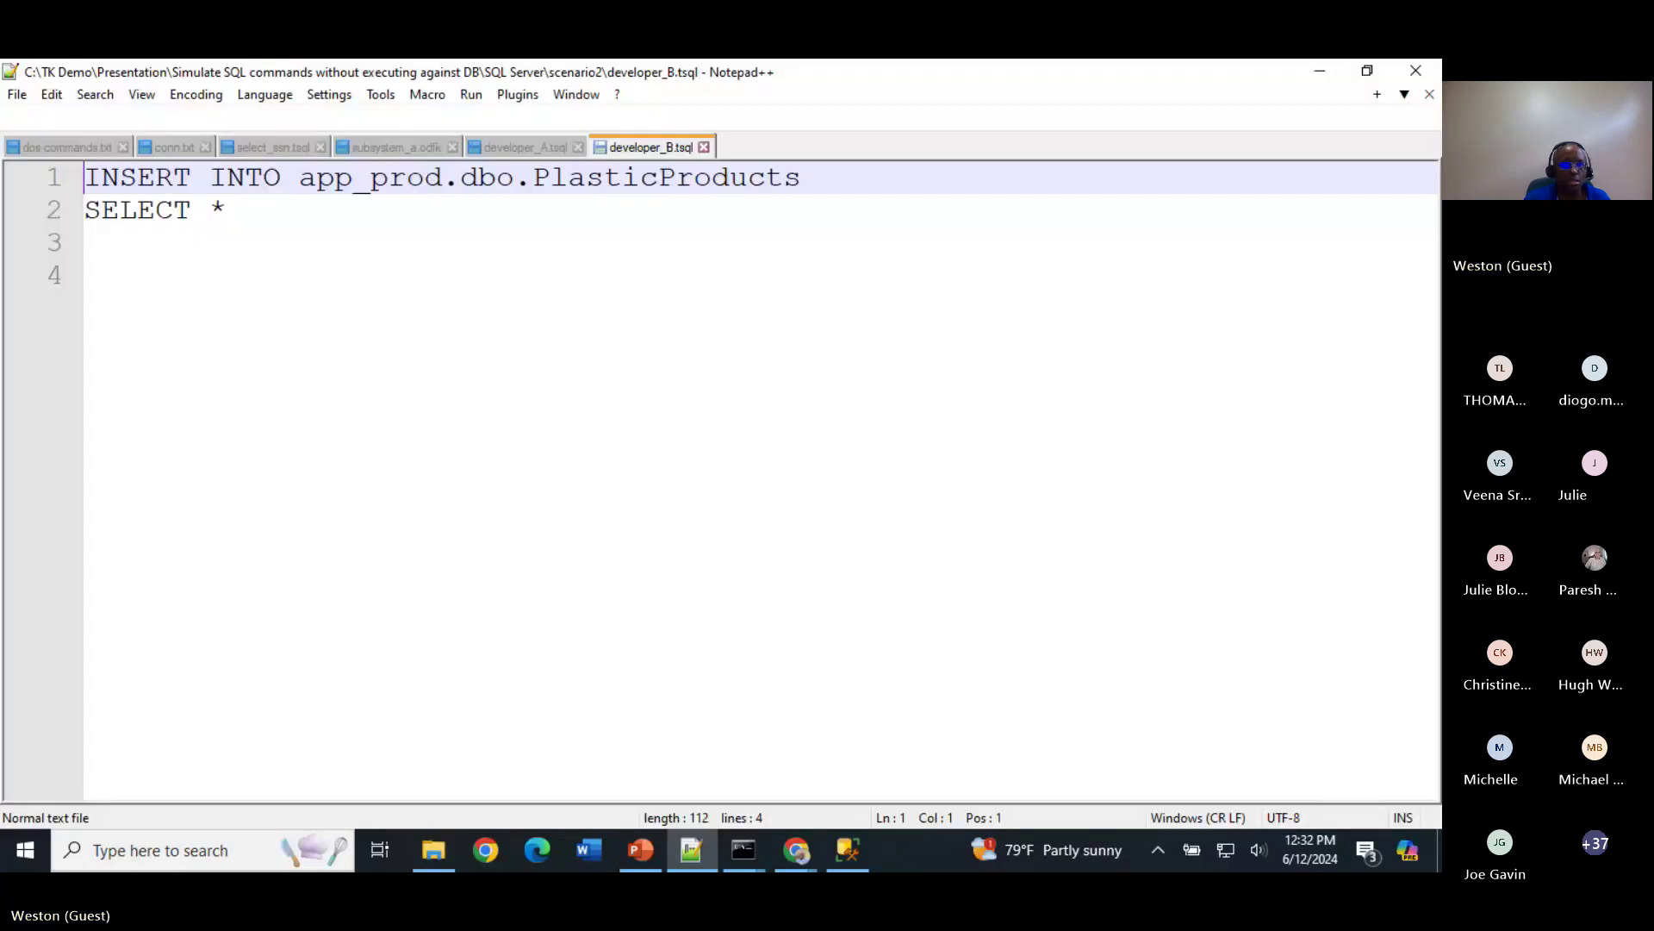
click(453, 148)
click(321, 147)
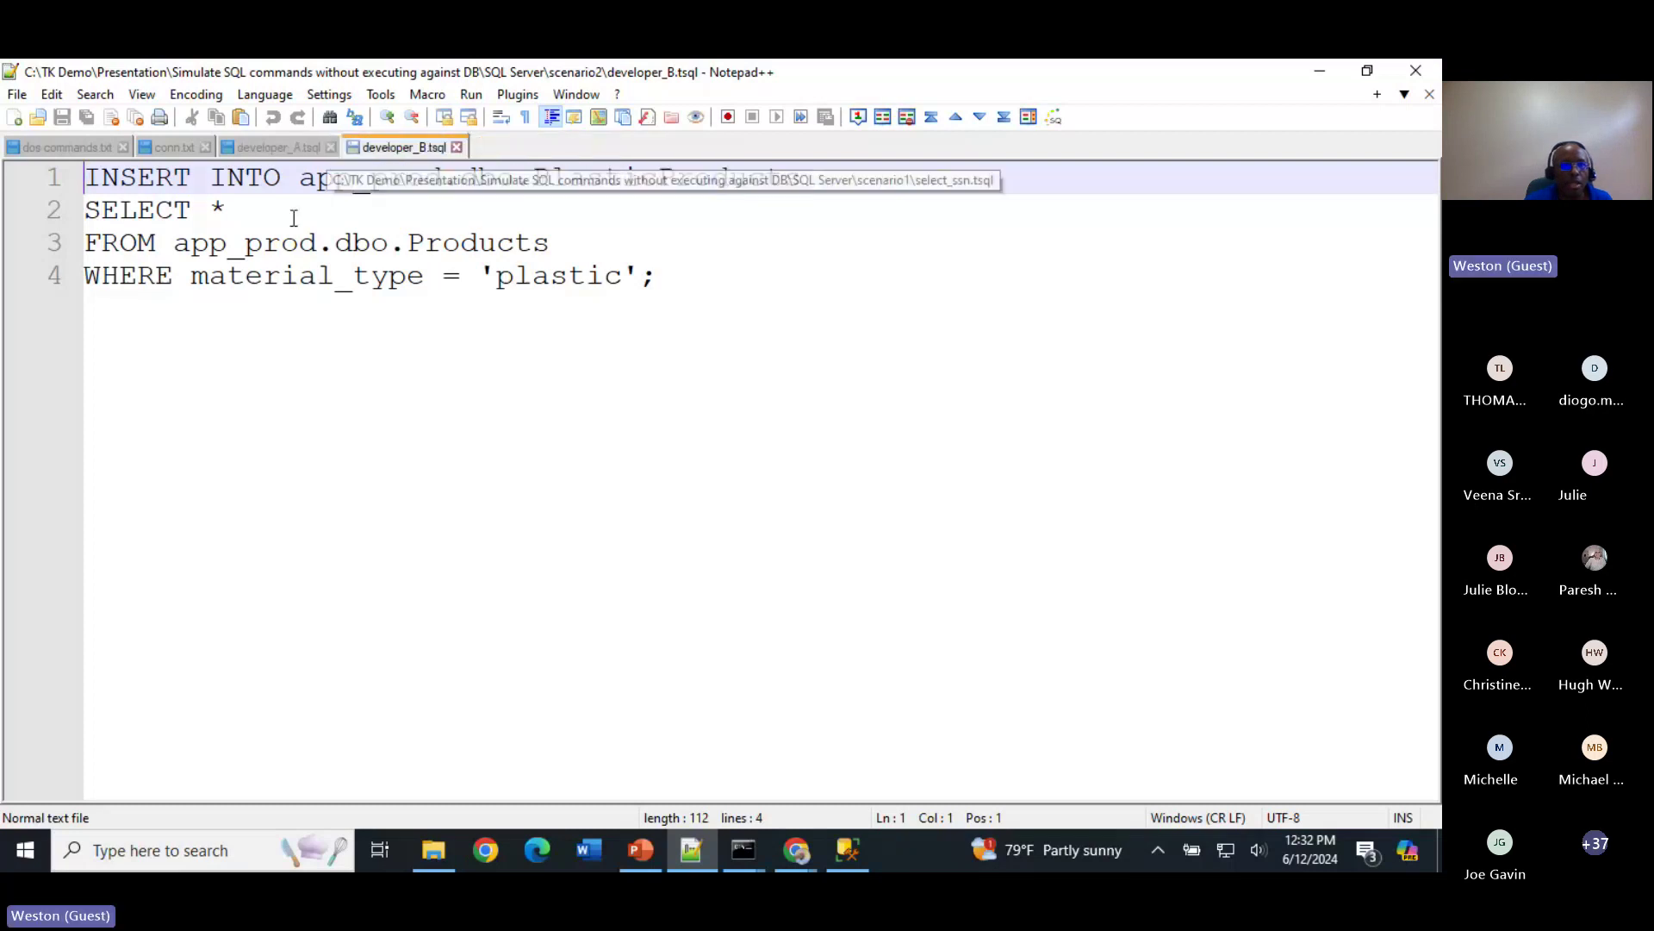
Step: Compare developer_A.tsql's ALTER TABLE statement on Products with developer_B.tsql's INSERT INTO PlasticProducts statement
click(277, 147)
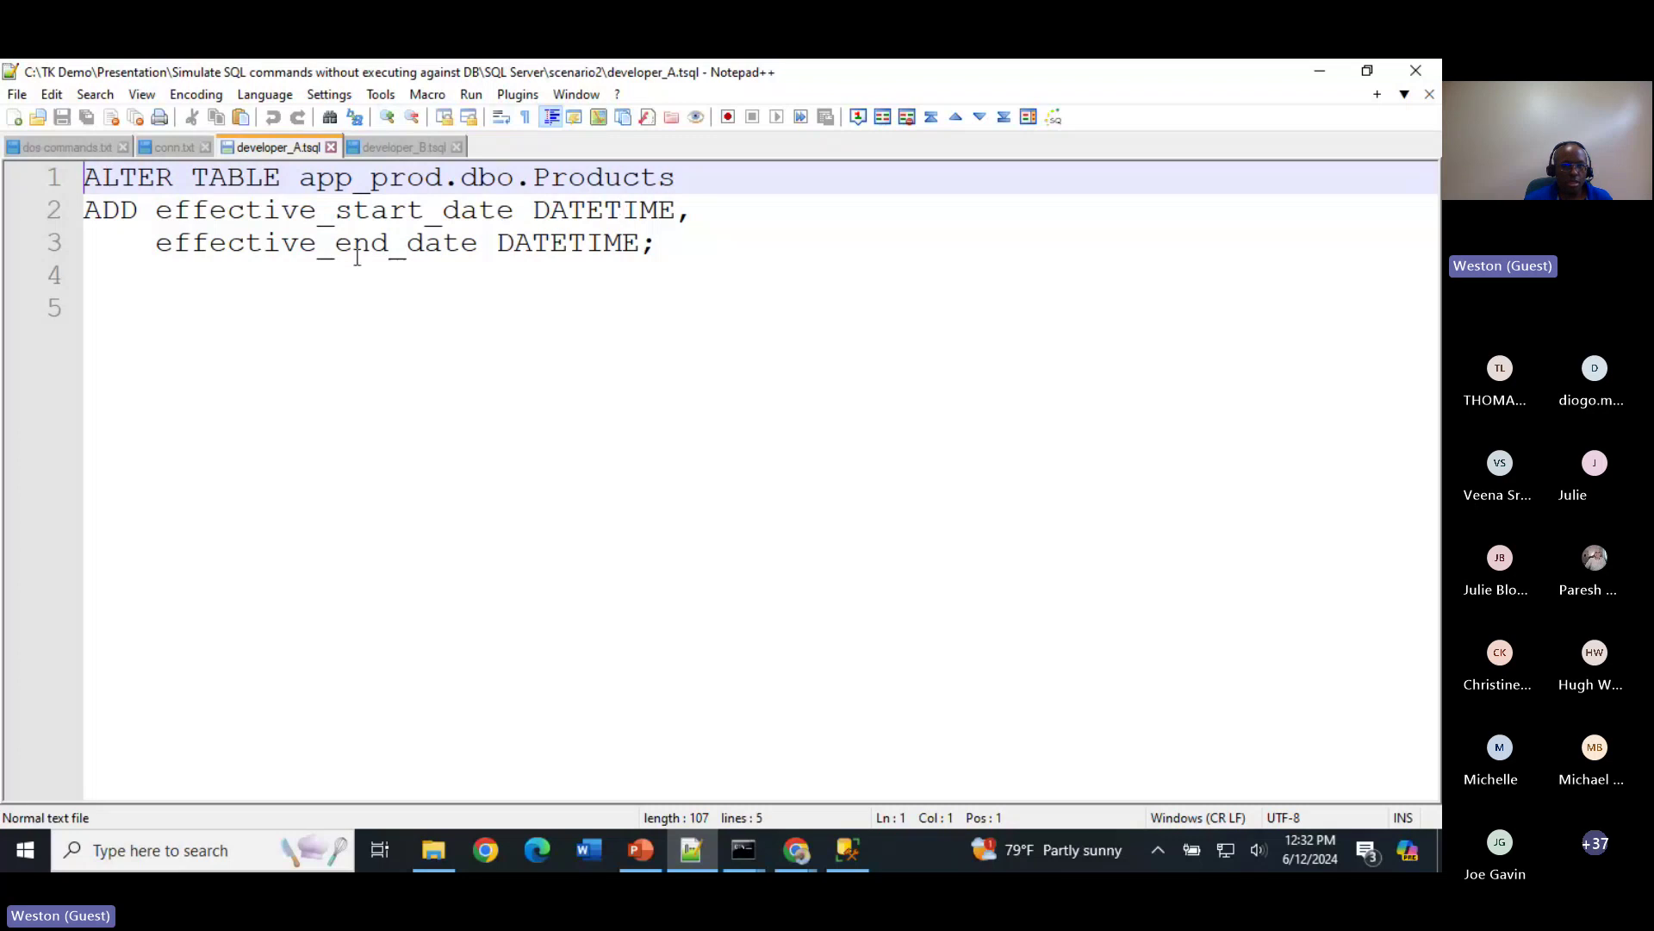
drag(84, 209, 591, 270)
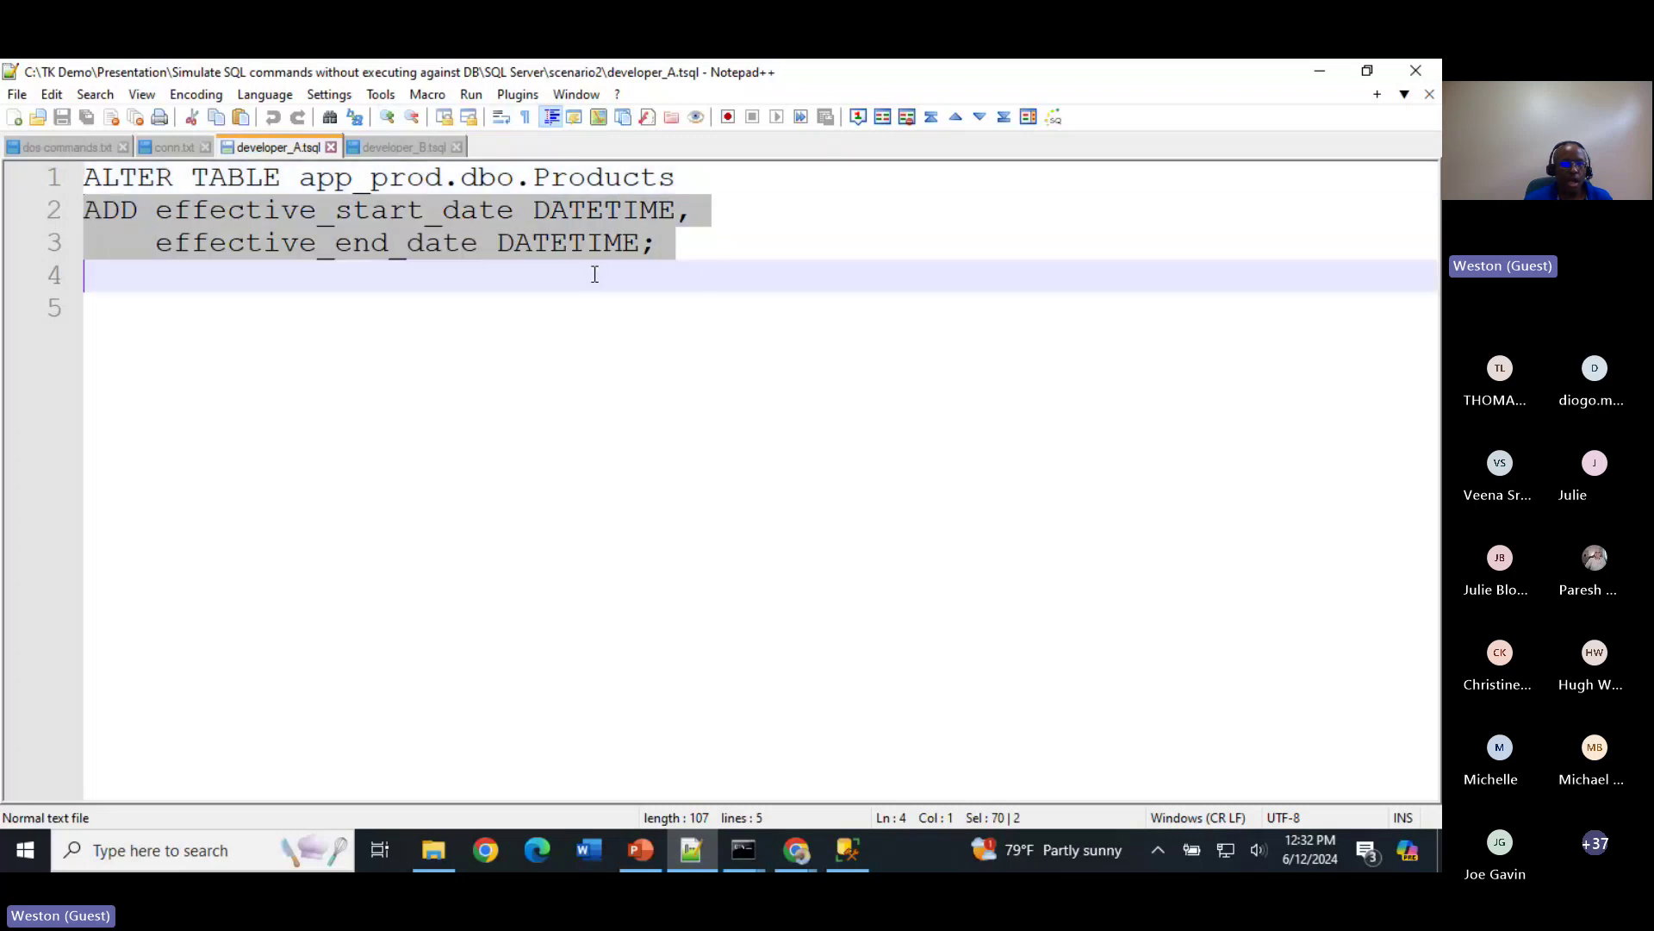
click(424, 152)
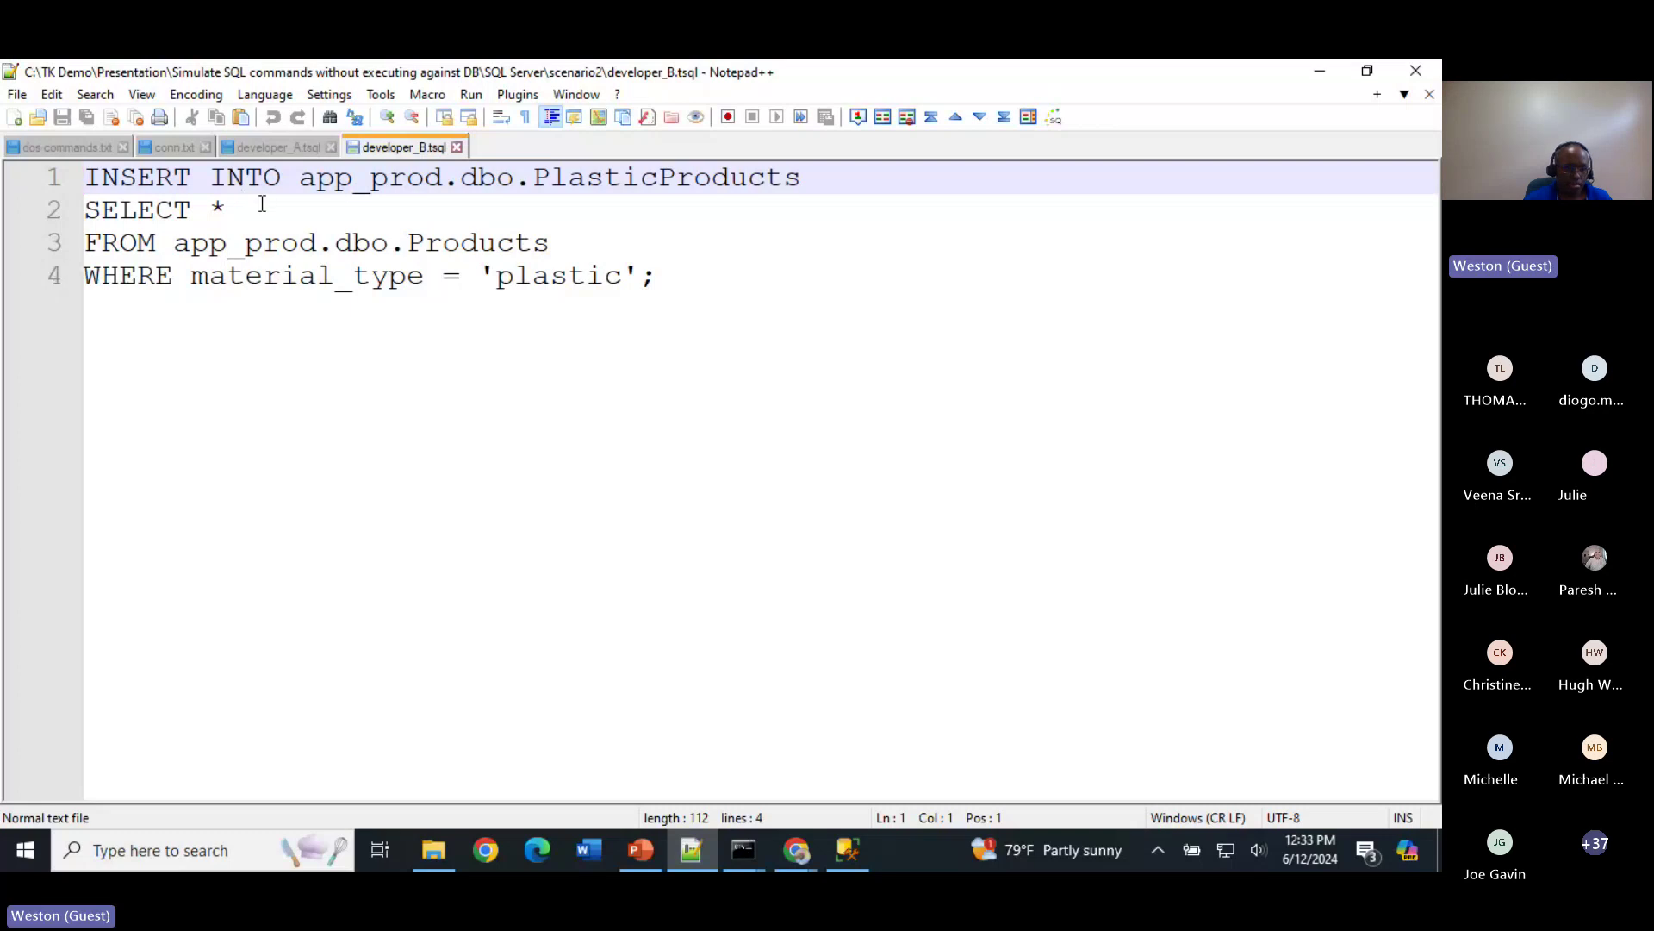
click(271, 153)
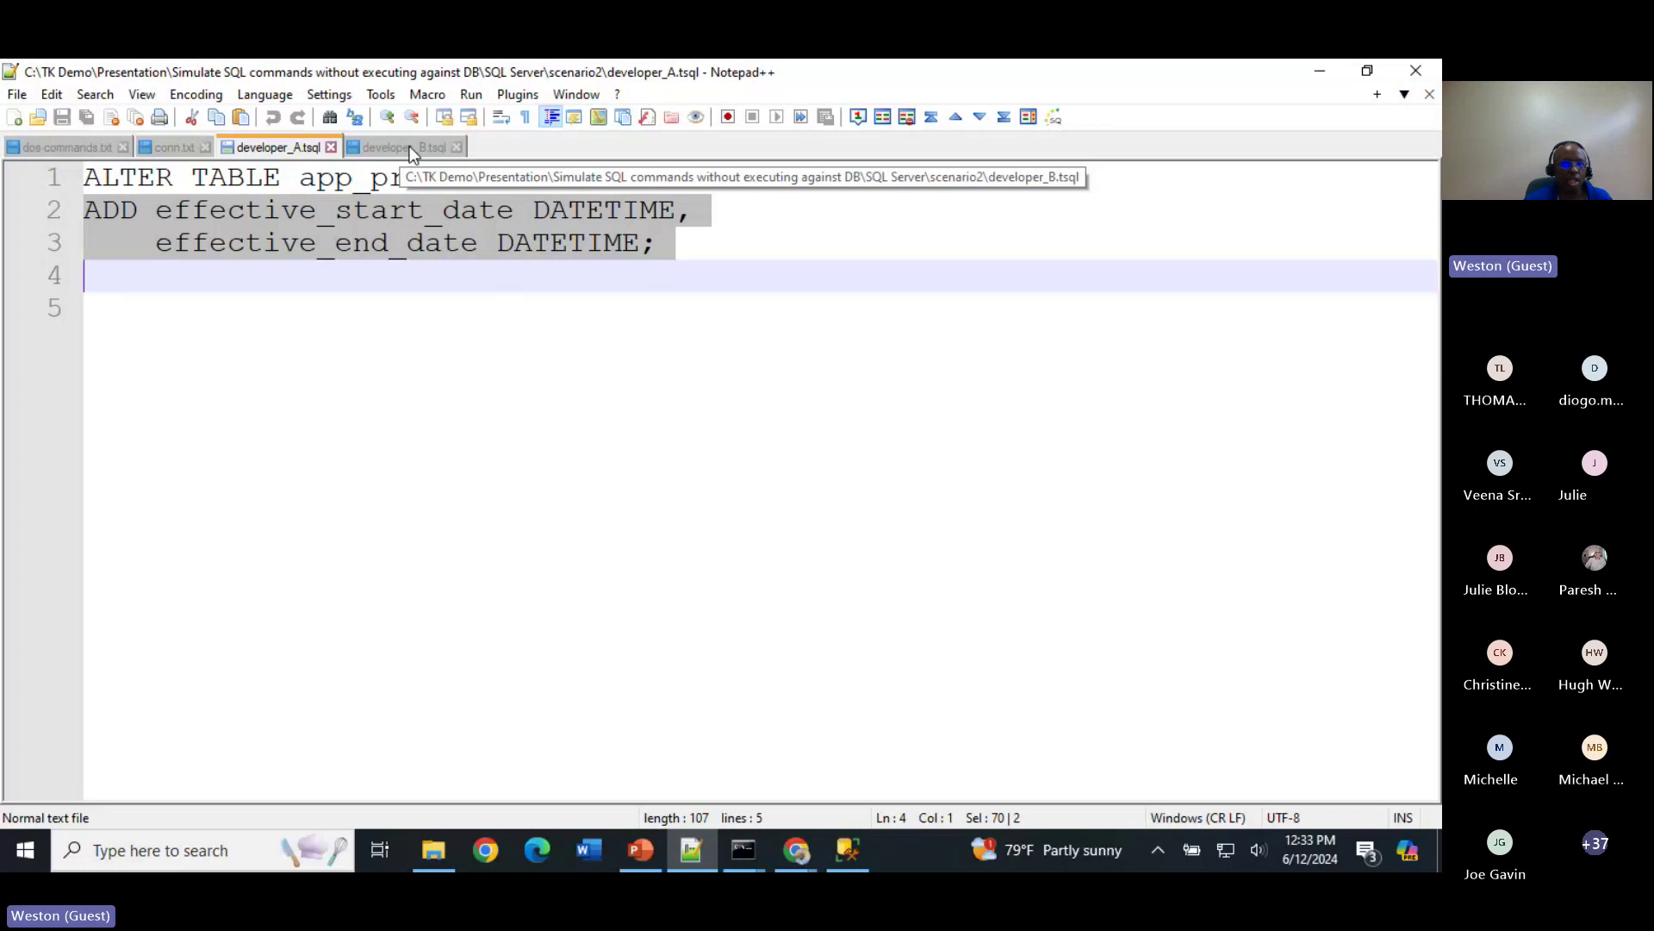
Step: Check the Postview Merge results for both scripts, and return to Notepad++ to reread developer_A.tsql and developer_B.tsql
click(1332, 75)
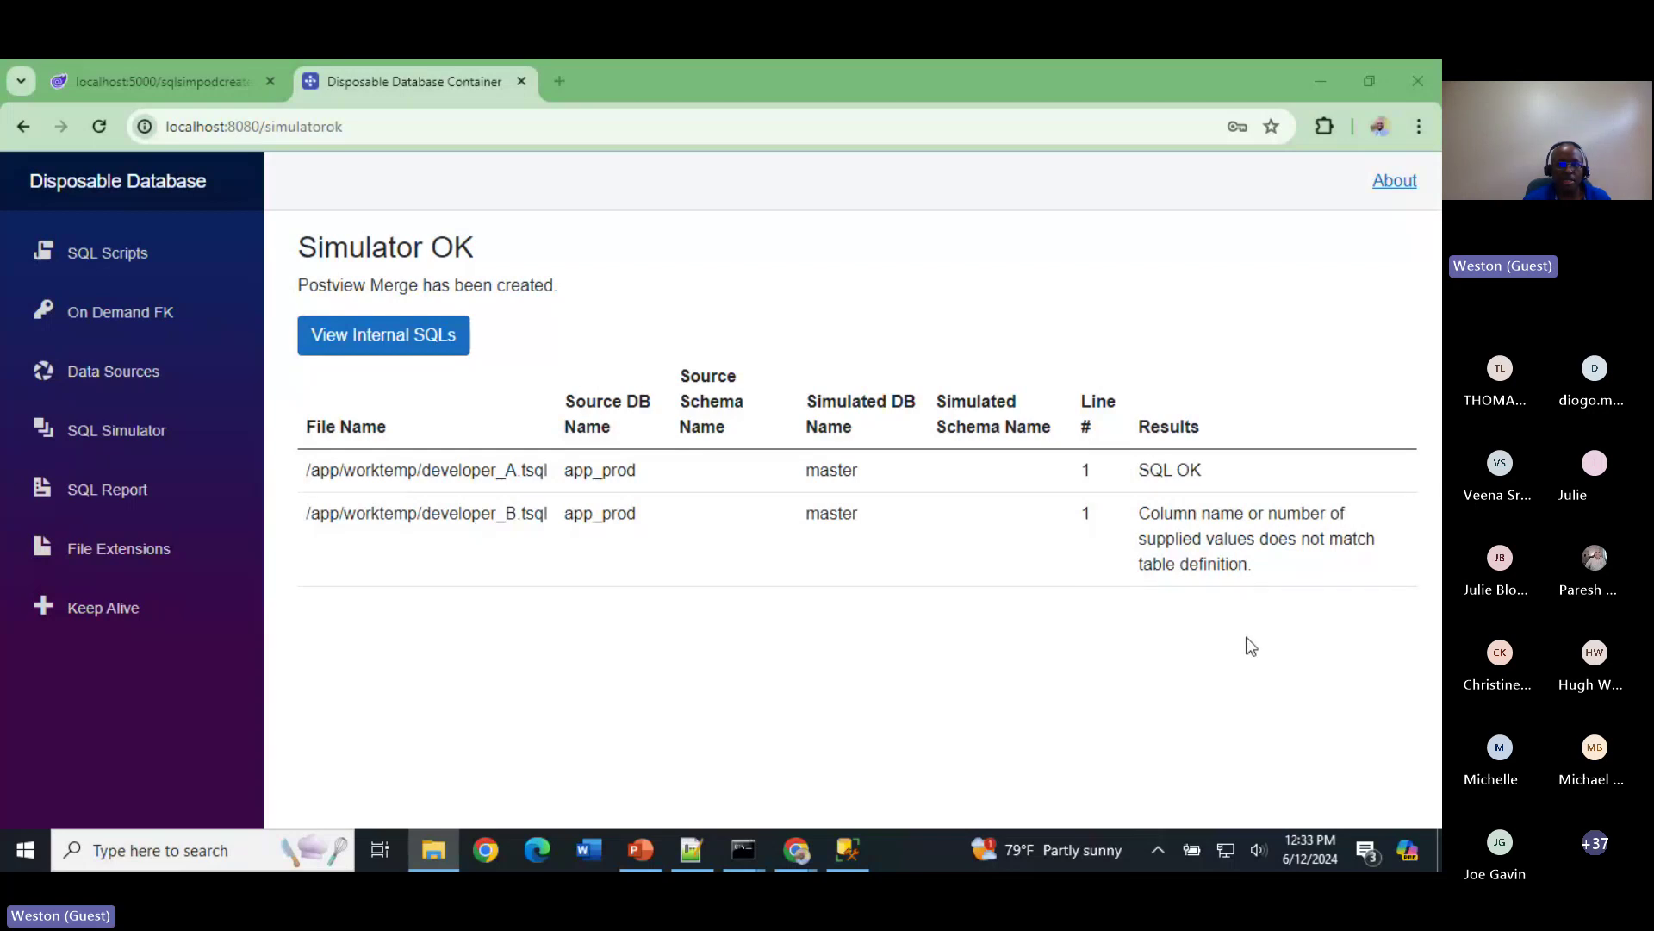
click(713, 850)
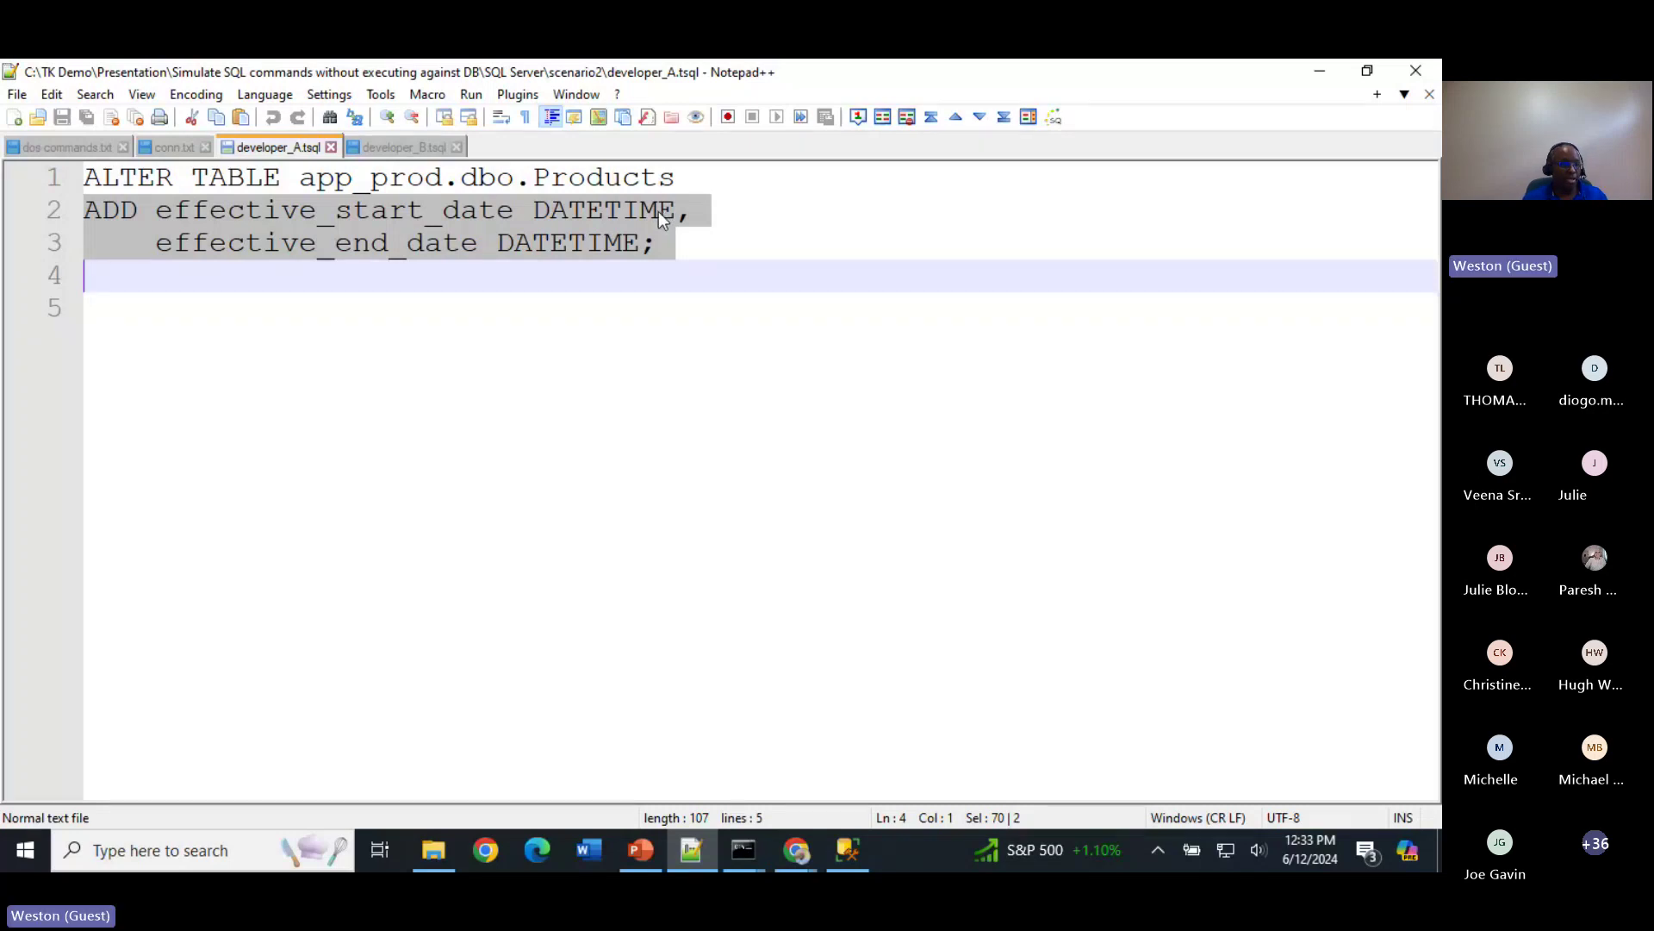
click(407, 152)
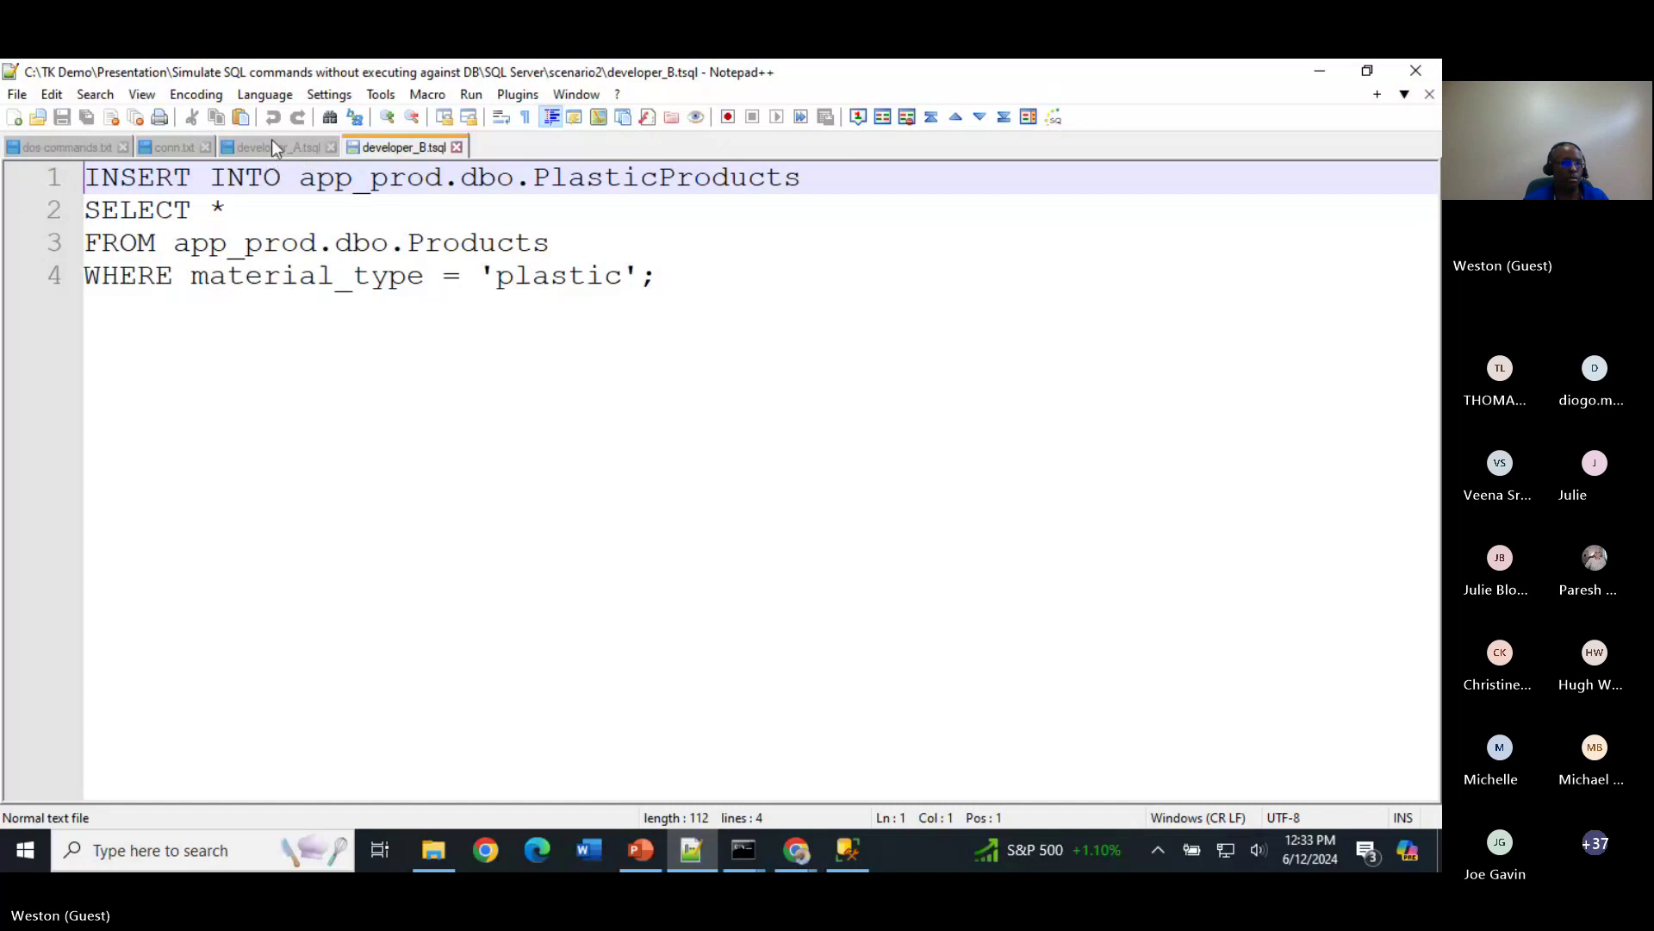
Step: Compare the effective date columns that developer_A.tsql adds to Products with the INSERT INTO PlasticProducts target in developer_B.tsql
click(272, 143)
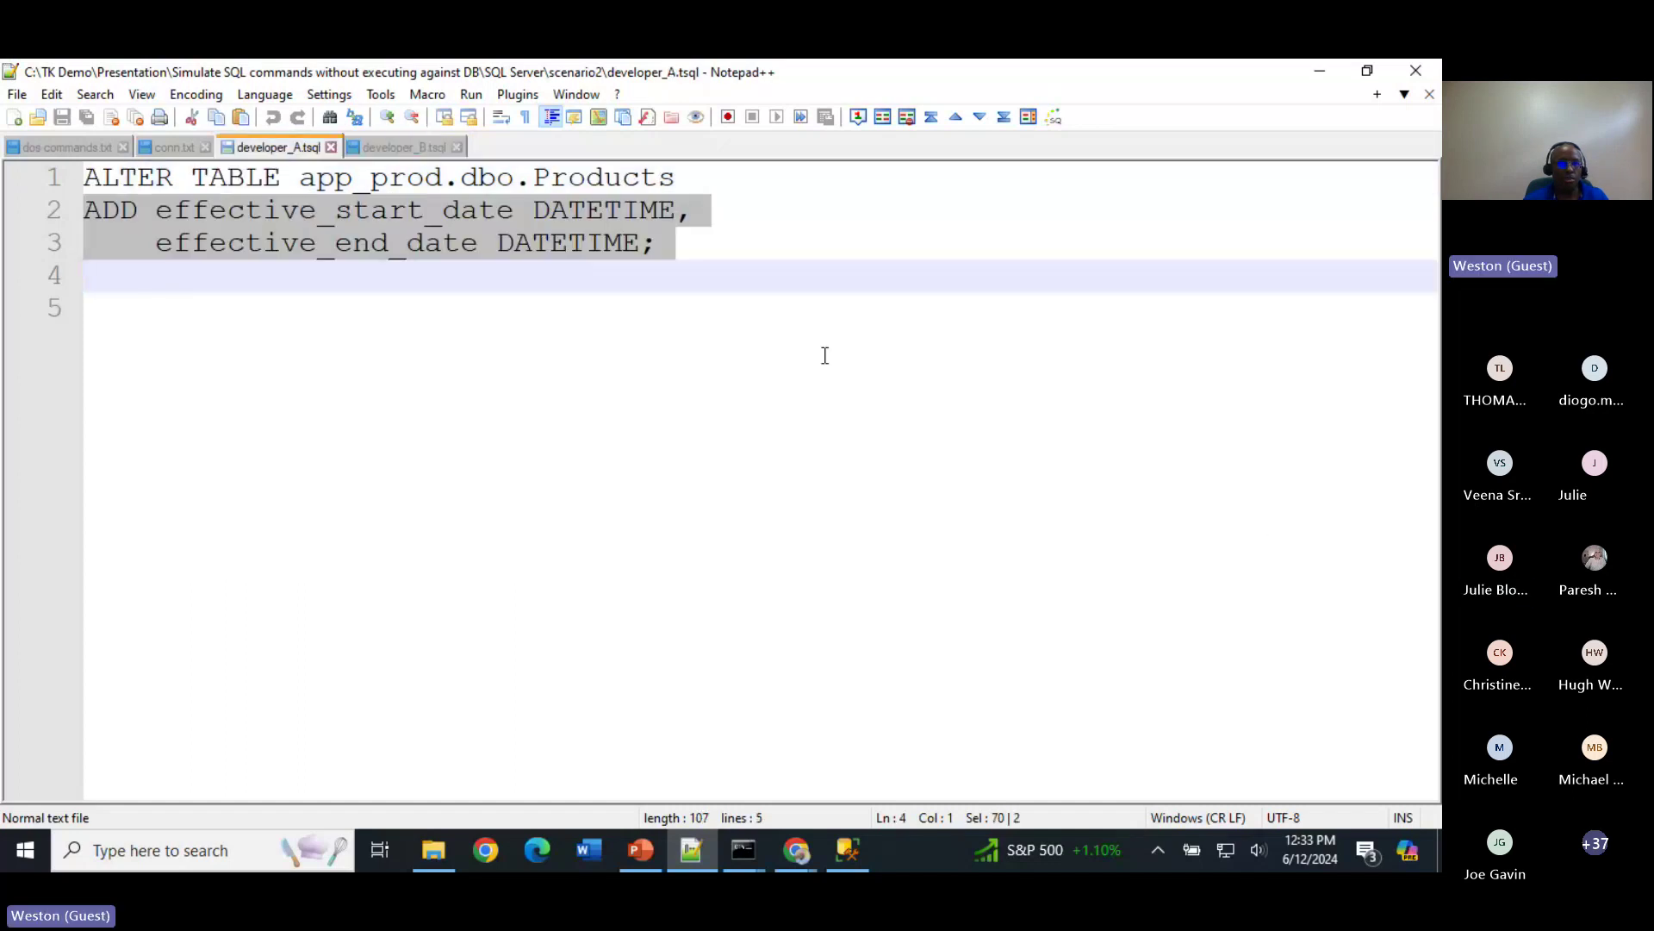
click(397, 146)
click(278, 147)
click(717, 184)
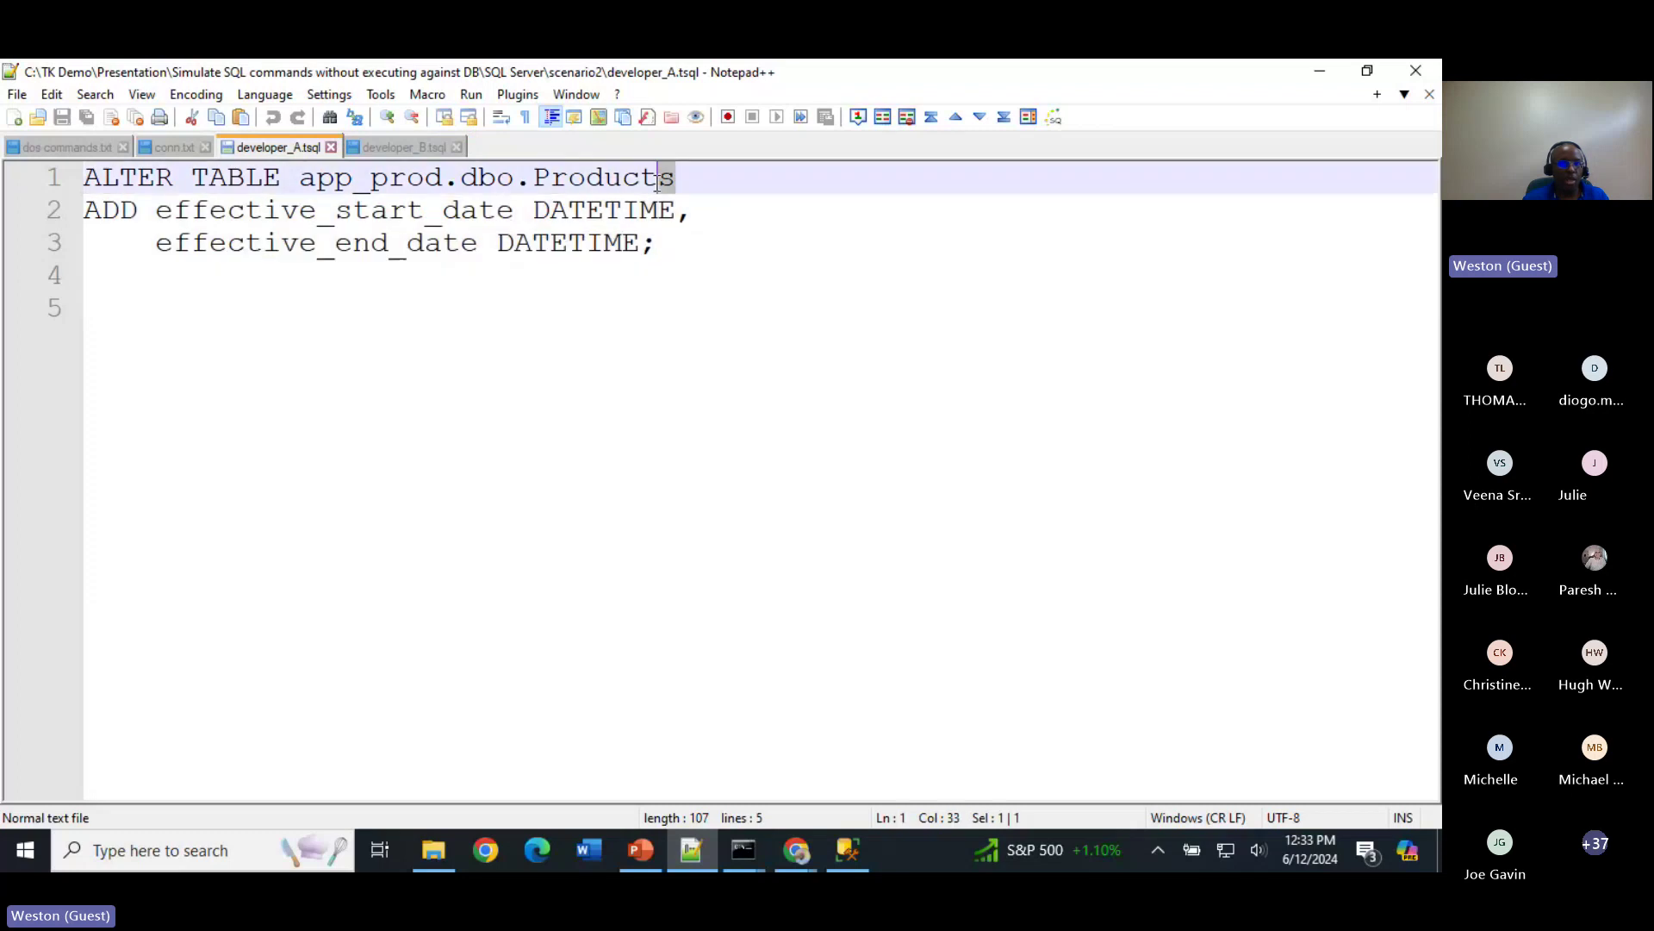
key(ctrl+shift+Left)
drag(688, 264, 88, 220)
click(377, 149)
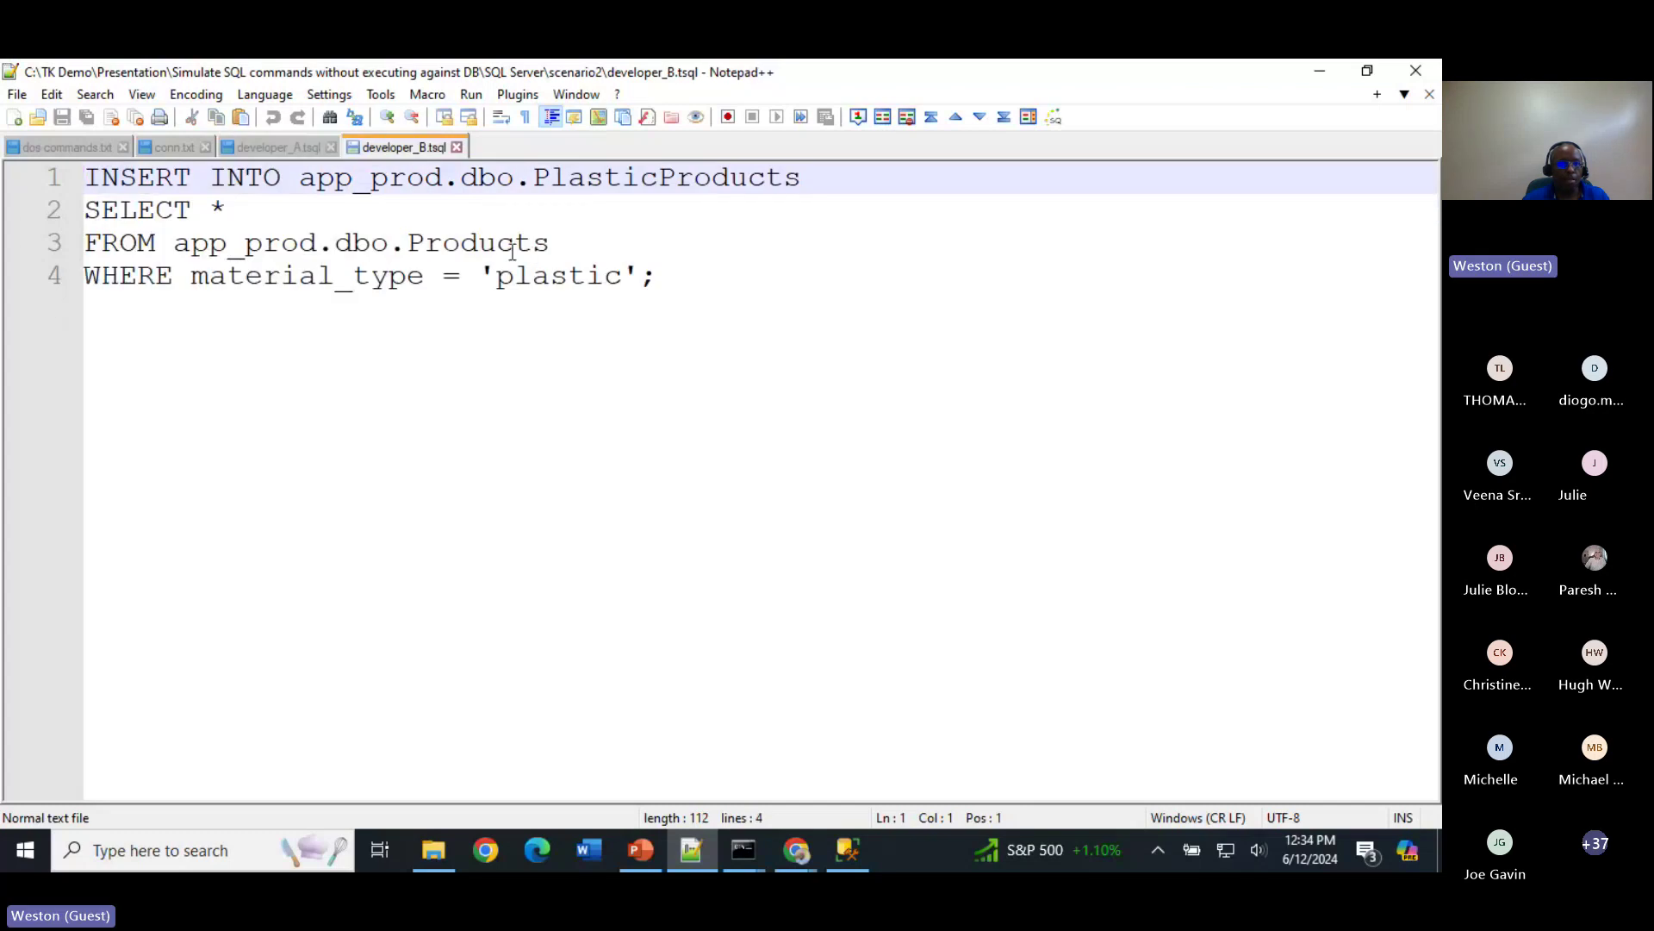
click(853, 174)
drag(853, 174, 315, 177)
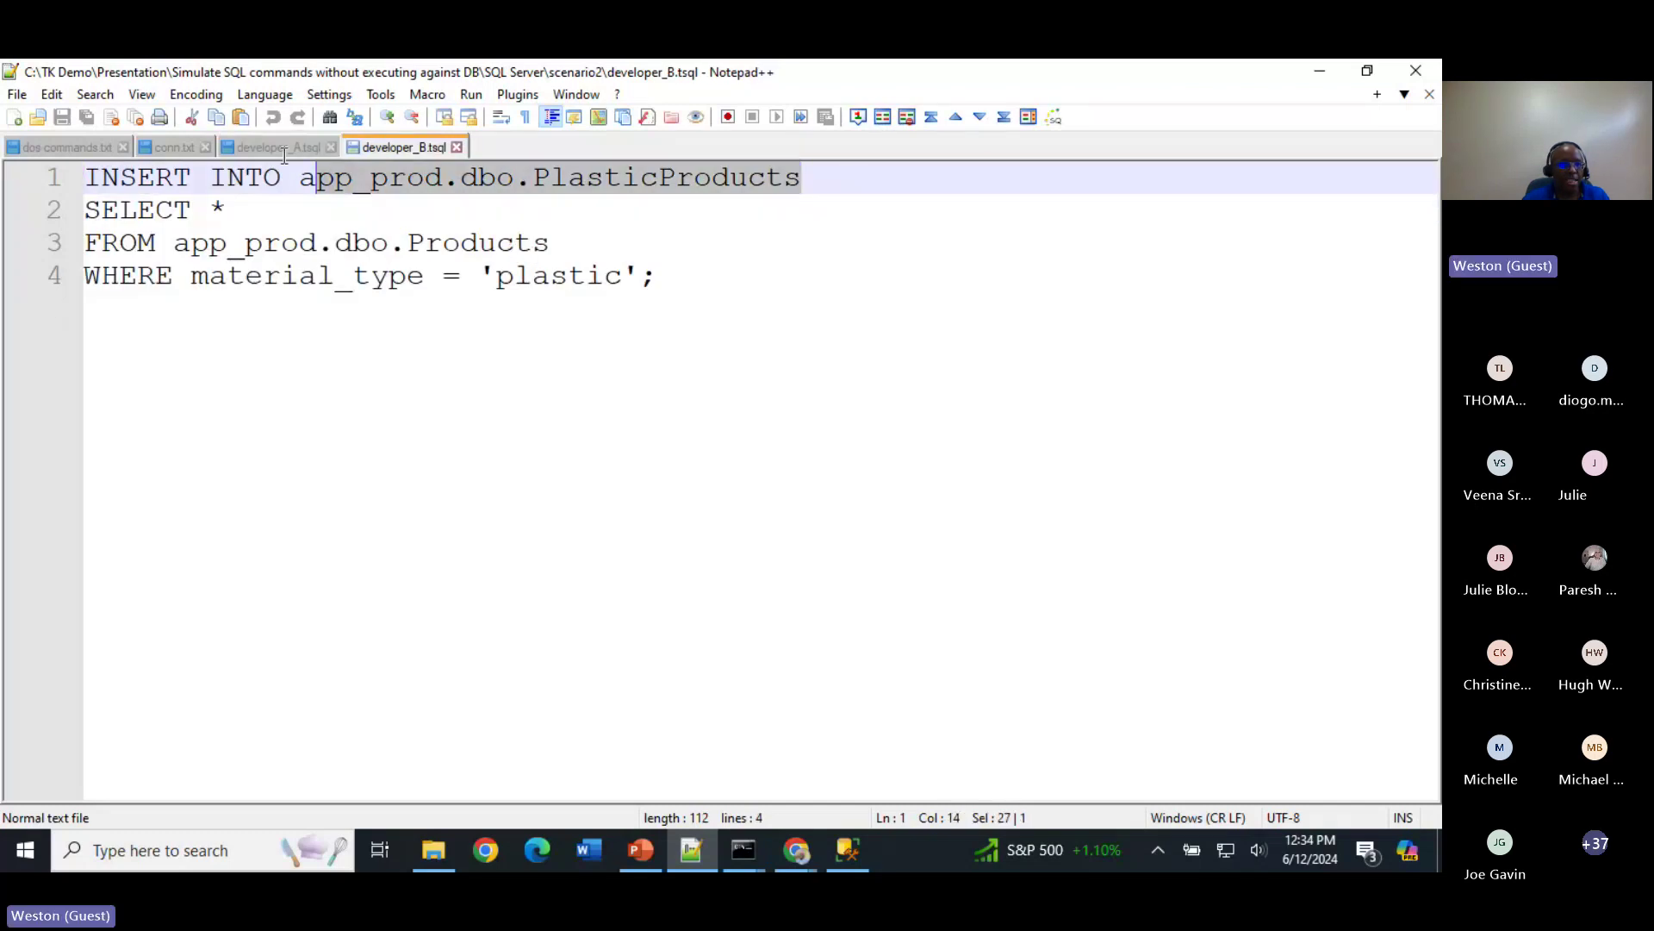
key(shift+Home)
click(282, 148)
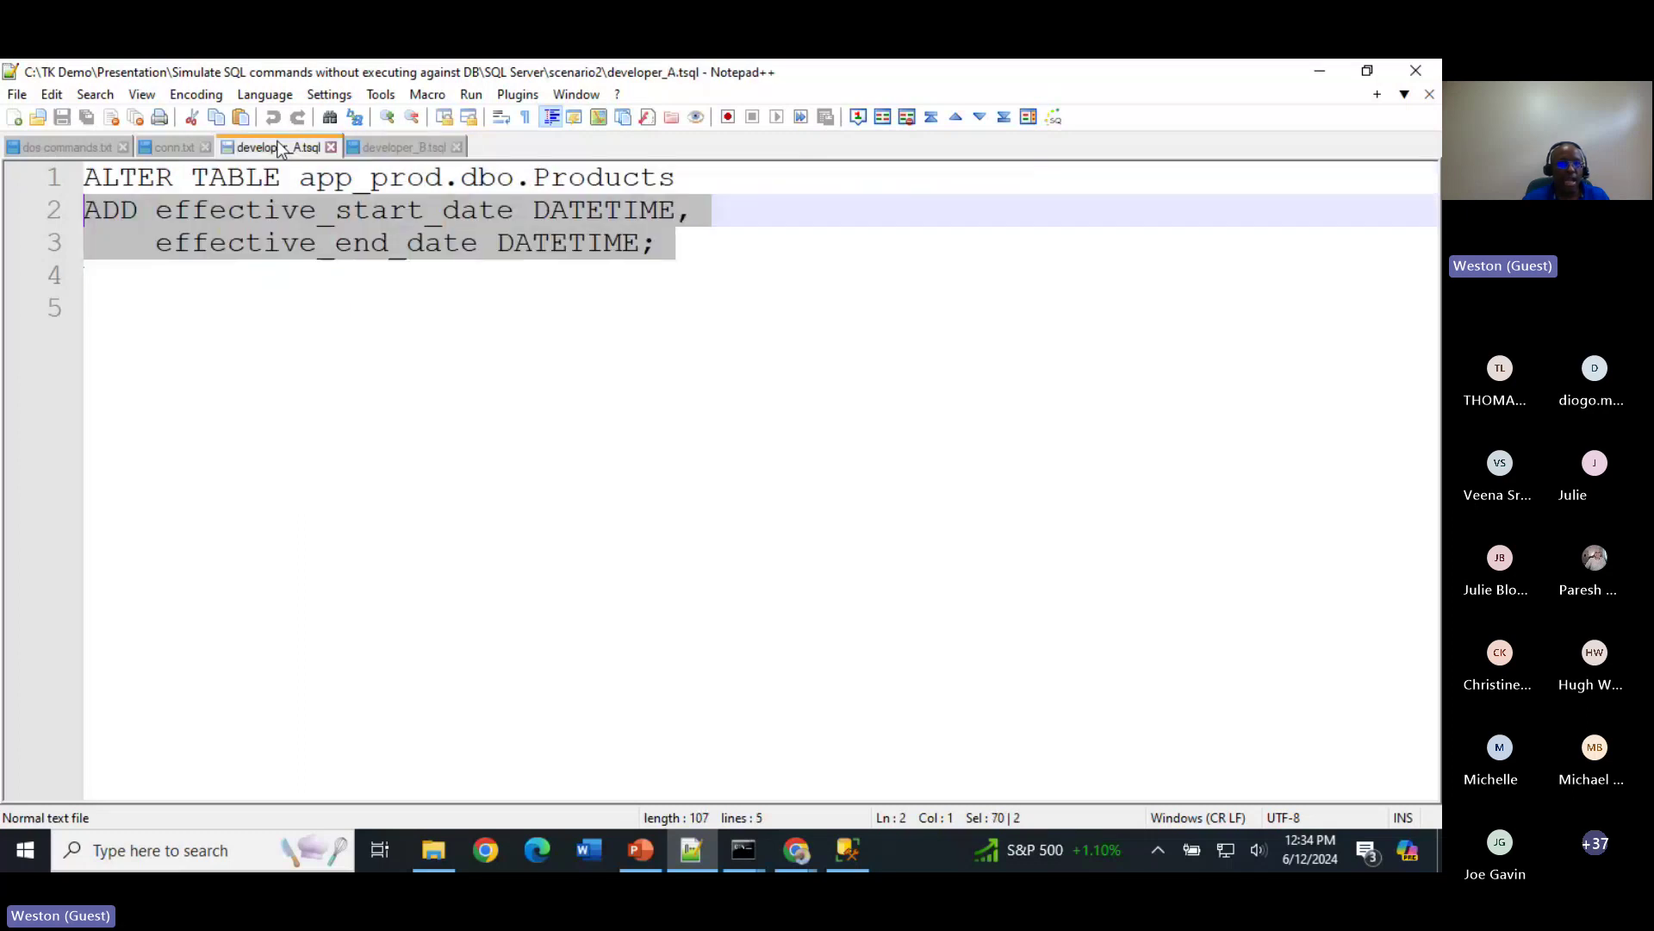
Step: Examine the SELECT * query on Products in developer_B.tsql against the DATETIME columns added in developer_A.tsql
click(703, 258)
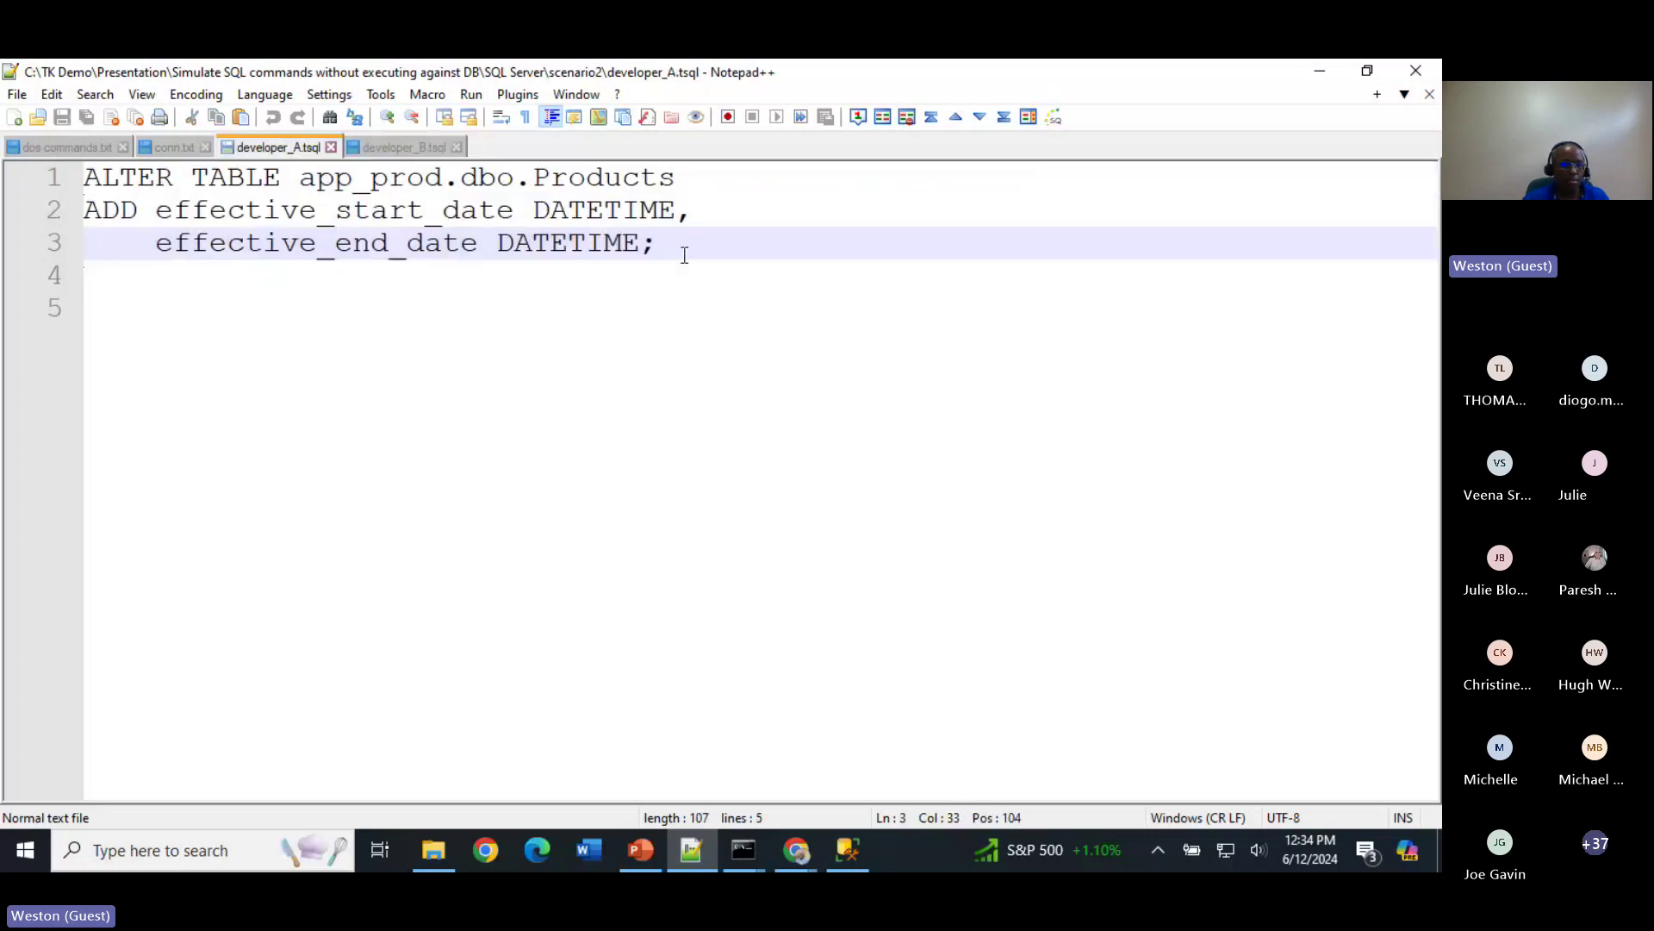
click(401, 148)
click(684, 289)
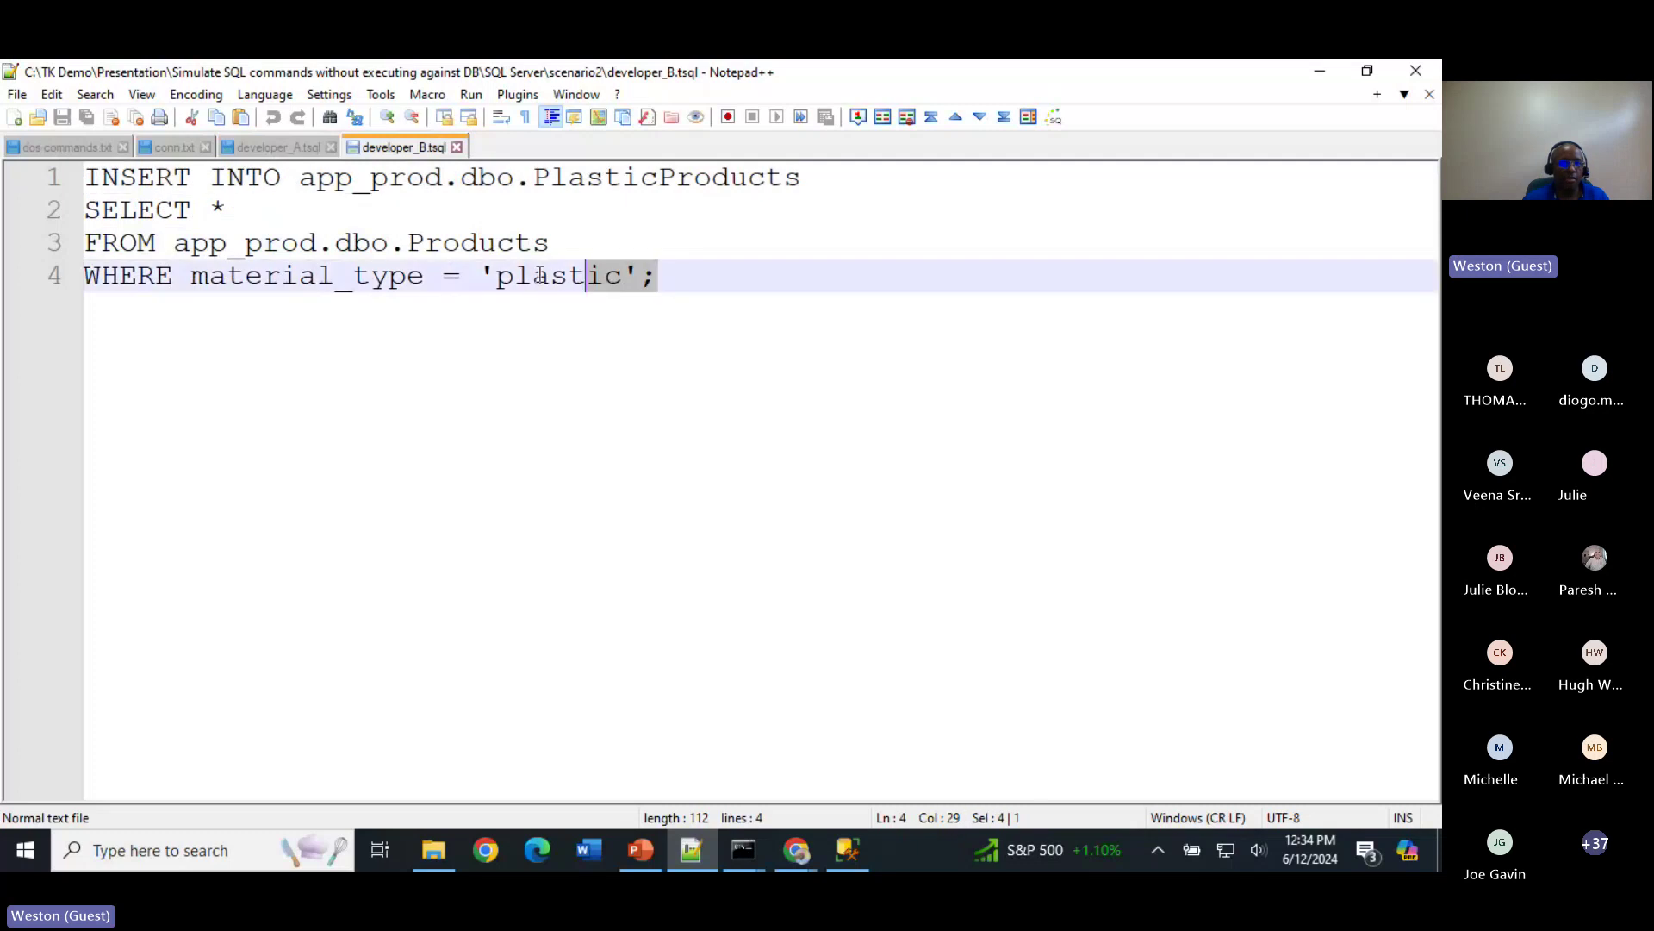
key(shift+Up)
key(shift+Up)
key(shift+Home)
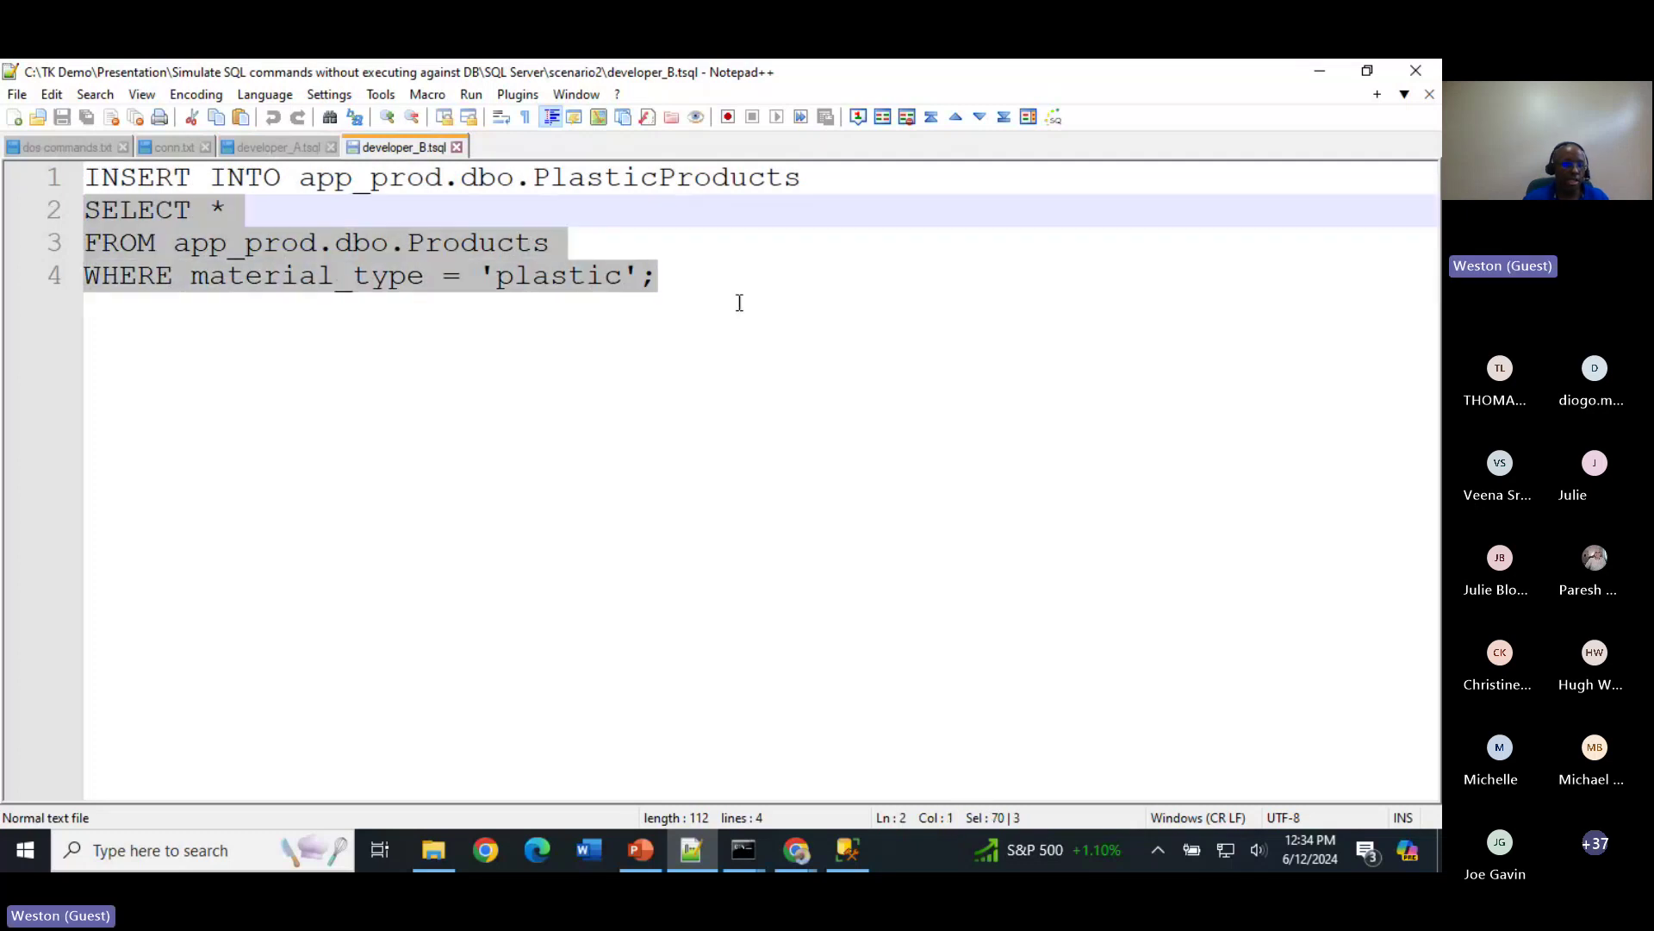
click(206, 208)
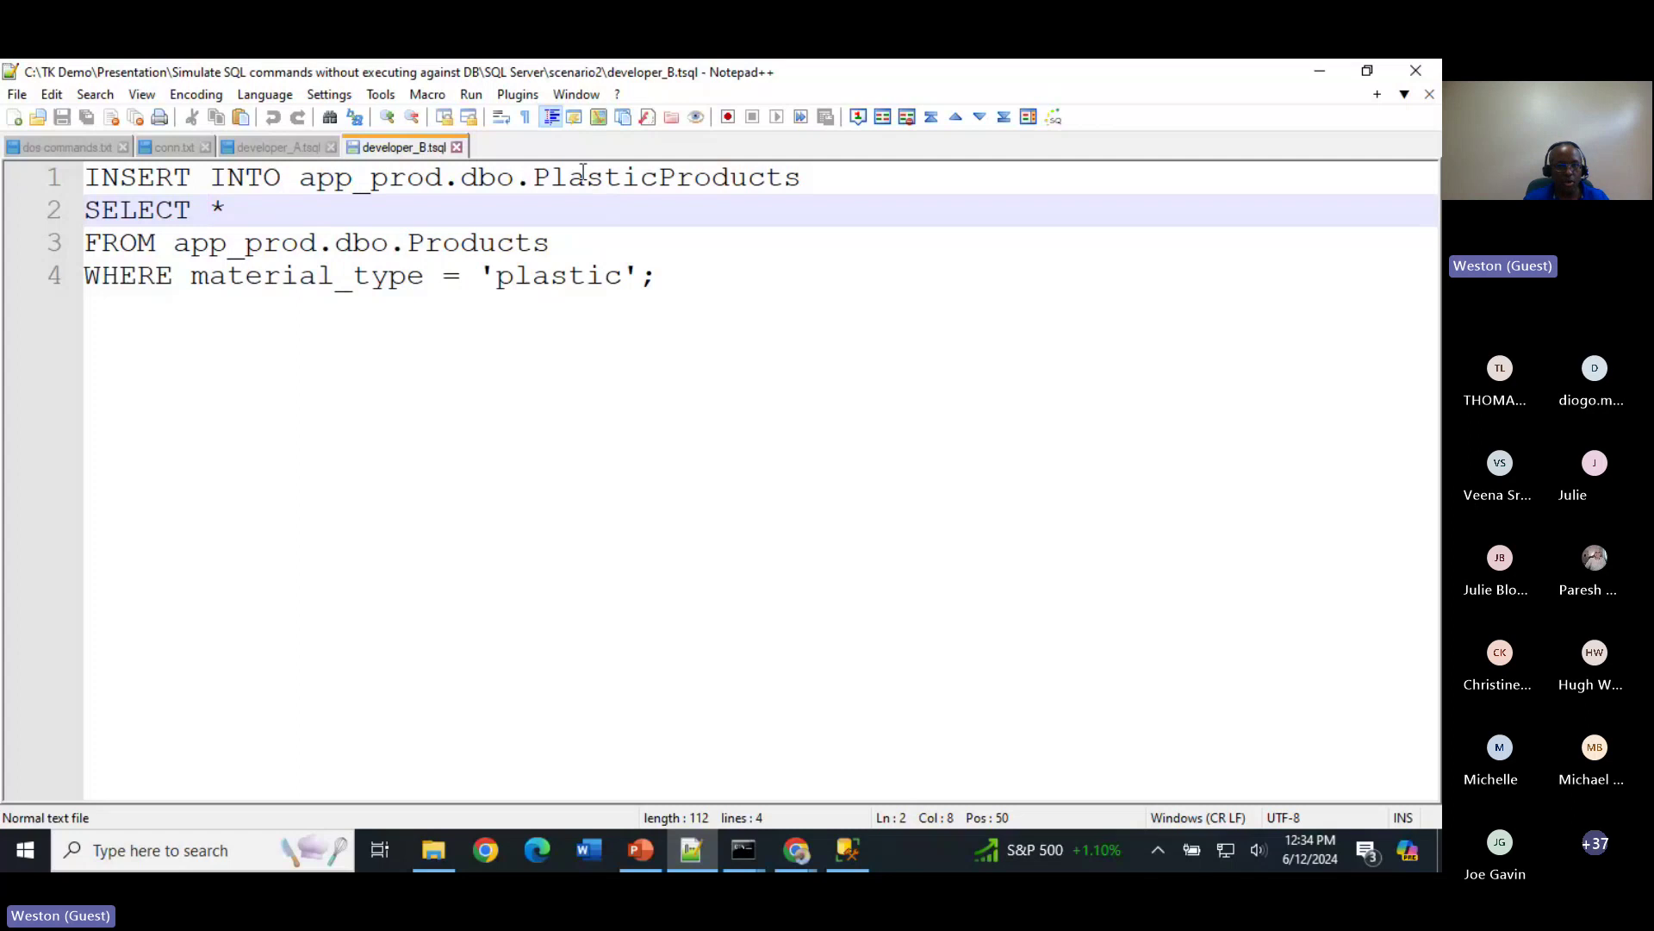
click(300, 150)
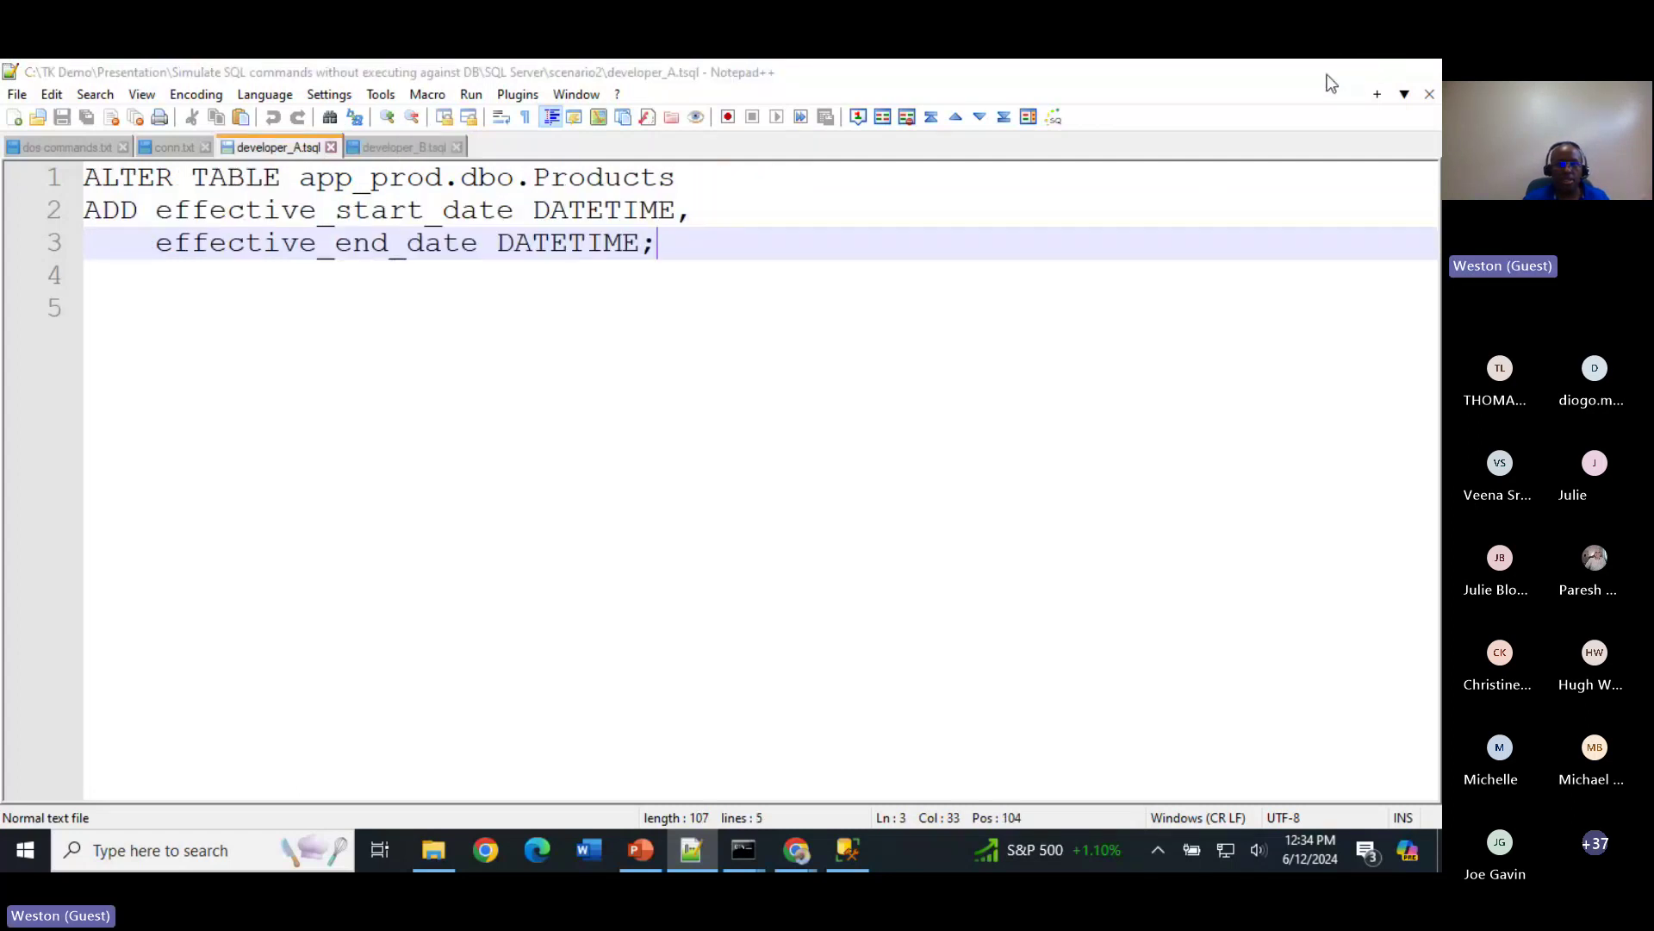
Step: Switch to the Disposable Database page in Chrome, destroy the current merge and delete all uploaded SQL scripts
key(alt+Tab)
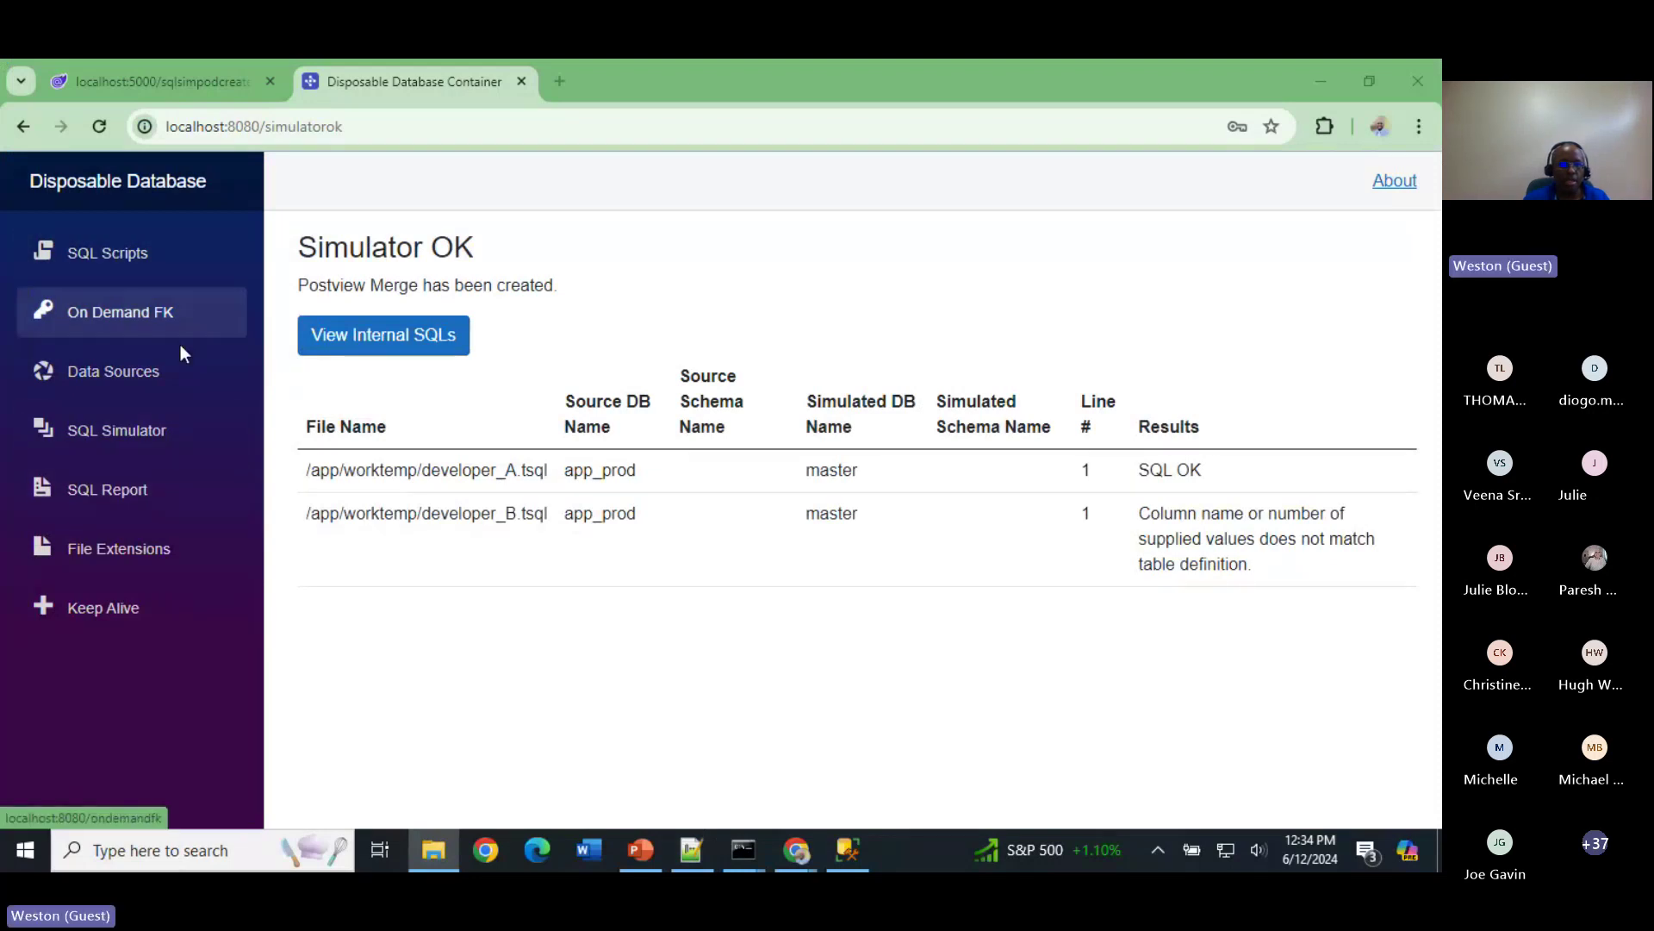
click(162, 429)
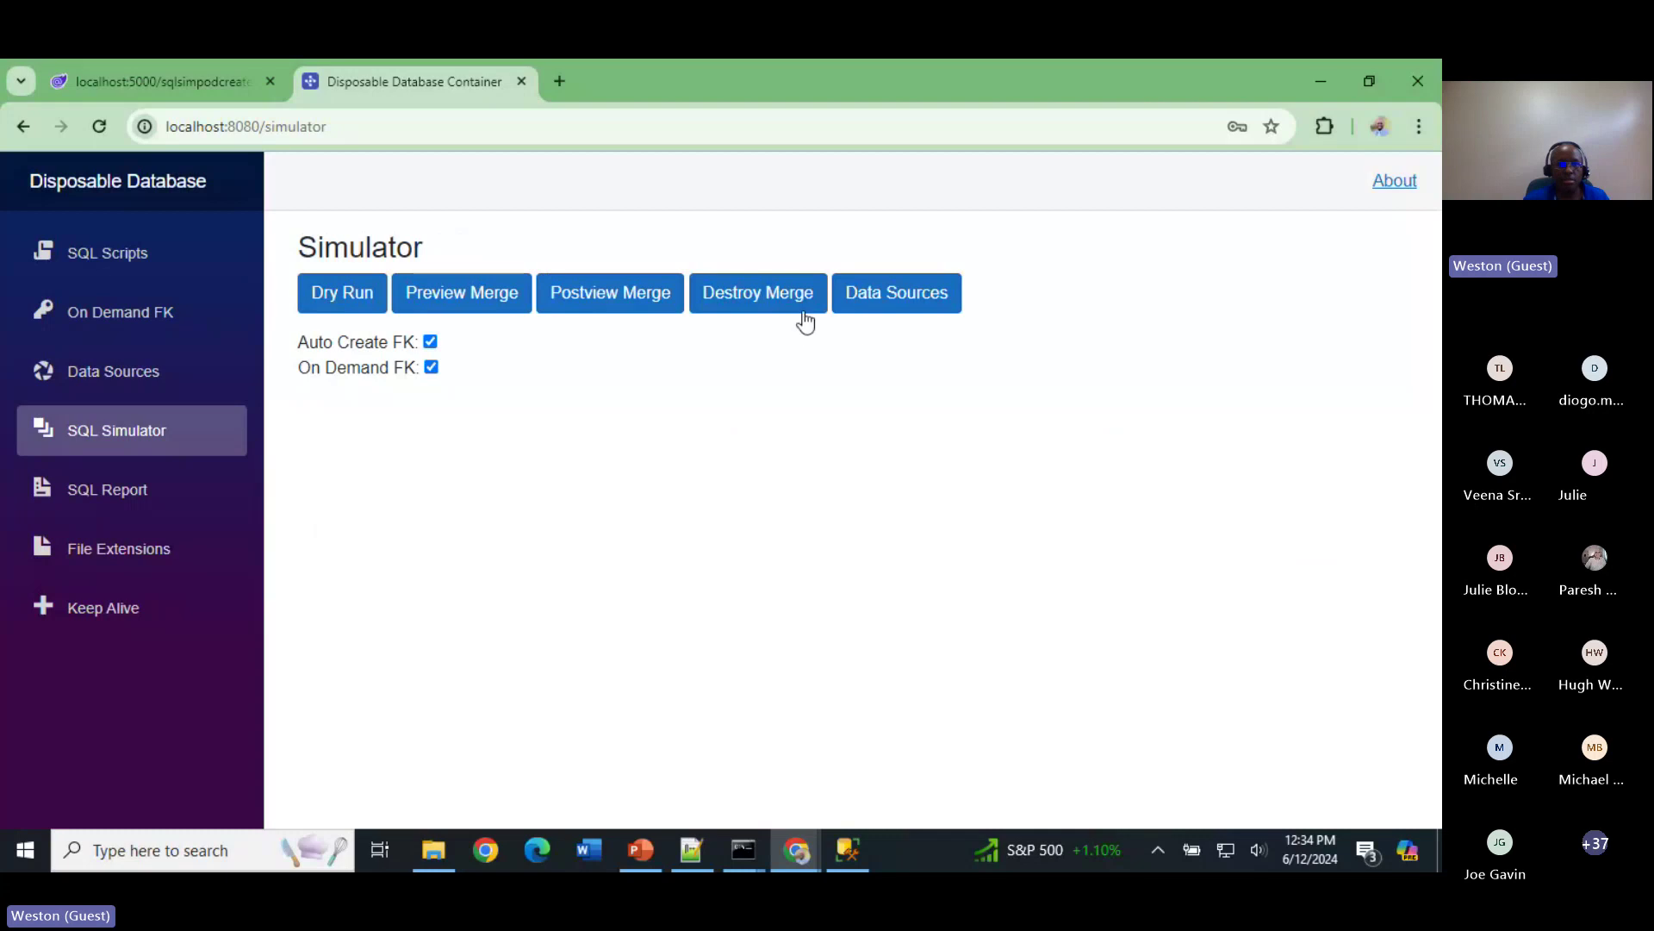
click(780, 300)
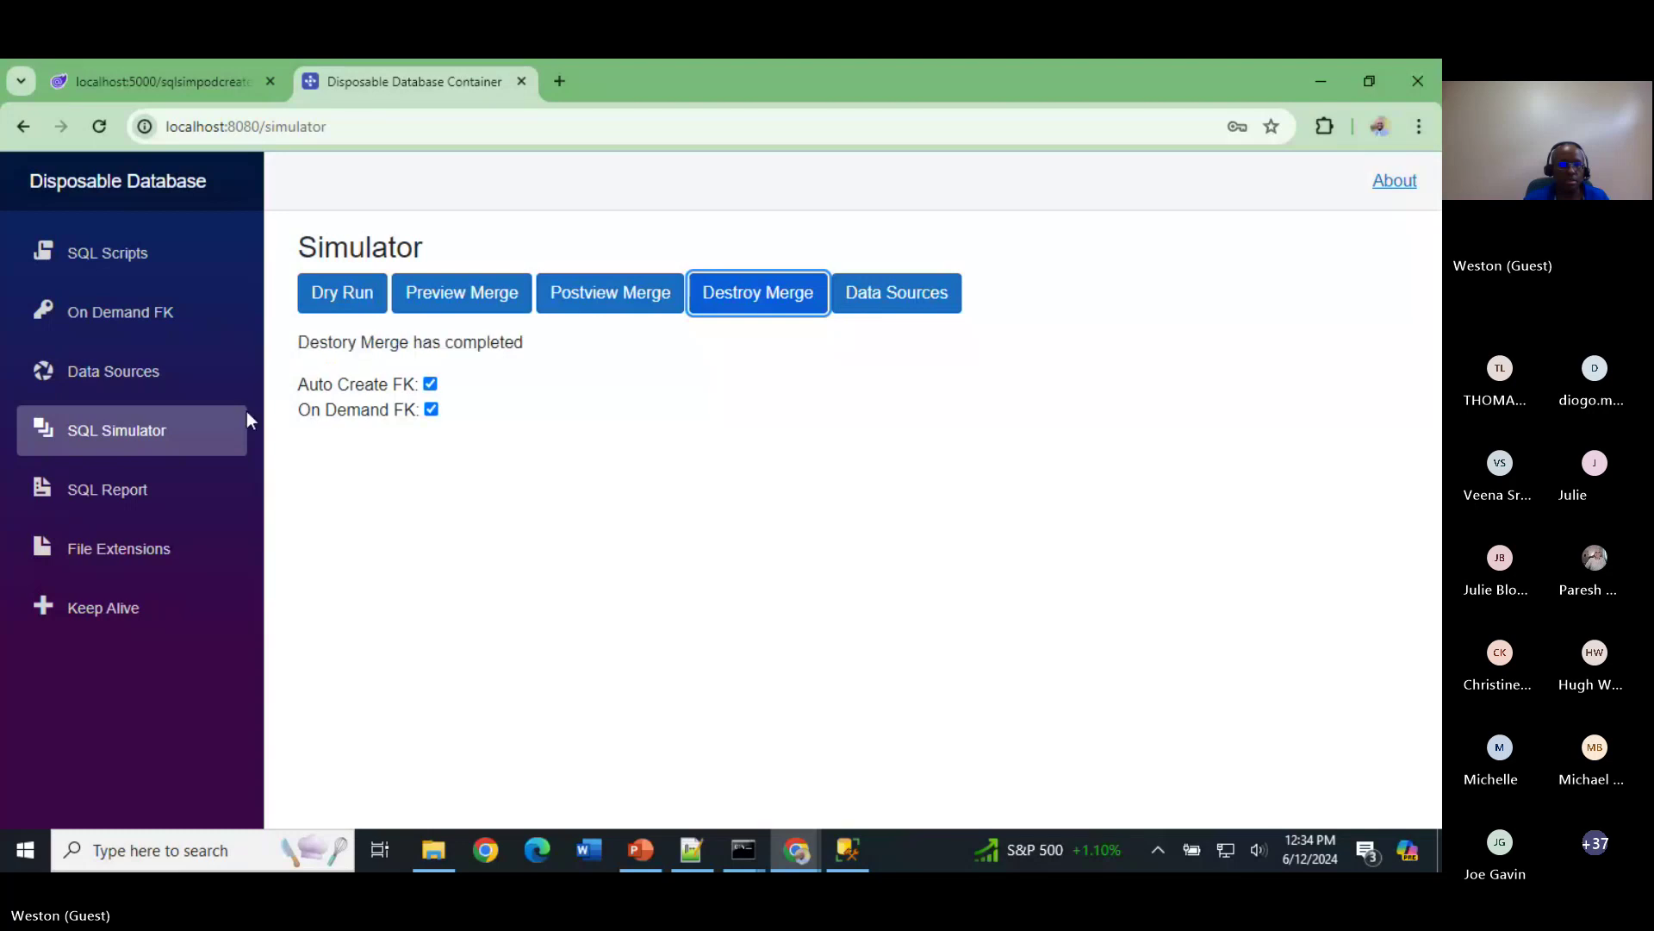
click(112, 254)
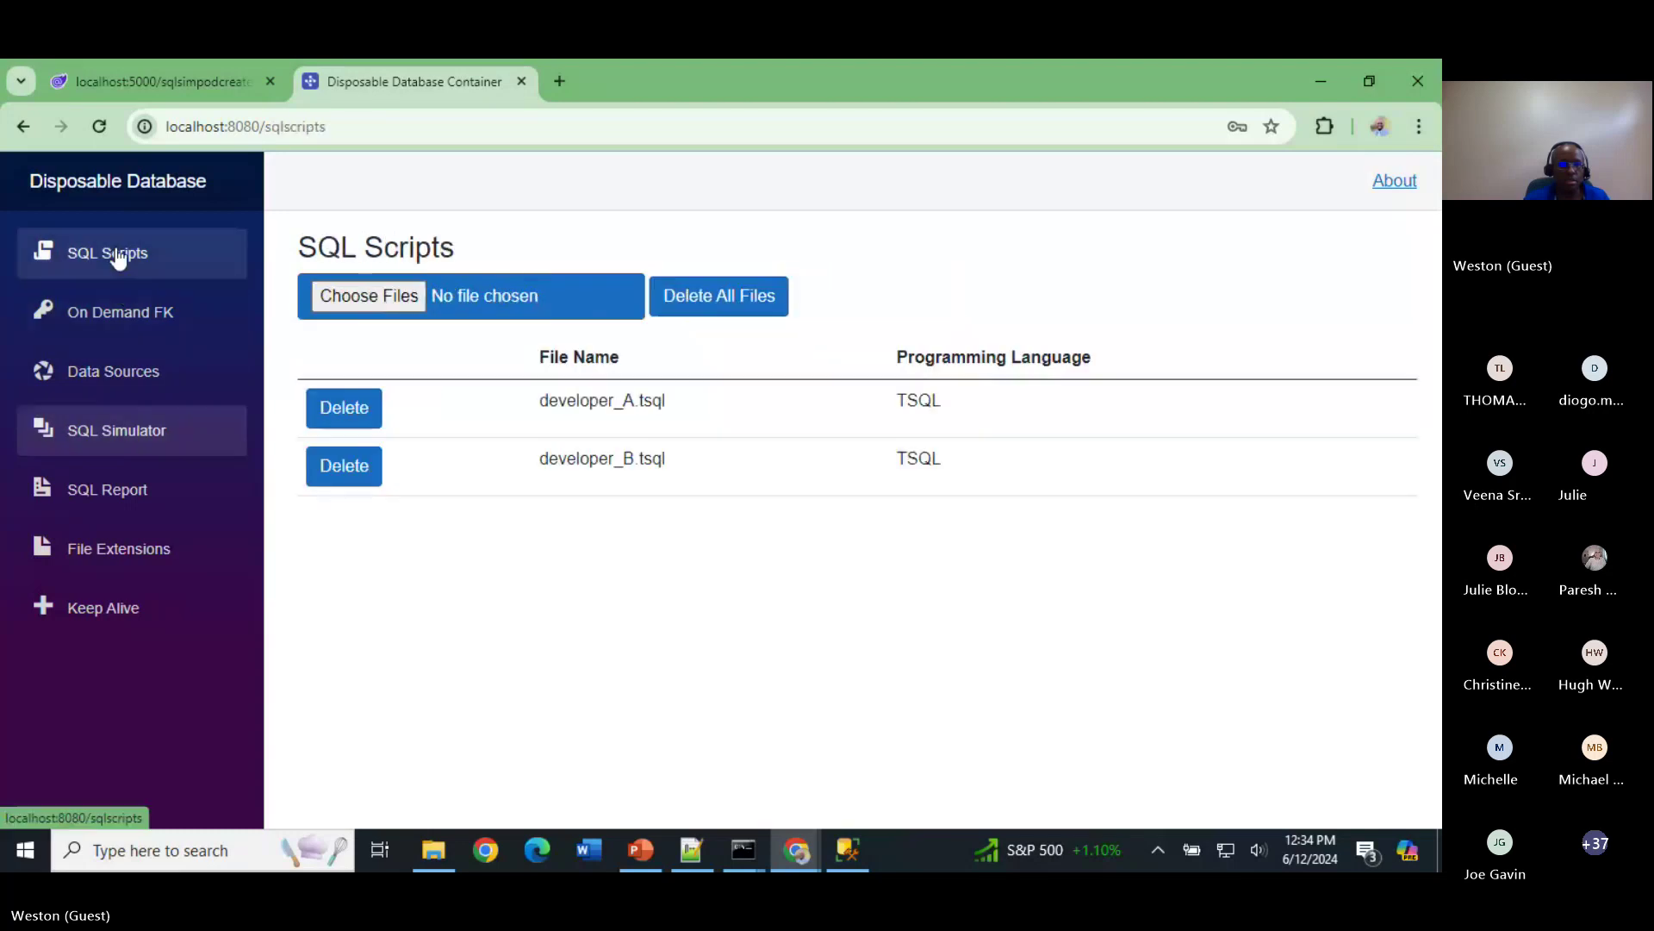
click(724, 297)
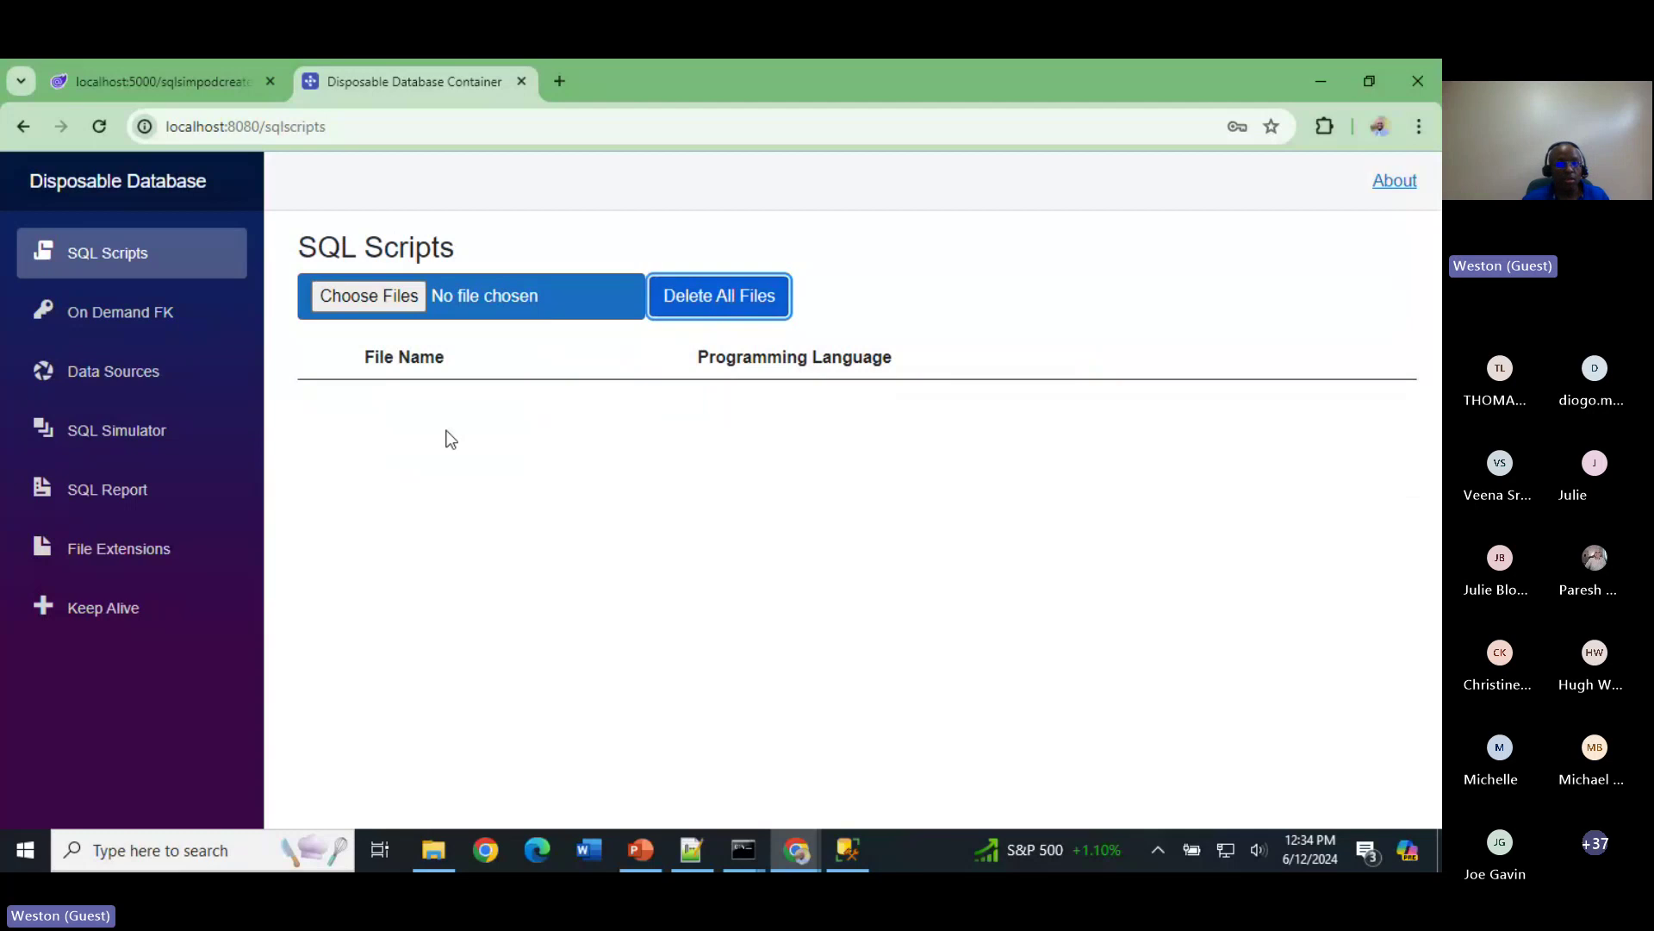
Step: Upload developer_B.tsql first and developer_A.tsql second from the scenario2 folder, and run Postview Merge on them
click(401, 302)
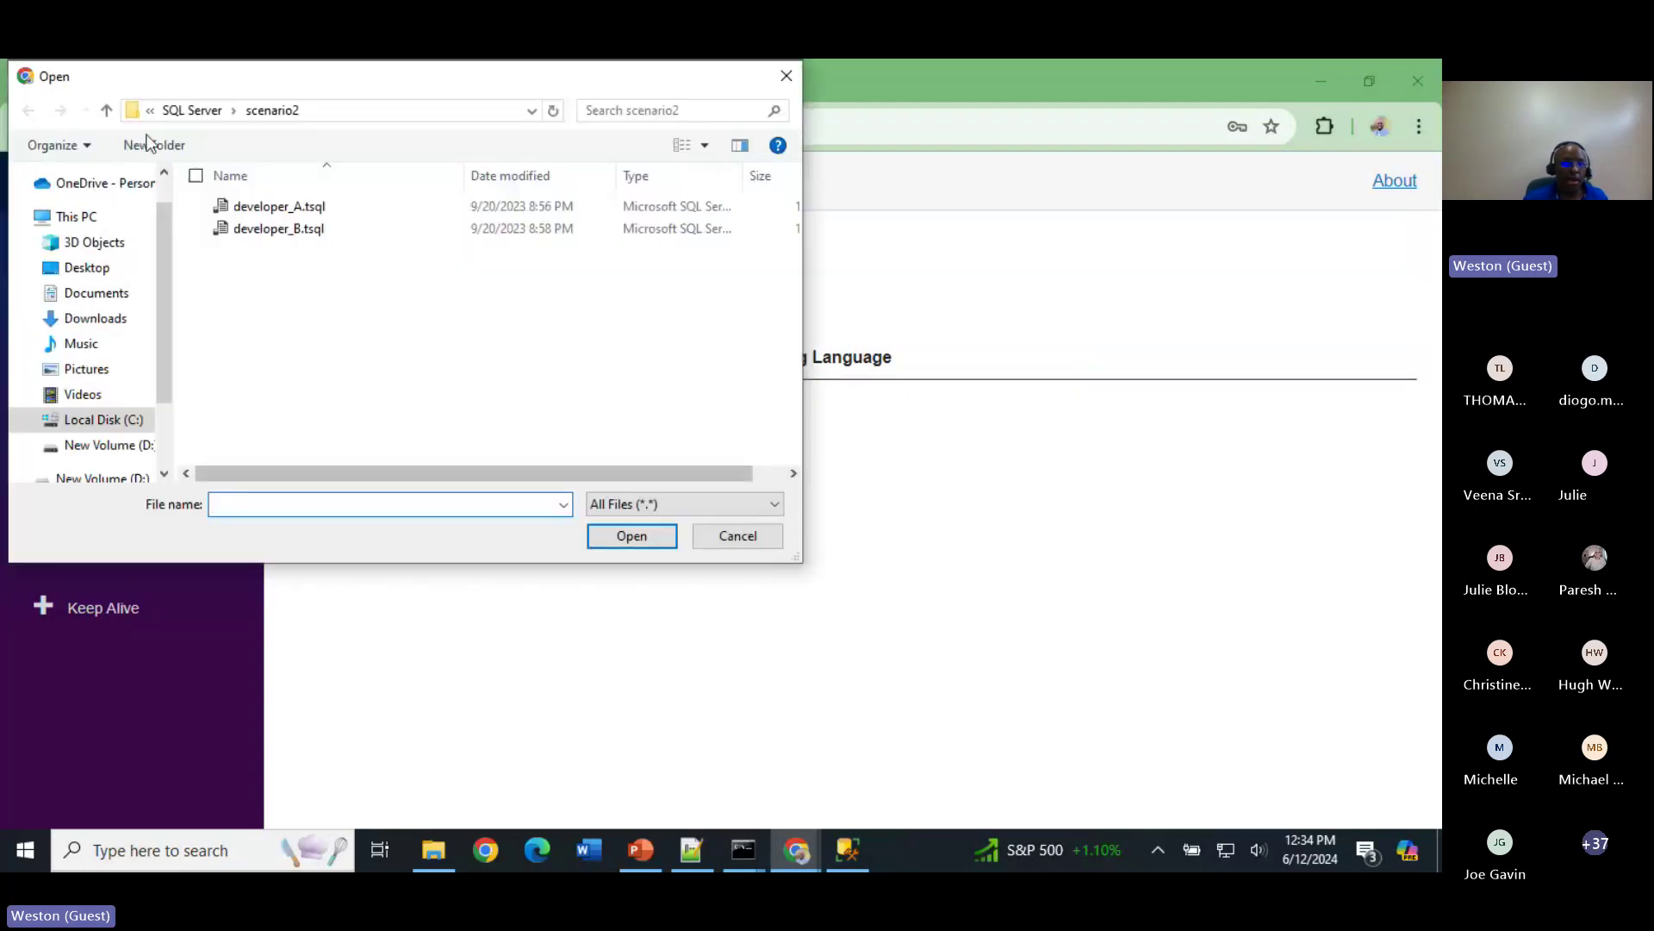
click(293, 230)
click(626, 537)
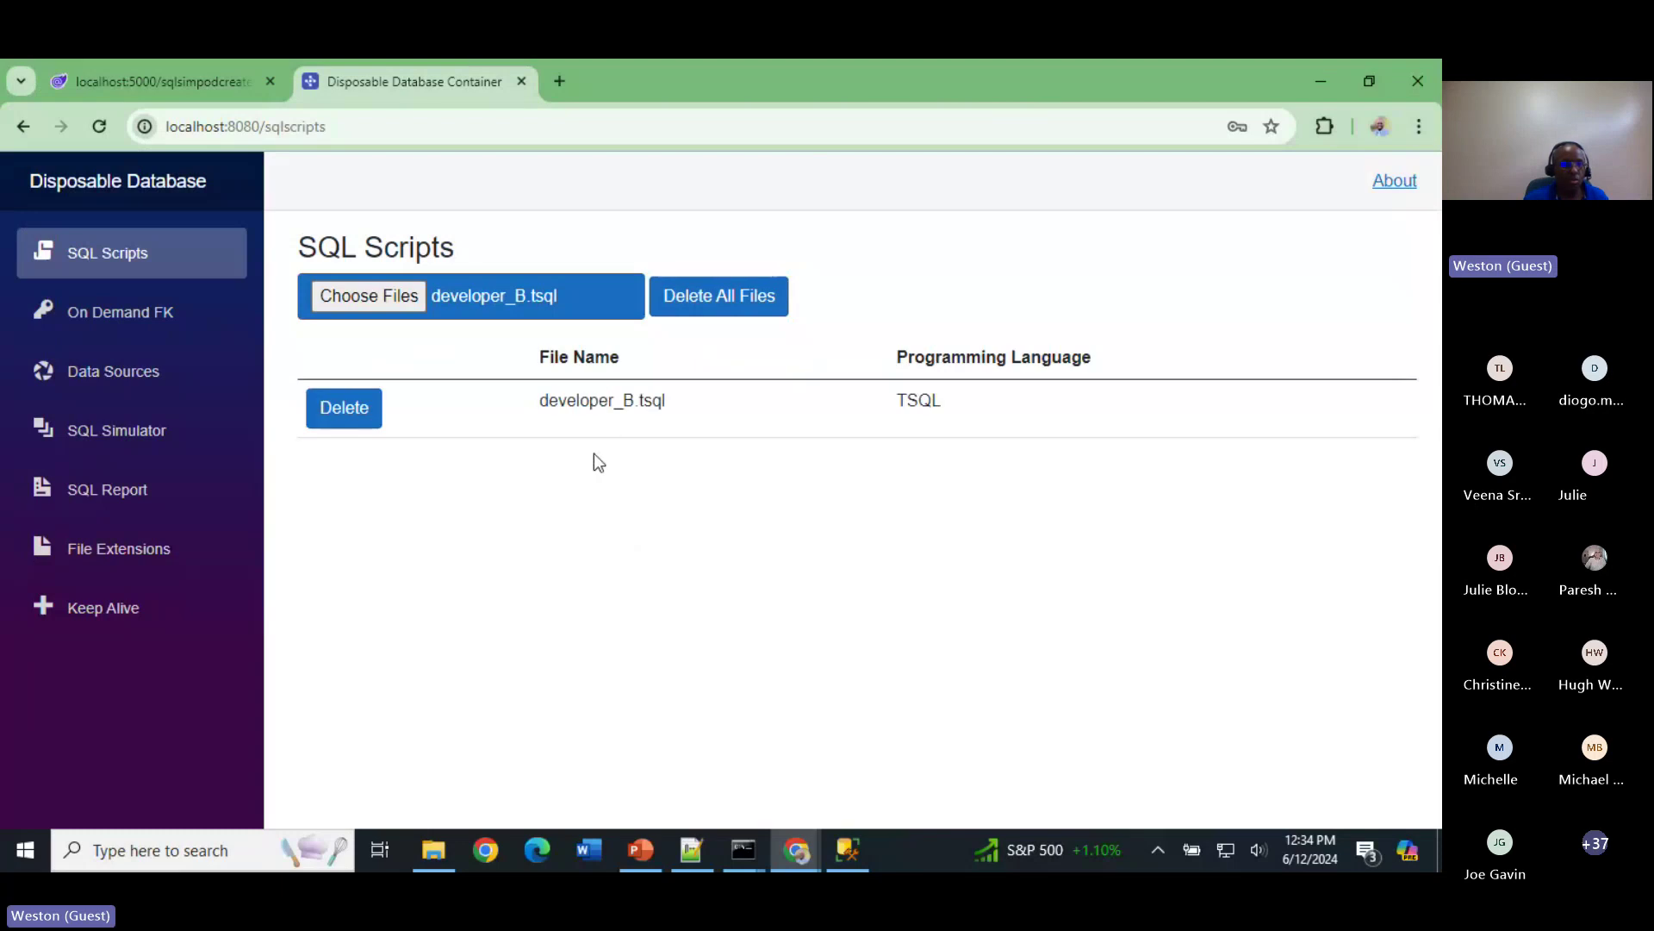
click(421, 306)
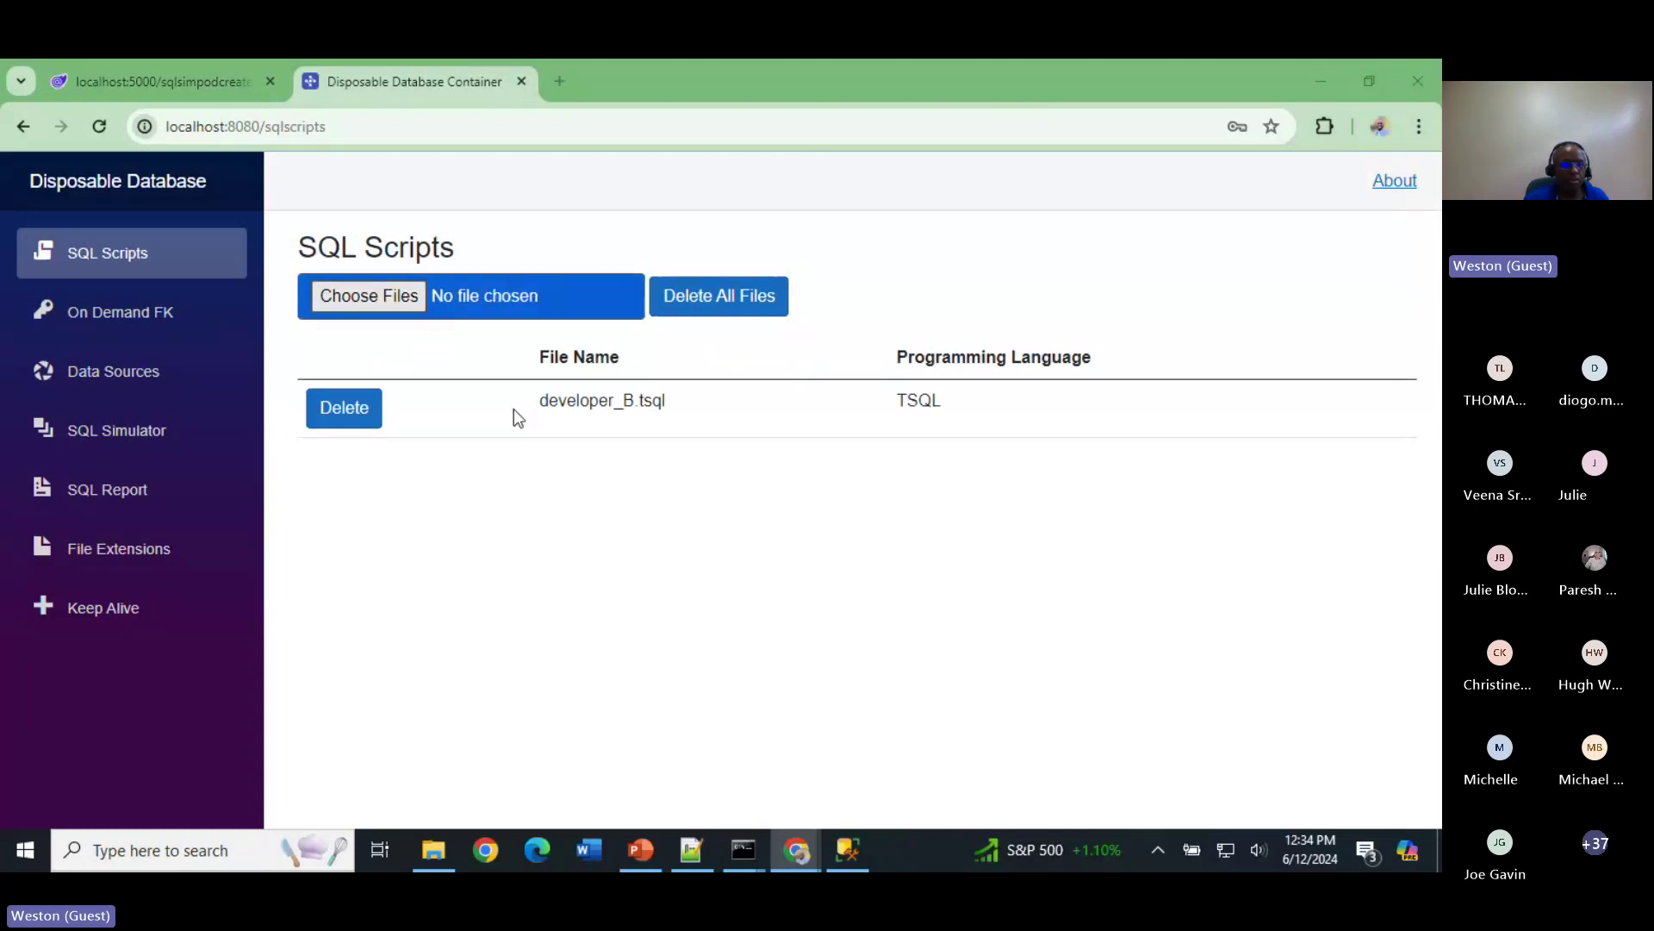
click(277, 206)
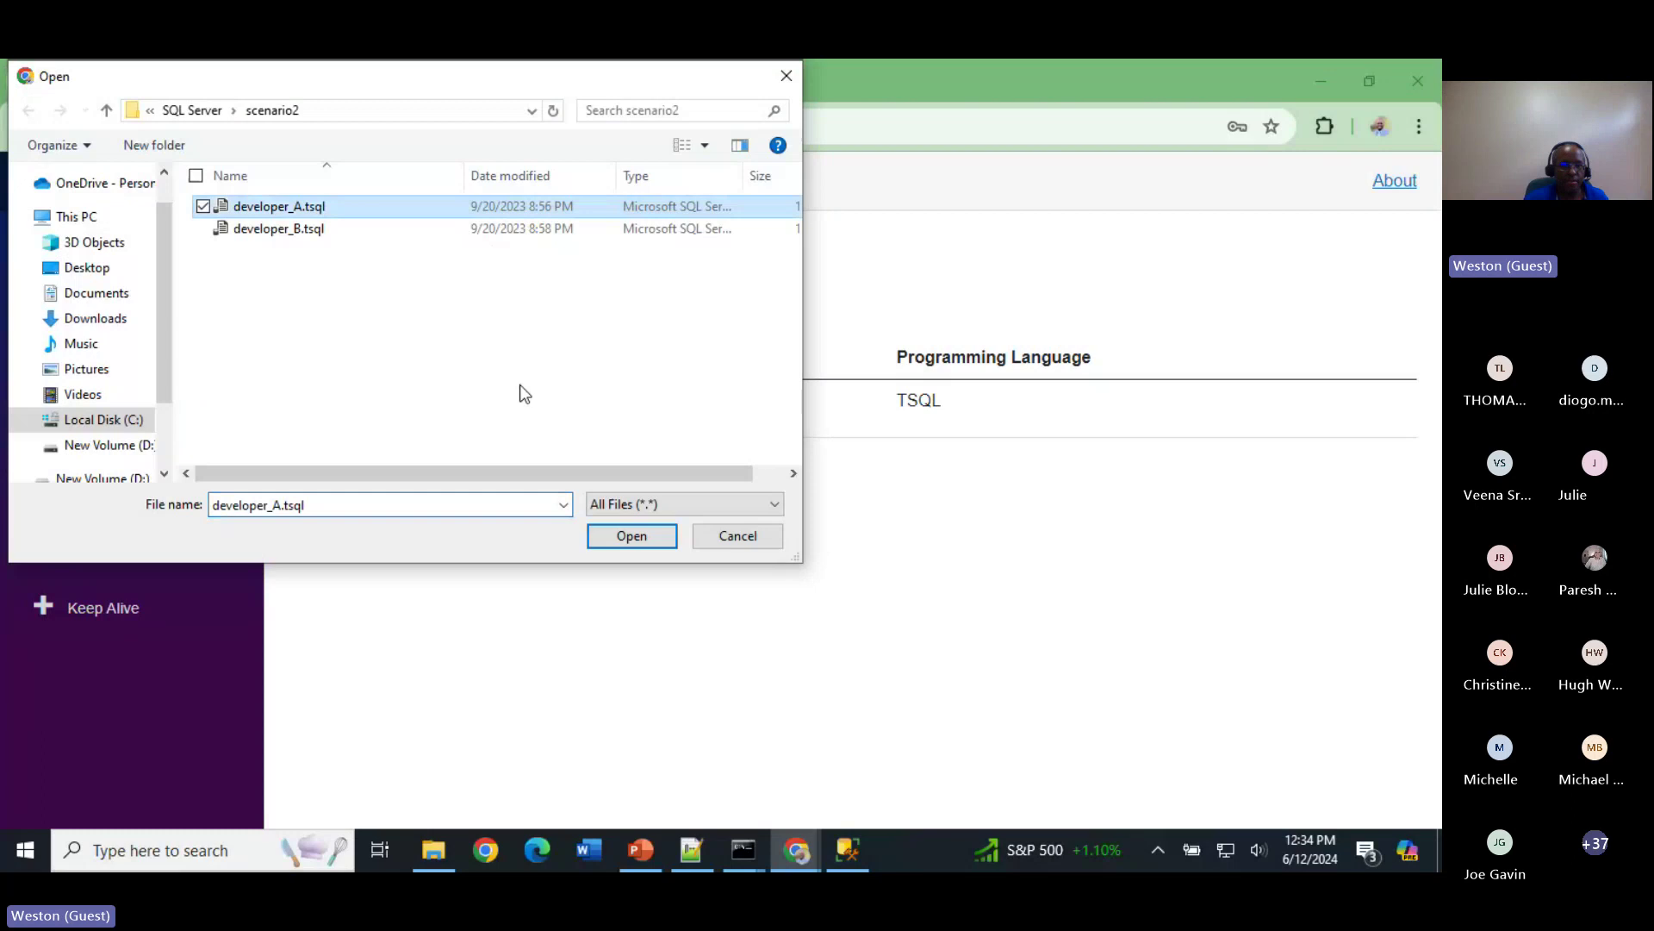
click(655, 539)
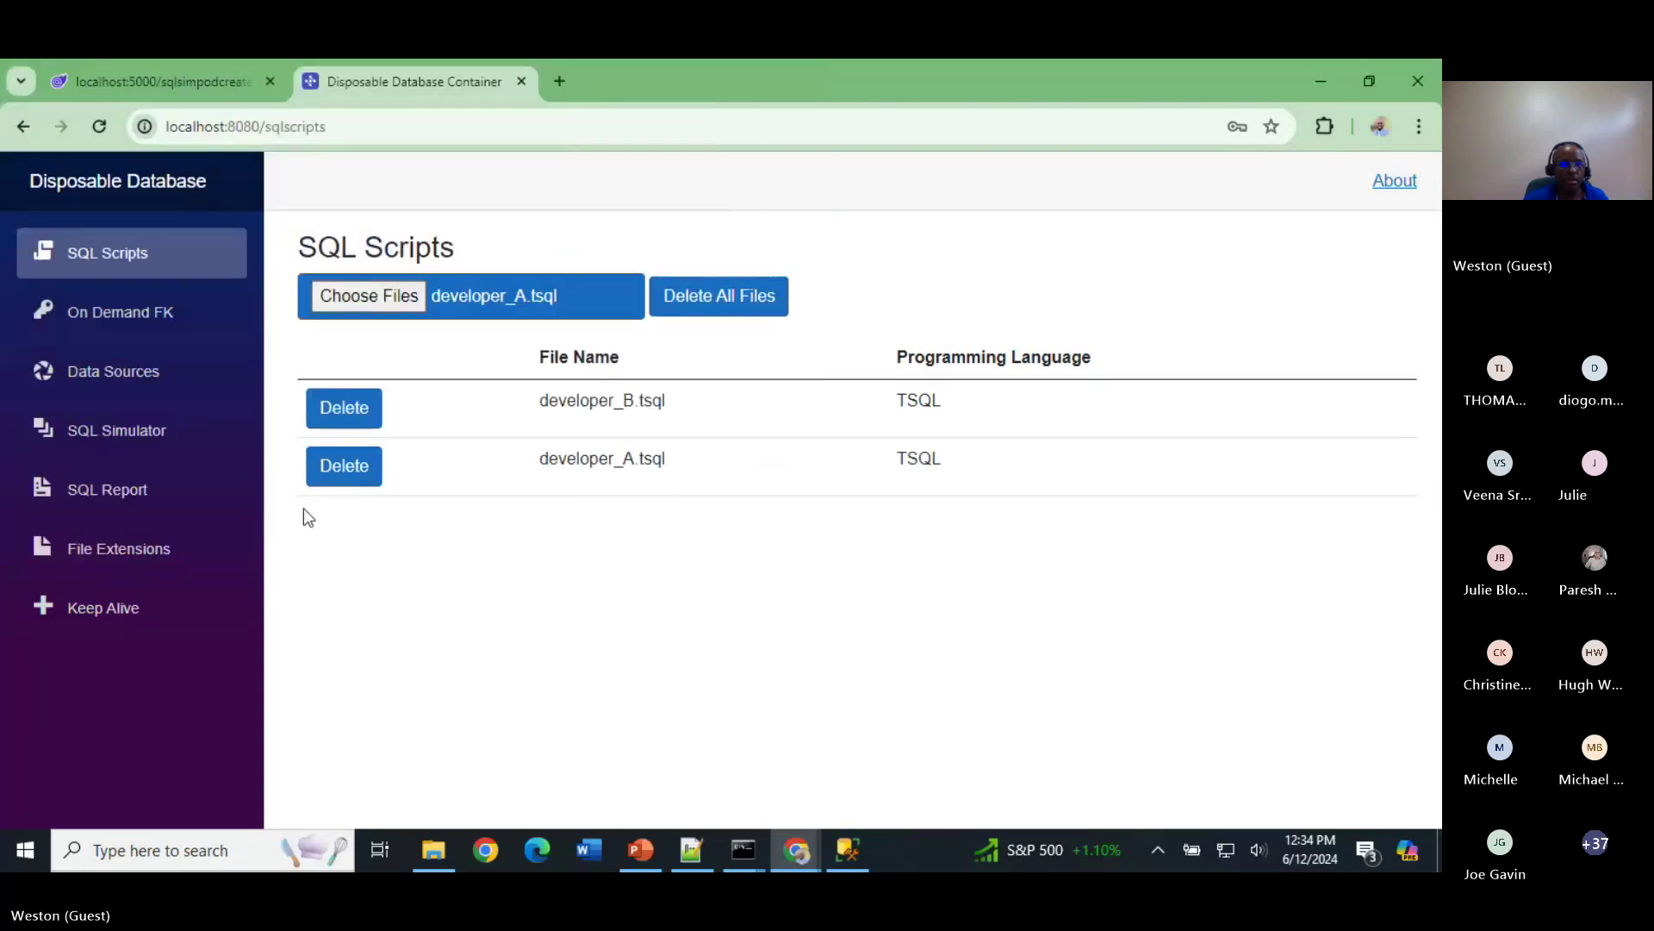
click(144, 433)
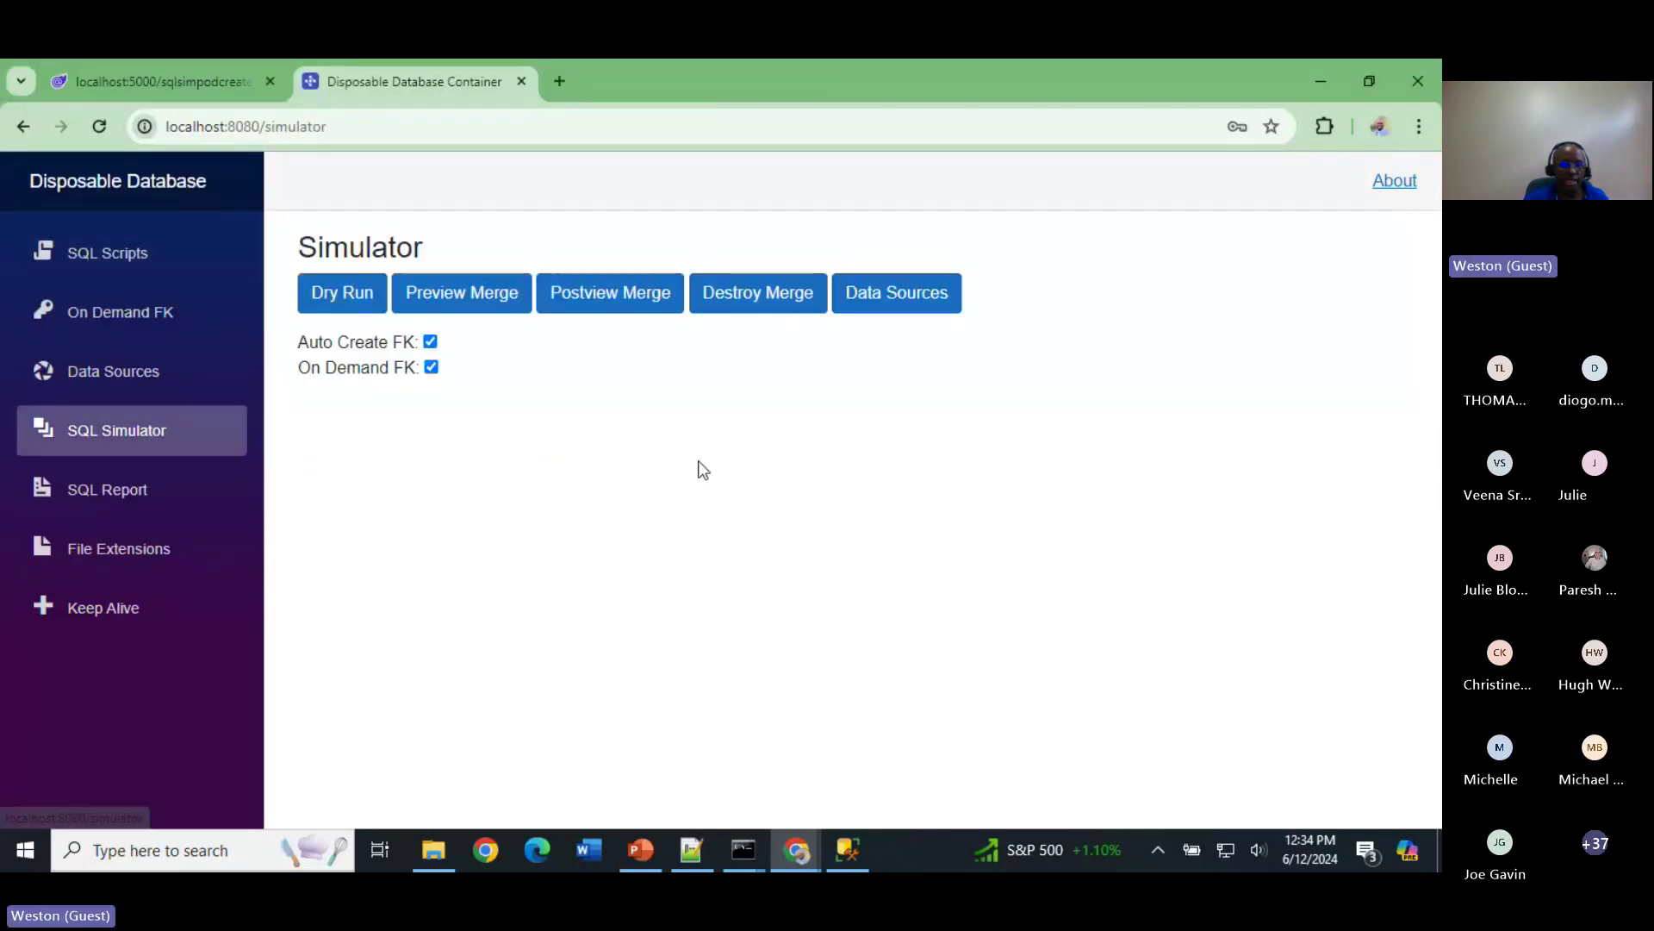
click(615, 294)
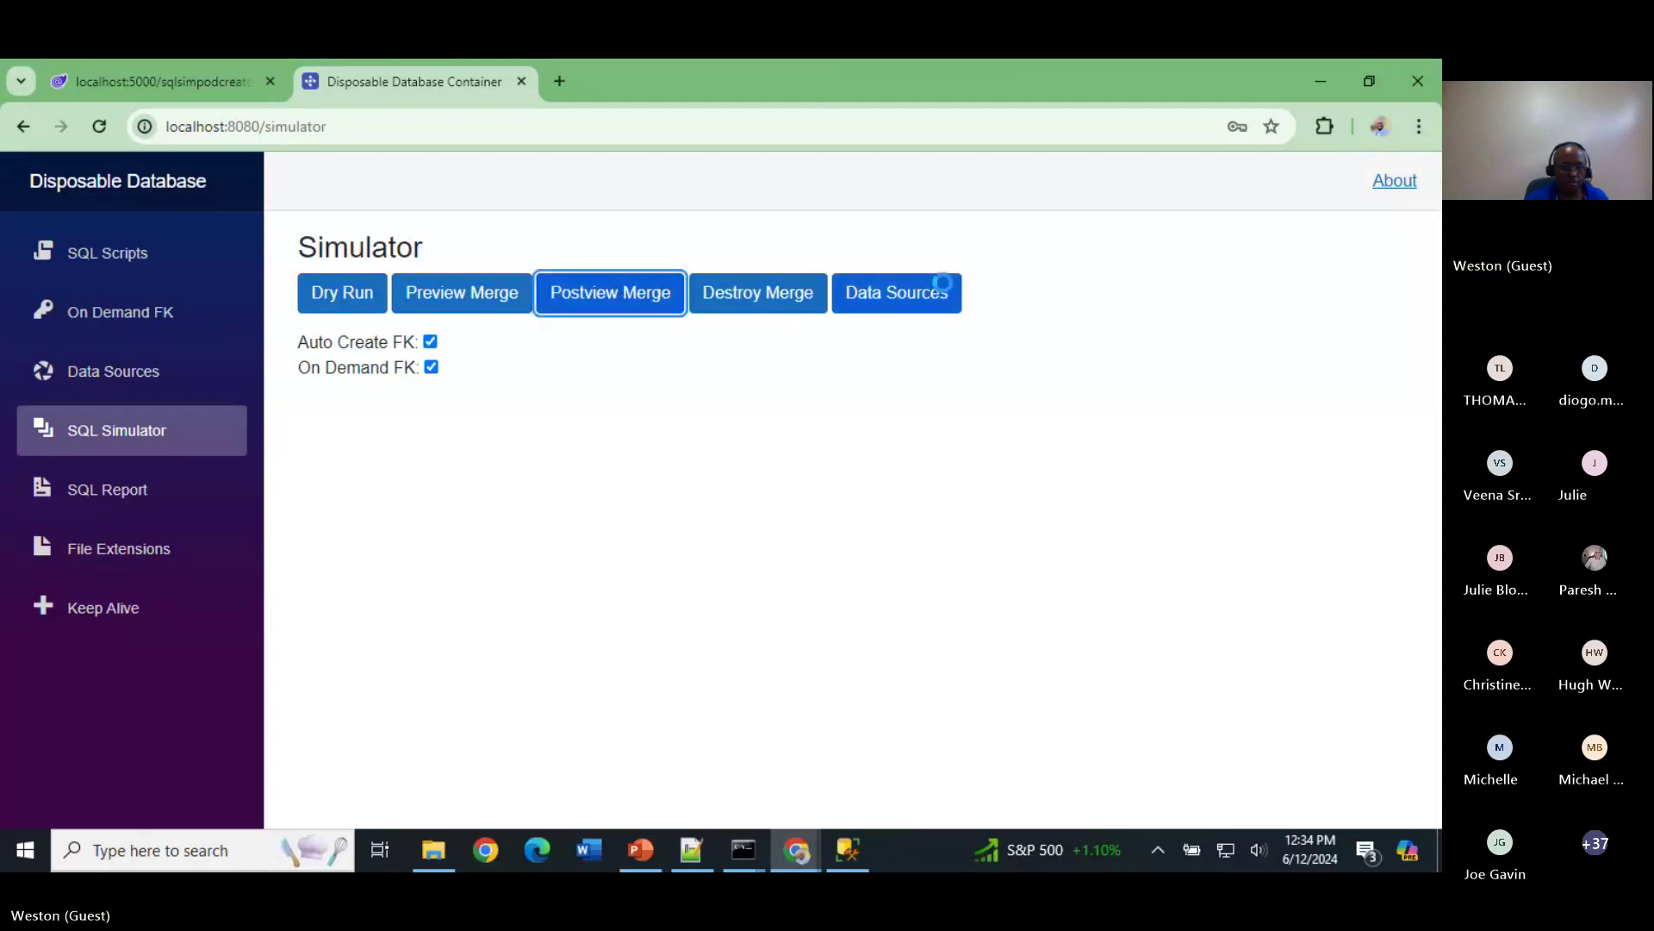
Step: Show the Scenario #2 reverse-order slide in PowerPoint, check the Postview Merge results in Chrome, and advance the presentation to Scenario #3
click(643, 832)
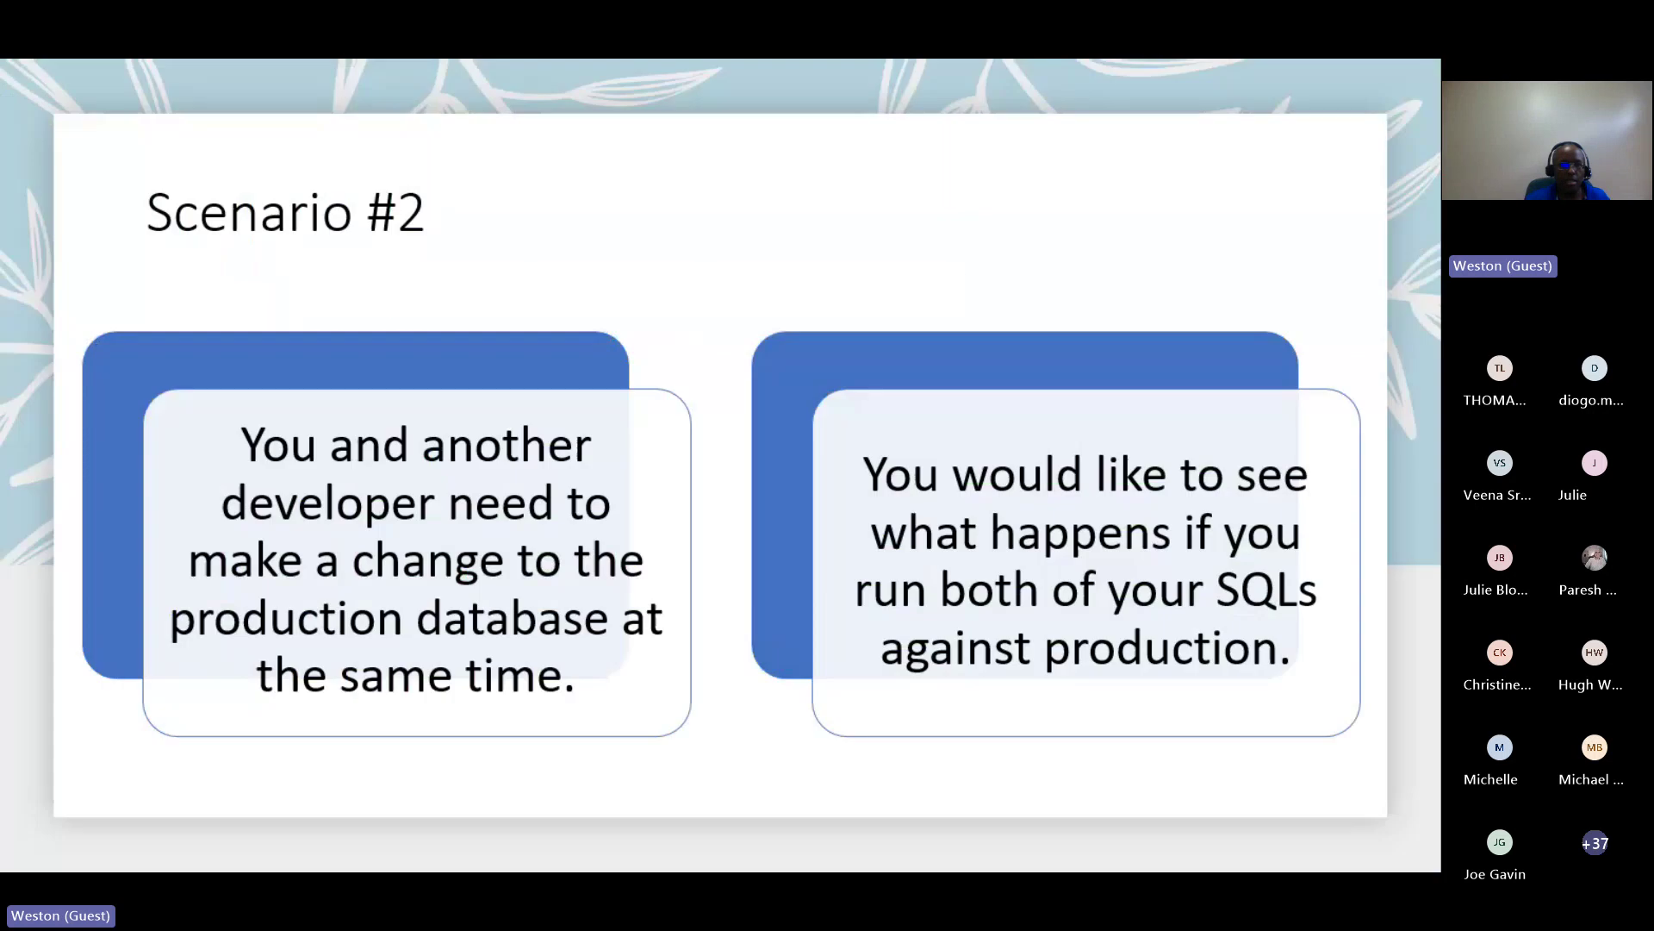
key(Right)
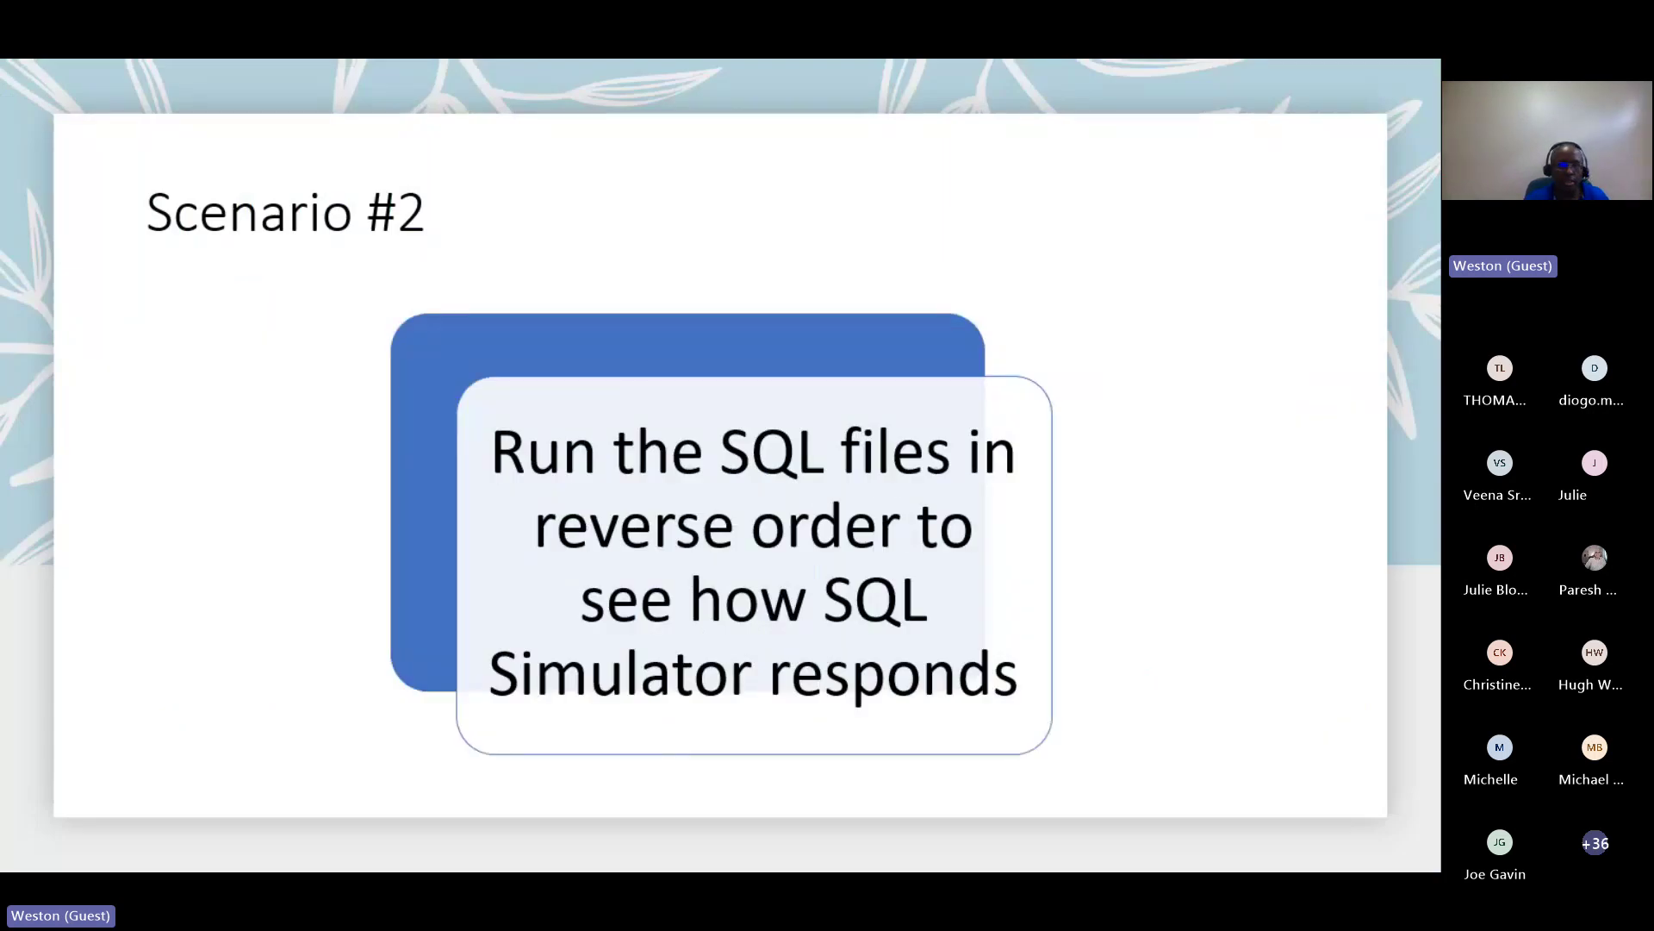
key(alt+Tab)
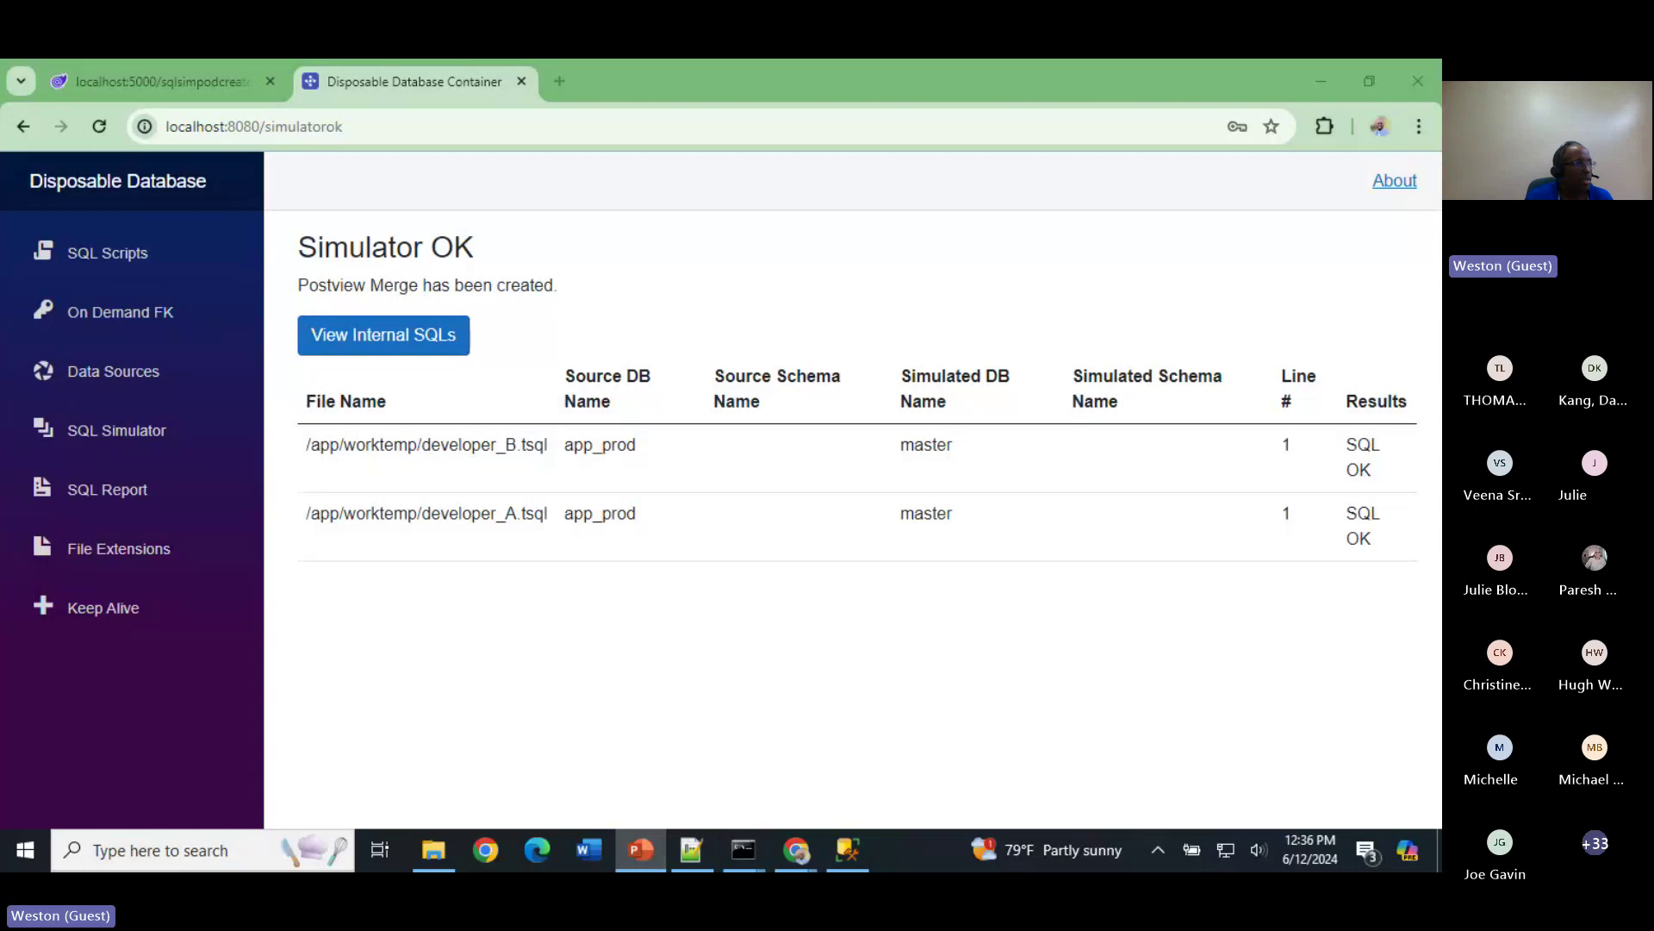
key(alt+Tab)
key(Right)
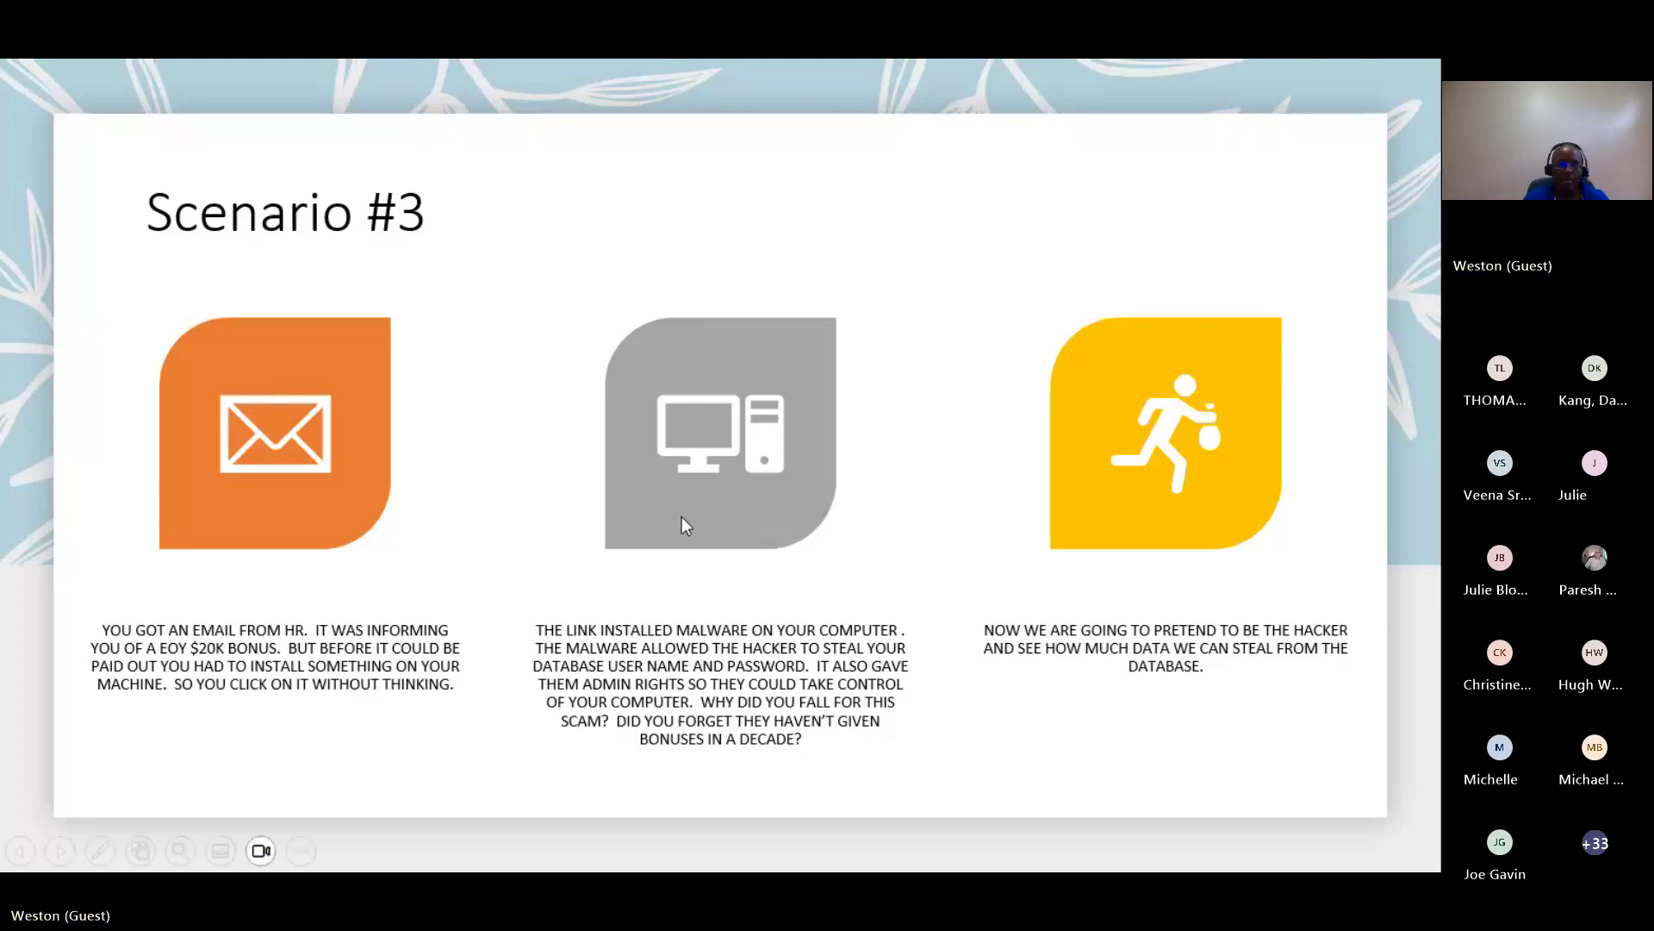
Step: Switch to Chrome, delete all uploaded SQL scripts and upload hacker_sql.tsql from the scenario3 folder
key(alt+Tab)
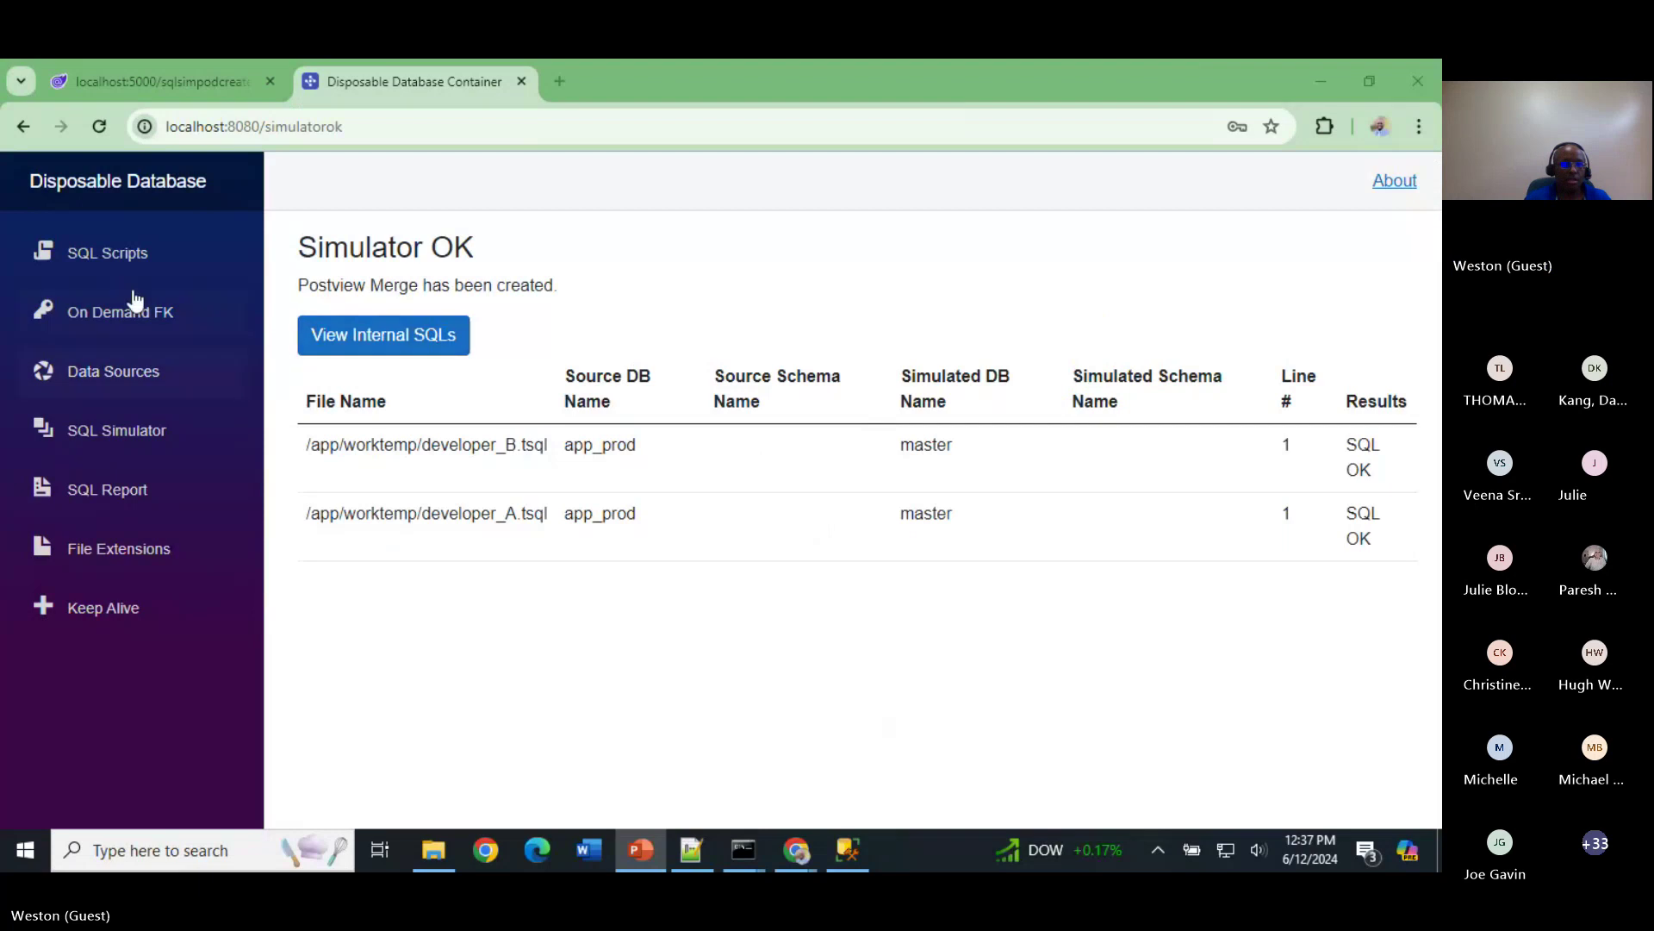
click(137, 256)
click(765, 311)
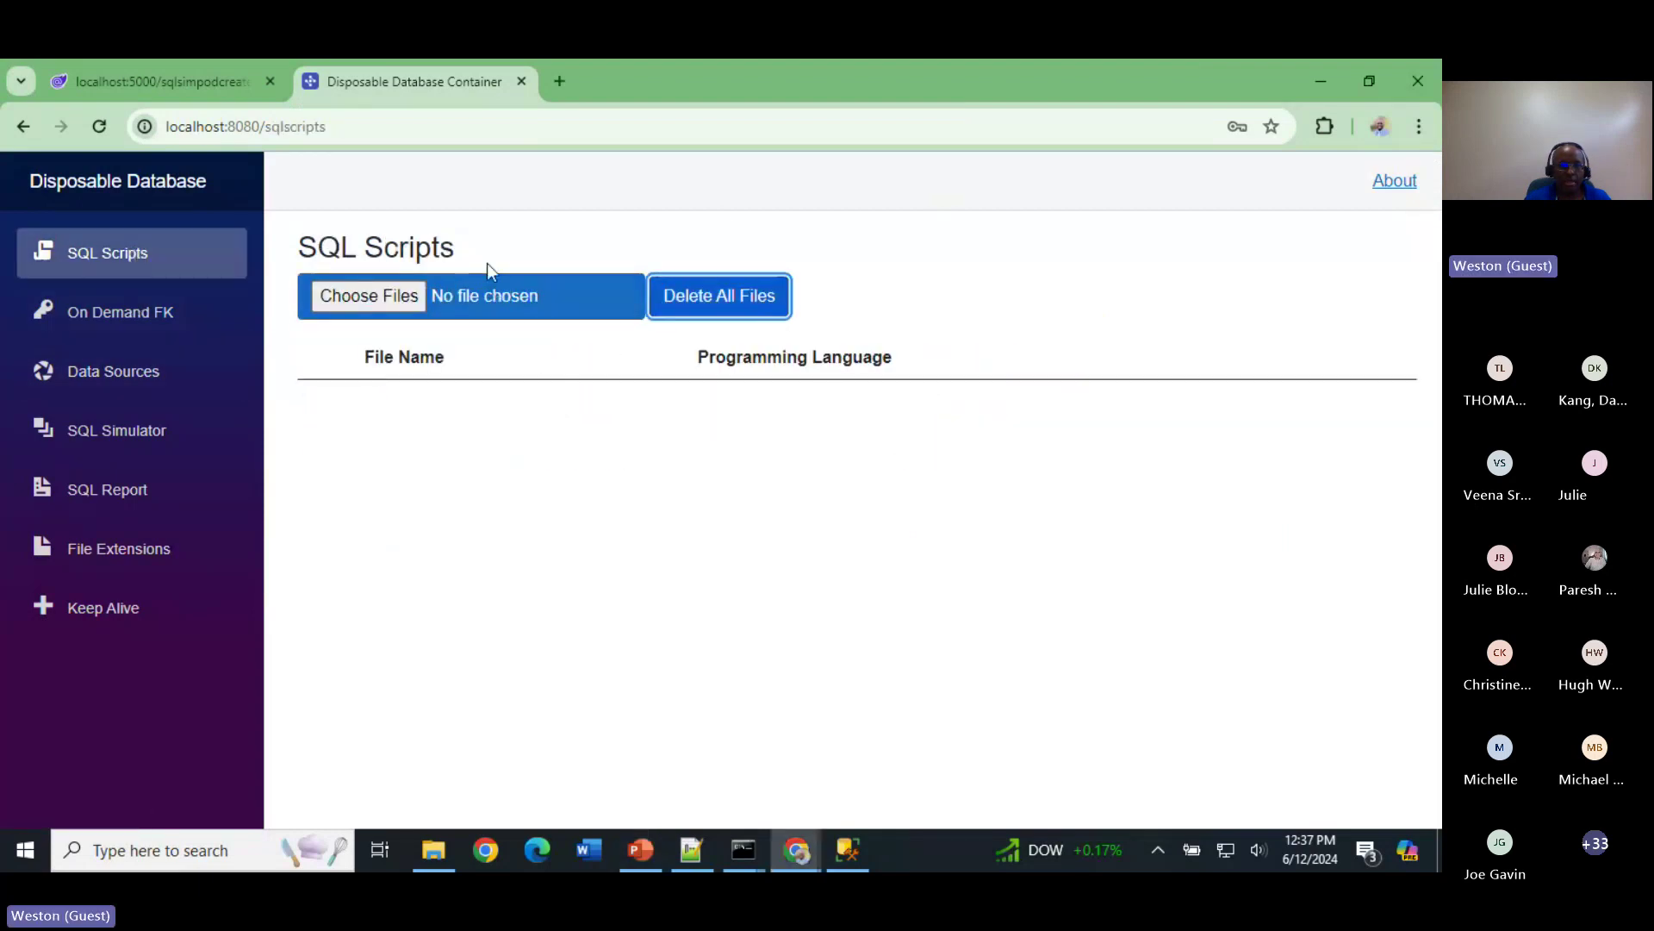
click(421, 295)
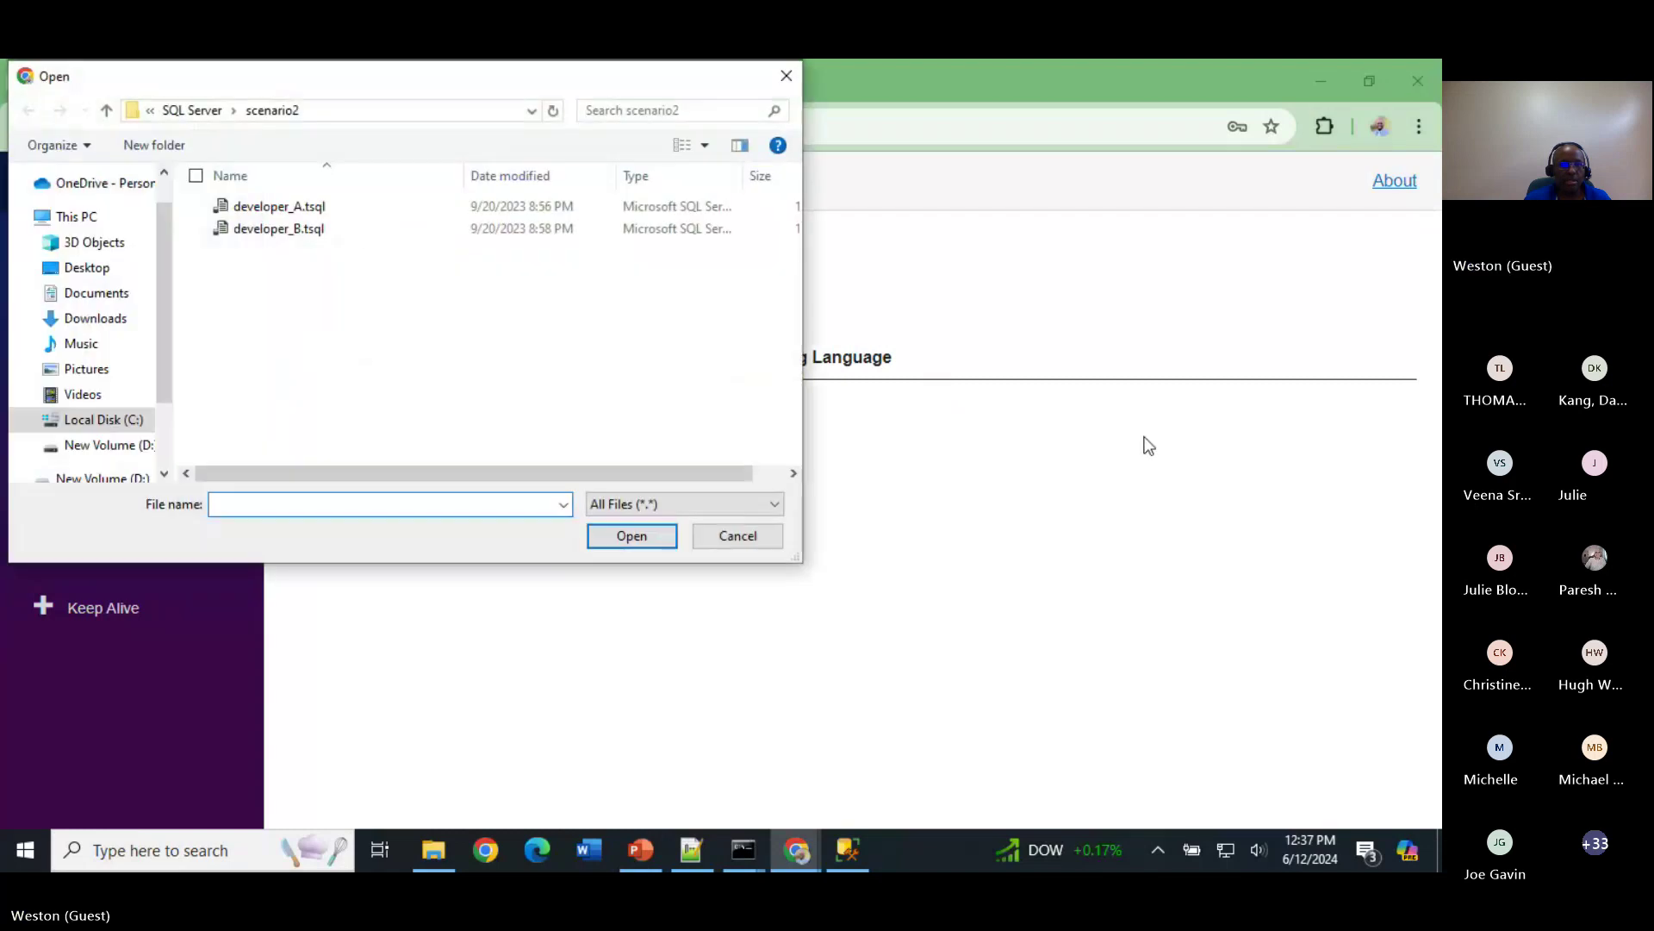
click(191, 110)
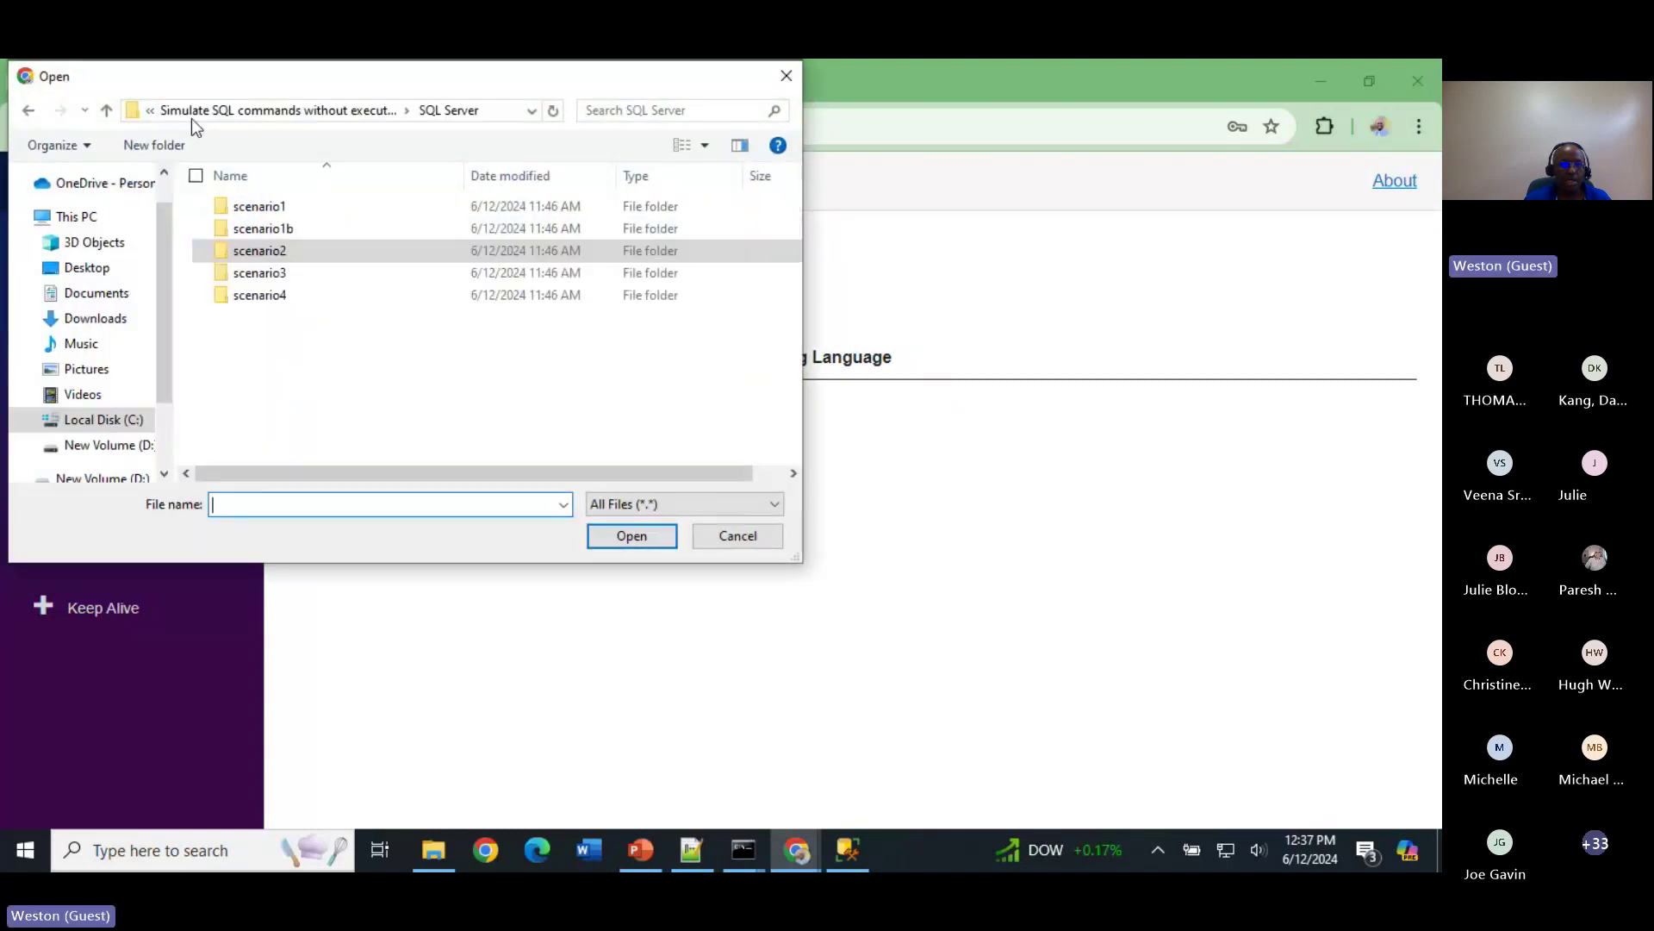
double_click(260, 273)
click(327, 208)
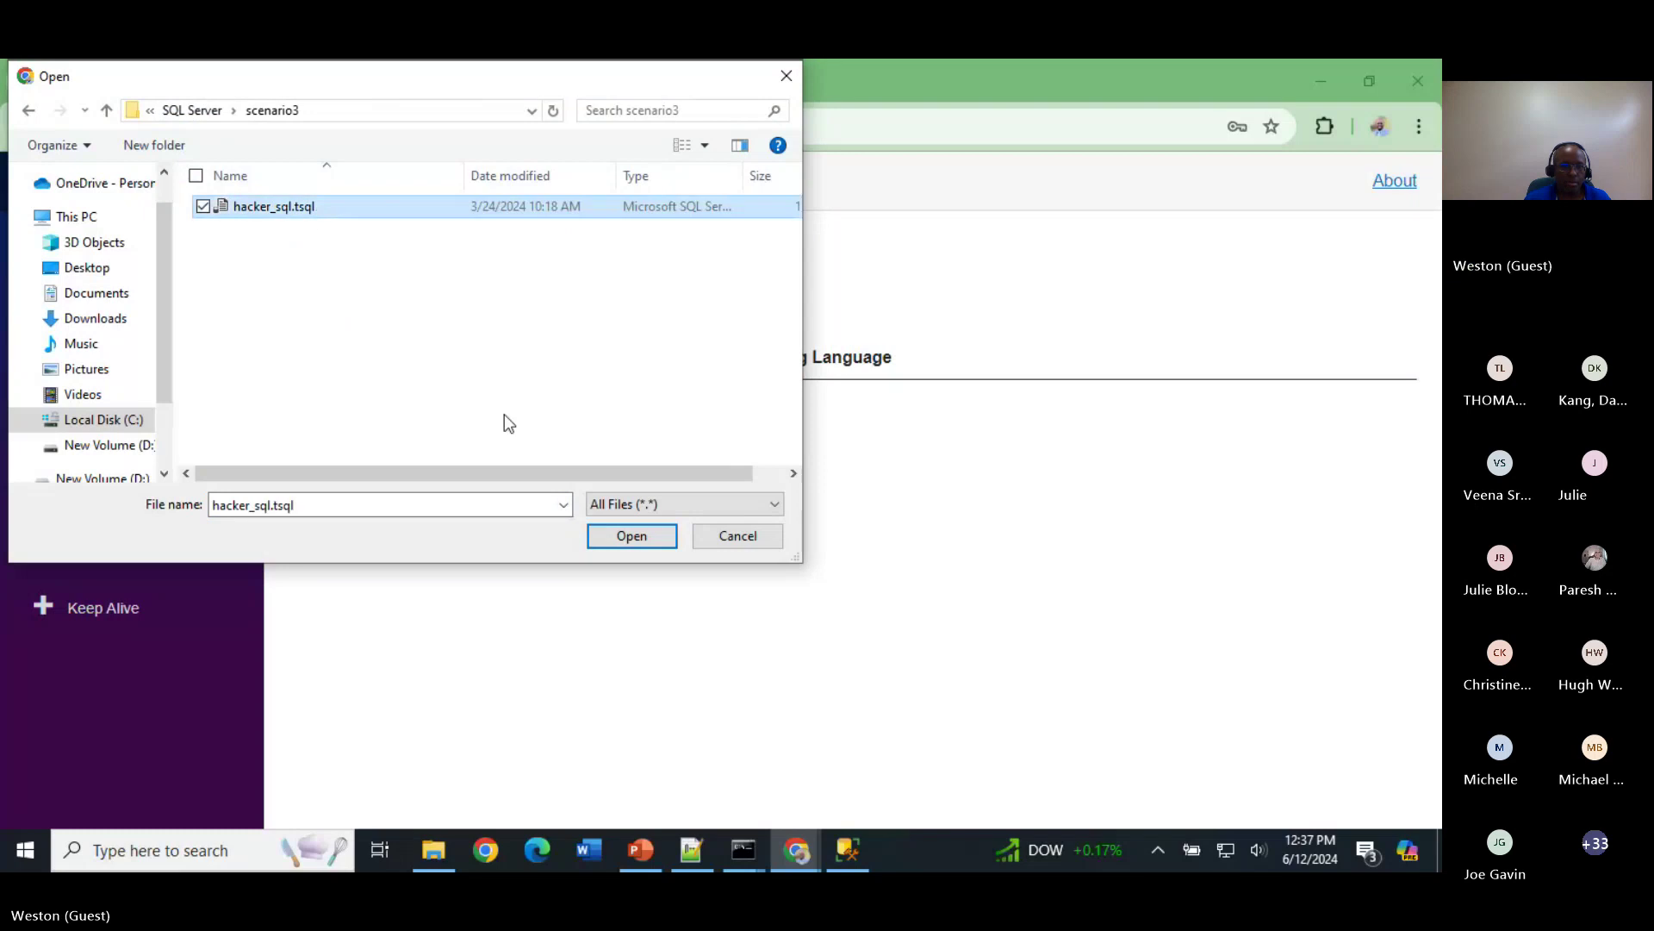
click(602, 536)
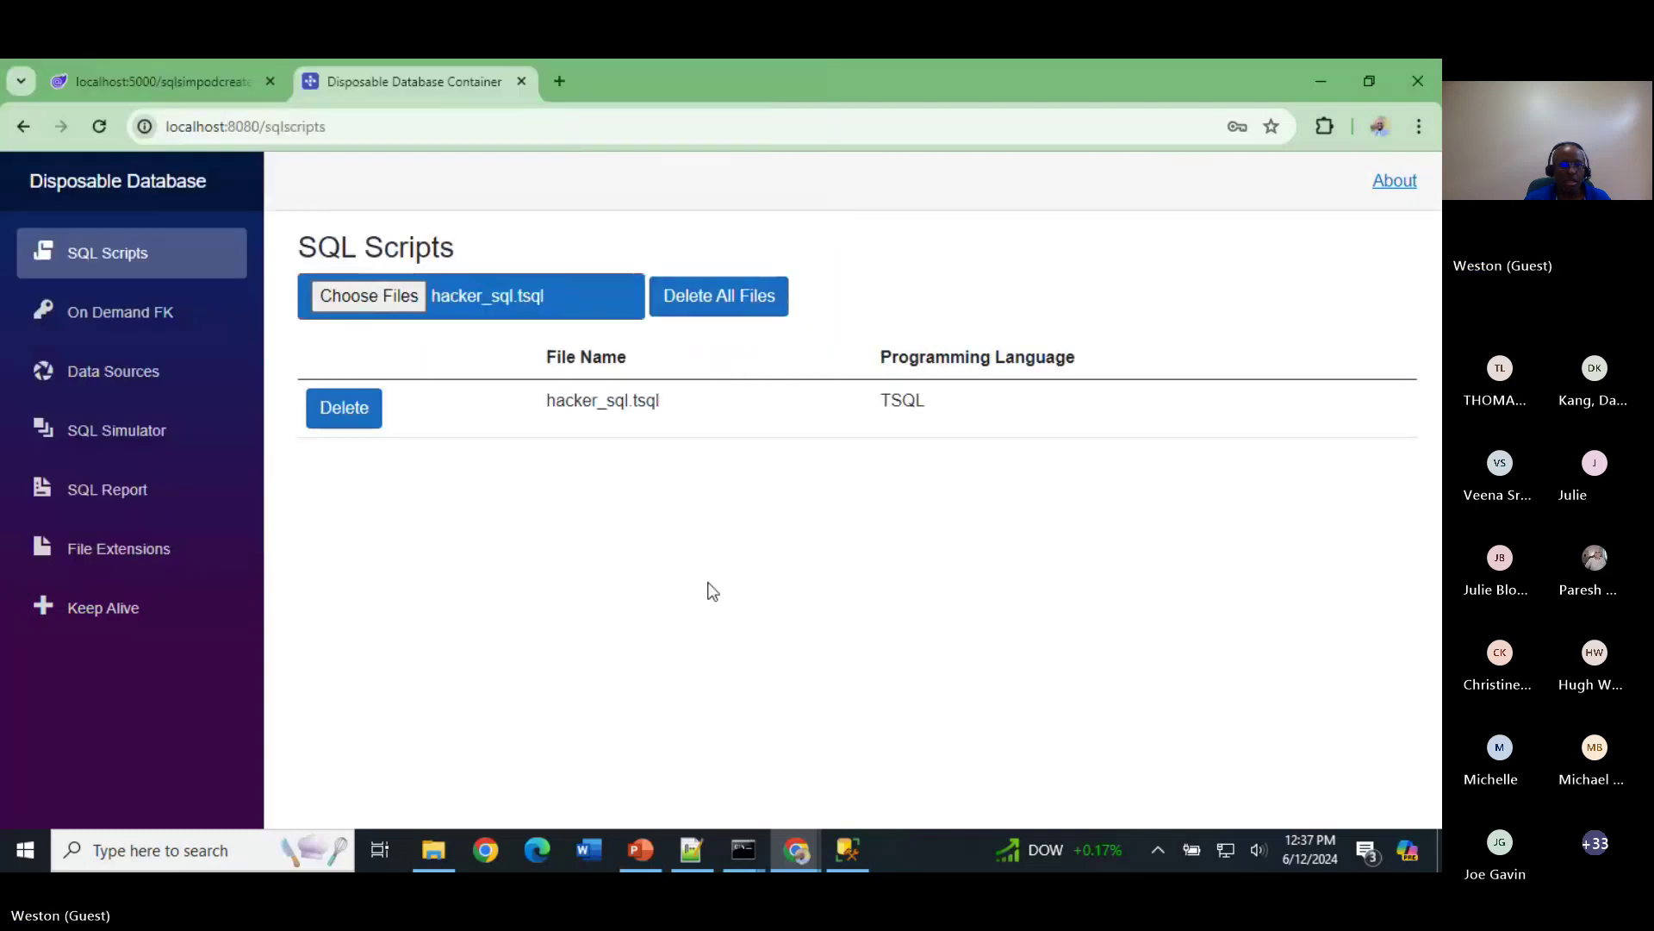
Step: Run Preview Merge on the uploaded hacker script, and open hacker_sql.tsql from the scenario3 folder in Notepad++
click(175, 433)
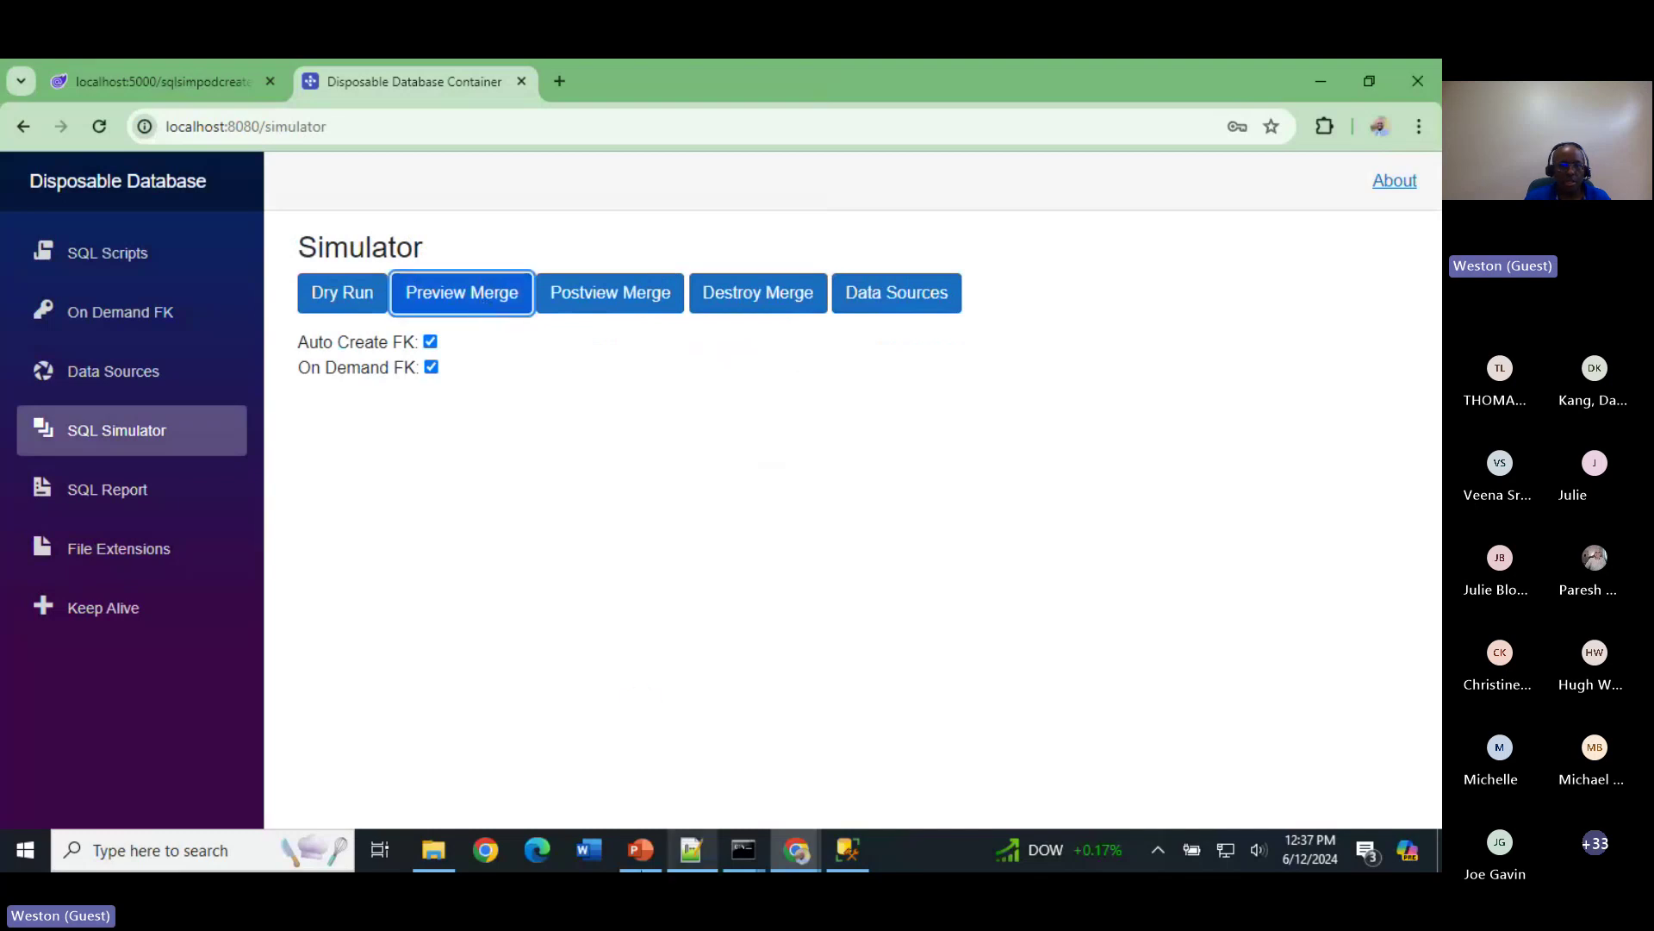
click(433, 850)
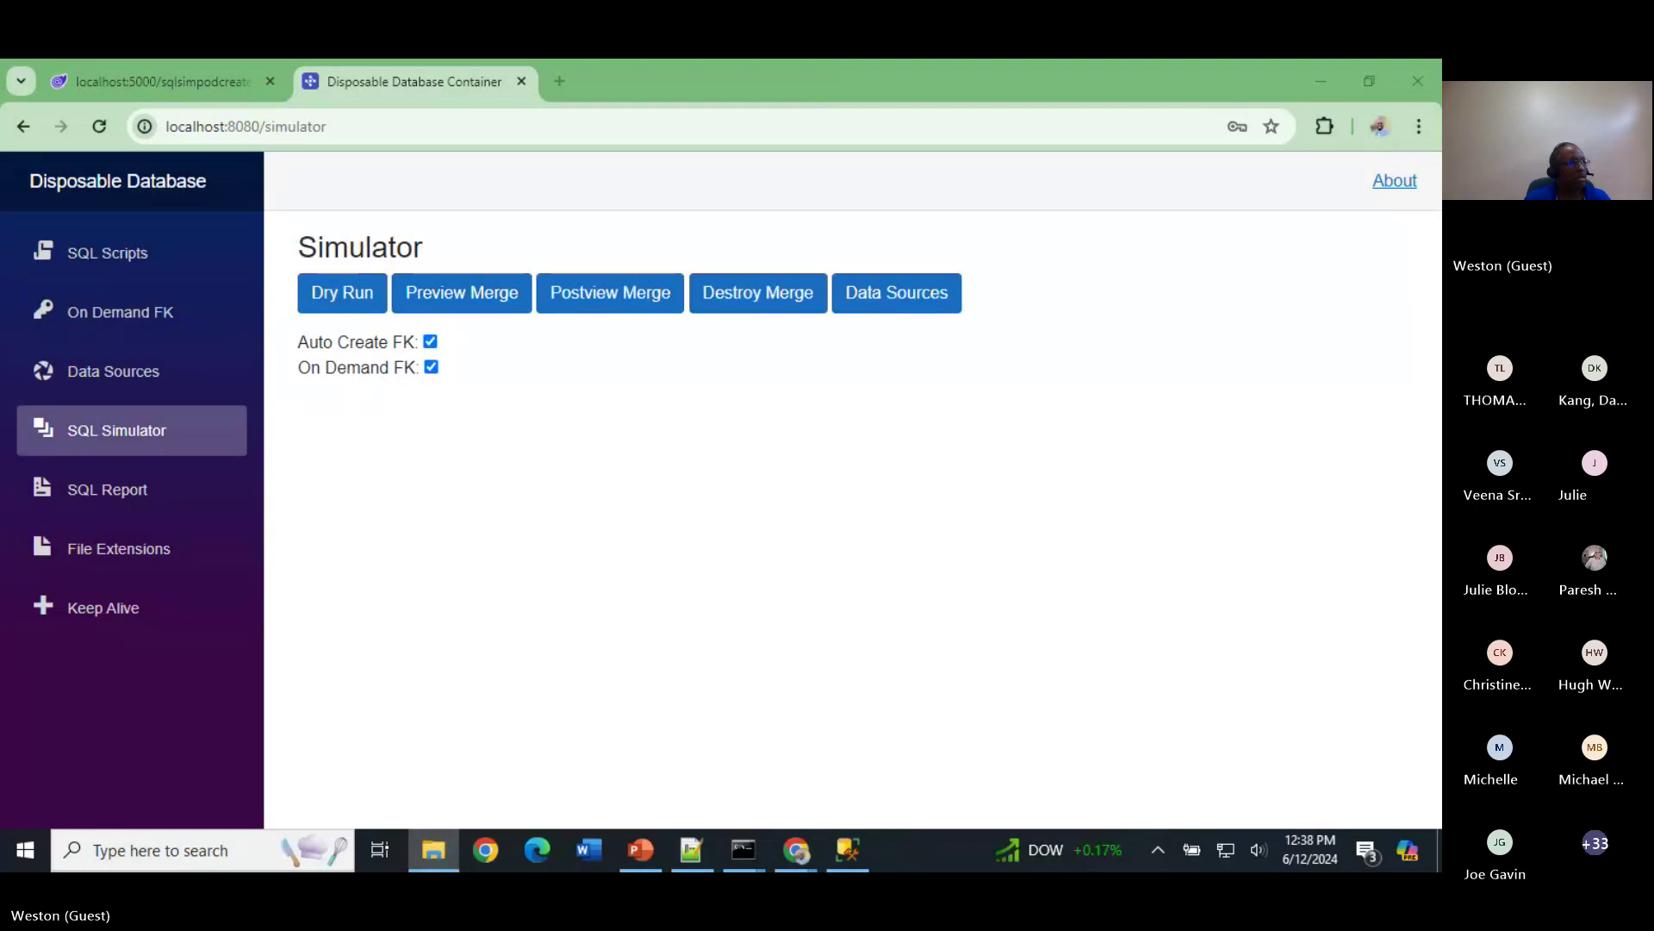
key(alt+Tab)
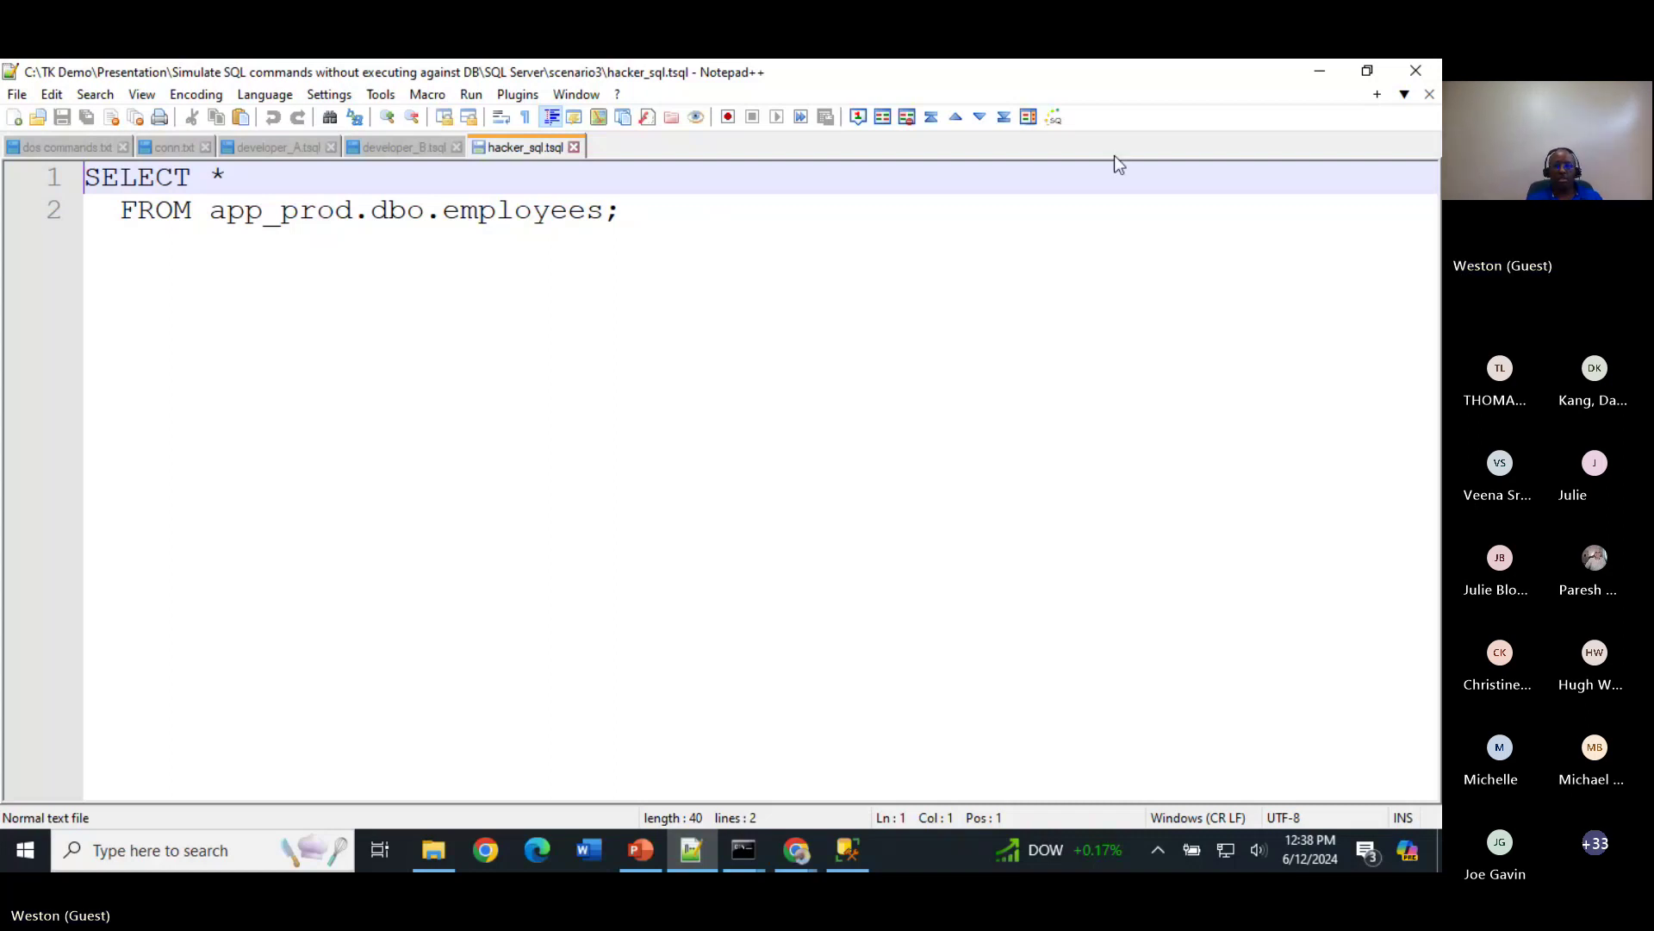
Step: Leave Notepad++ to review the hacker script's simulation result in Chrome, and advance the PowerPoint presentation past the Scenario #3 slide
click(1311, 75)
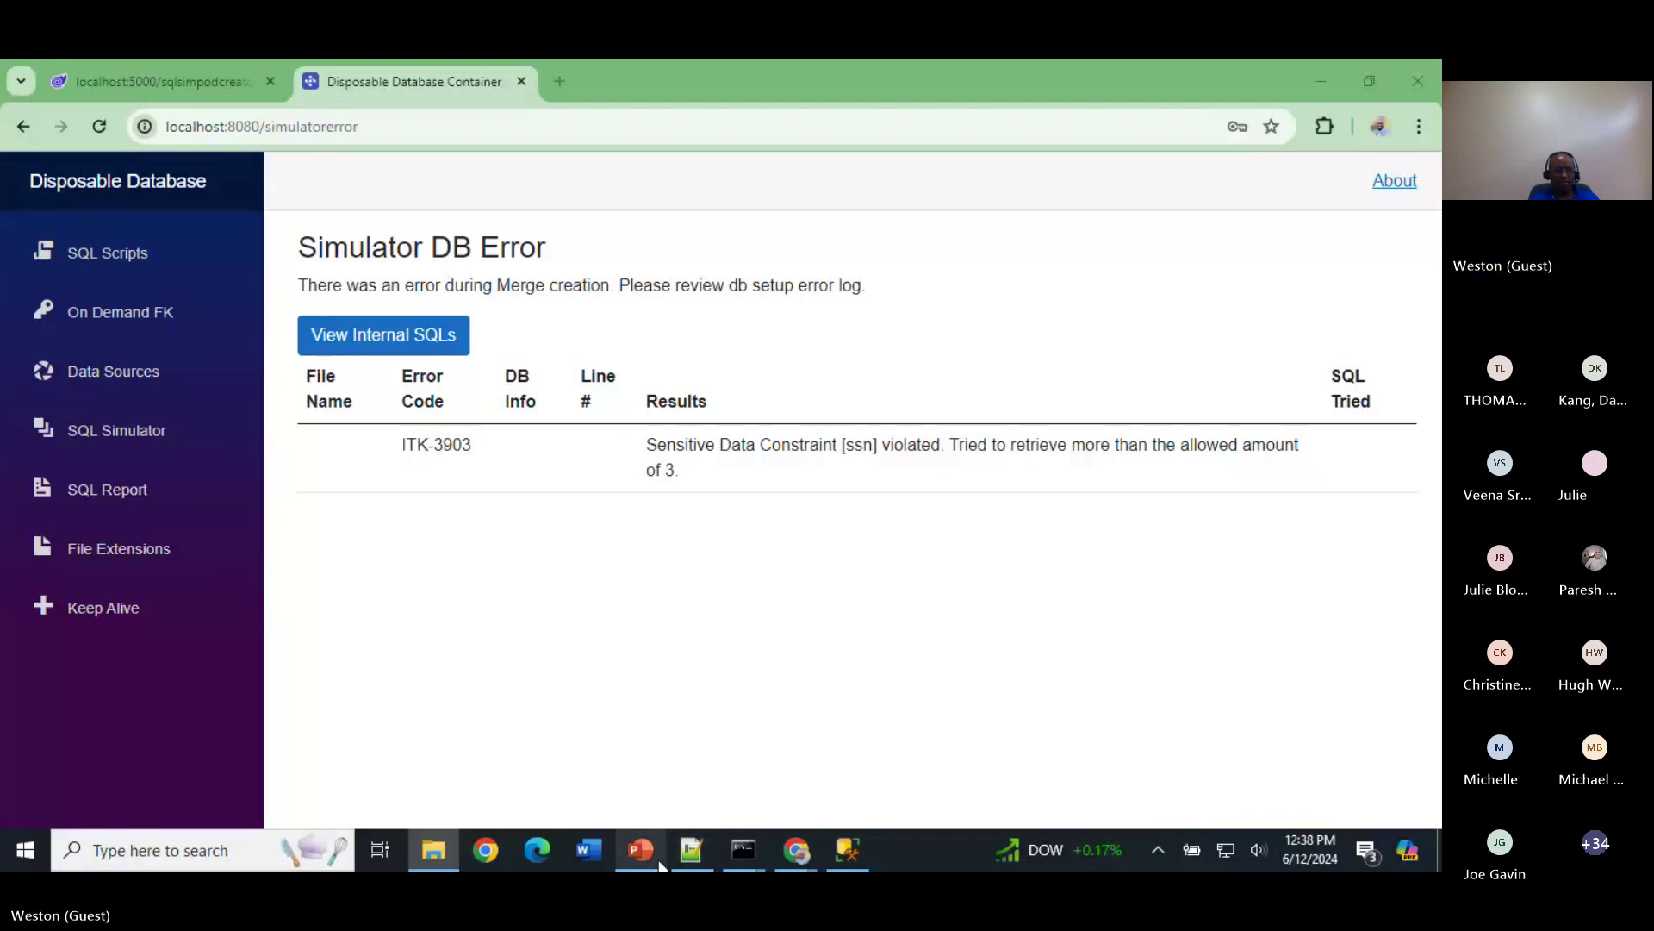
mouse_move(661, 864)
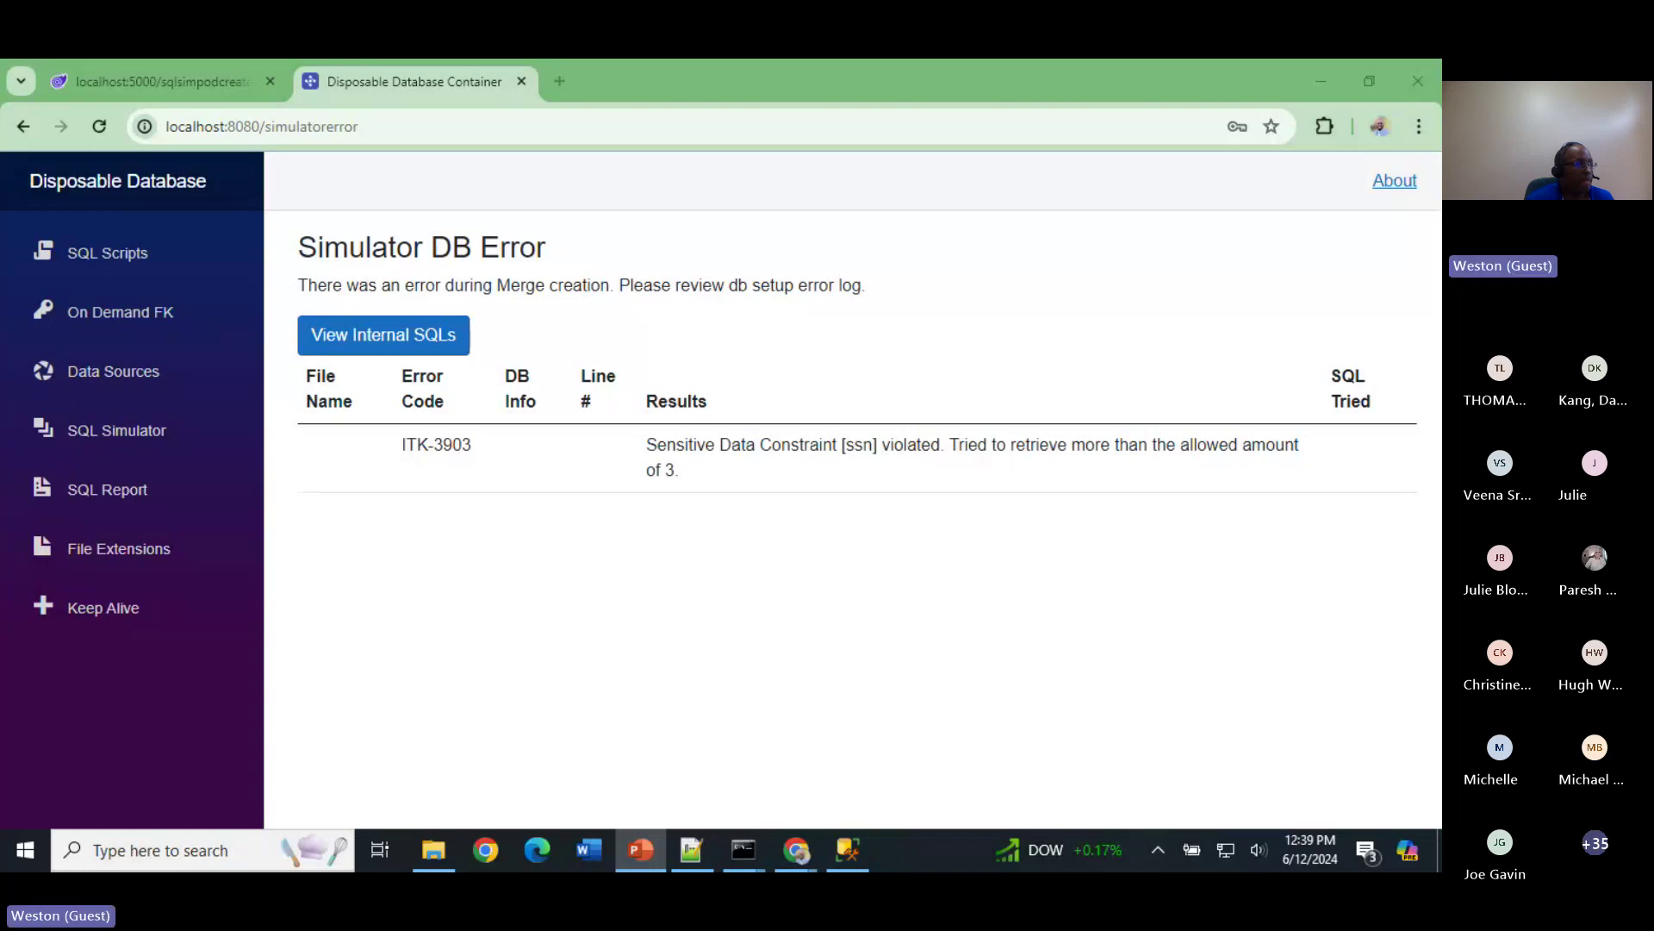
key(alt+Tab)
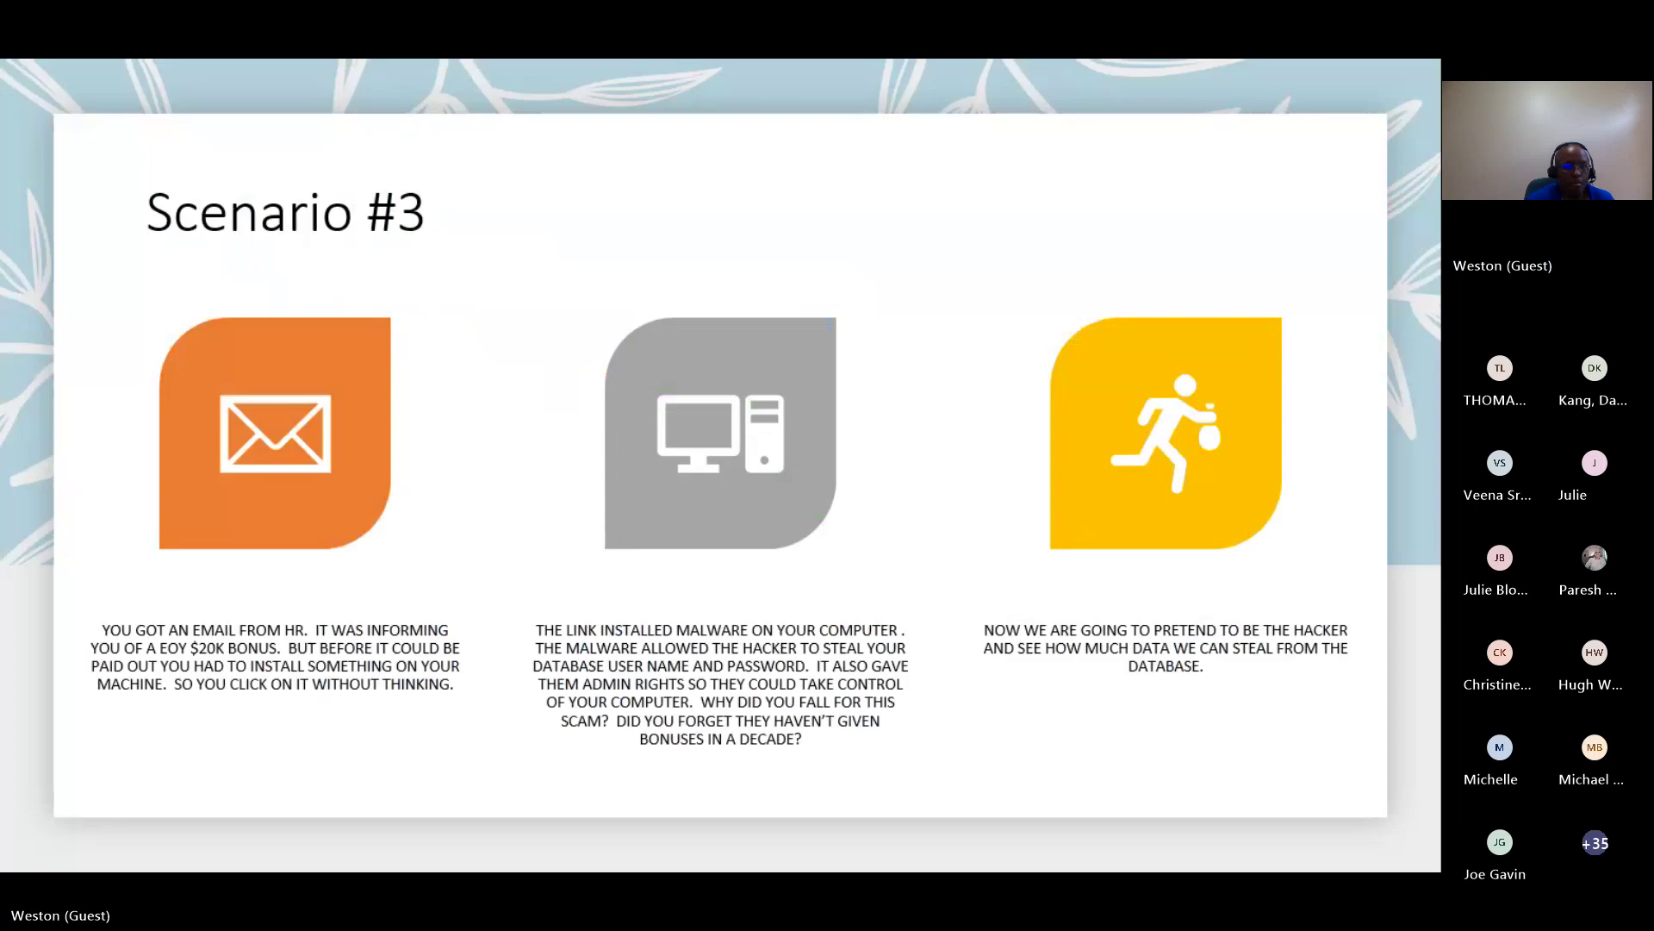
key(Right)
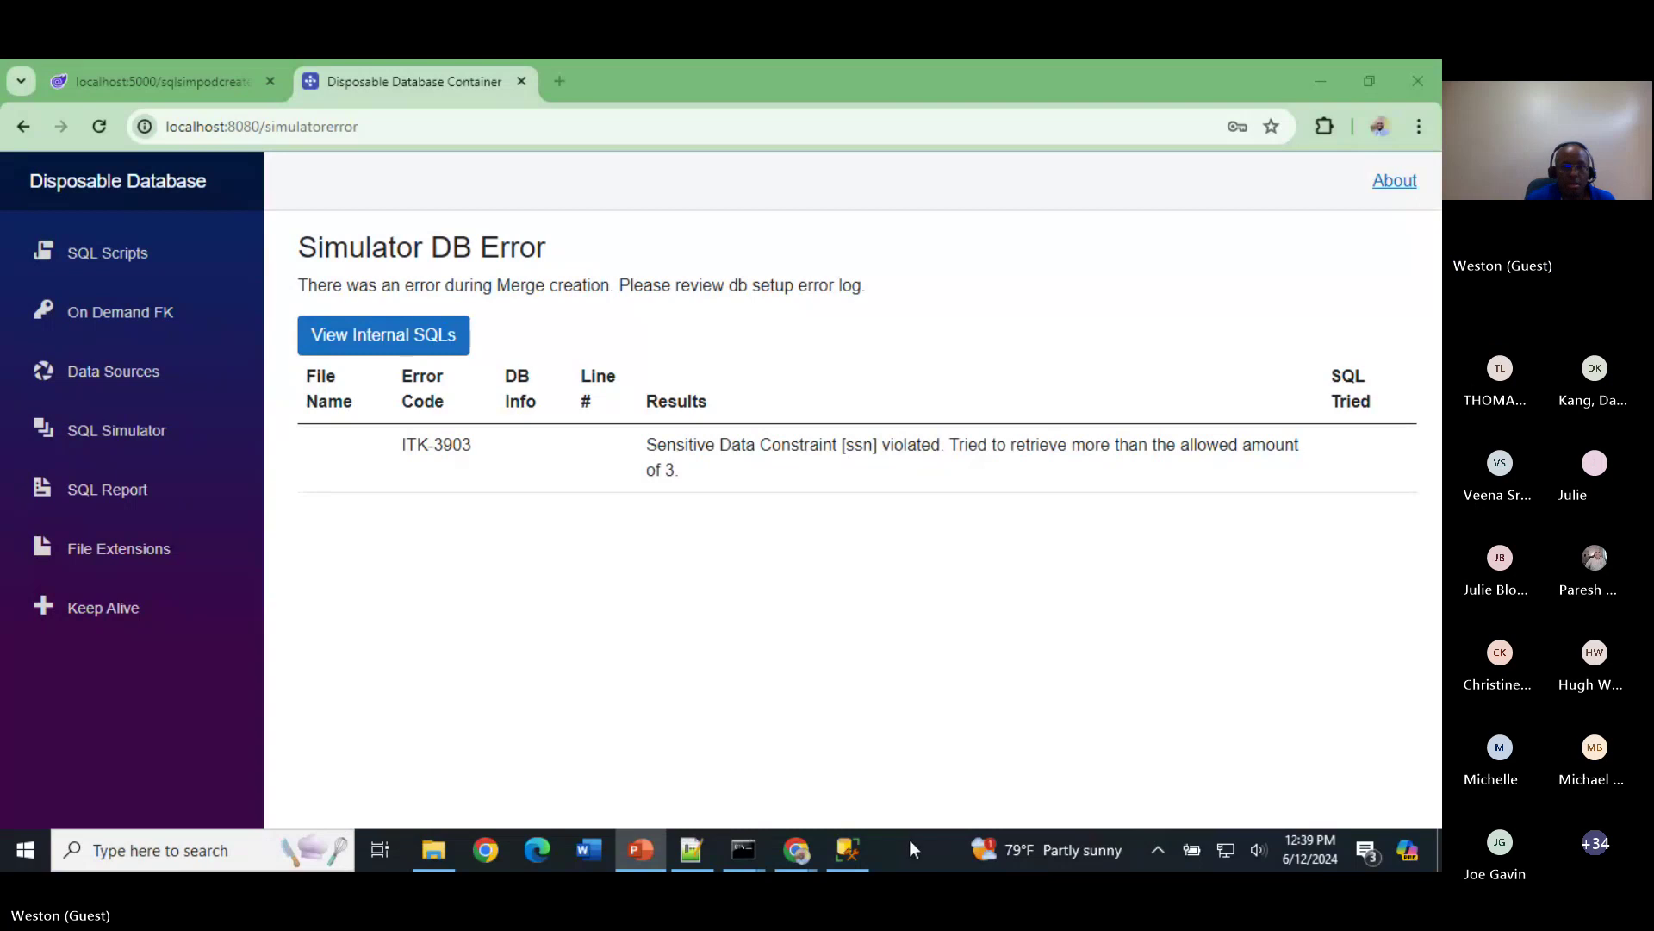
Step: Switch to SQL Server Management Studio, disconnect from the 127.0.0.1,1433 server and close all open query windows
click(856, 866)
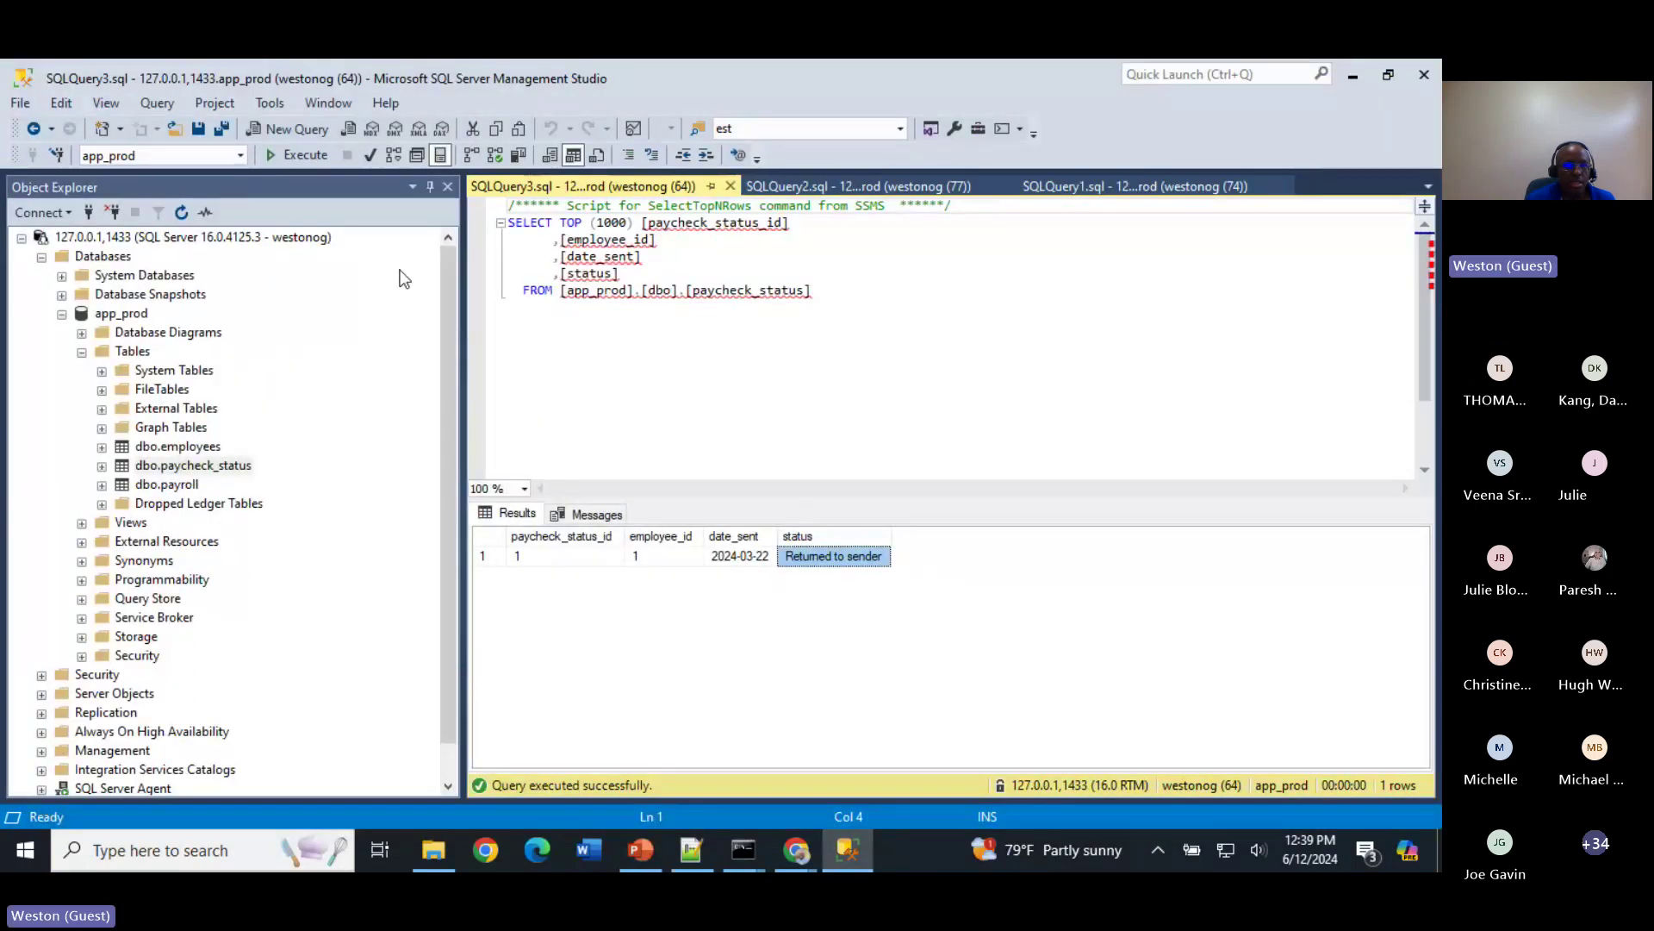
click(857, 186)
click(1114, 186)
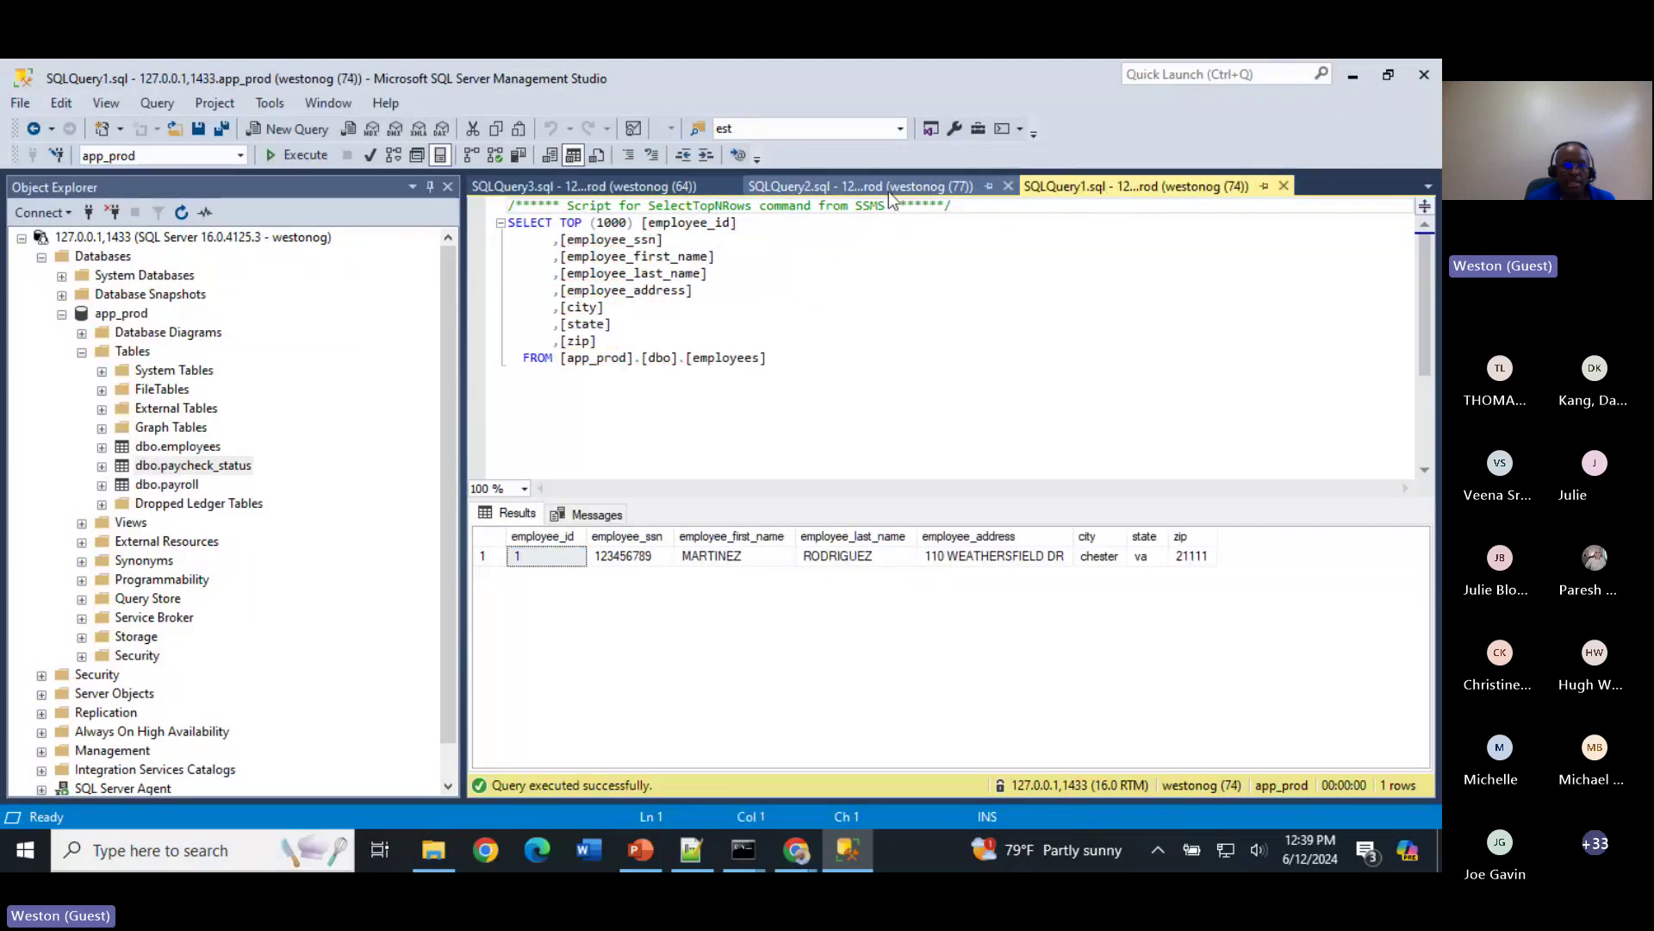
click(71, 237)
right_click(70, 237)
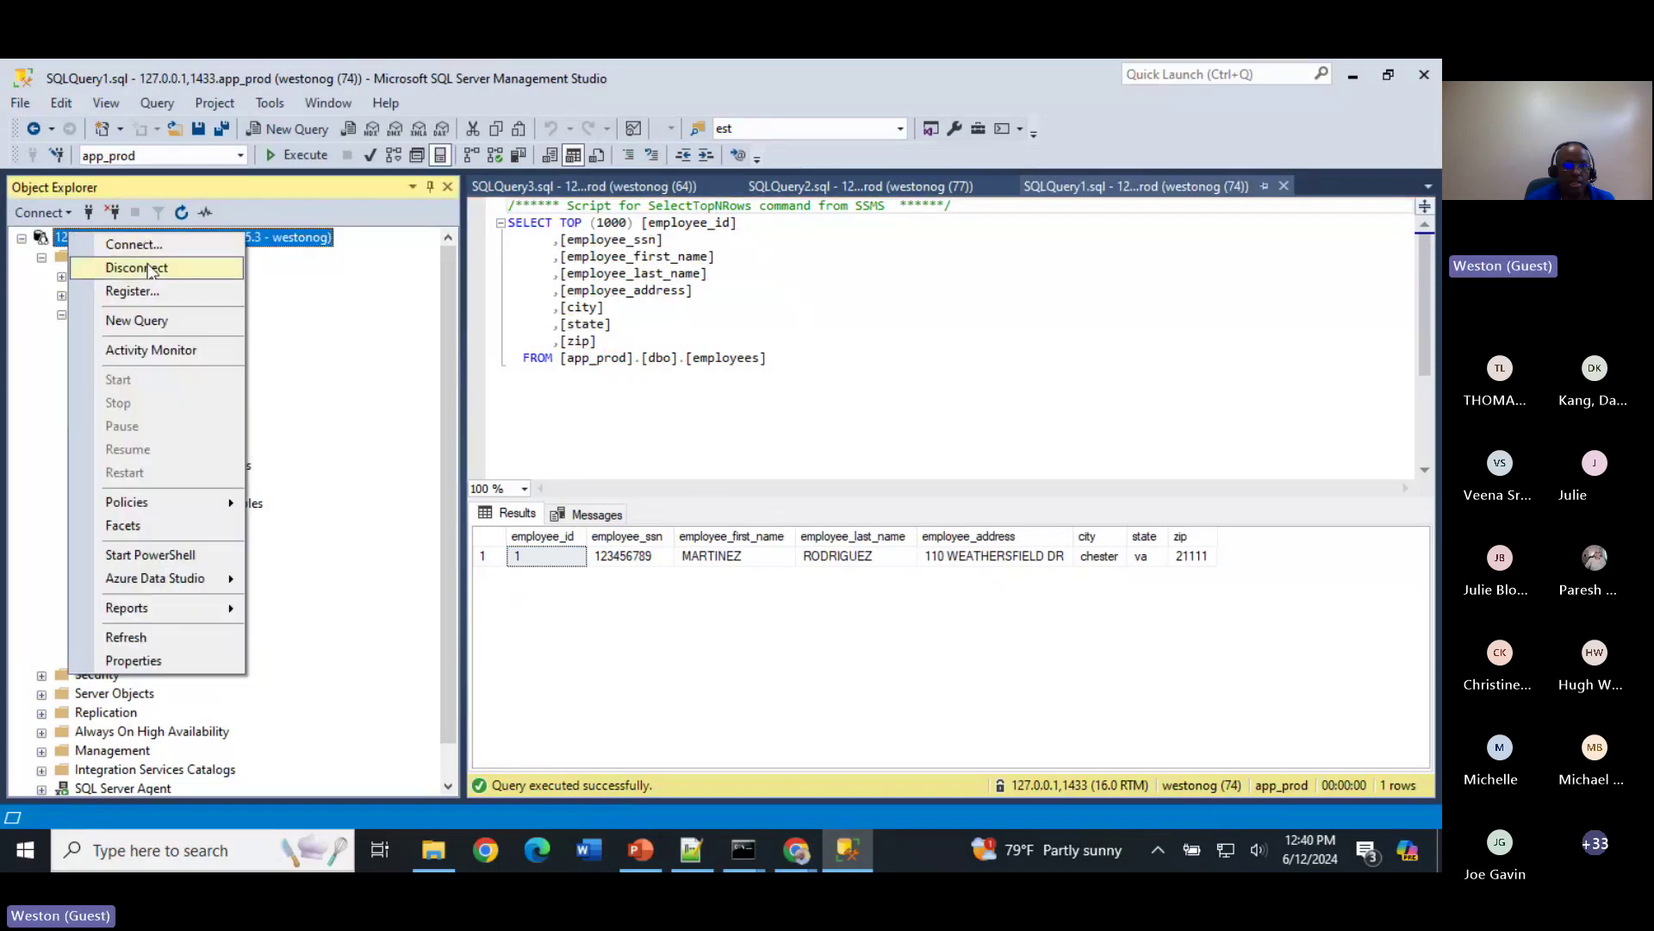
click(151, 269)
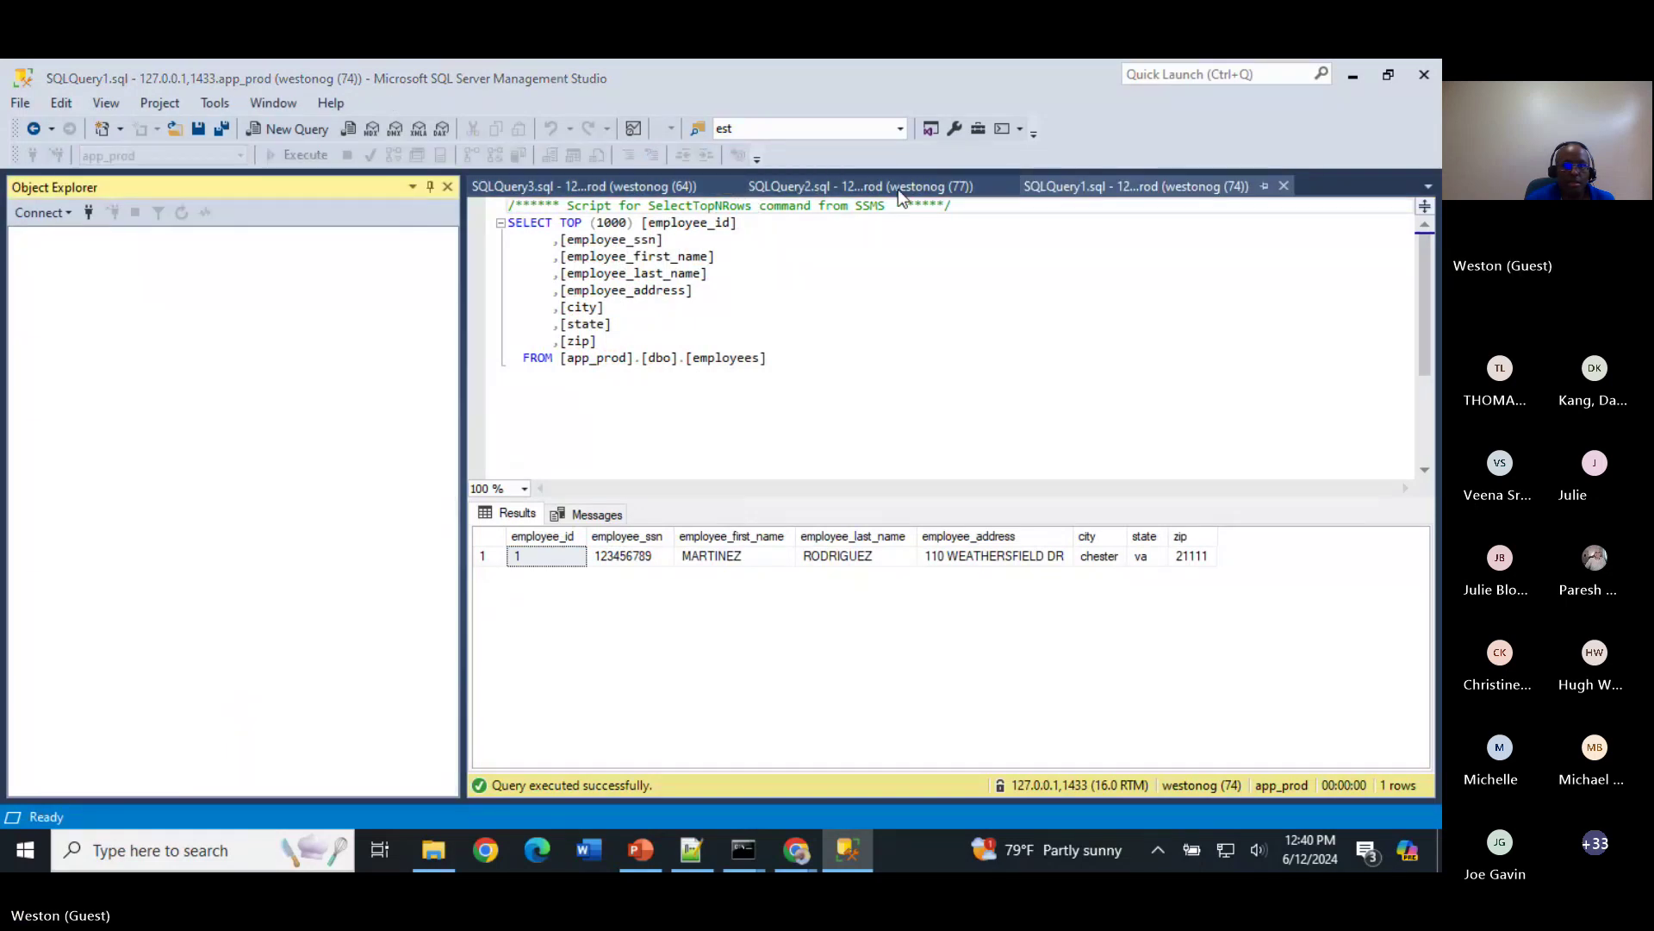
click(1006, 186)
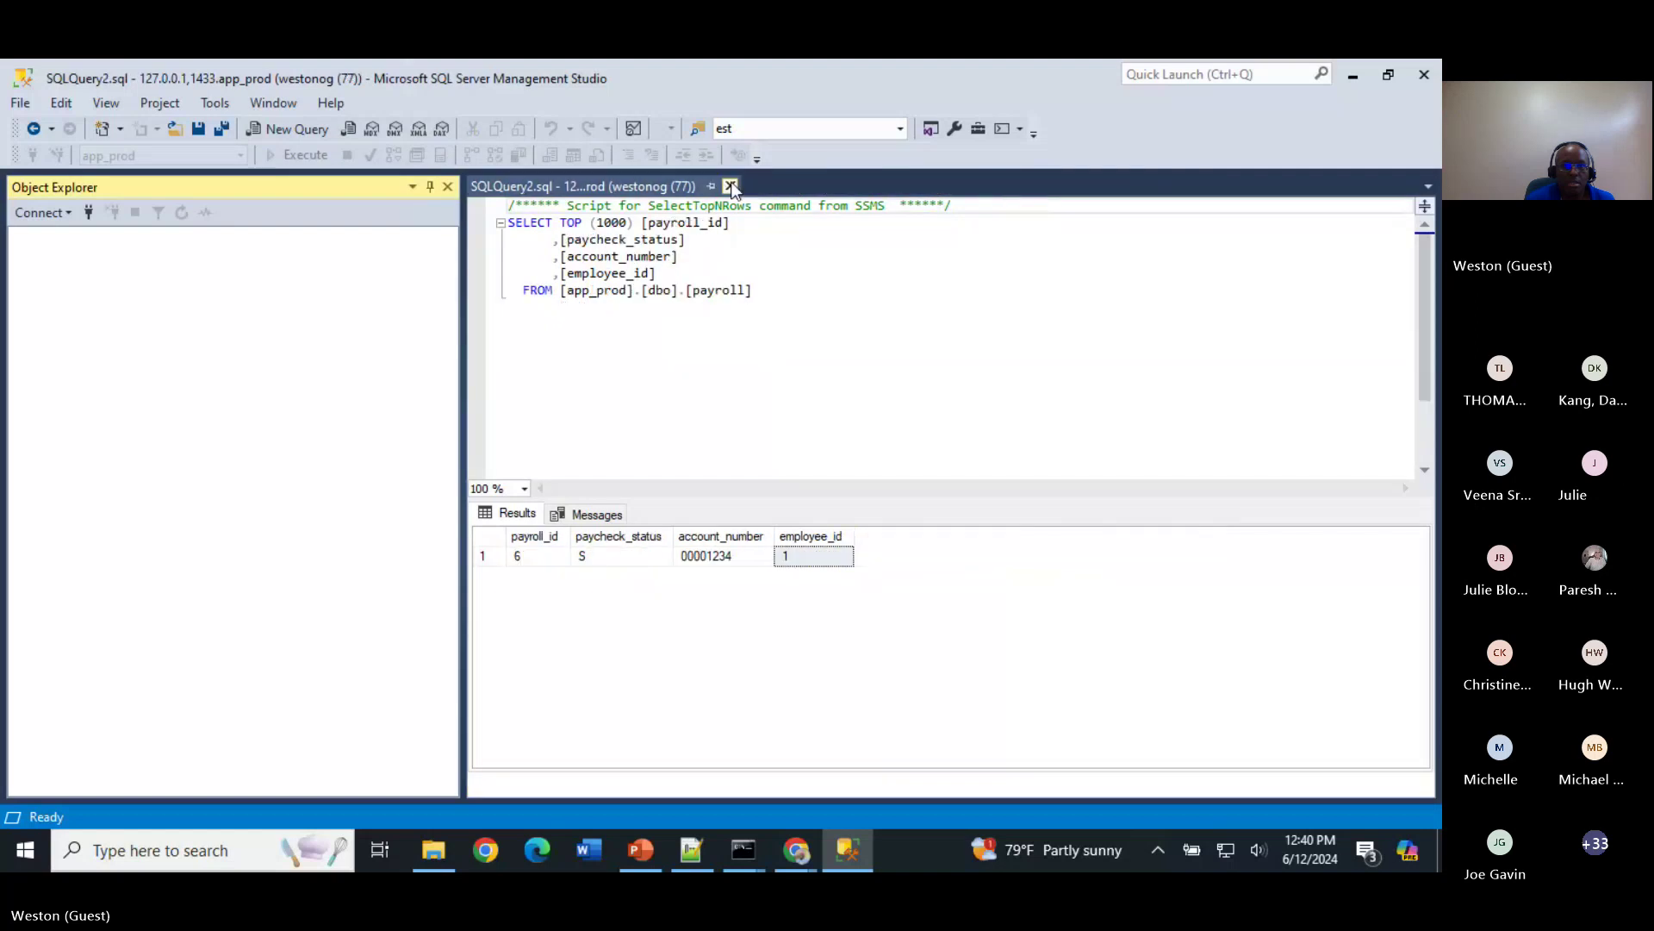
key(ctrl+F4)
Step: Start a new Database Engine connection and set the server name to ssprod.database.windows.net
key(alt+Tab)
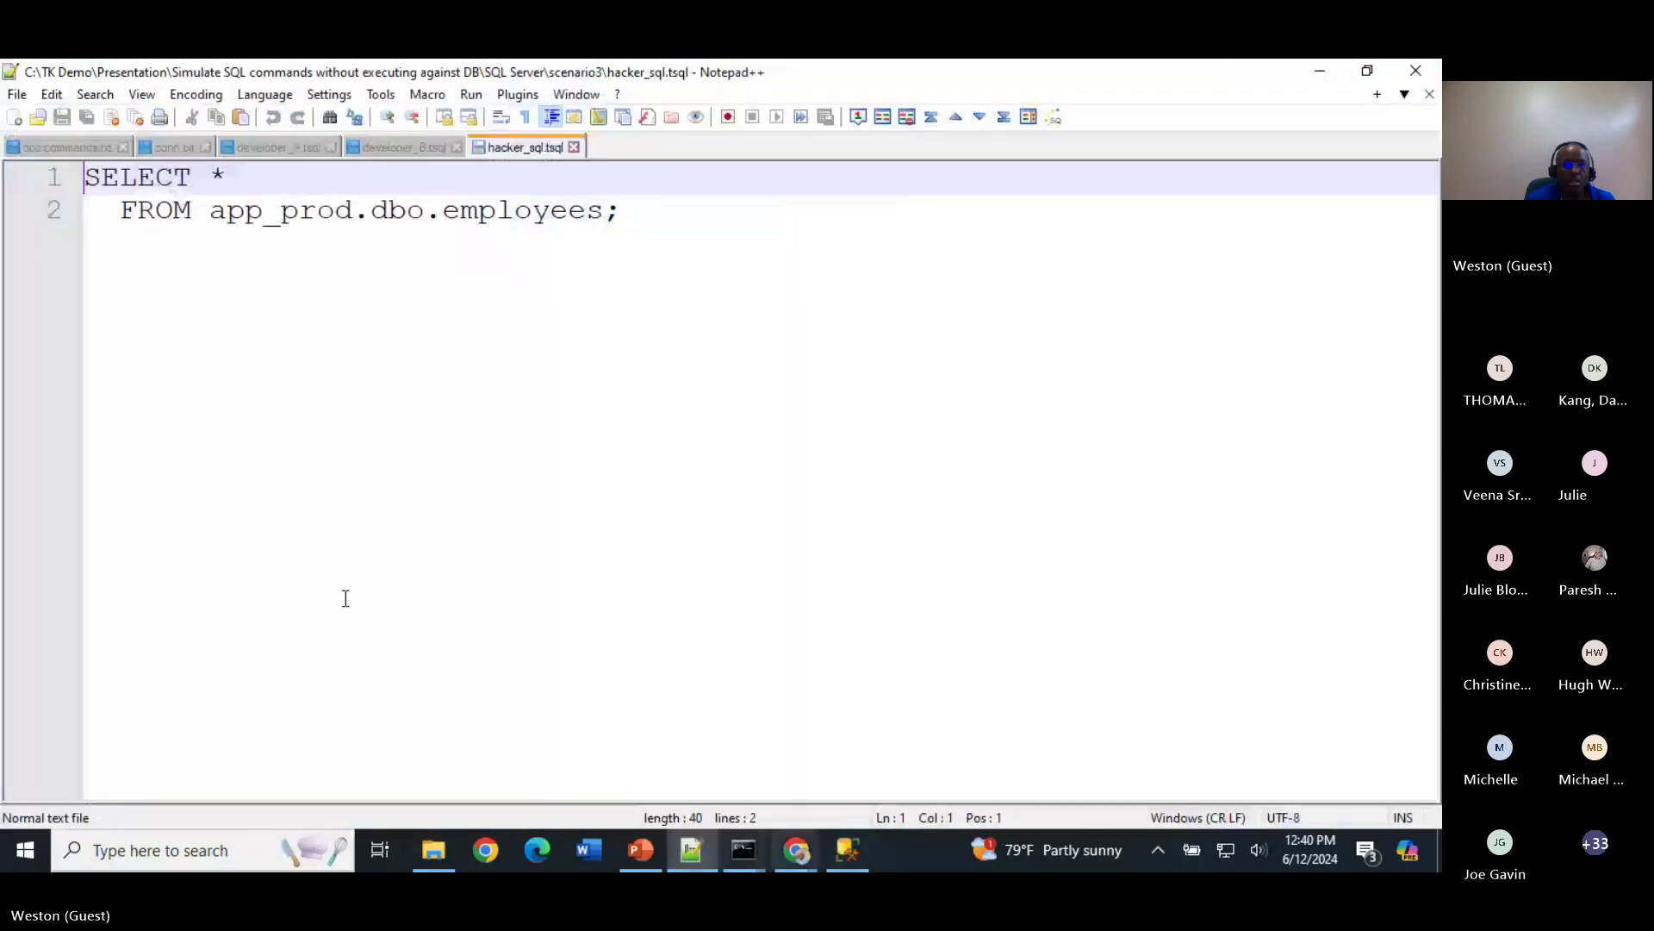
key(alt+Tab)
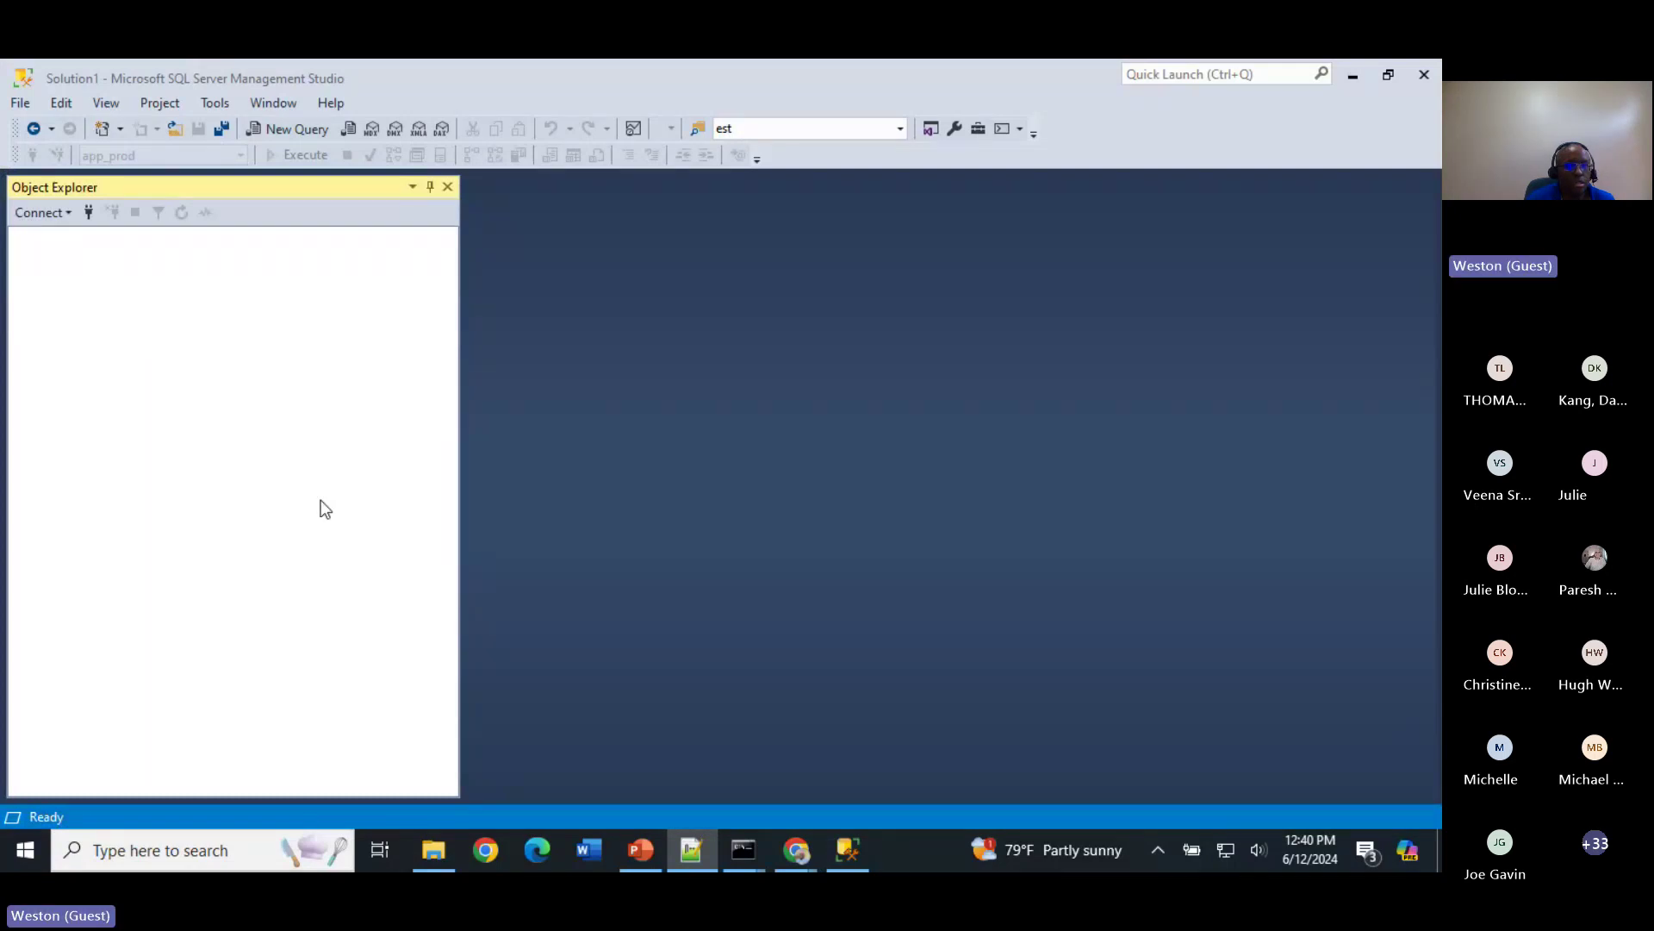
click(35, 214)
click(36, 240)
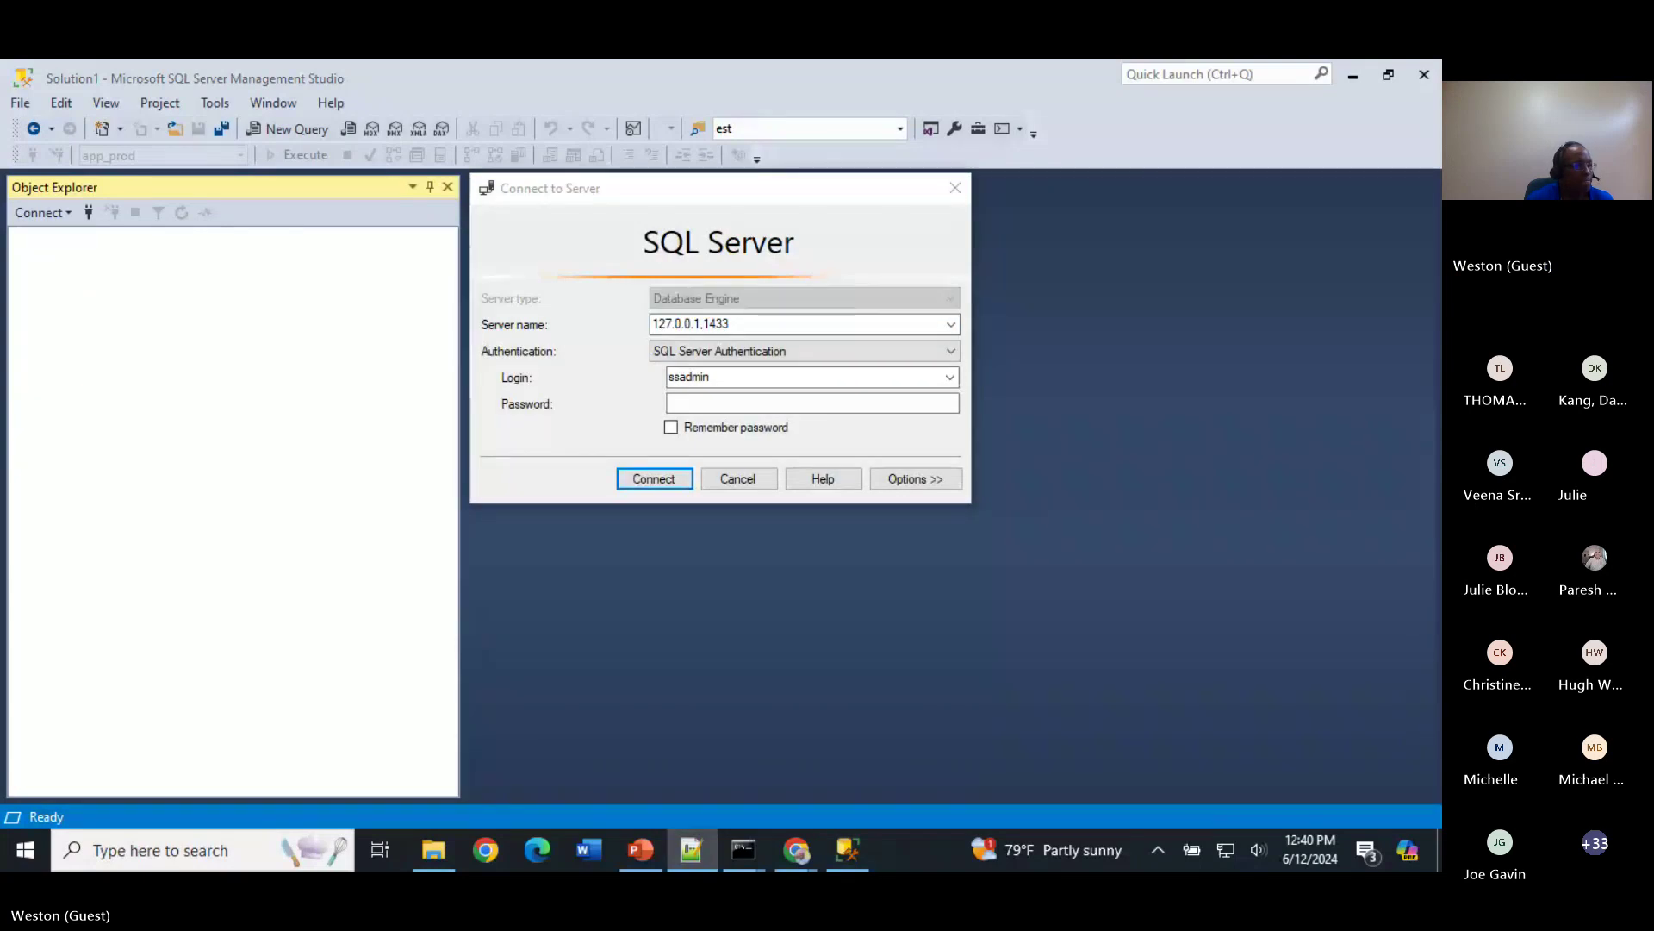
click(820, 320)
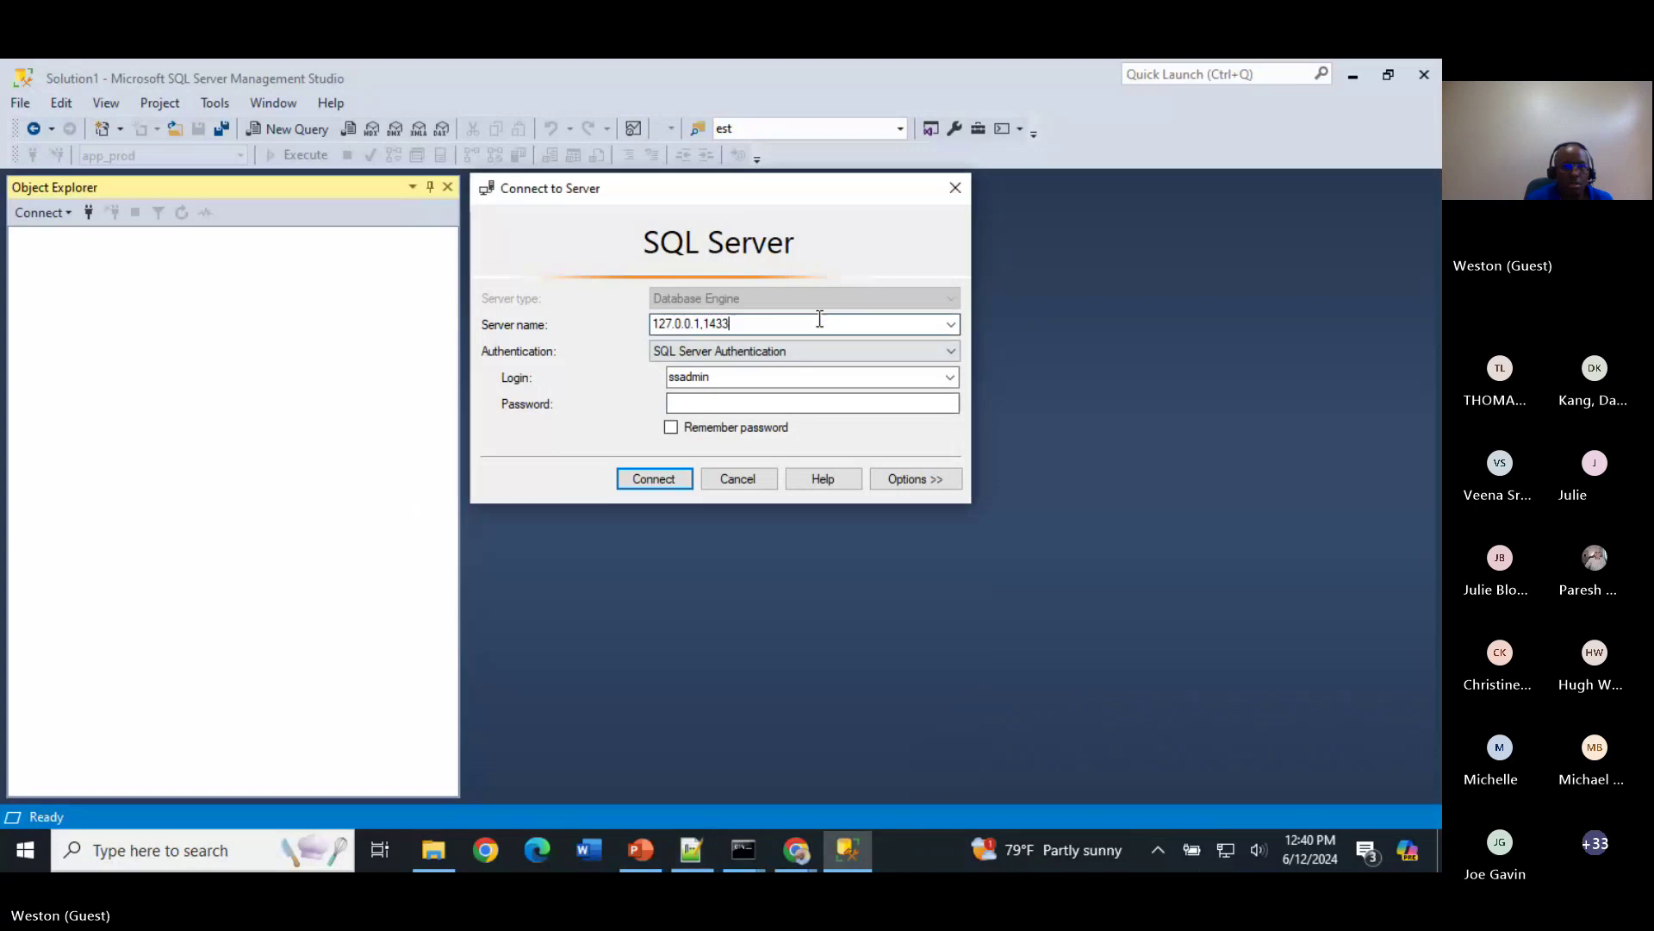
drag(819, 321, 539, 336)
text(ssprod.database.windows.net)
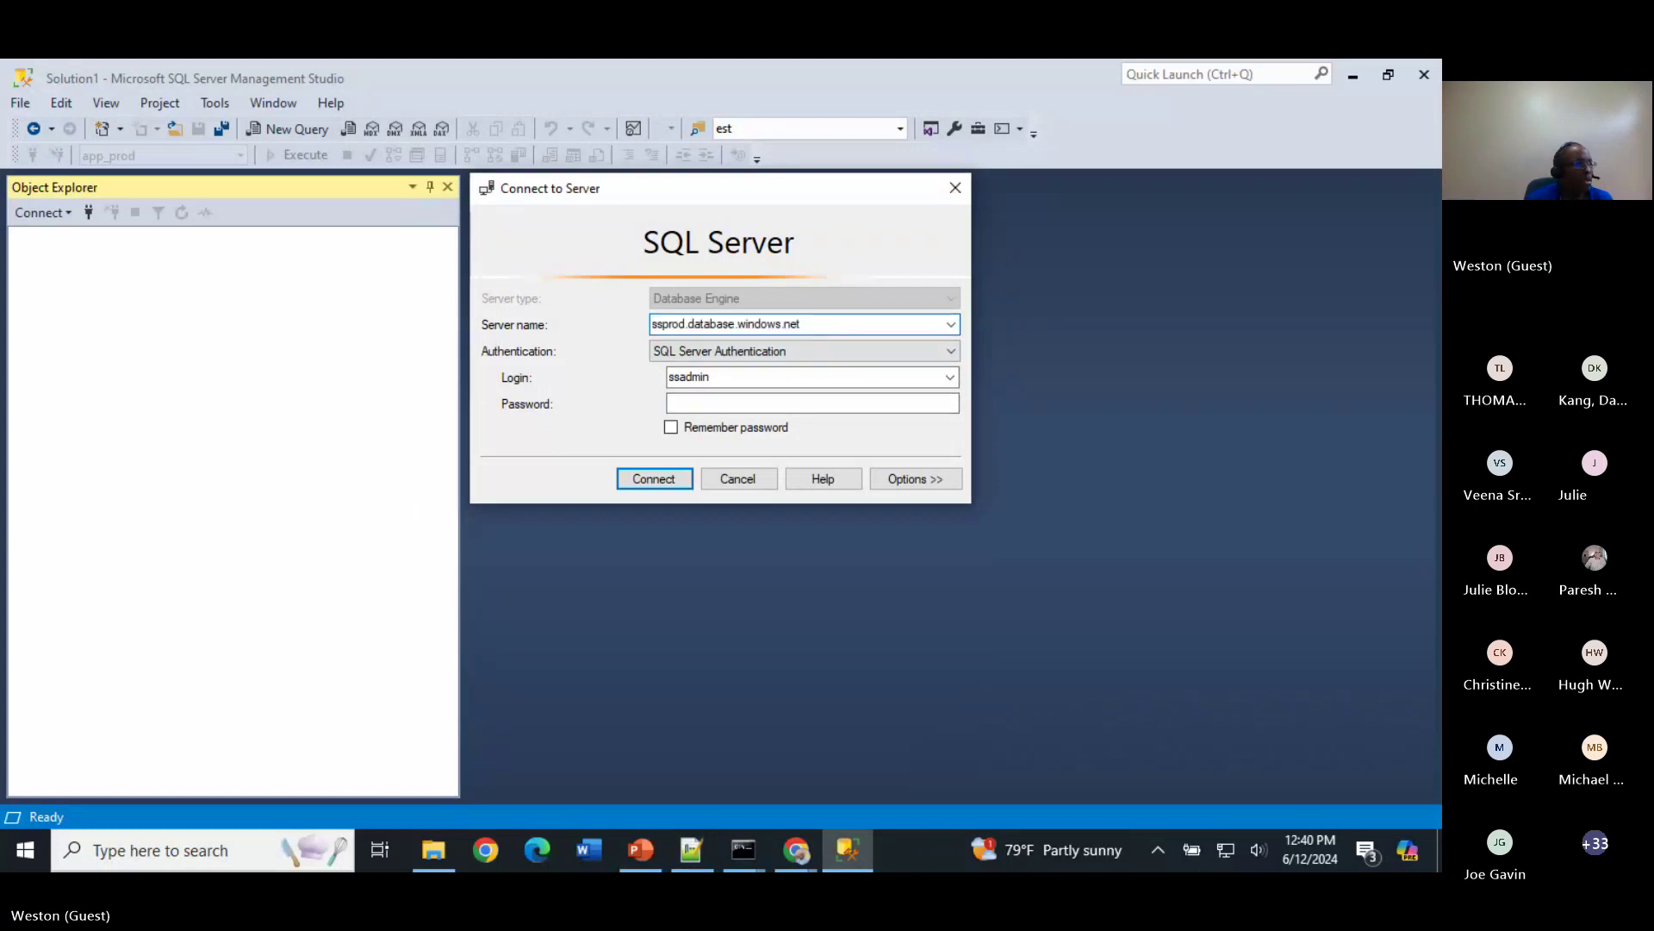
Step: Copy the account password from Notepad++, paste it into the SQL Server login's password field and connect
key(alt+Tab)
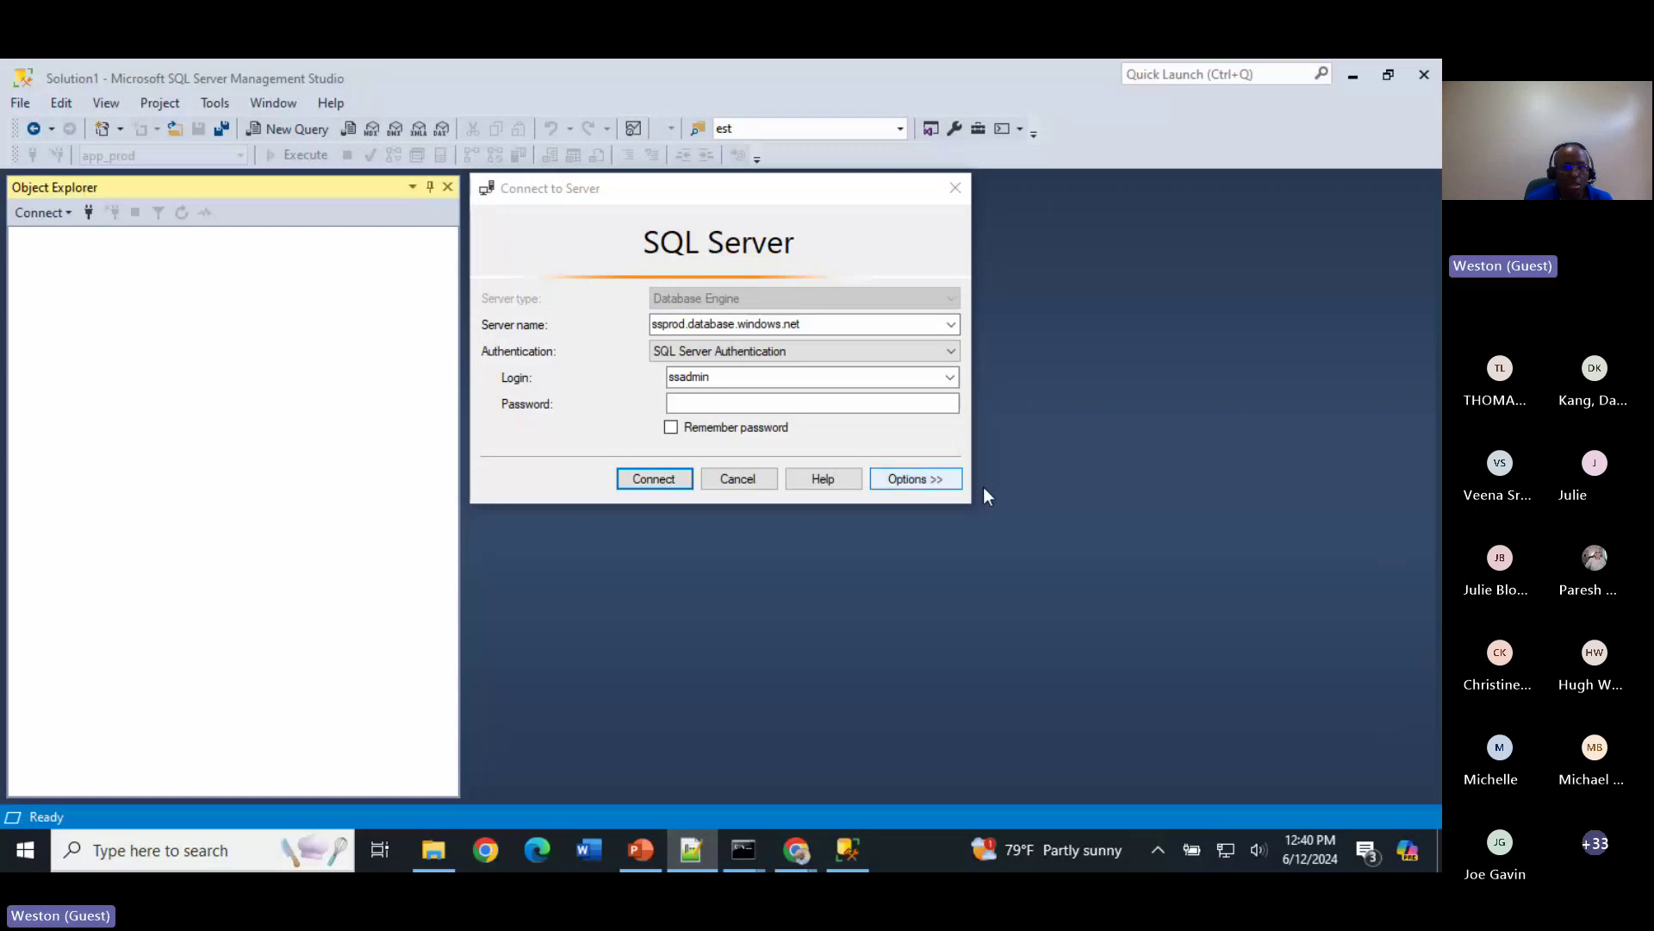
key(alt+Tab)
click(737, 402)
key(ctrl+v)
click(673, 473)
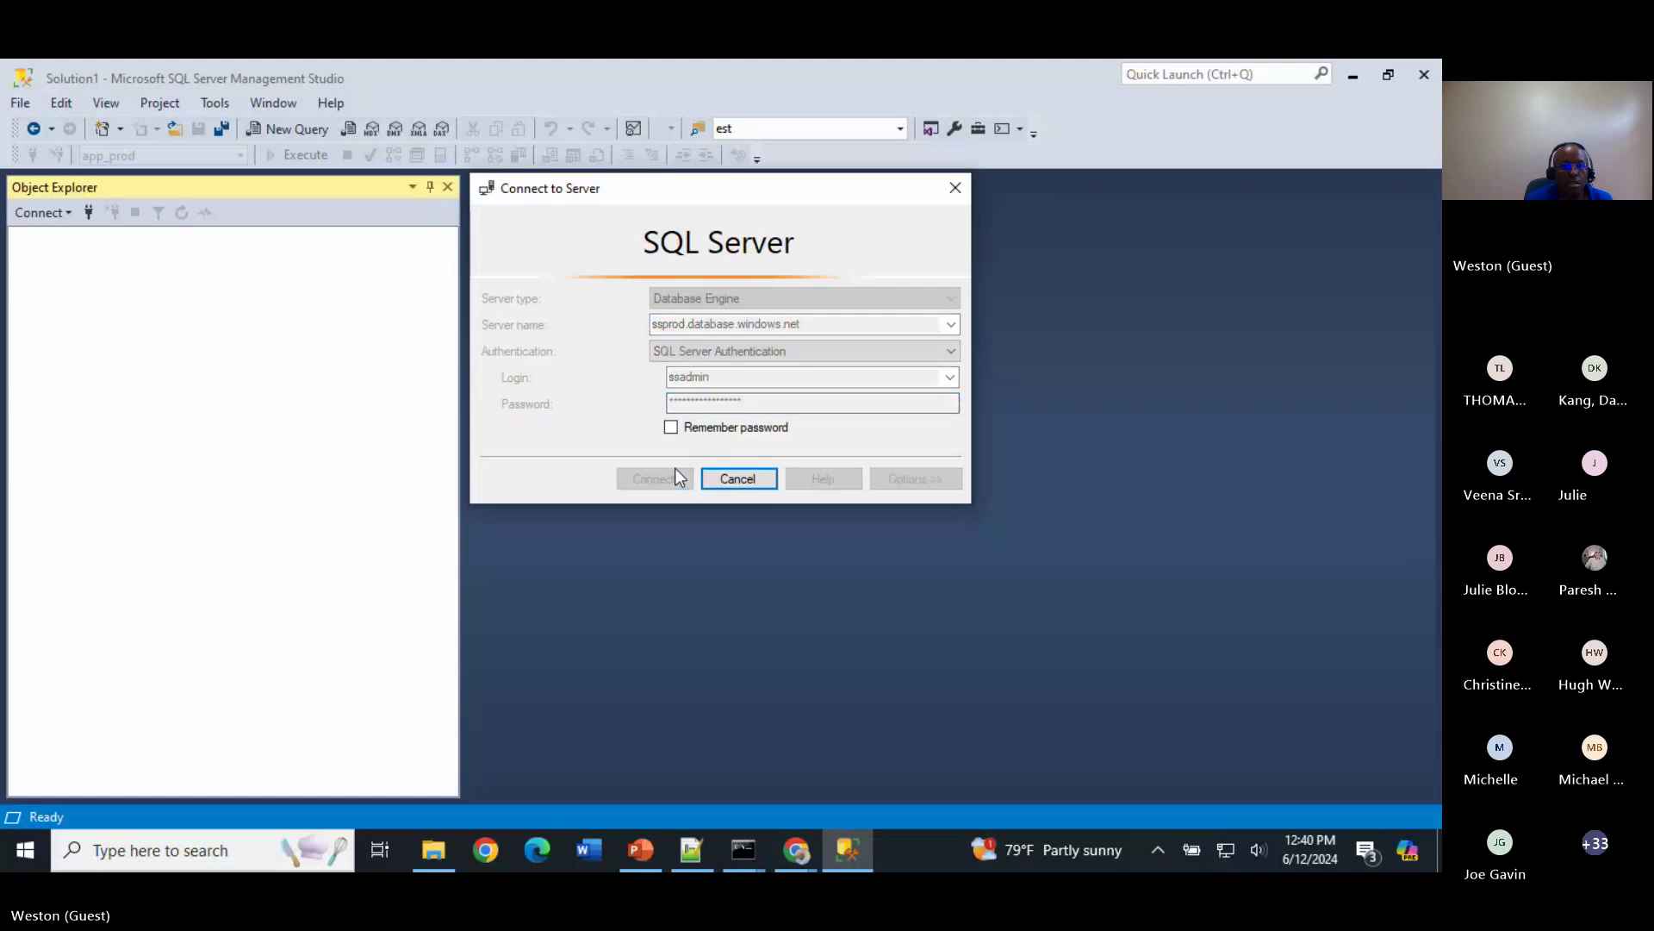
Step: Expand the app_prod database on the production server down to its list of tables
click(42, 257)
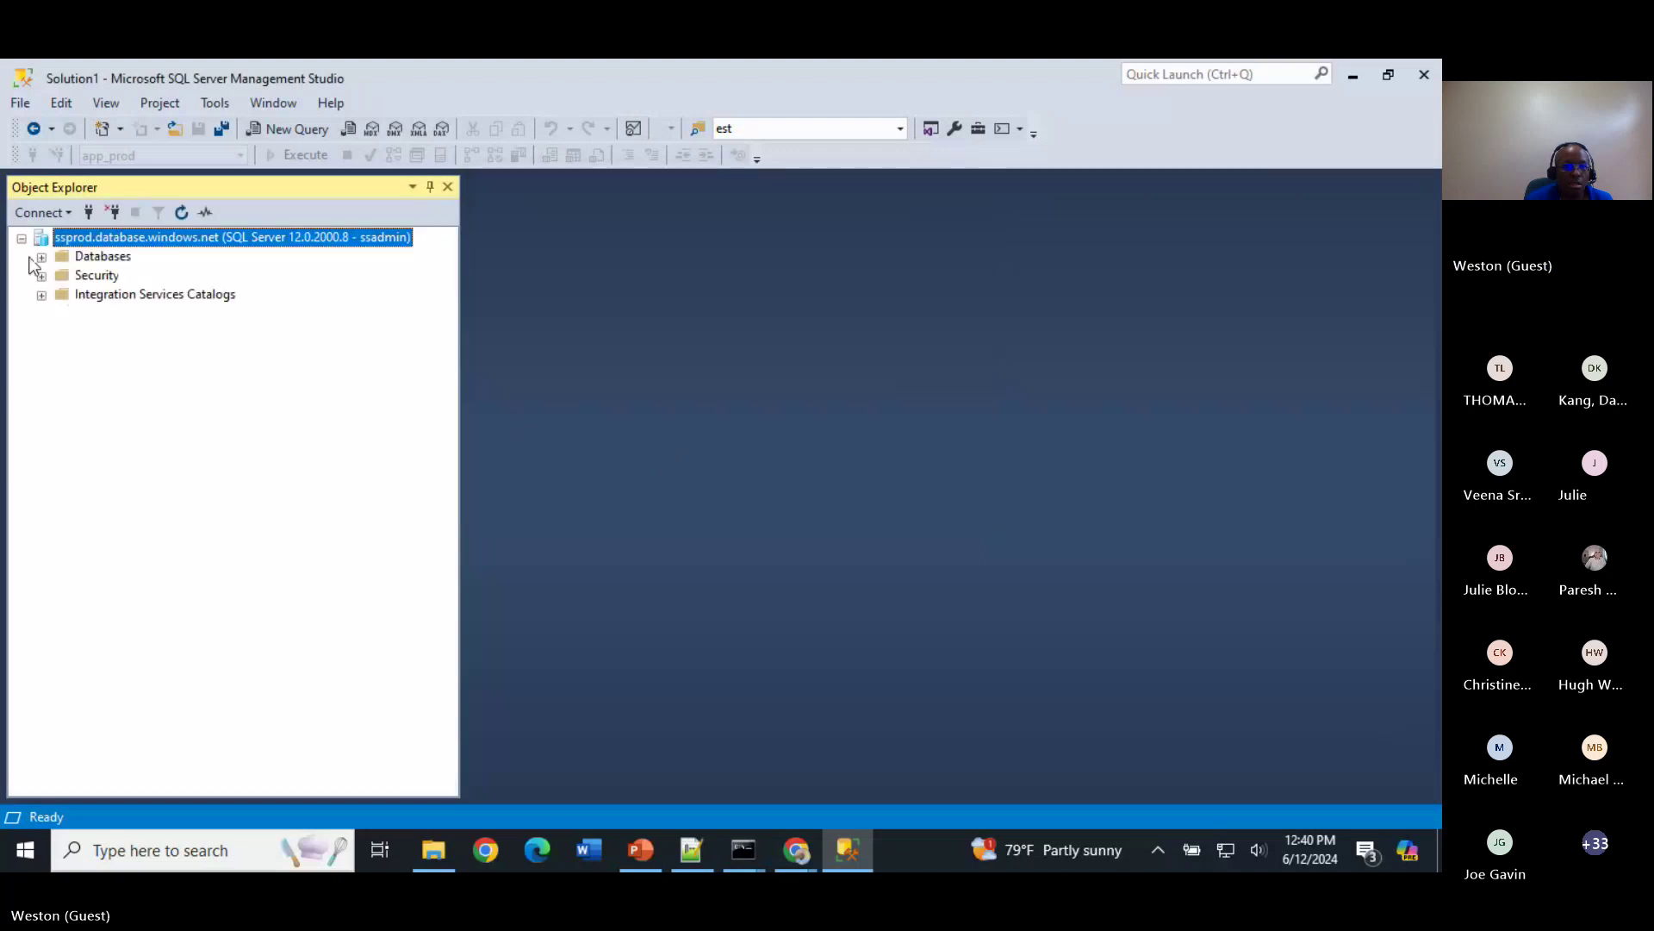
click(61, 295)
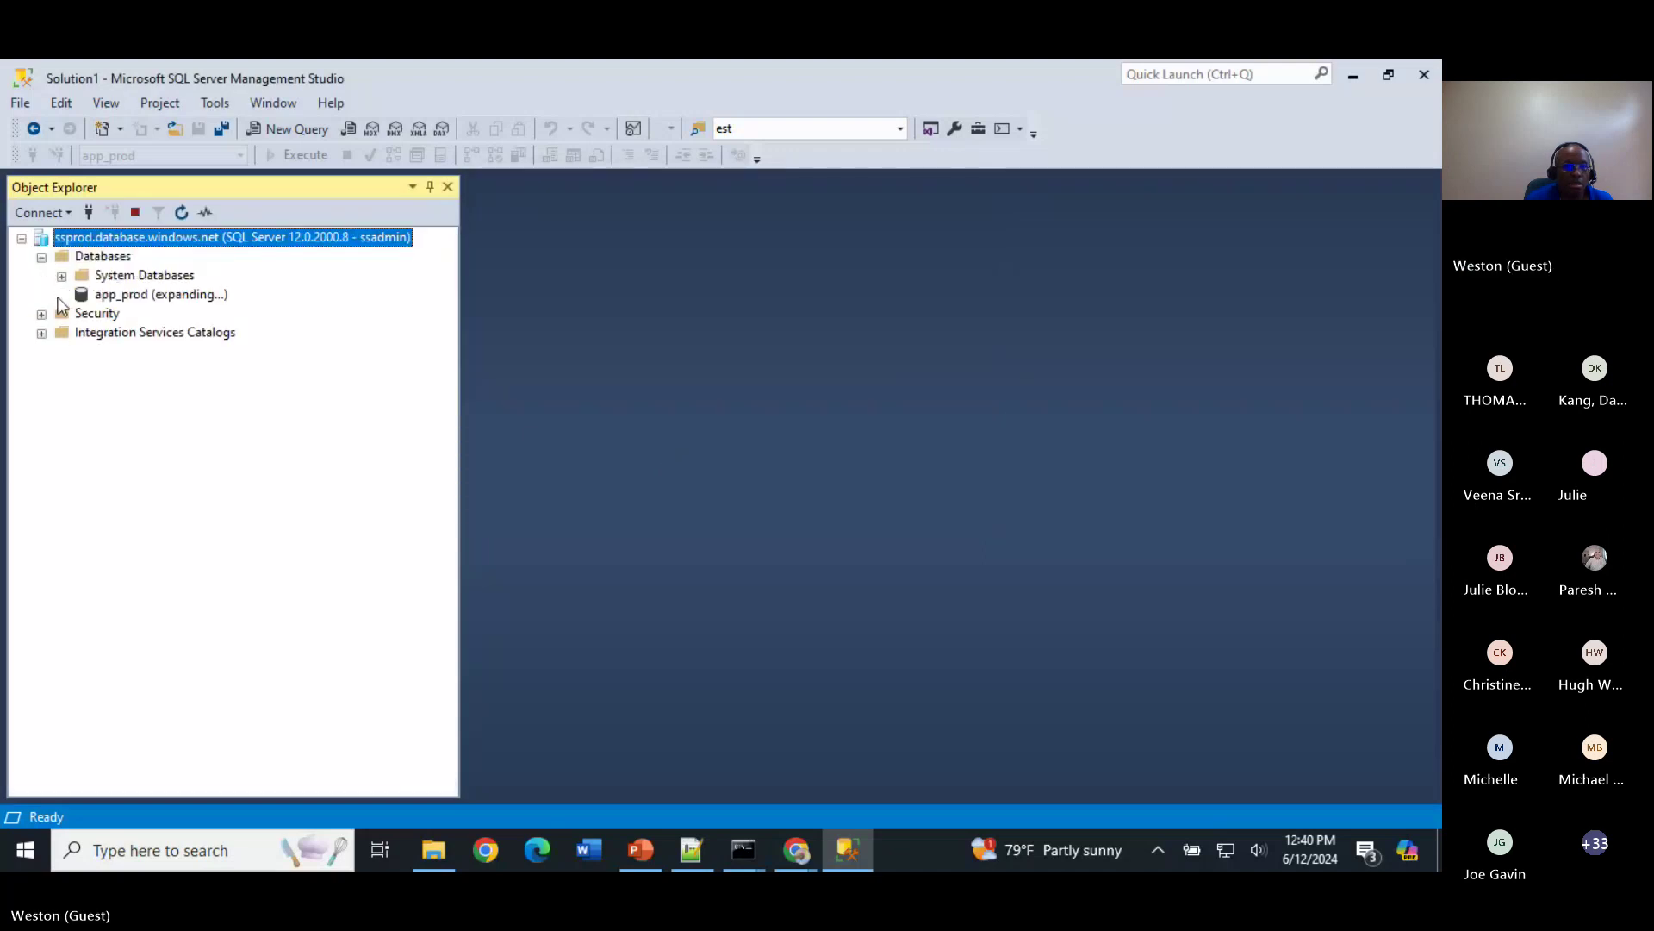
click(82, 333)
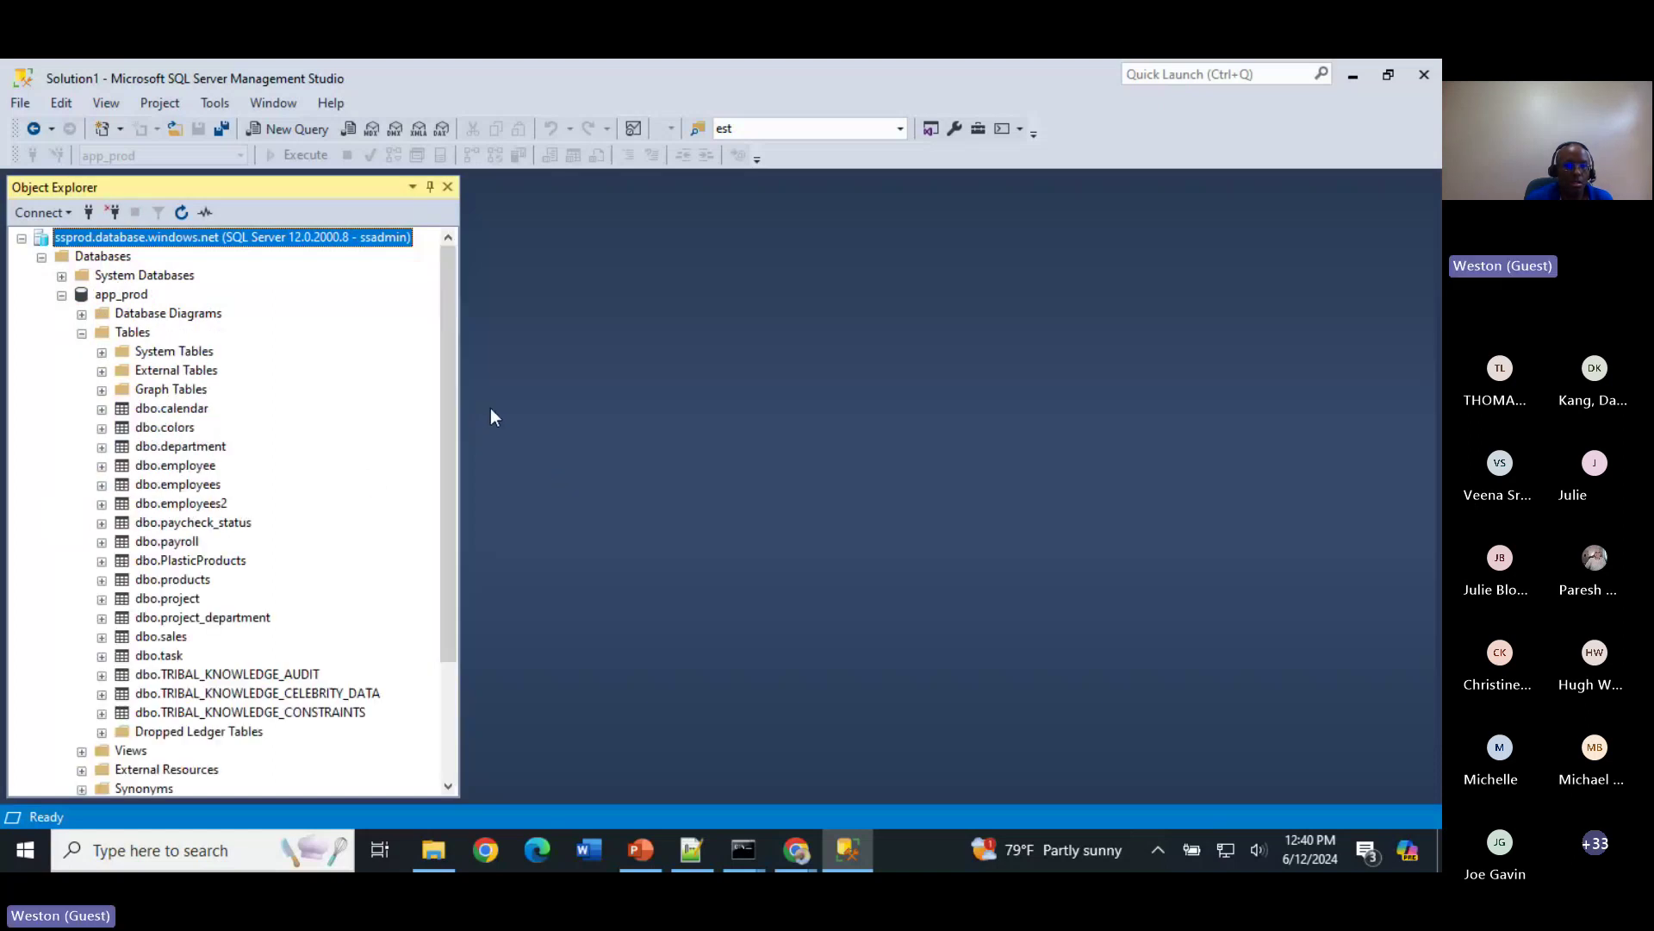
Step: Query the top 1000 rows of the dbo.TRIBAL_KNOWLEDGE_AUDIT table
click(291, 679)
right_click(291, 679)
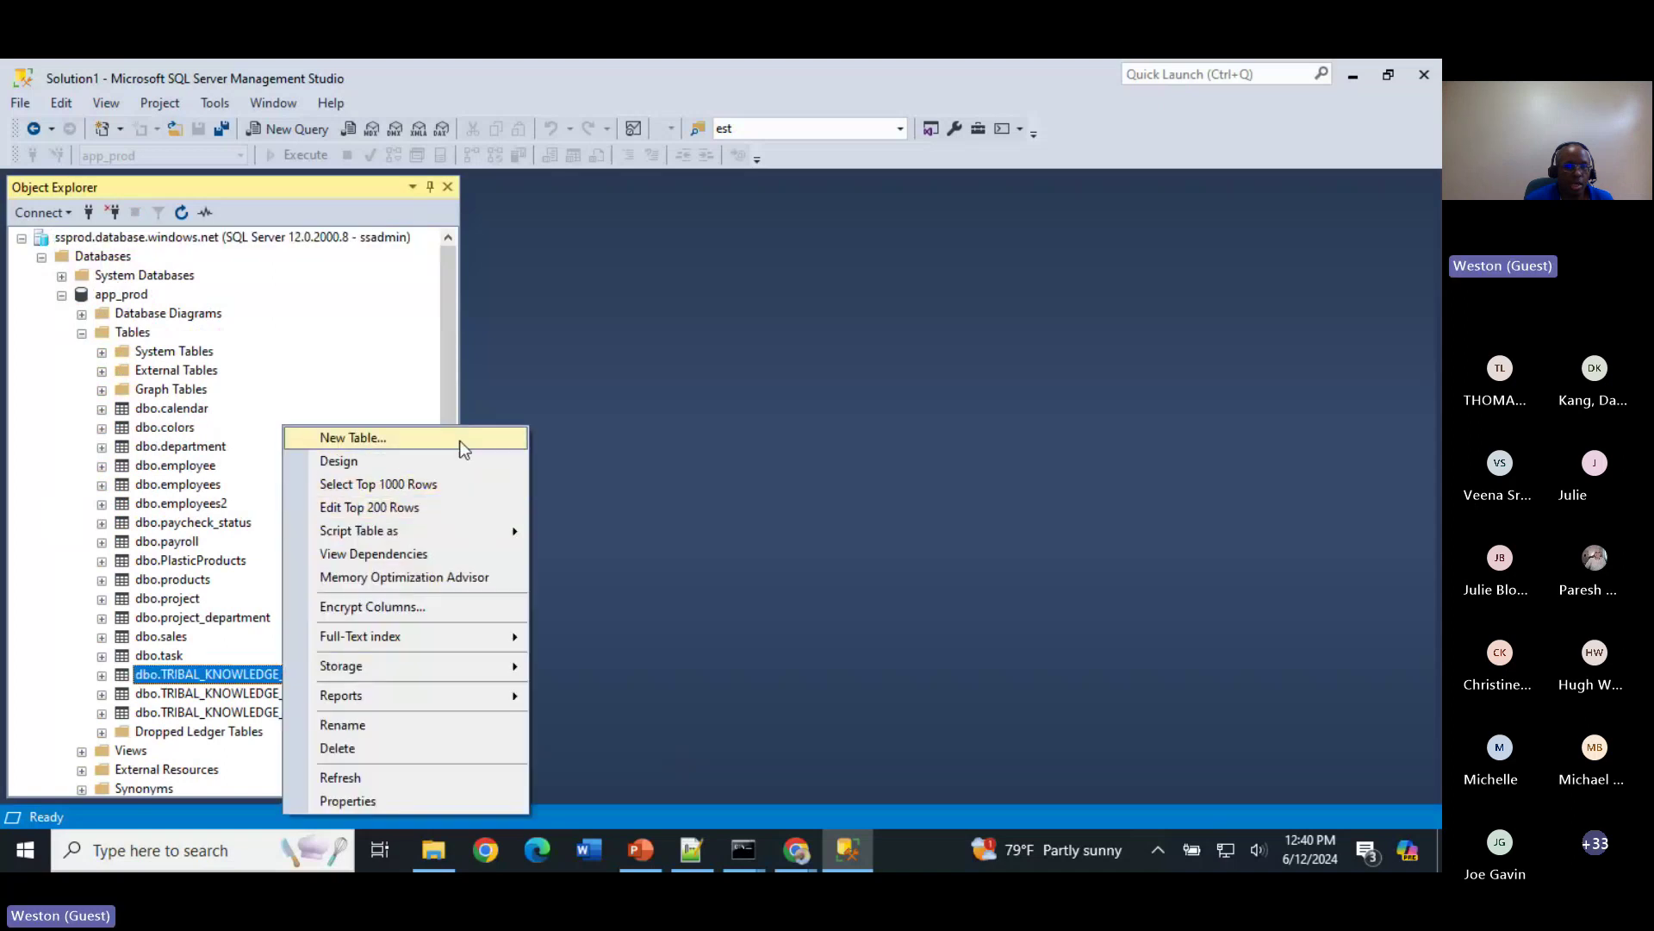
key(Escape)
scroll(452, 539, down, 3)
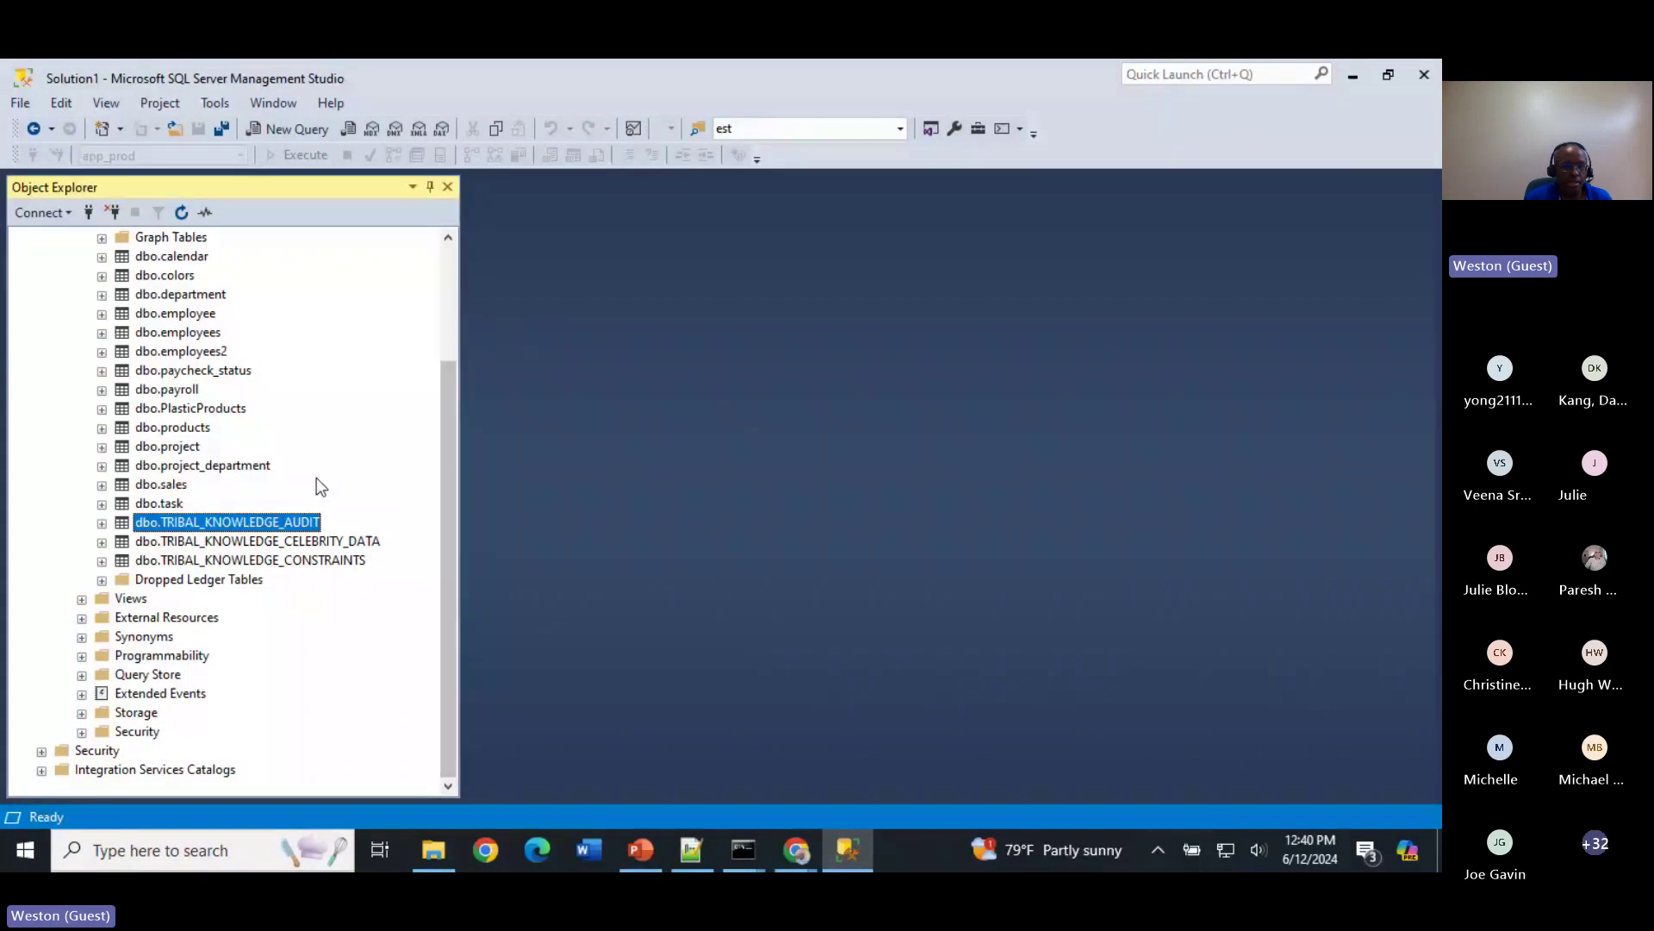
right_click(308, 521)
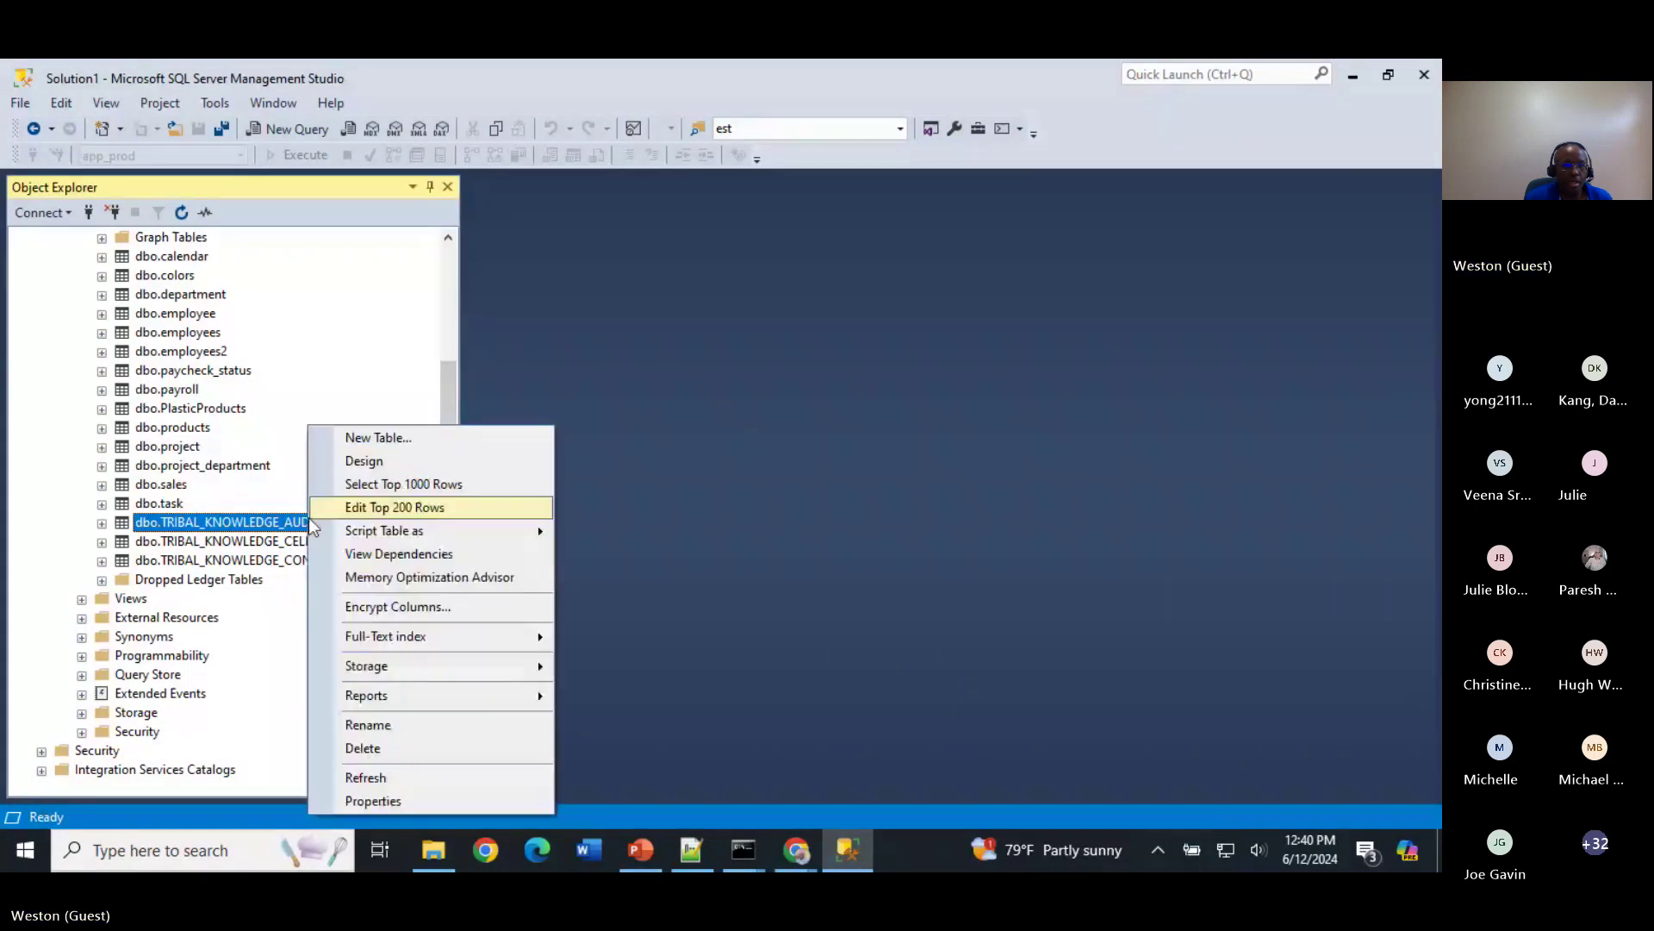
click(422, 483)
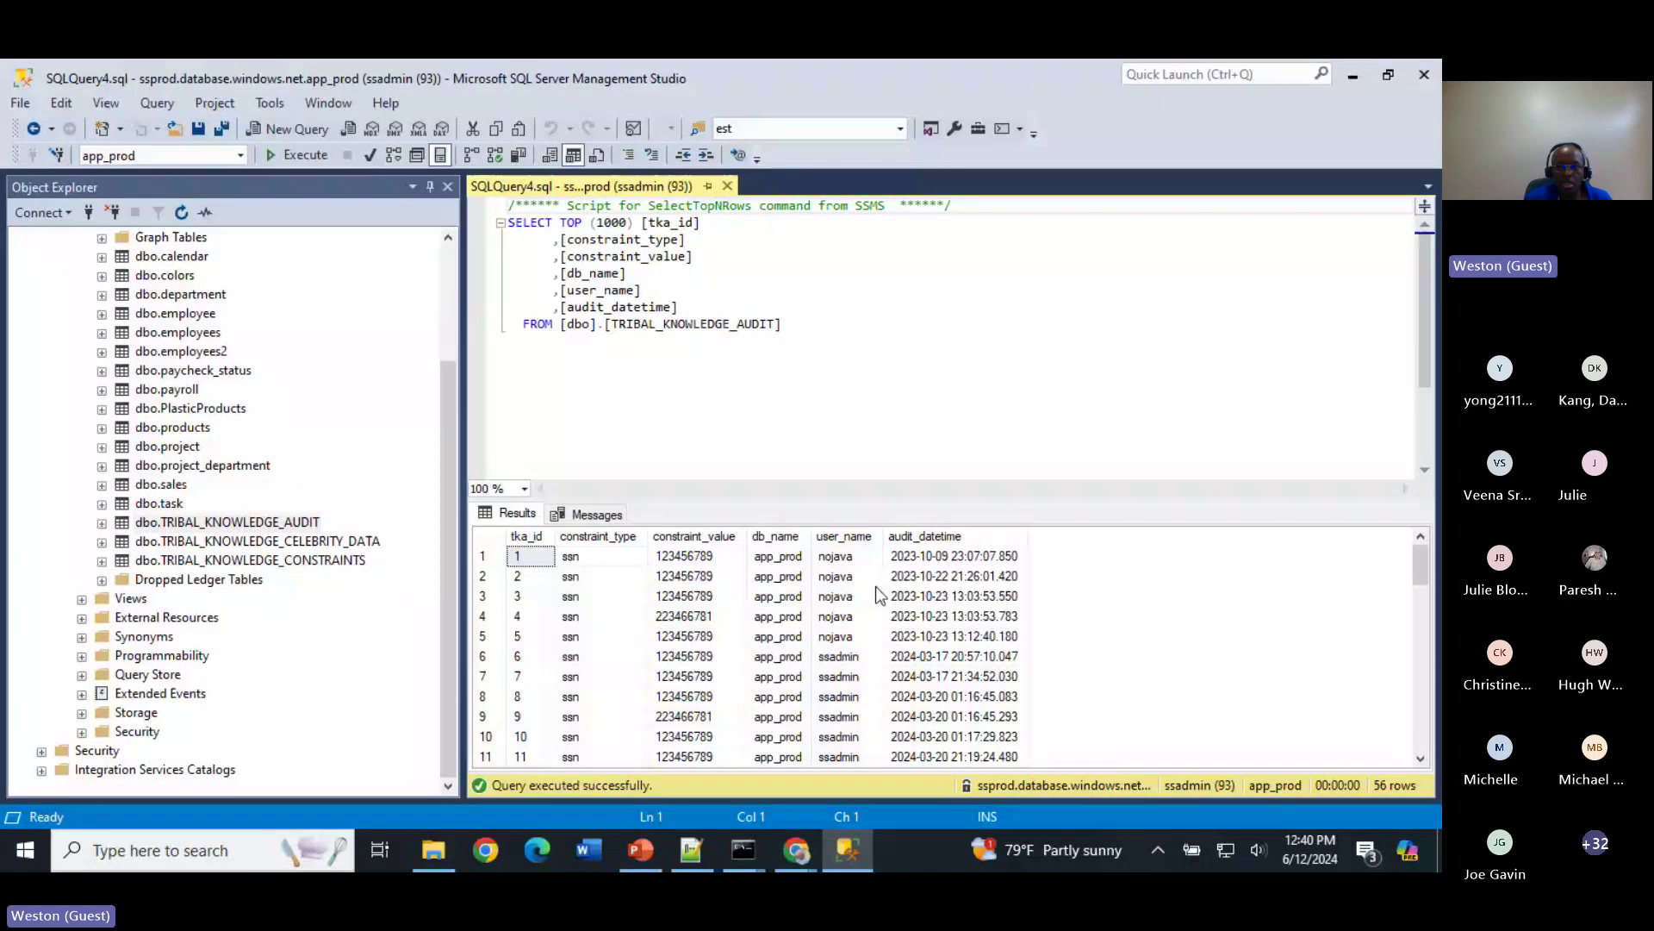
Step: Examine the most recent audit rows, checking their constraint type, constraint value, database name, user name and audit time
drag(1420, 566, 1256, 757)
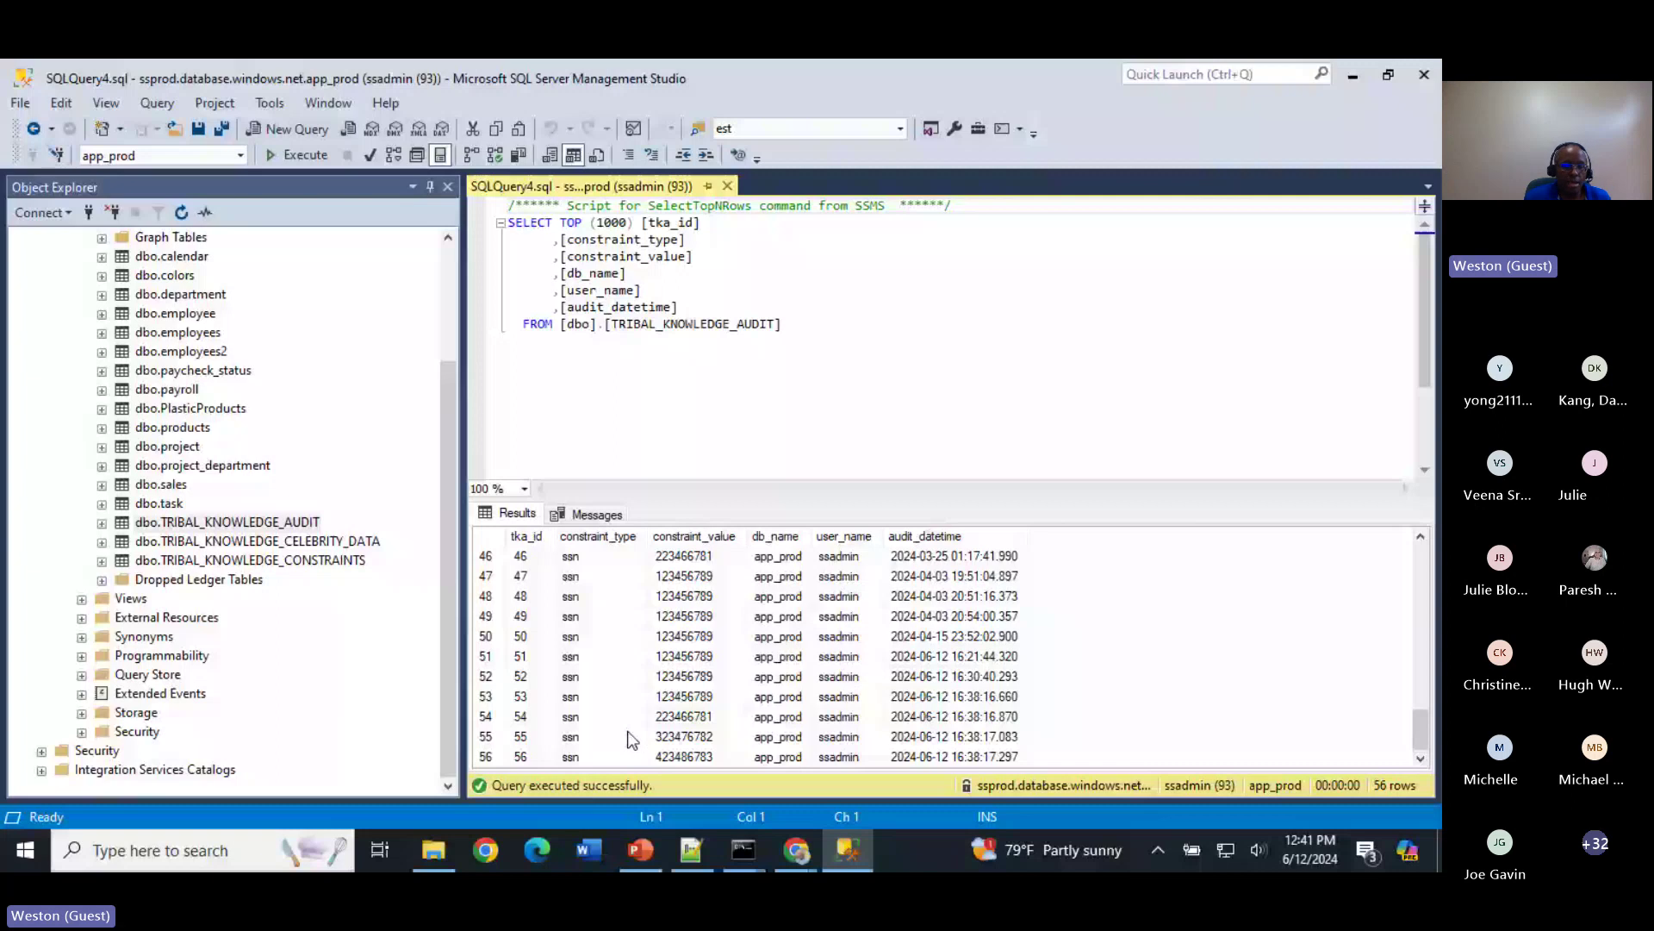
click(616, 757)
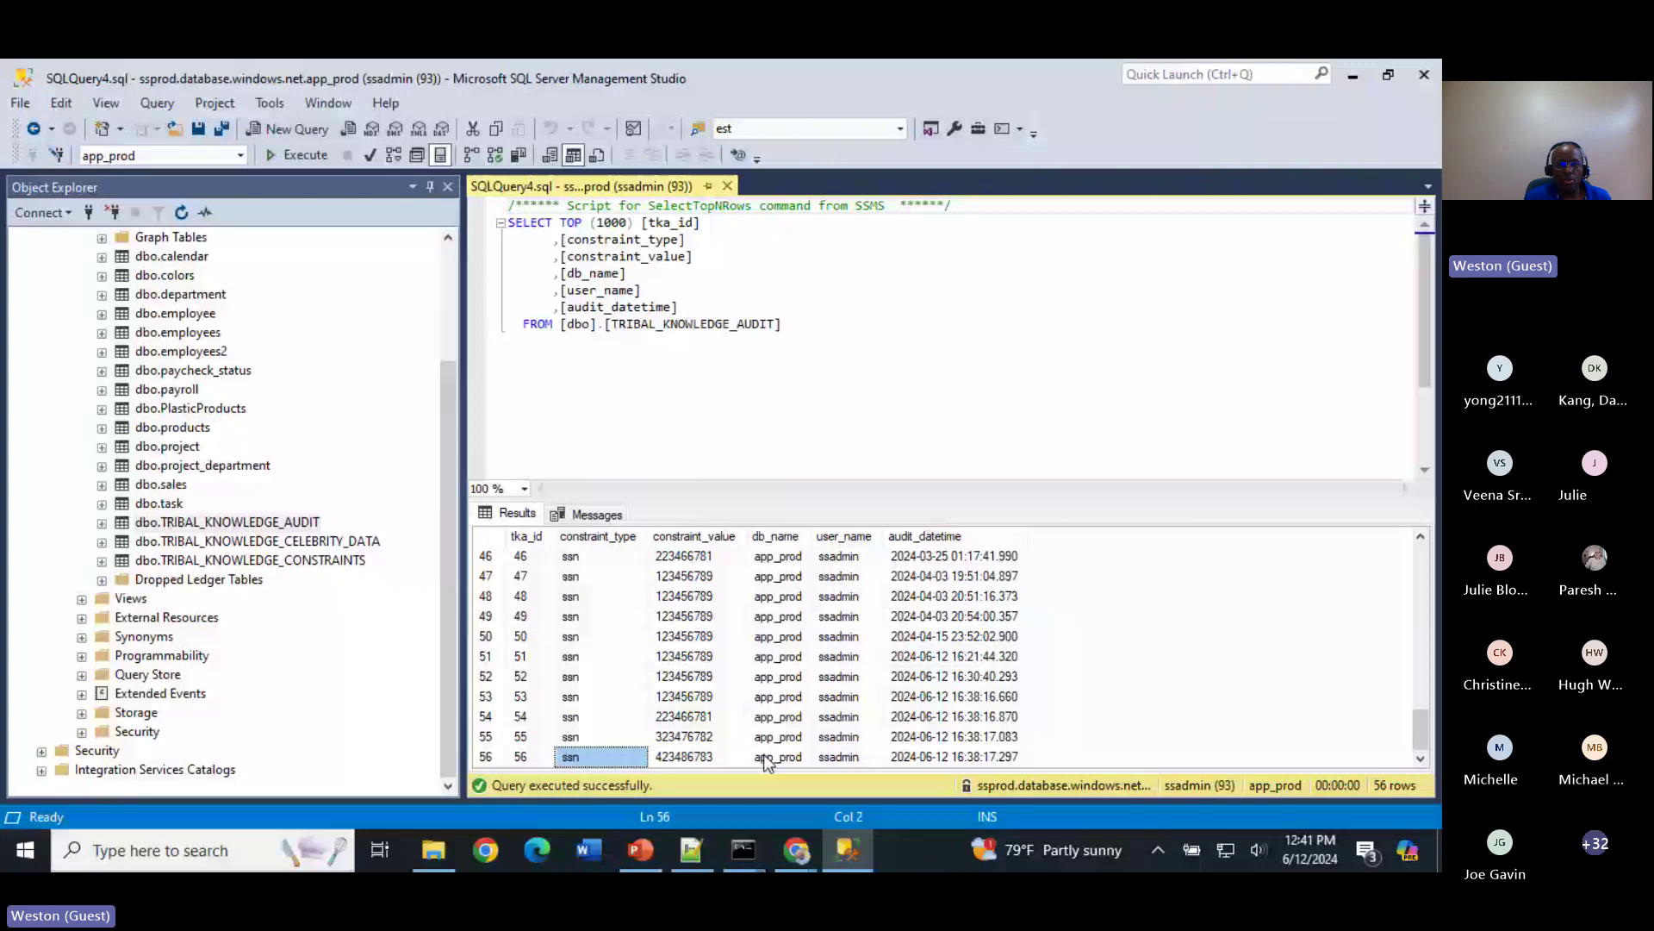
click(715, 759)
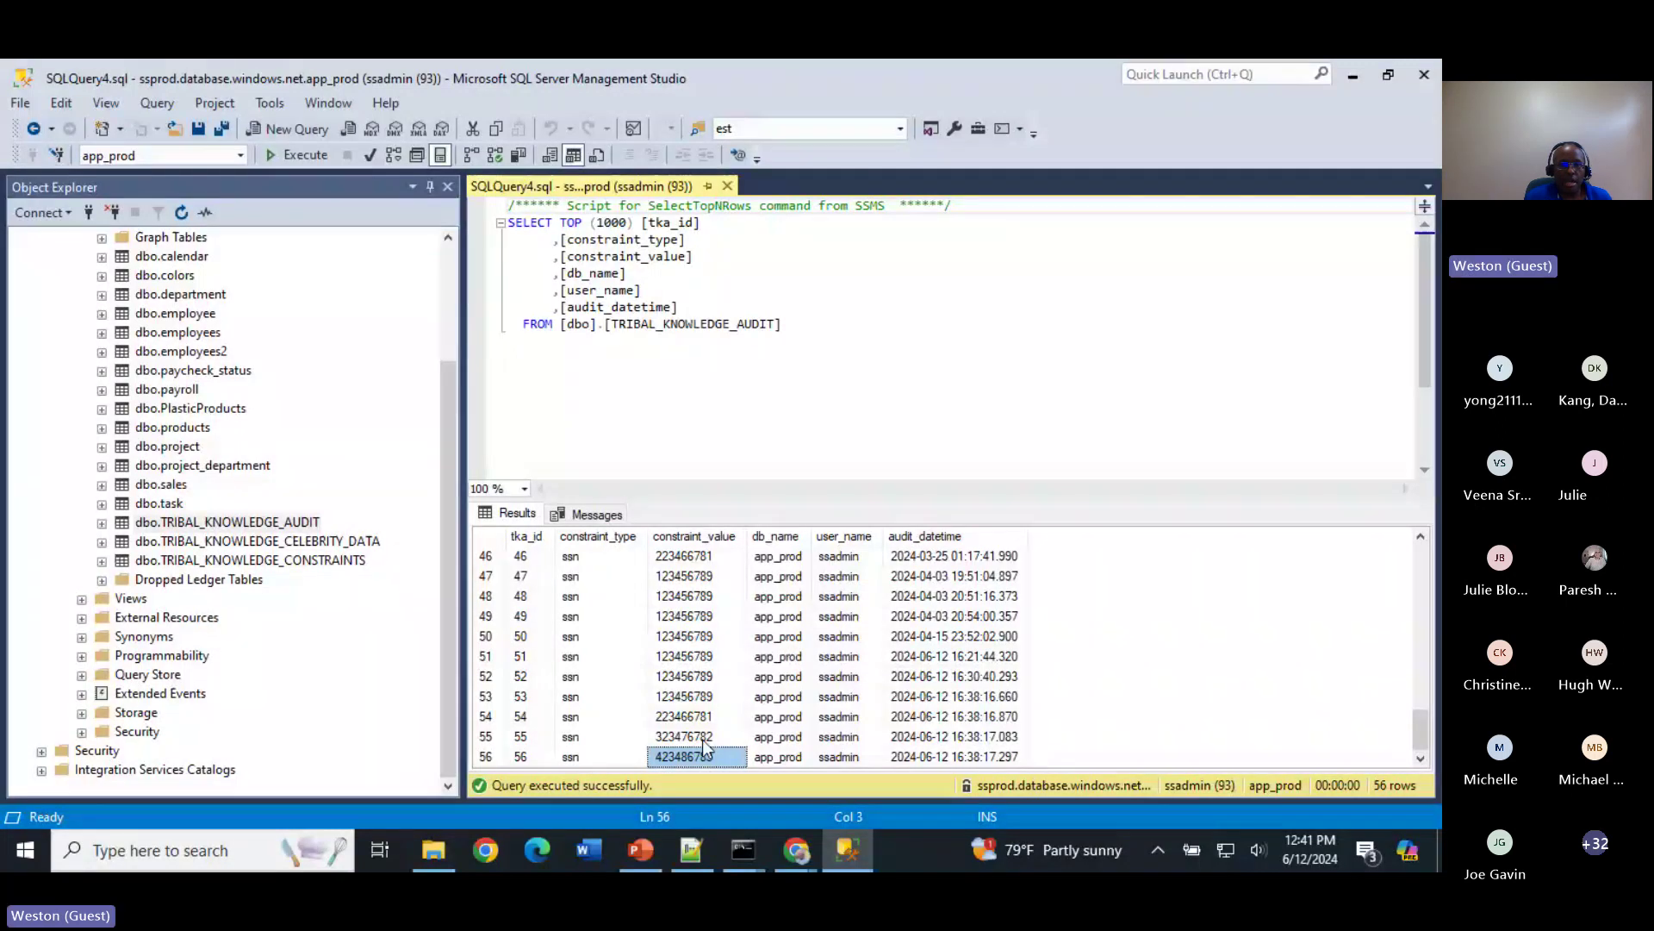
click(703, 717)
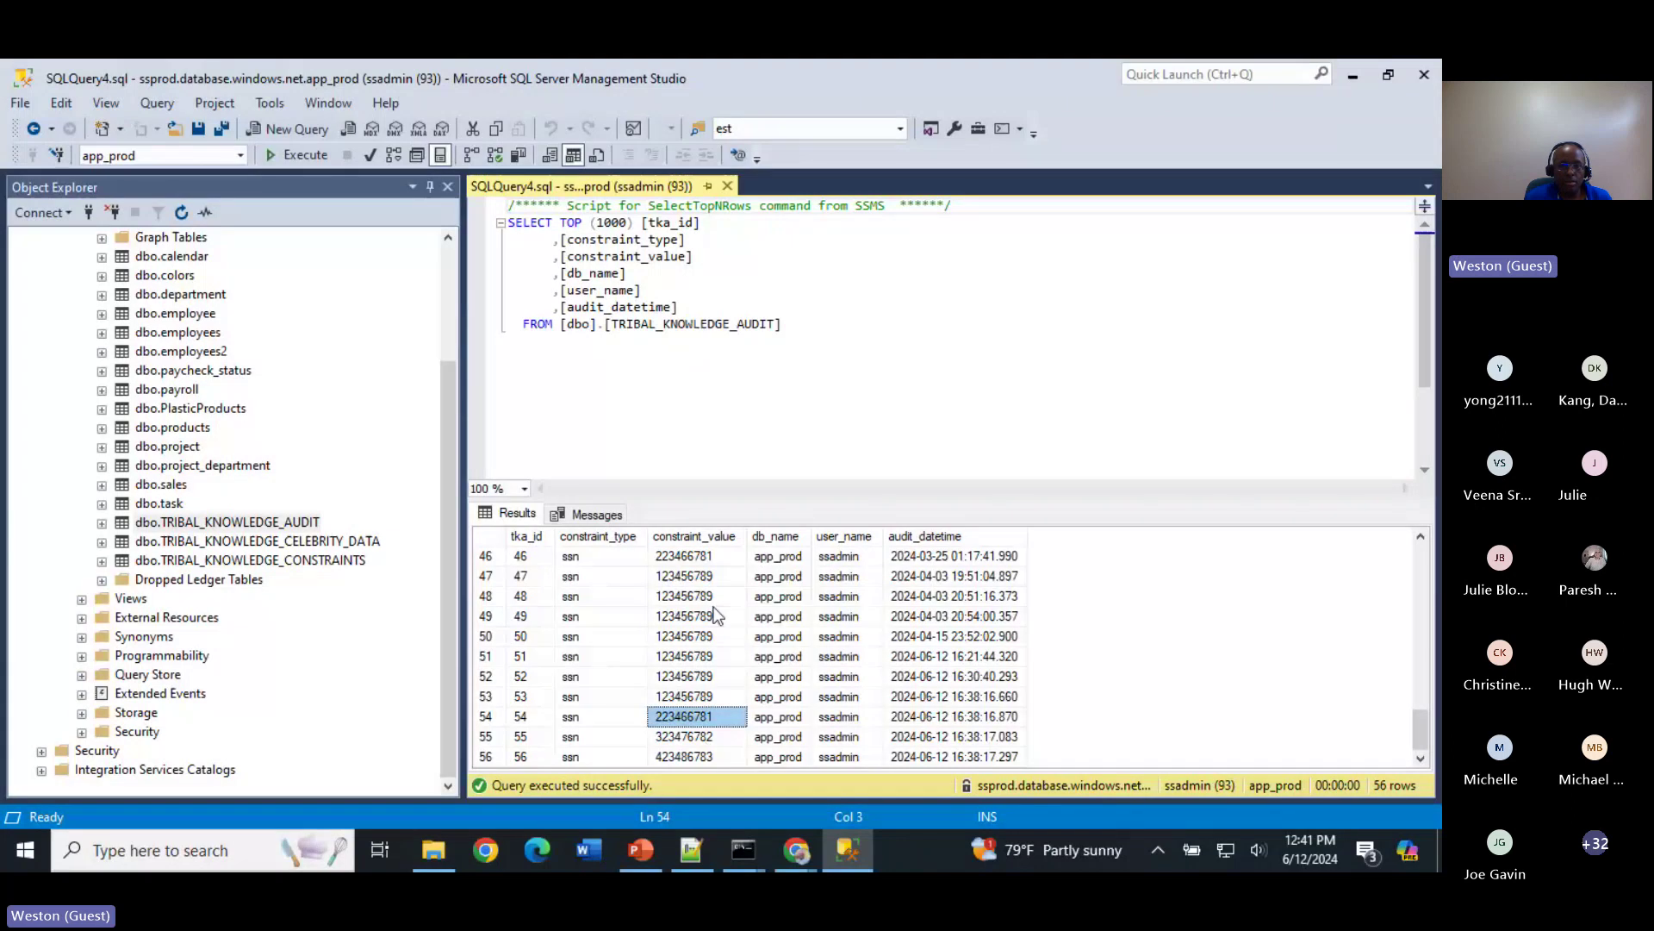
drag(714, 614, 692, 689)
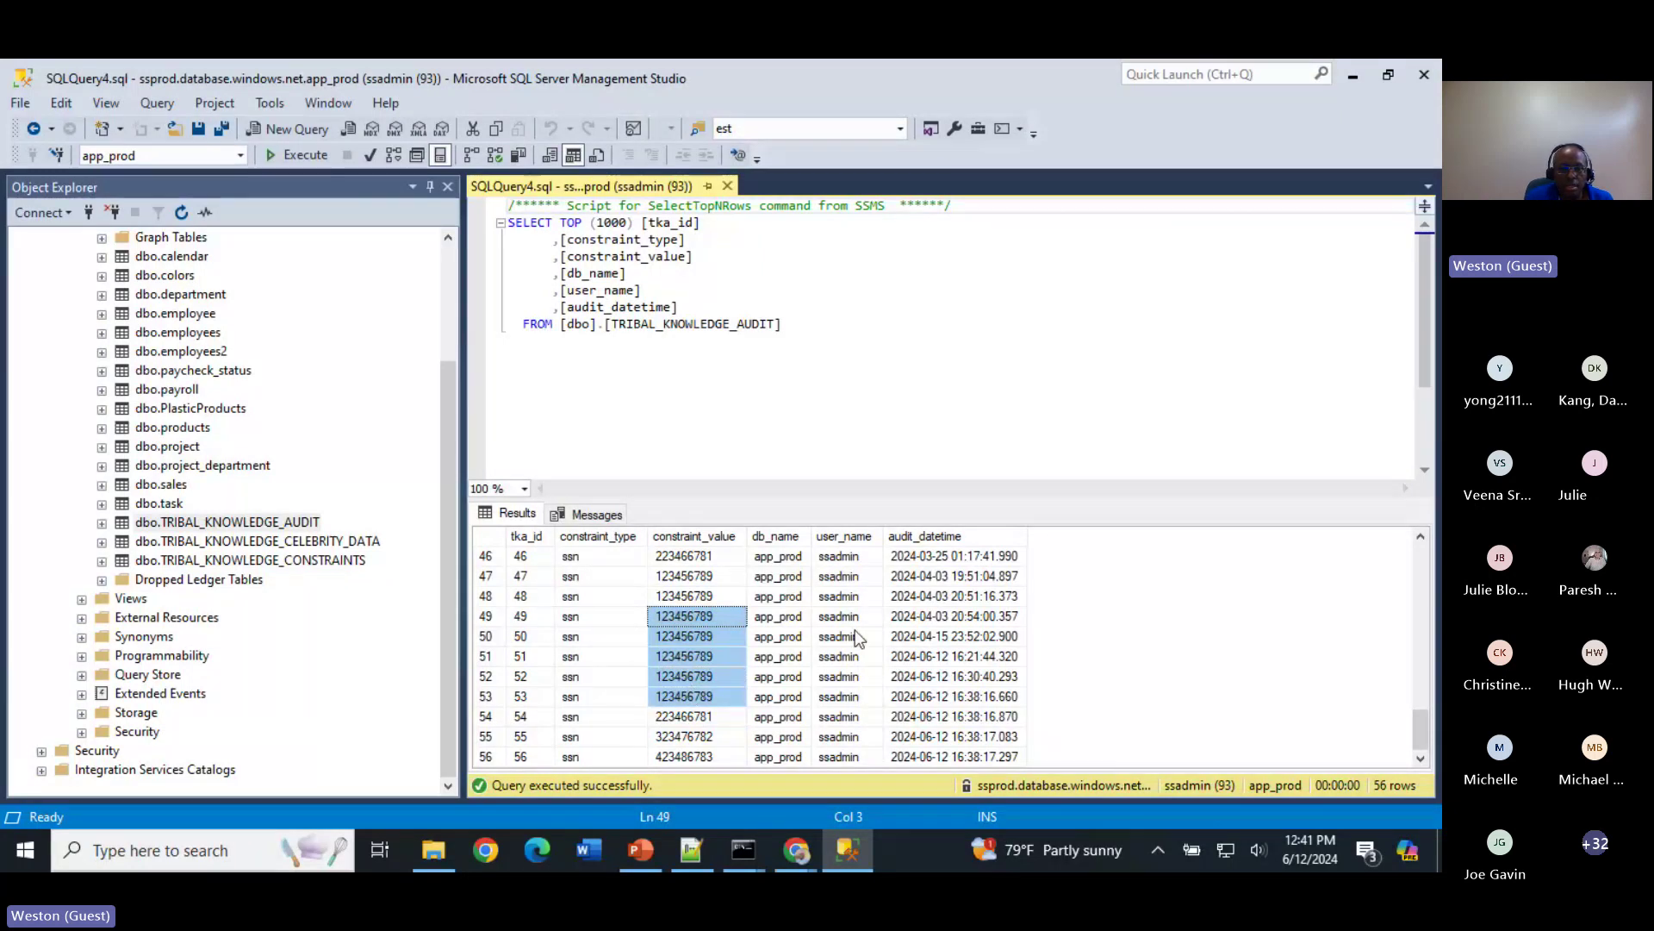
click(695, 757)
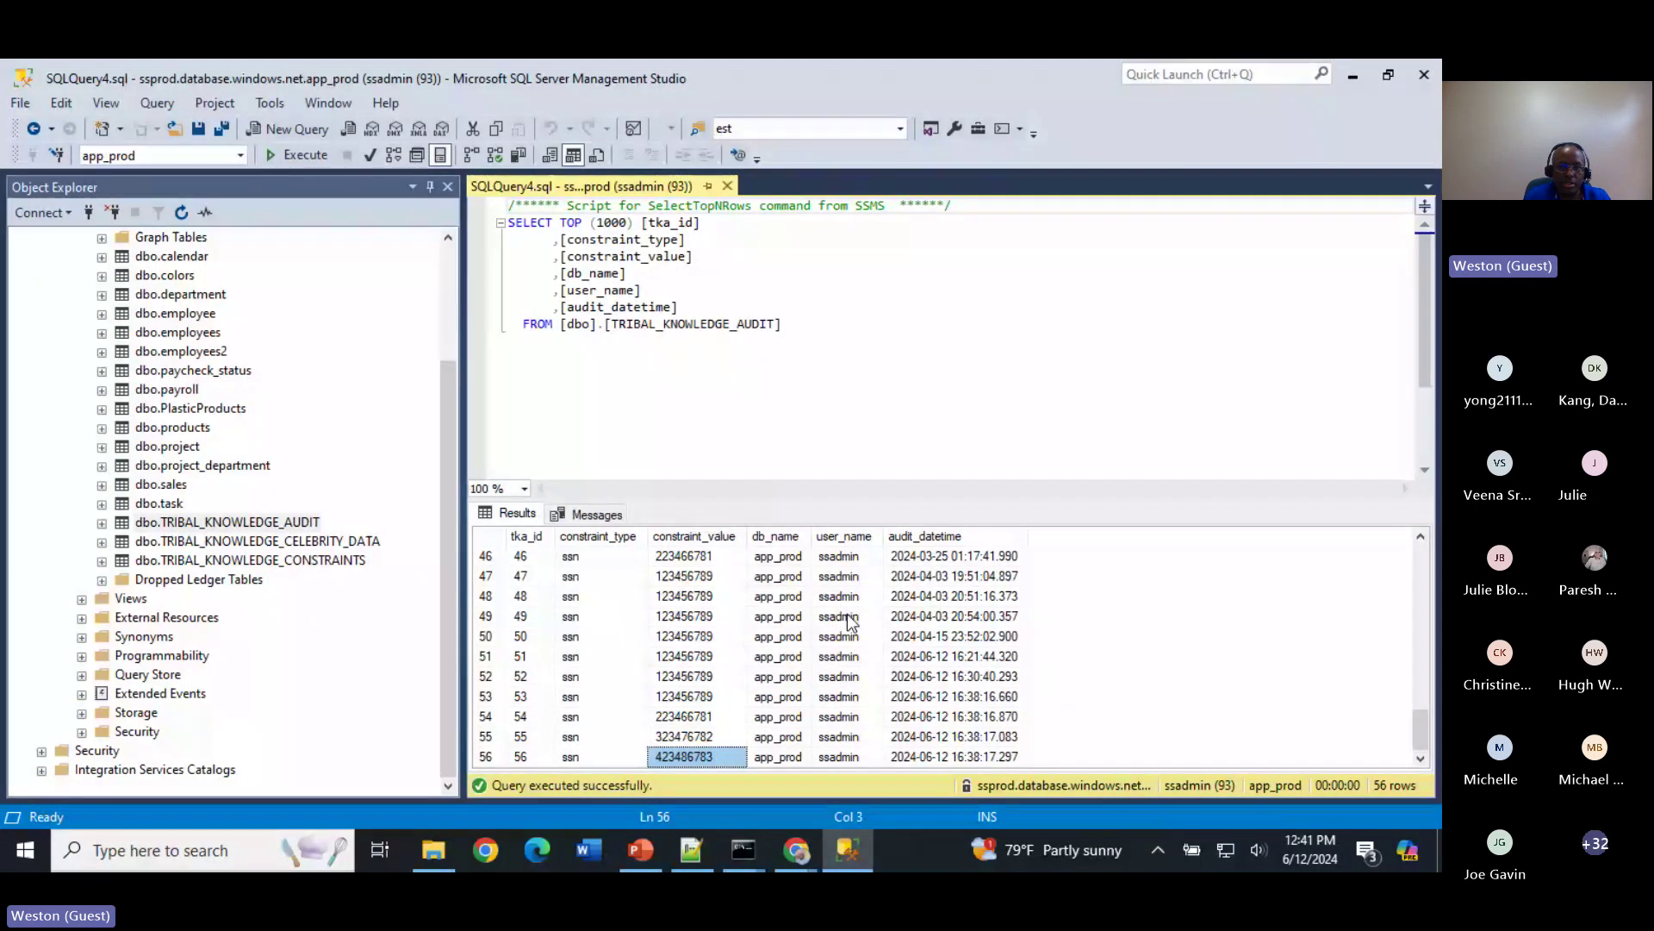
click(777, 721)
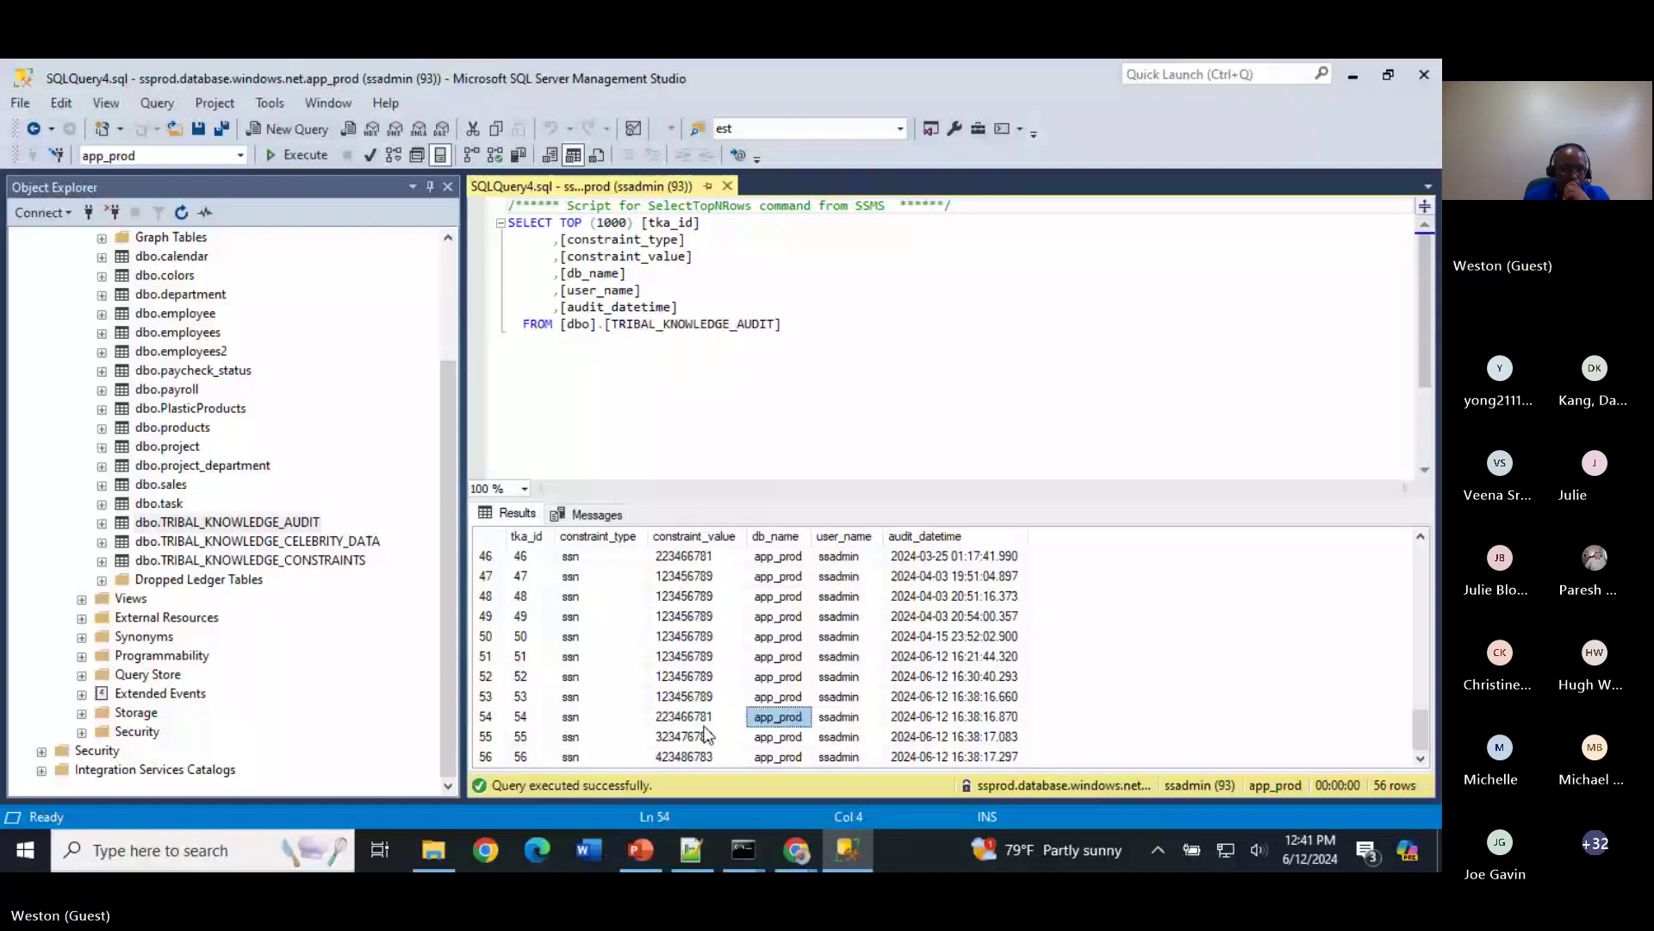
key(Left)
key(Left)
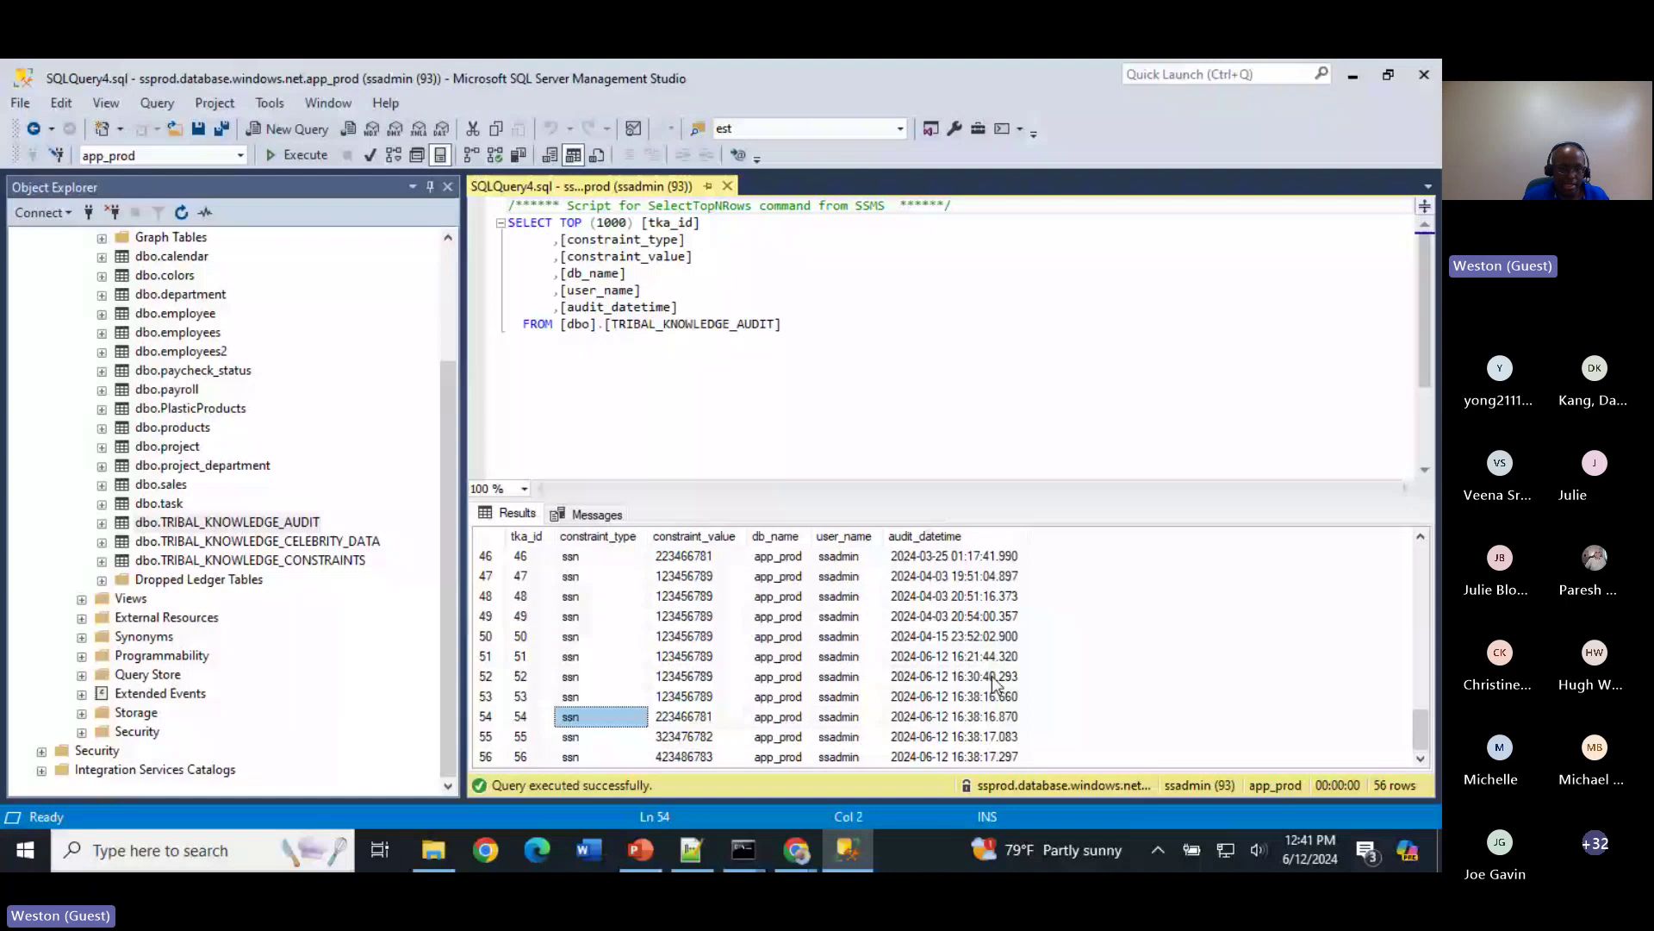
click(982, 696)
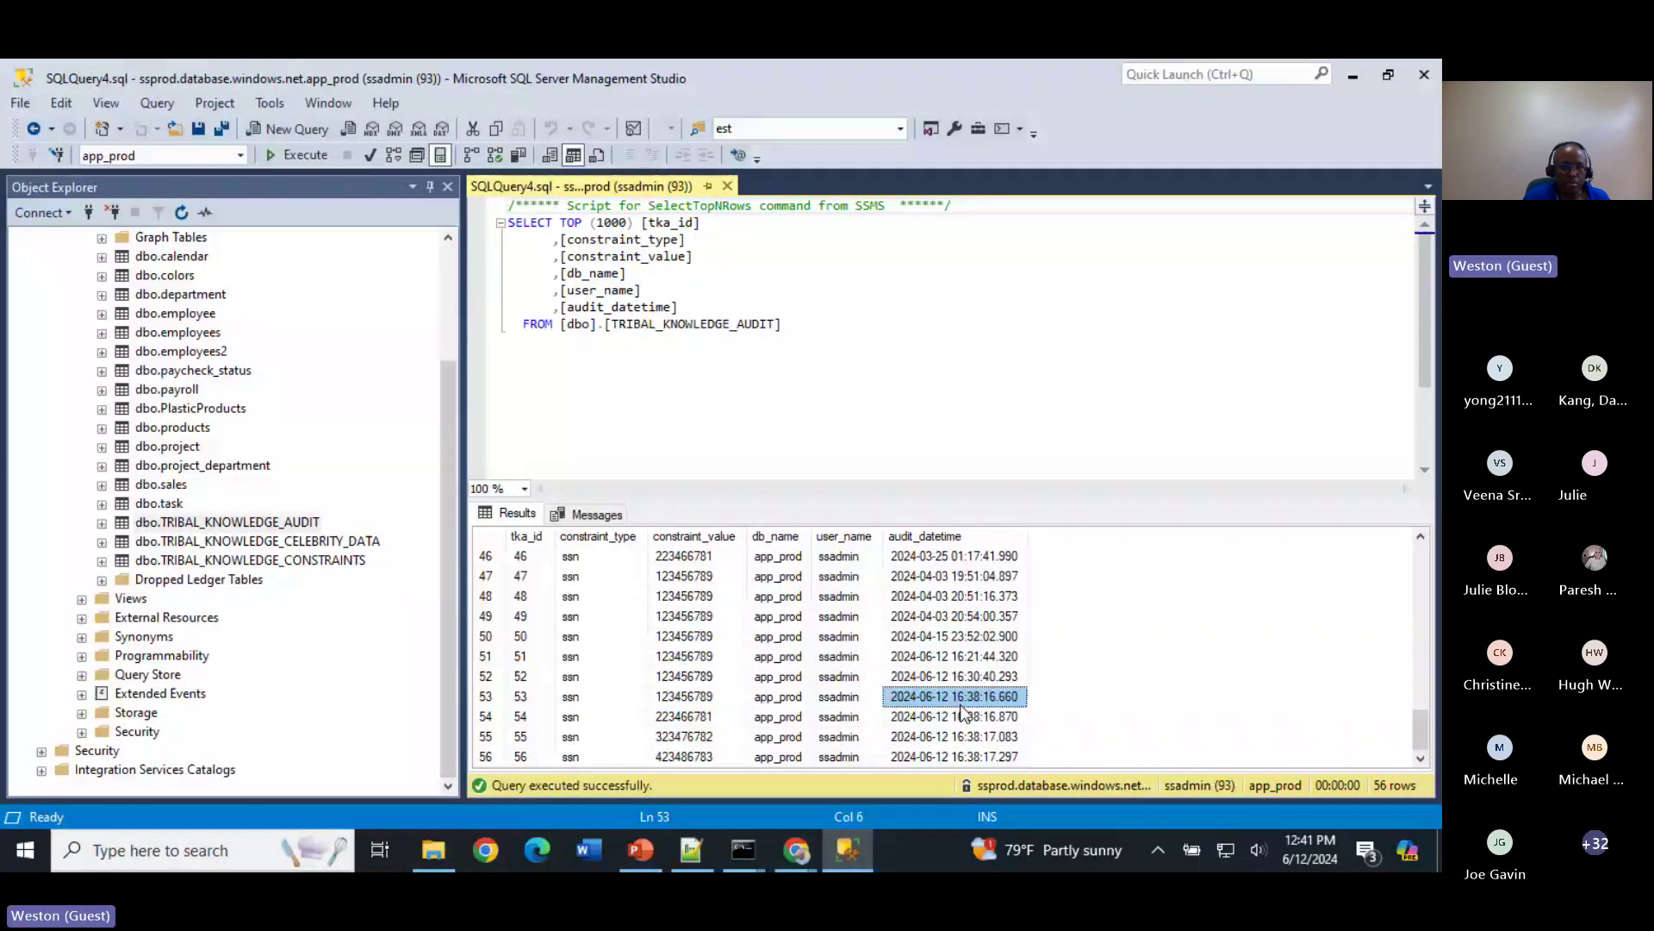
Step: Show the Scenario #3 audit table slide in PowerPoint, advance the presentation and switch back to the simulator in Chrome
click(701, 850)
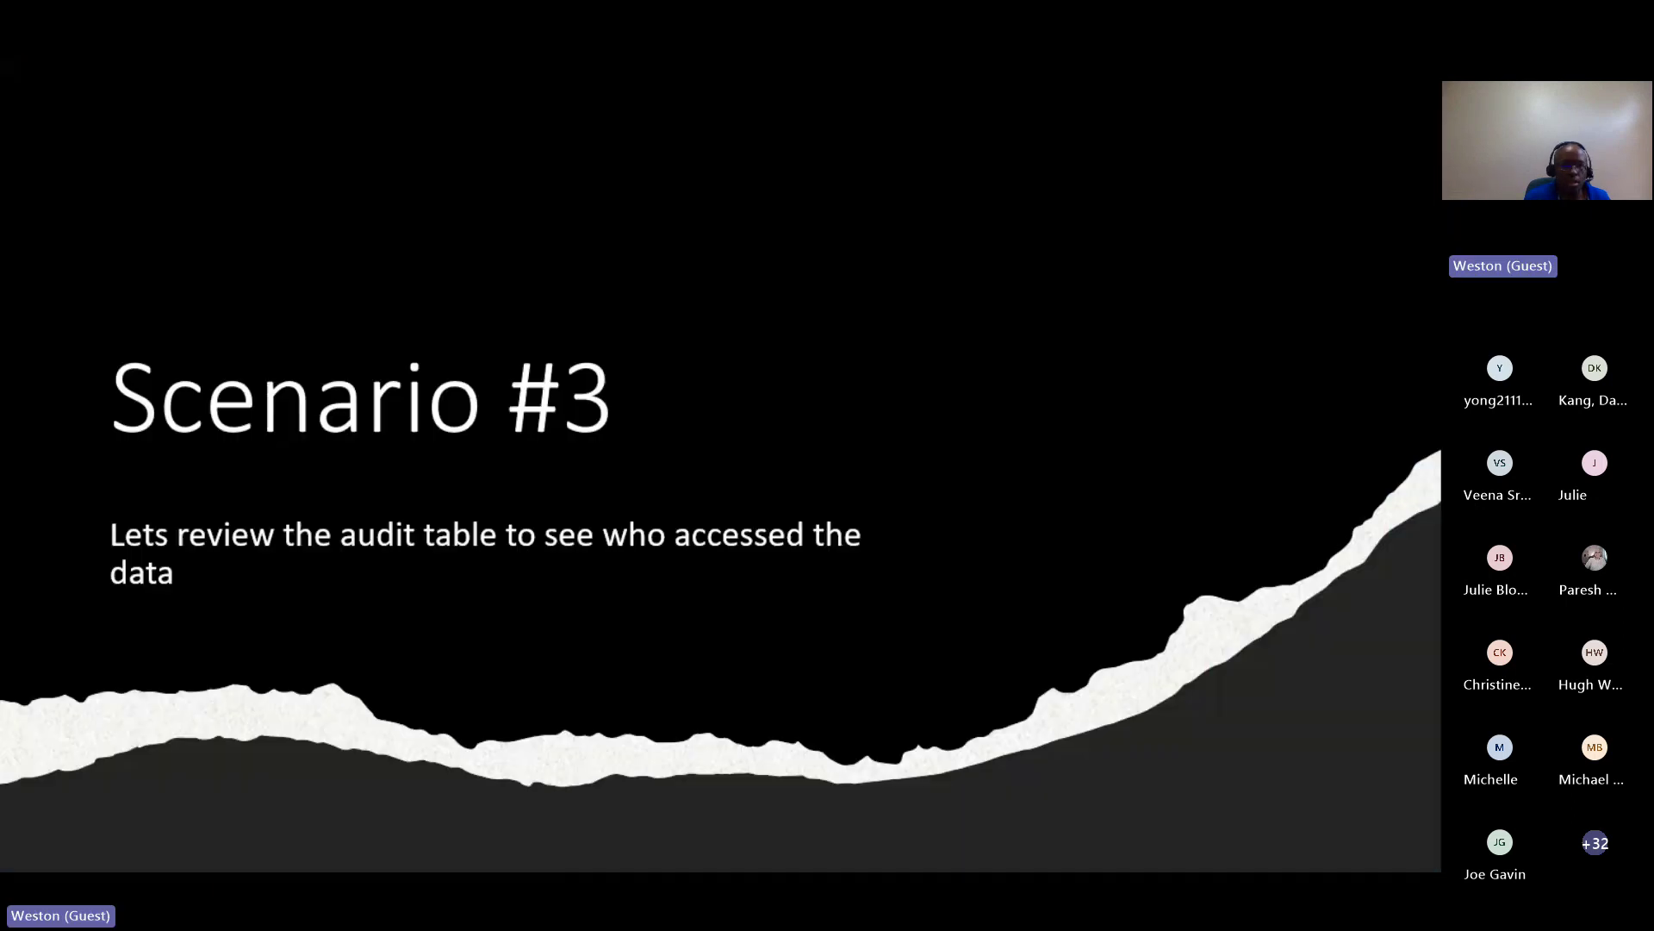
key(Right)
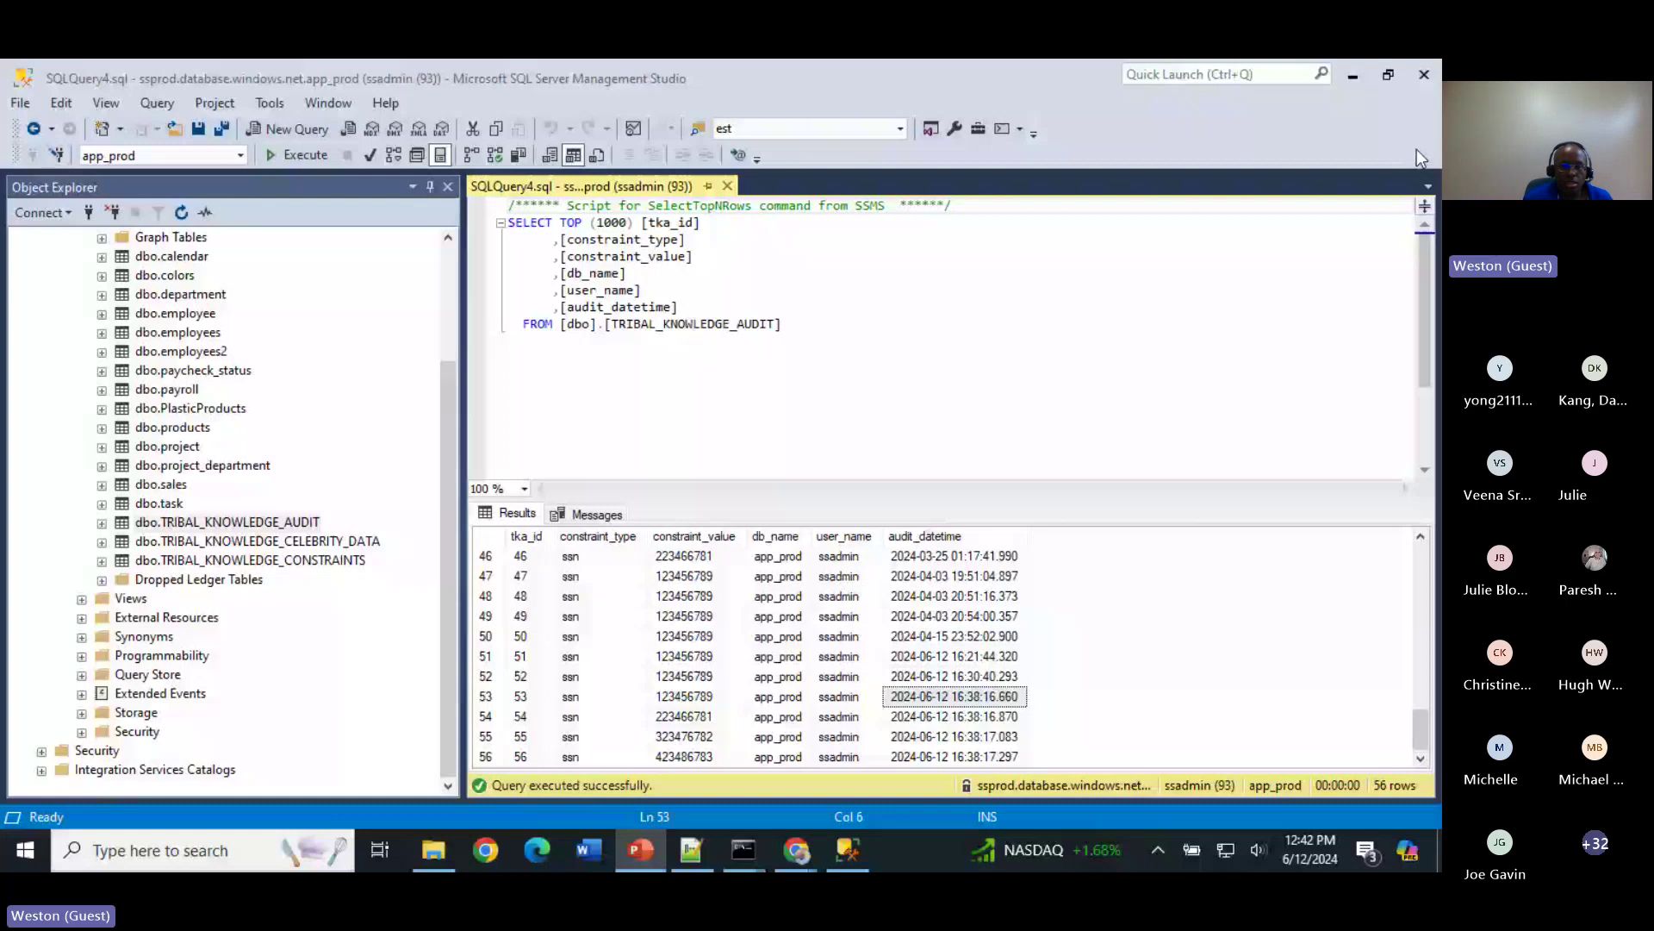
key(alt+Tab)
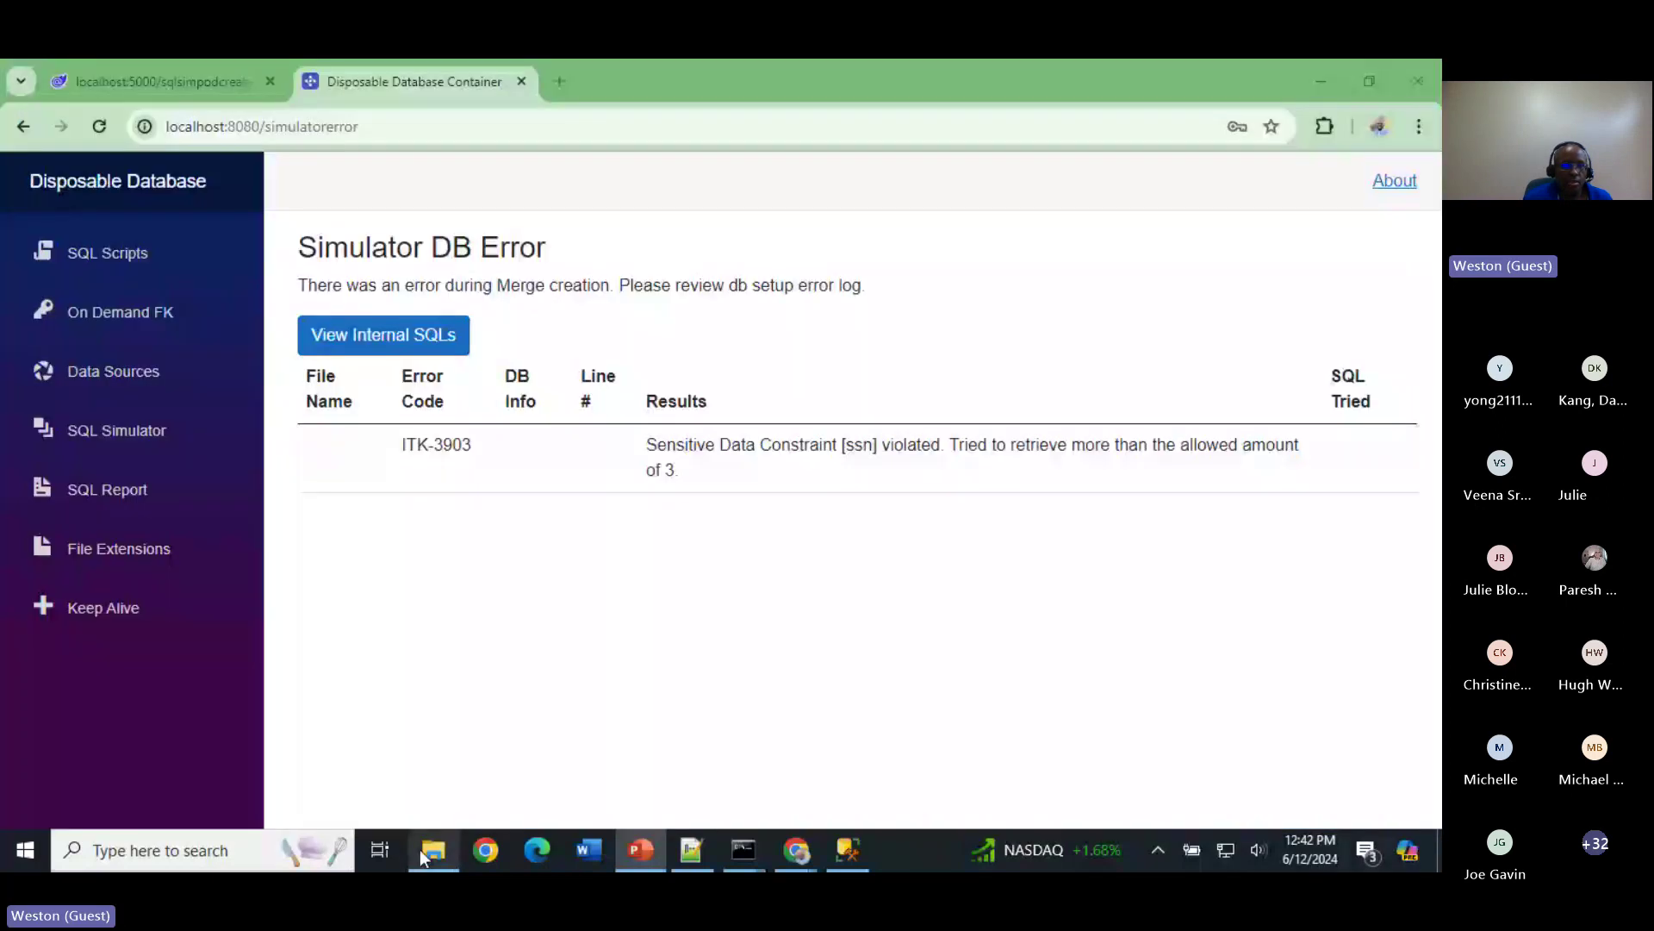
Step: Add the celeb.tsql script from the scenario4 folder to the simulator's SQL Scripts
click(108, 253)
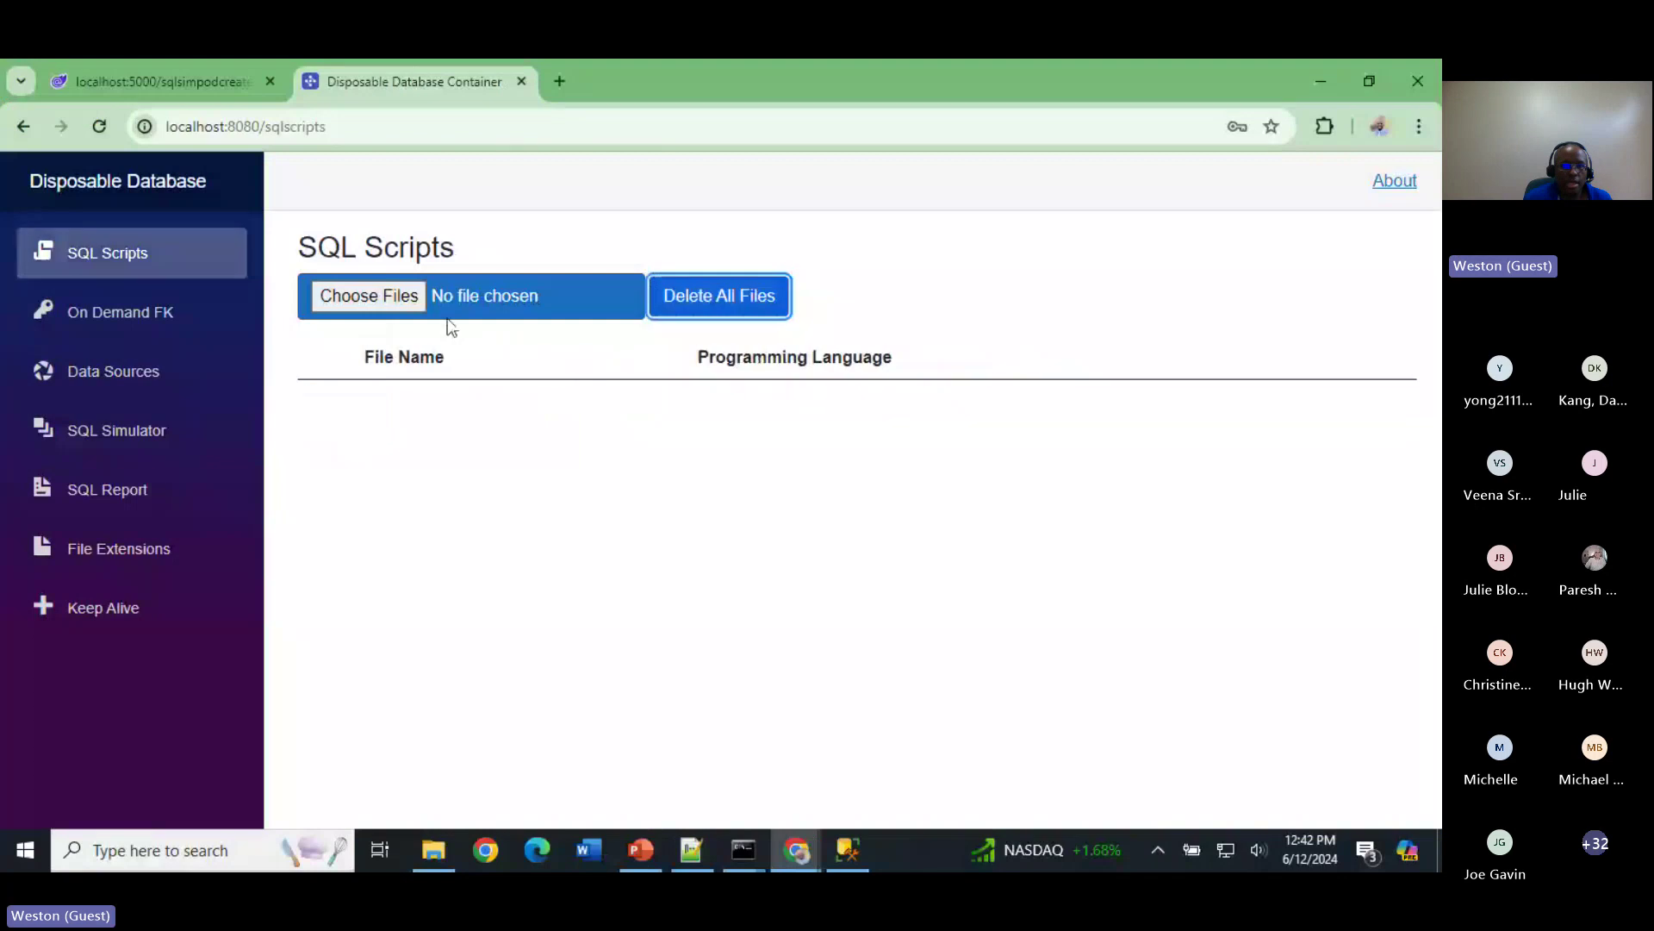
click(370, 296)
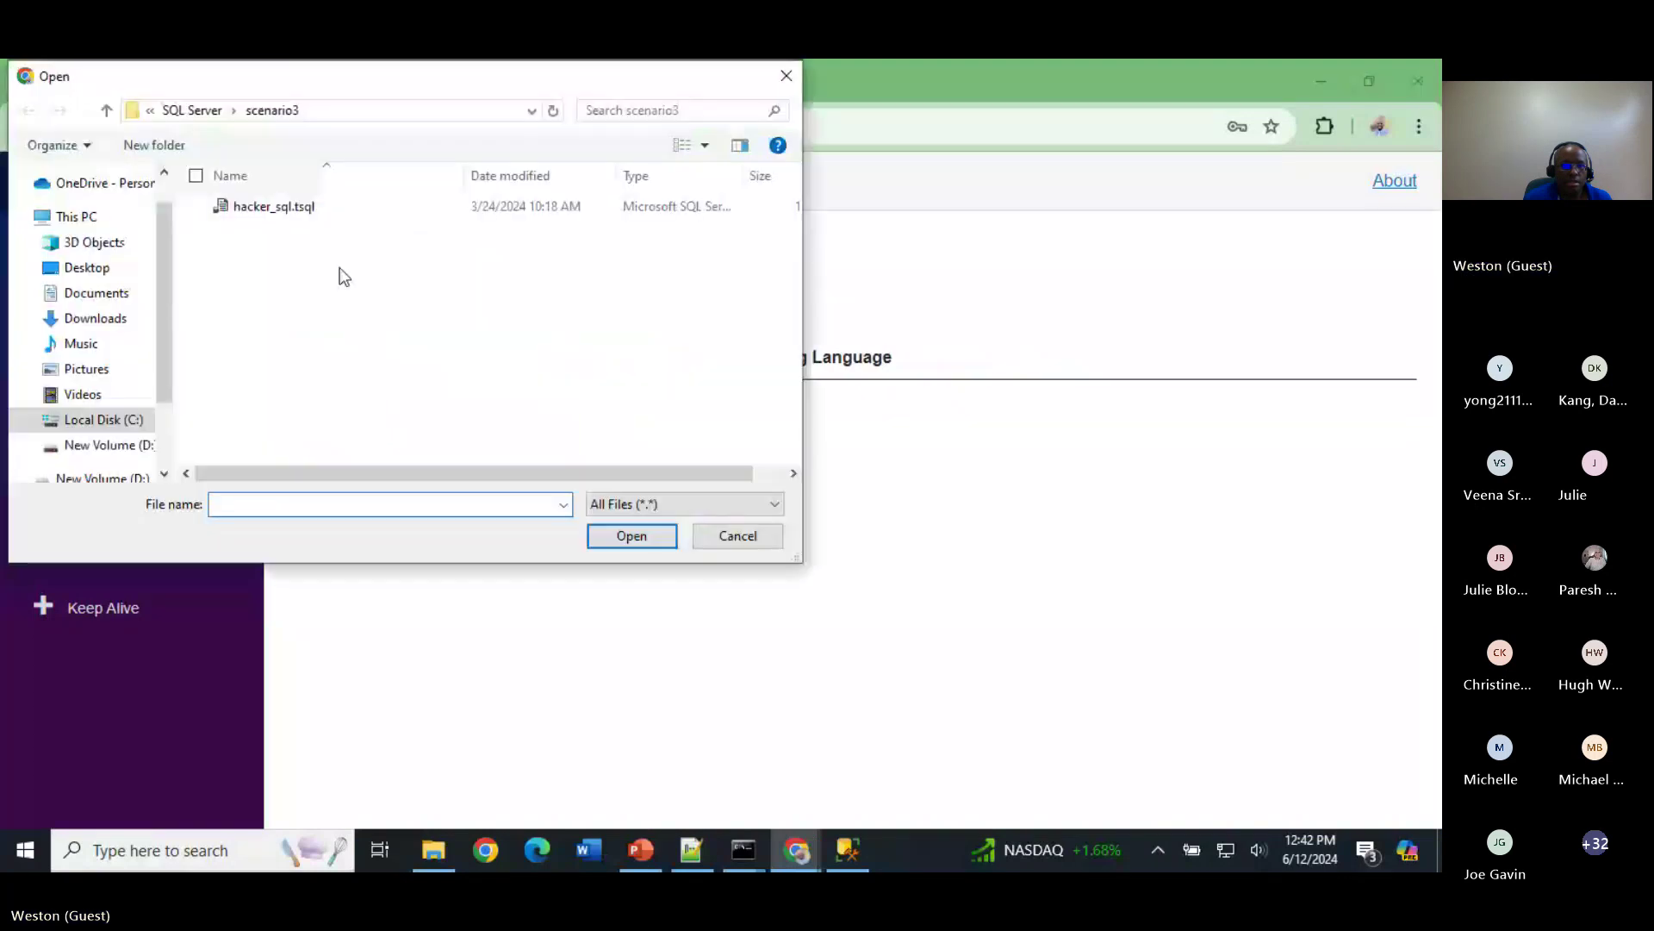
key(alt+Up)
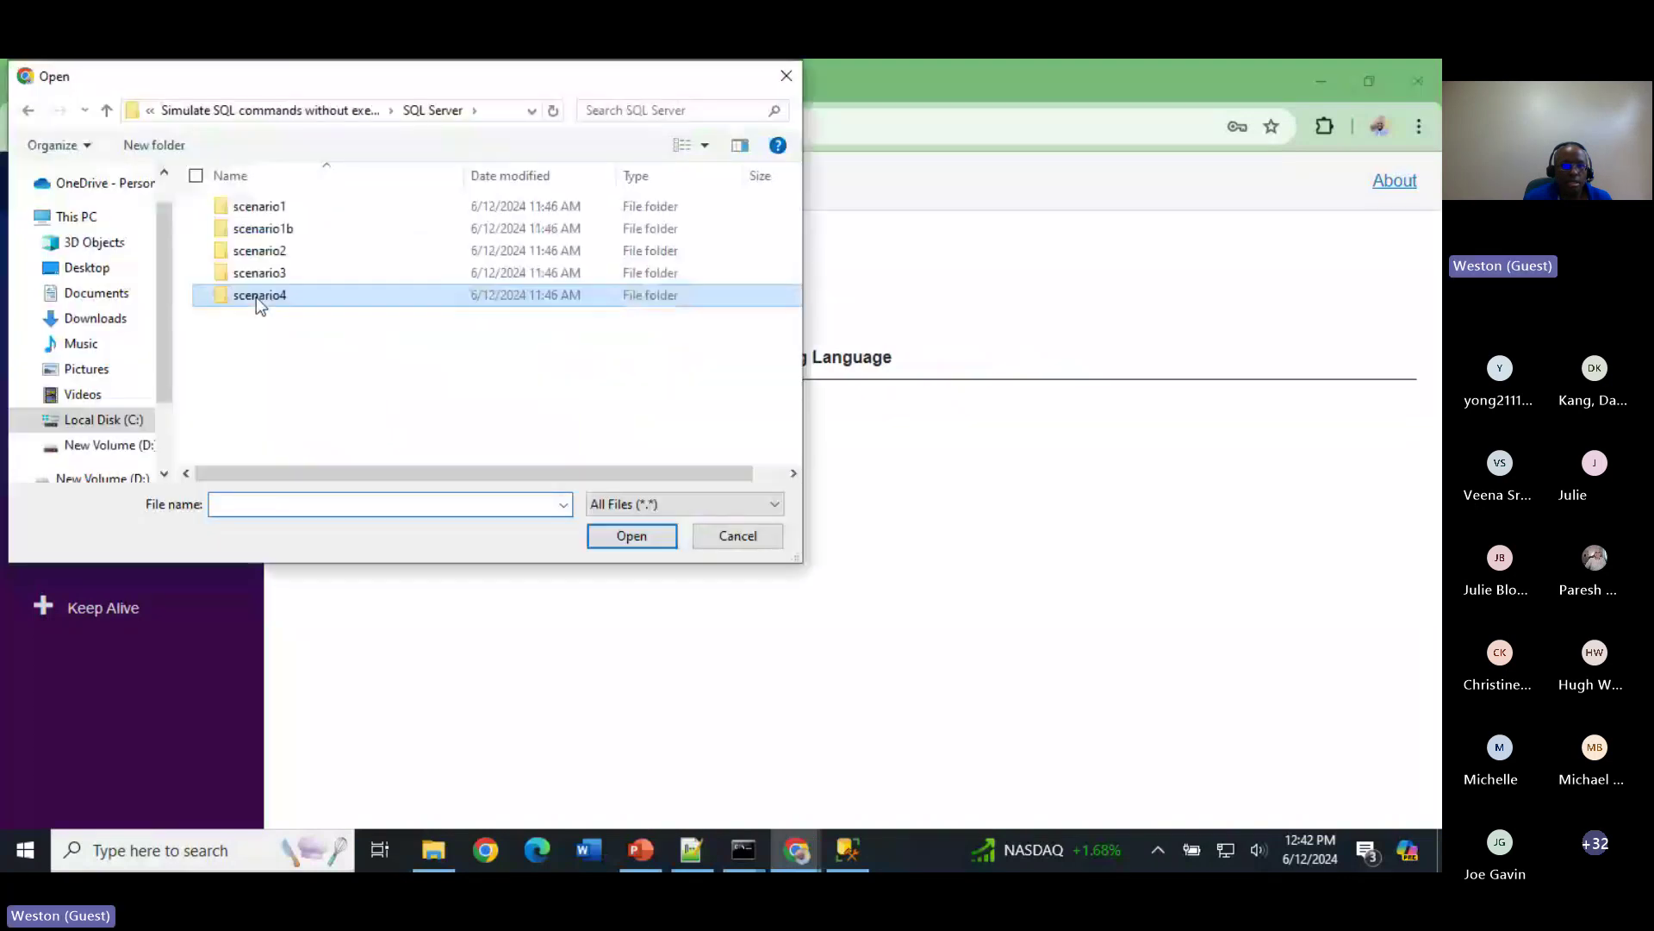
double_click(256, 296)
click(303, 210)
click(614, 536)
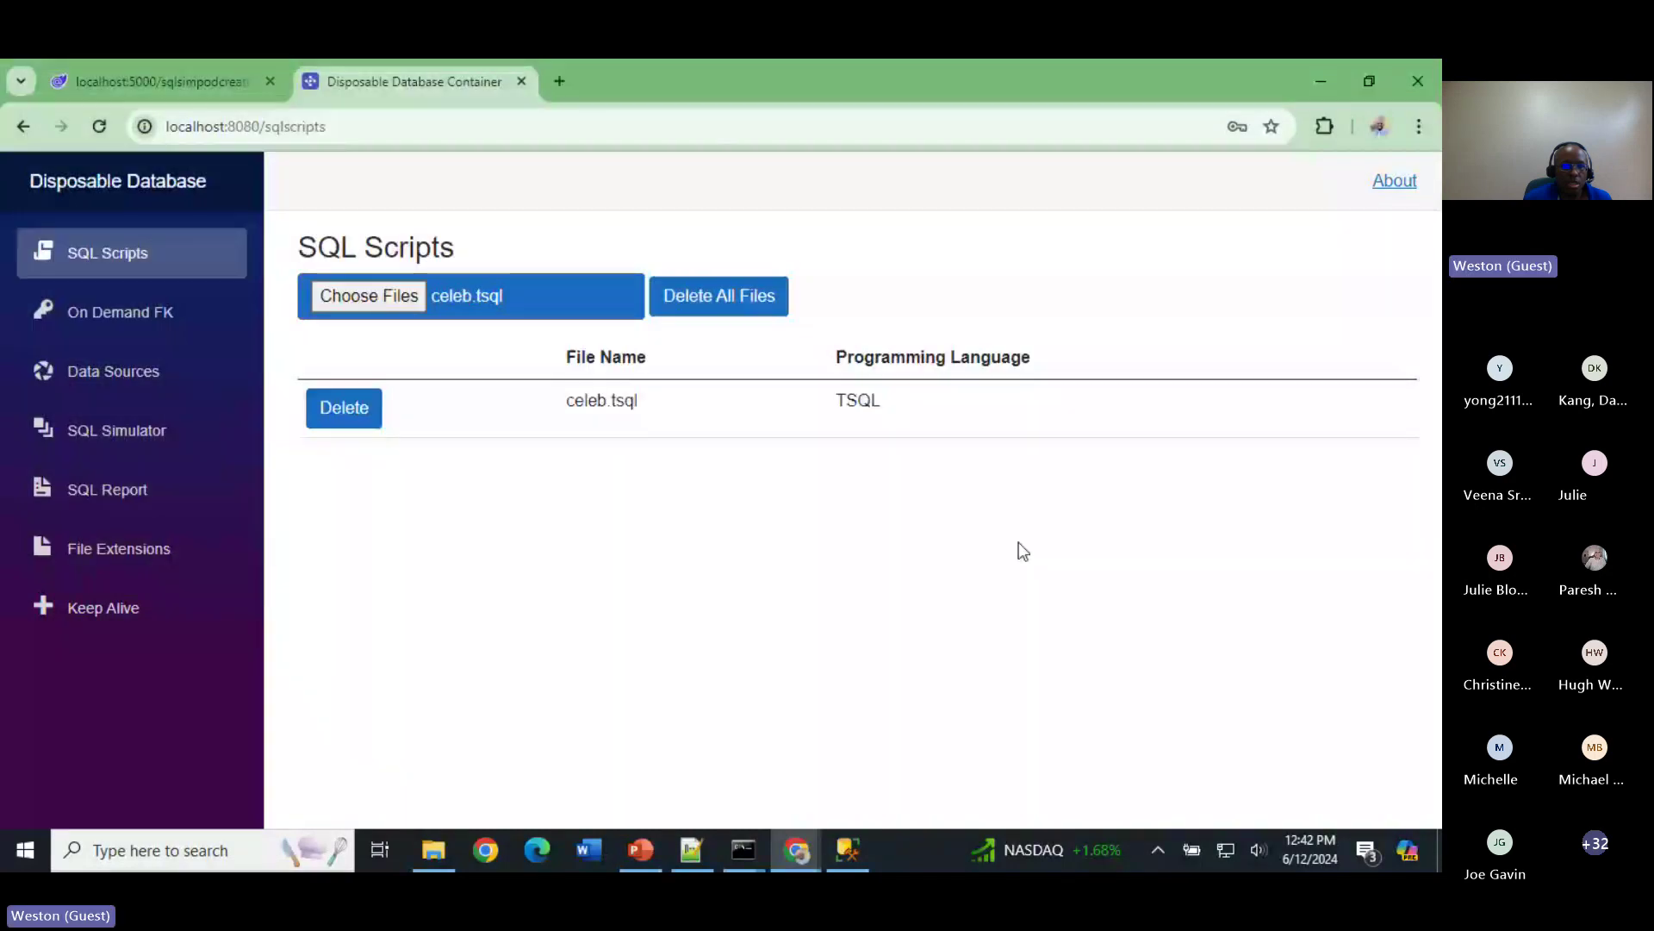
Step: Run a Preview Merge of the loaded script and review the celeb.tsql query in Notepad++
click(119, 440)
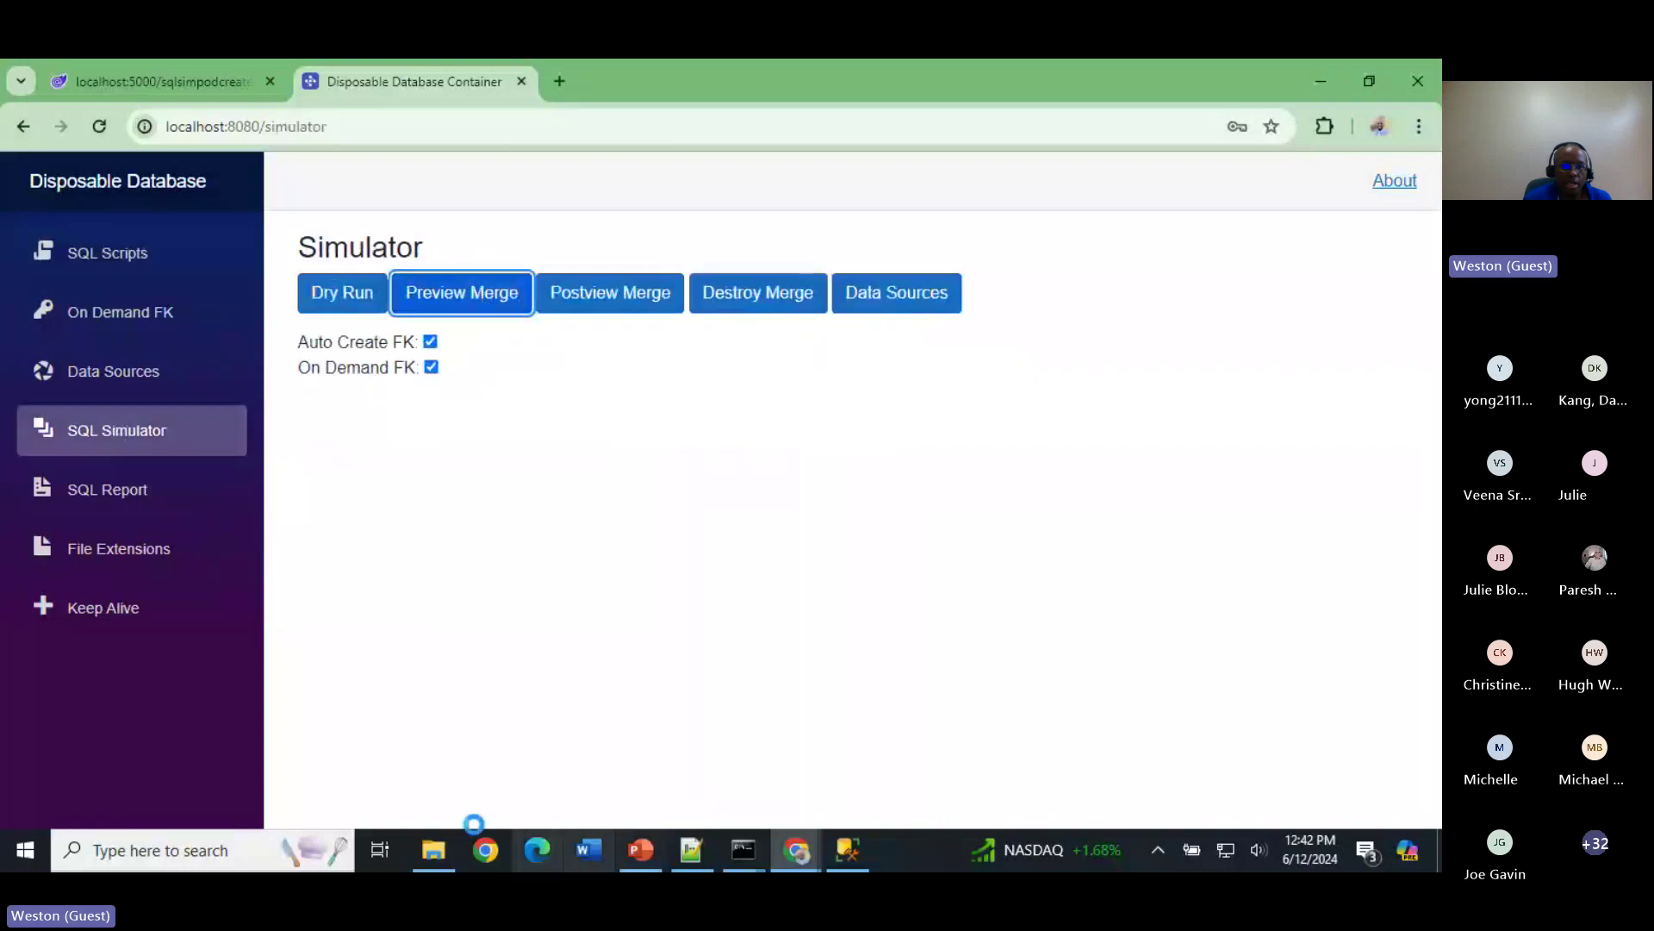
click(438, 854)
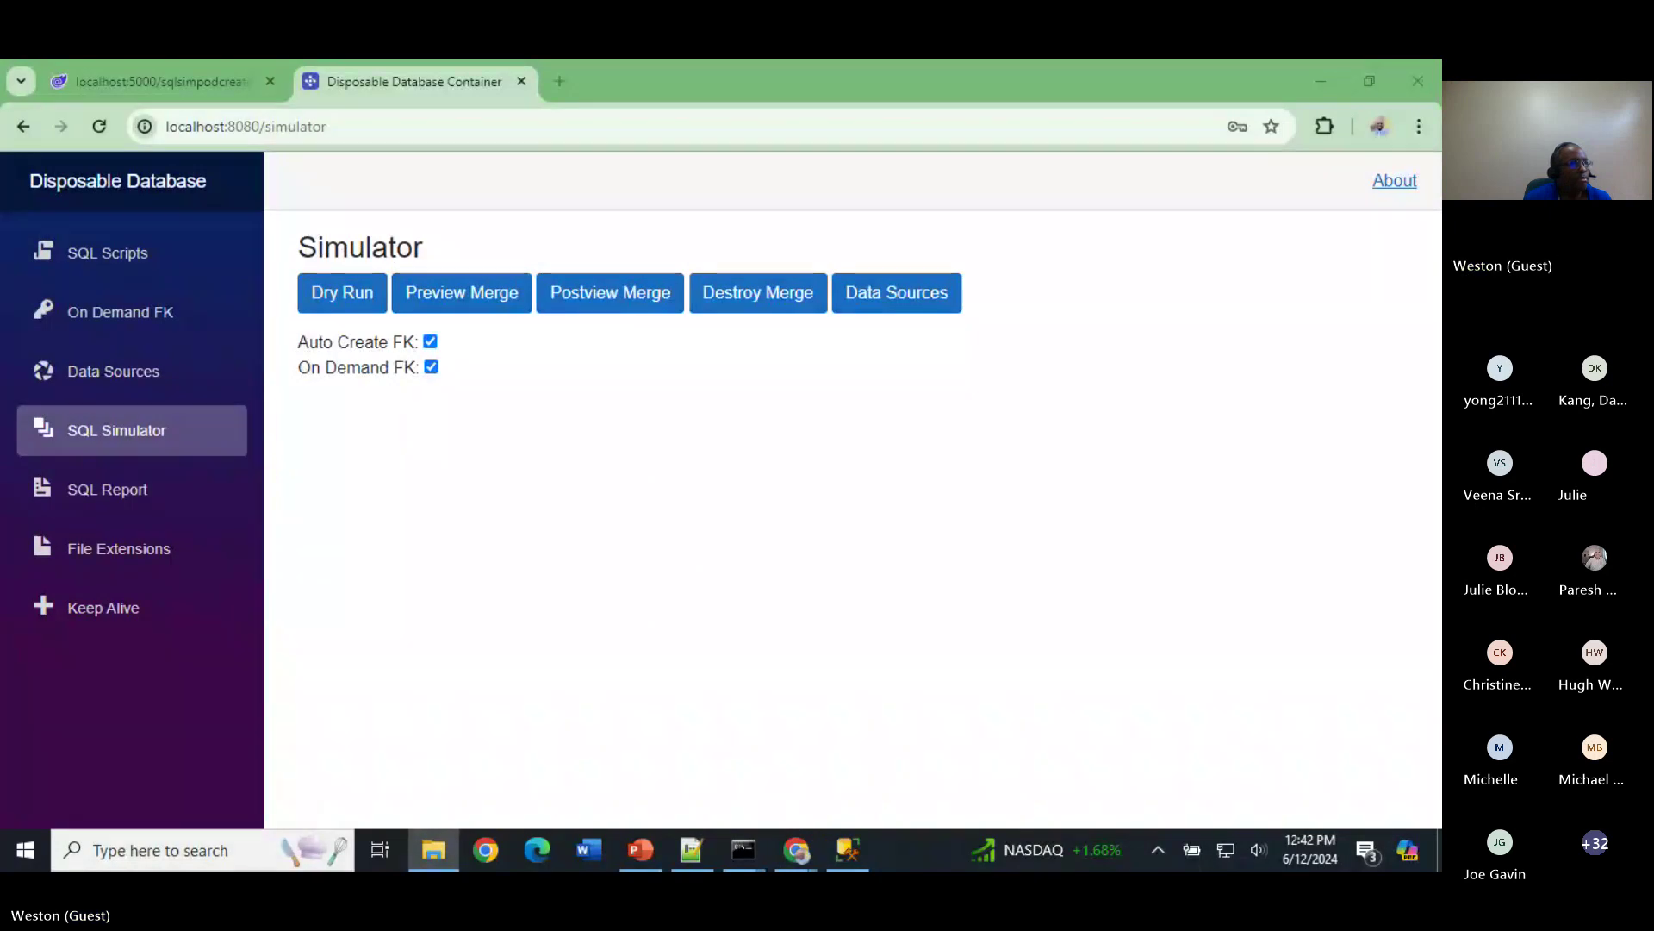
click(691, 851)
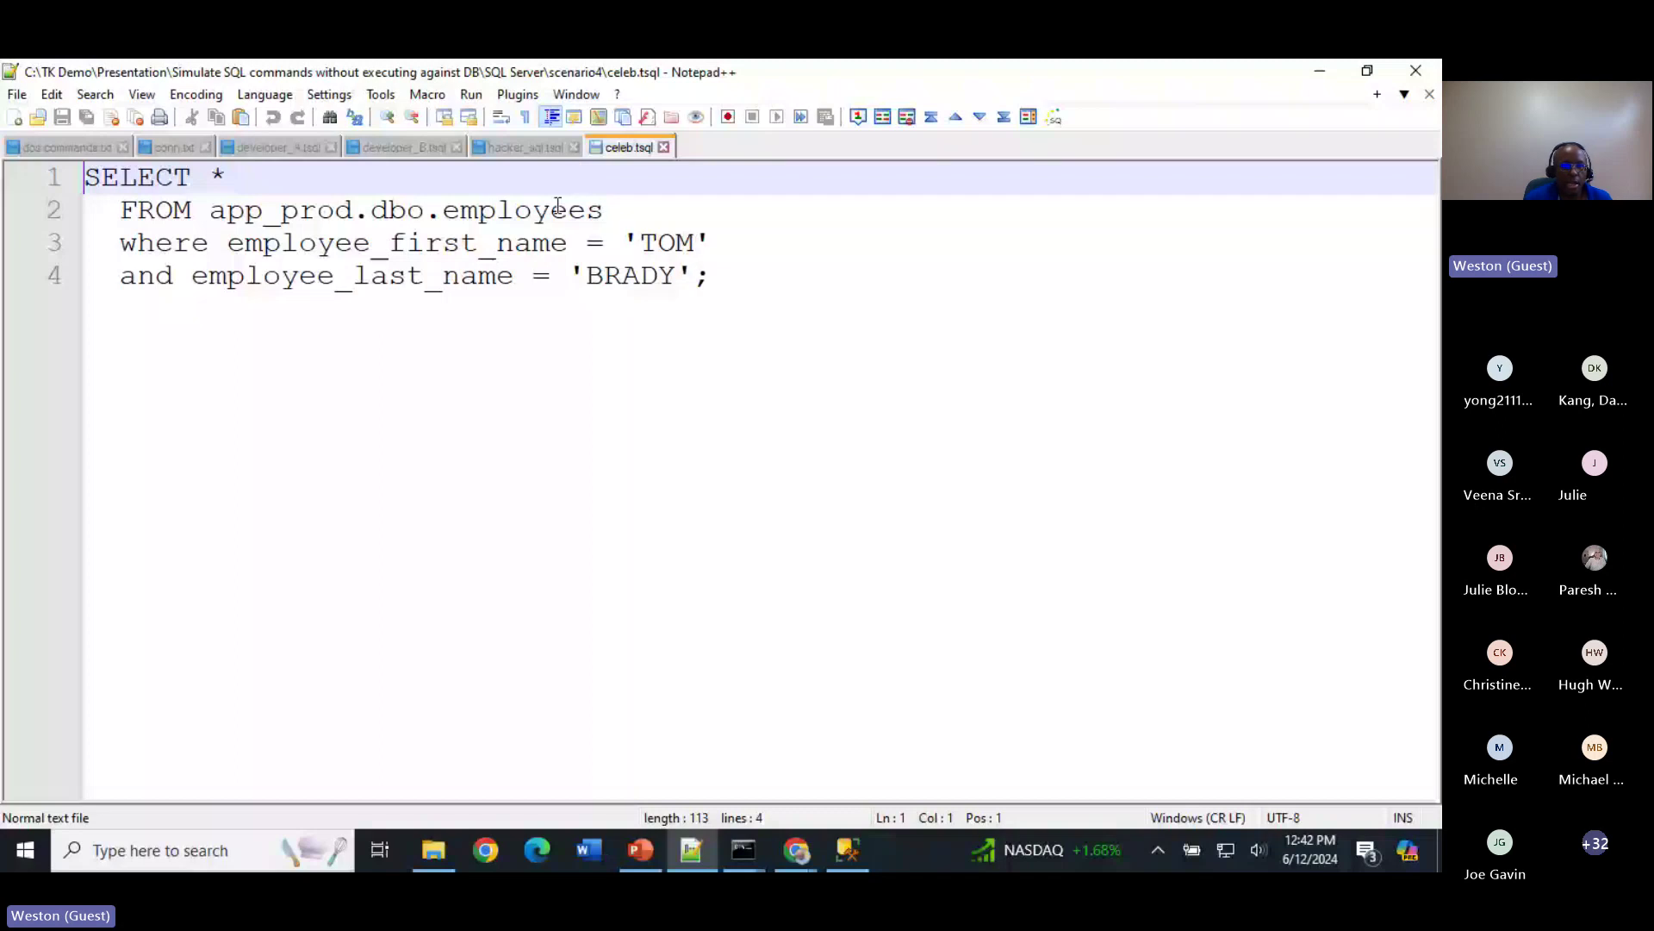
key(alt+Tab)
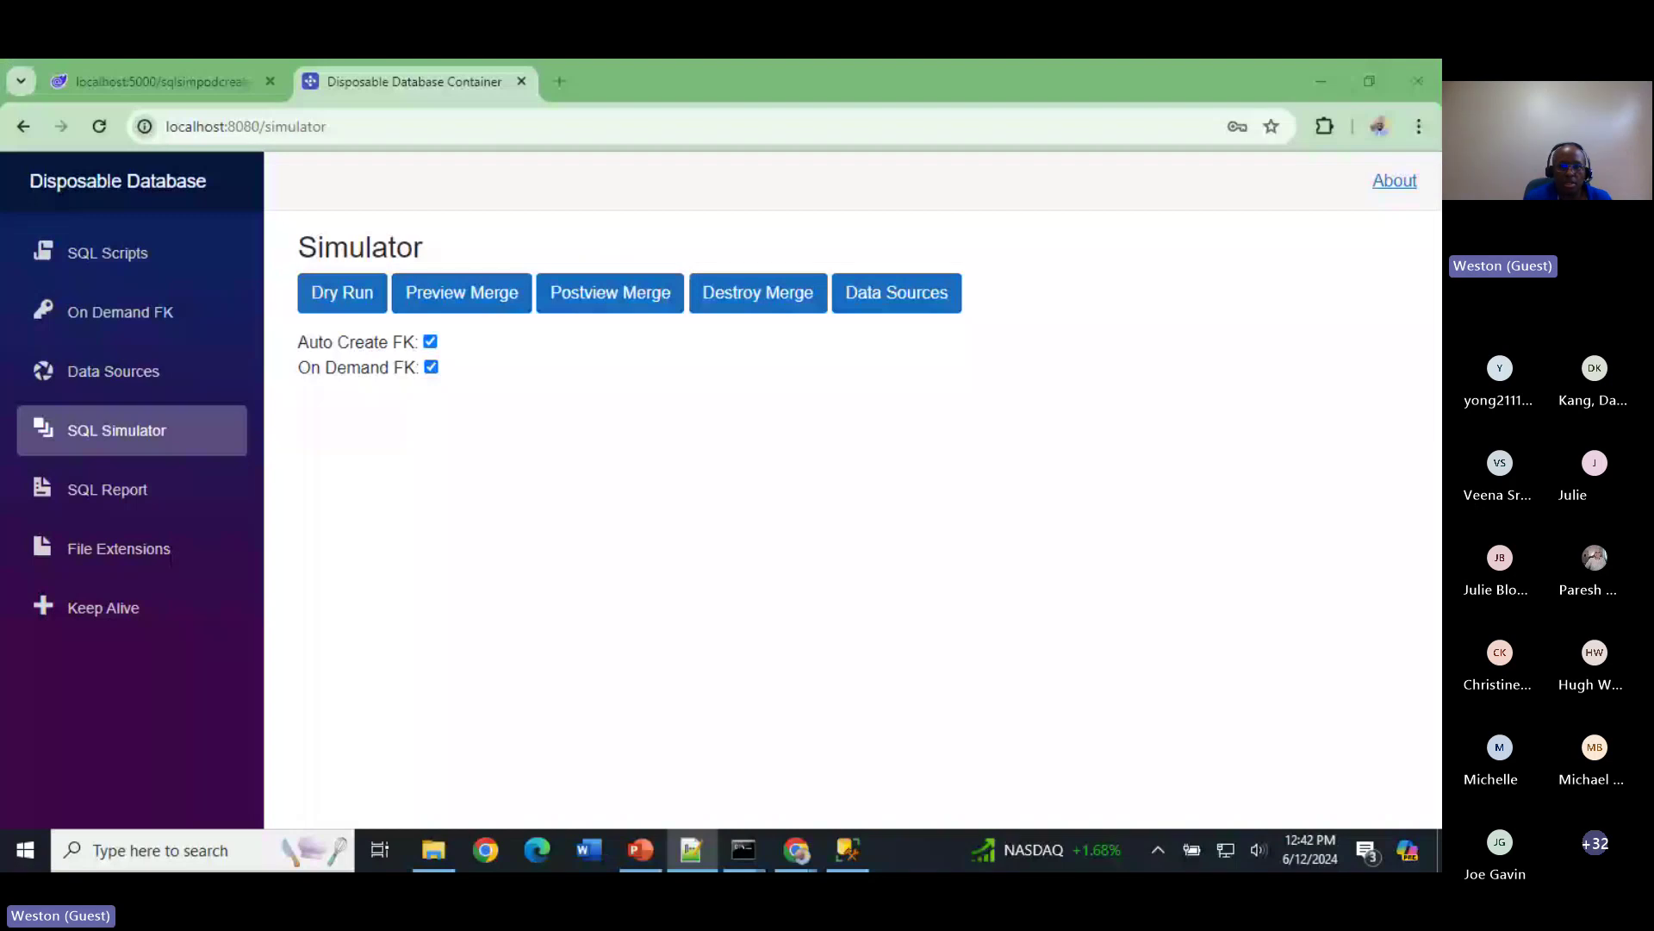
Step: Switch to SQL Server Management Studio and show the rows of dbo.TRIBAL_KNOWLEDGE_CELEBRITY_DATA in an editable grid
key(alt+Tab)
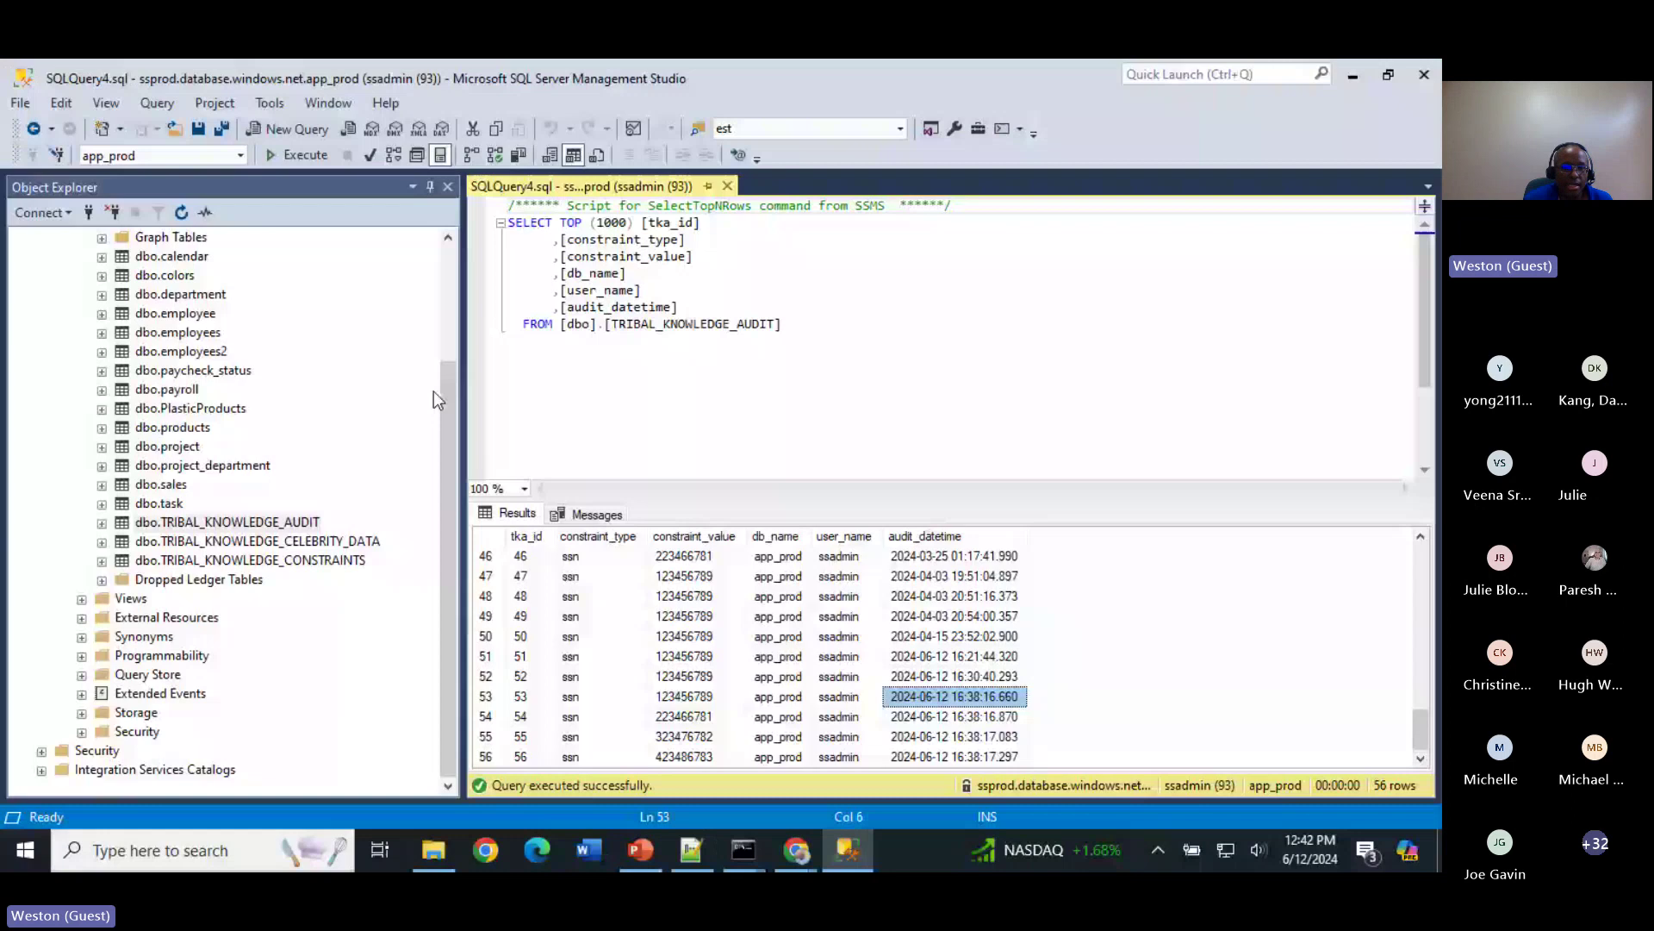
click(354, 541)
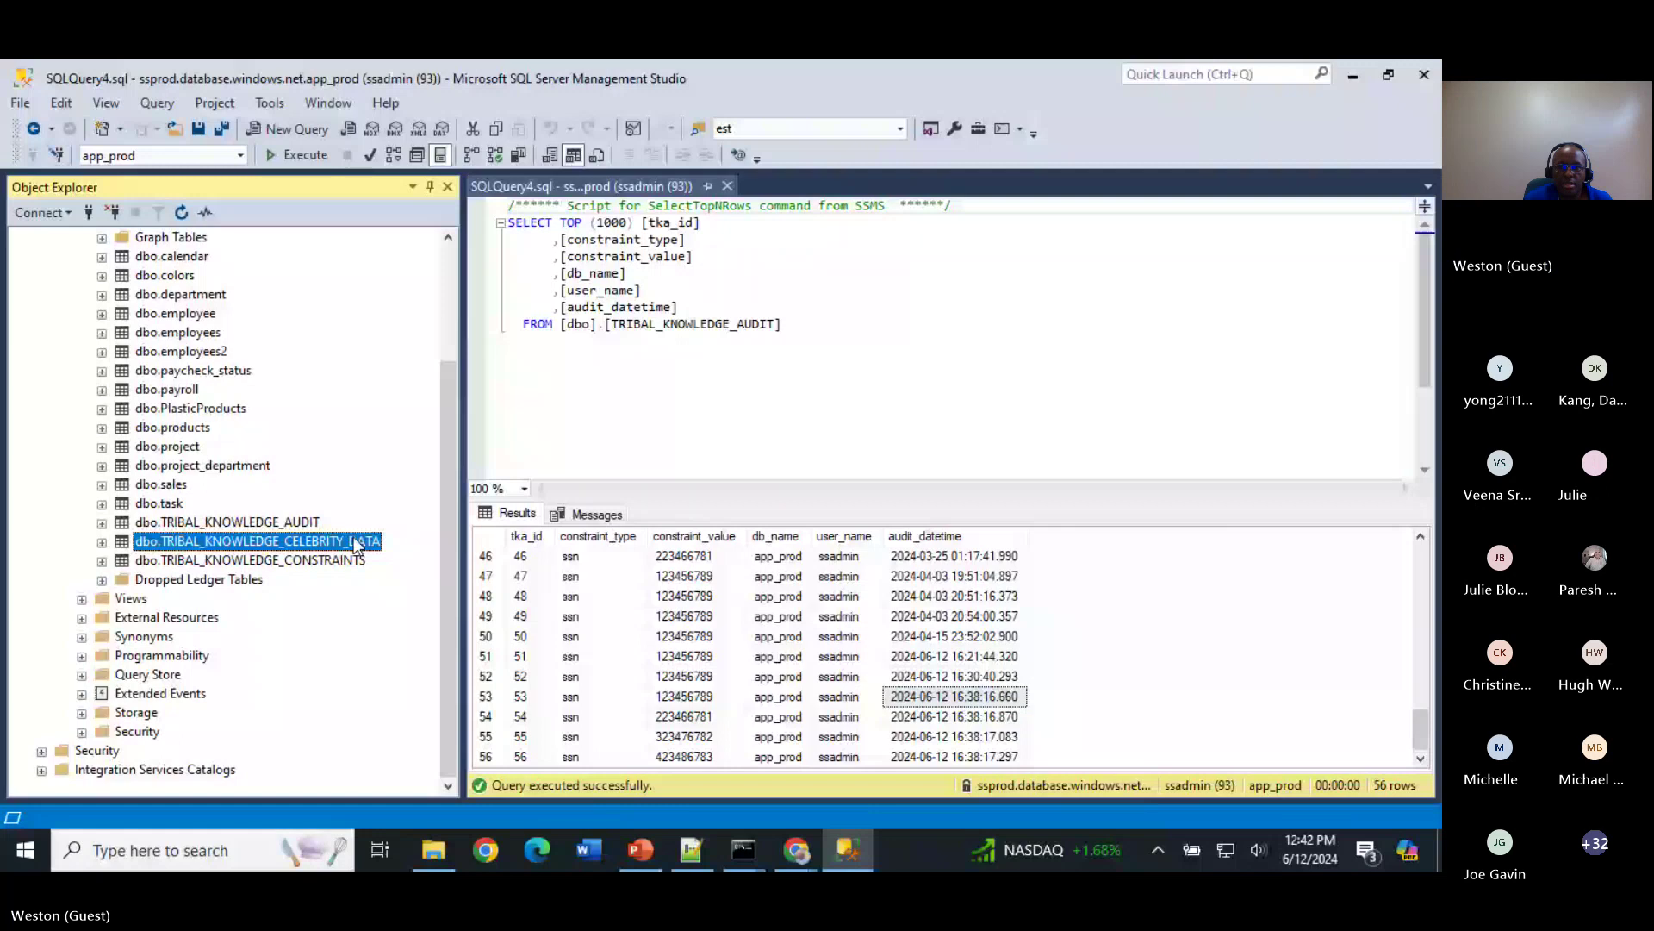
click(1270, 489)
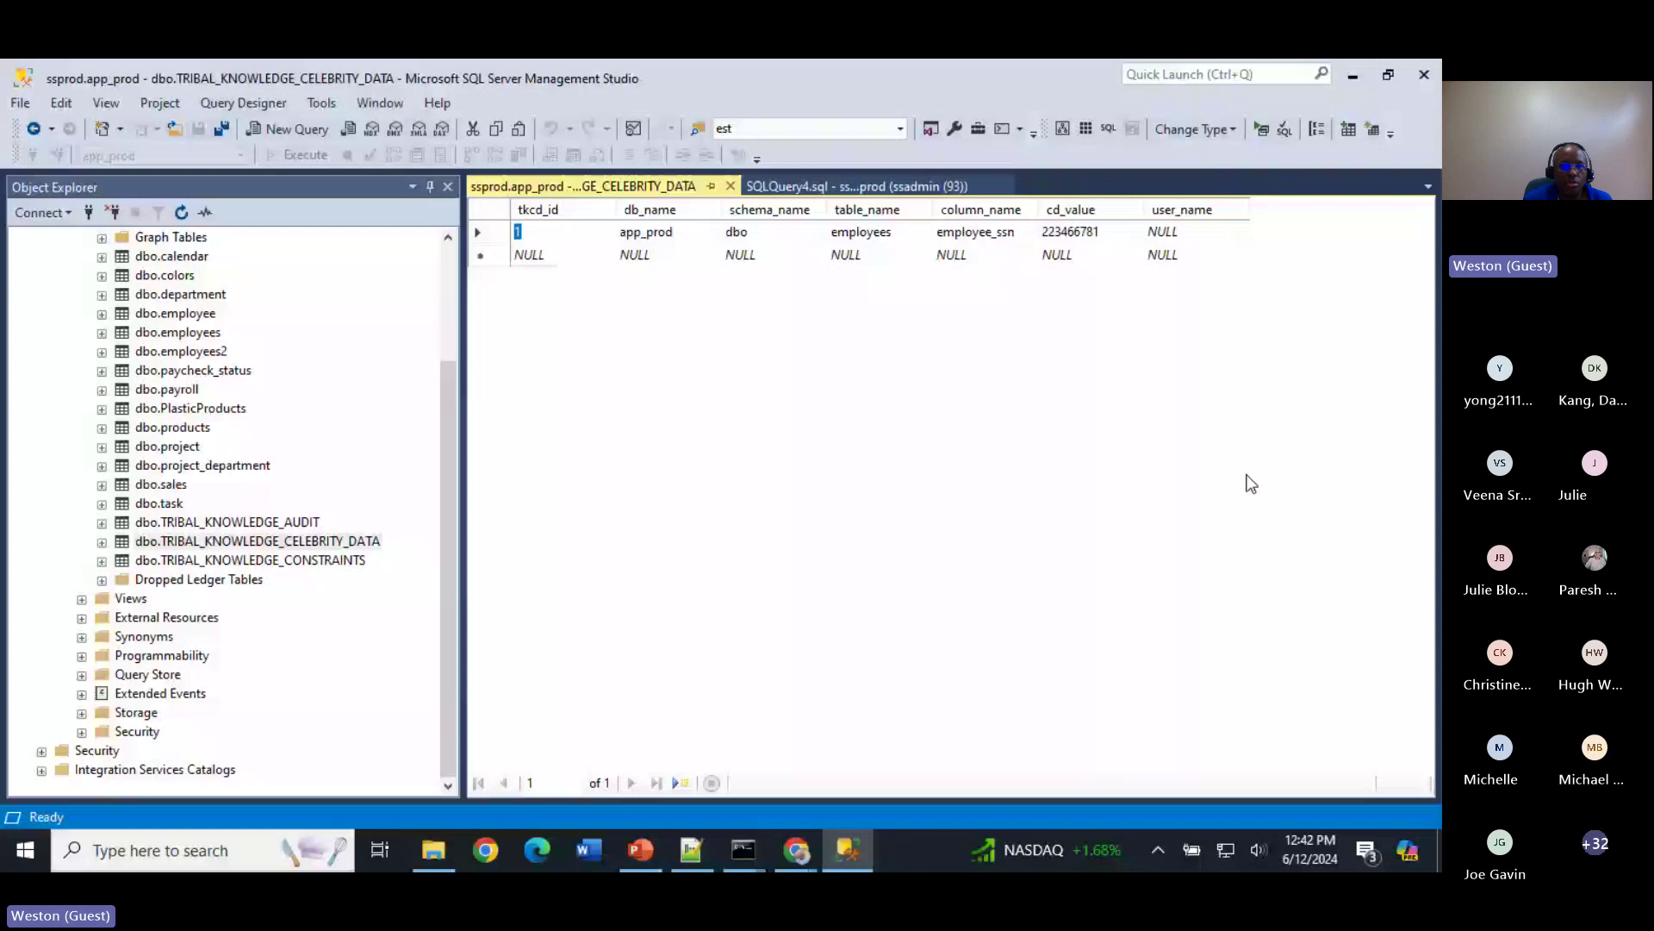
Step: Open the rows of the dbo.TRIBAL_KNOWLEDGE_AUDIT and dbo.TRIBAL_KNOWLEDGE_CONSTRAINTS tables in editable grids
click(853, 186)
click(285, 525)
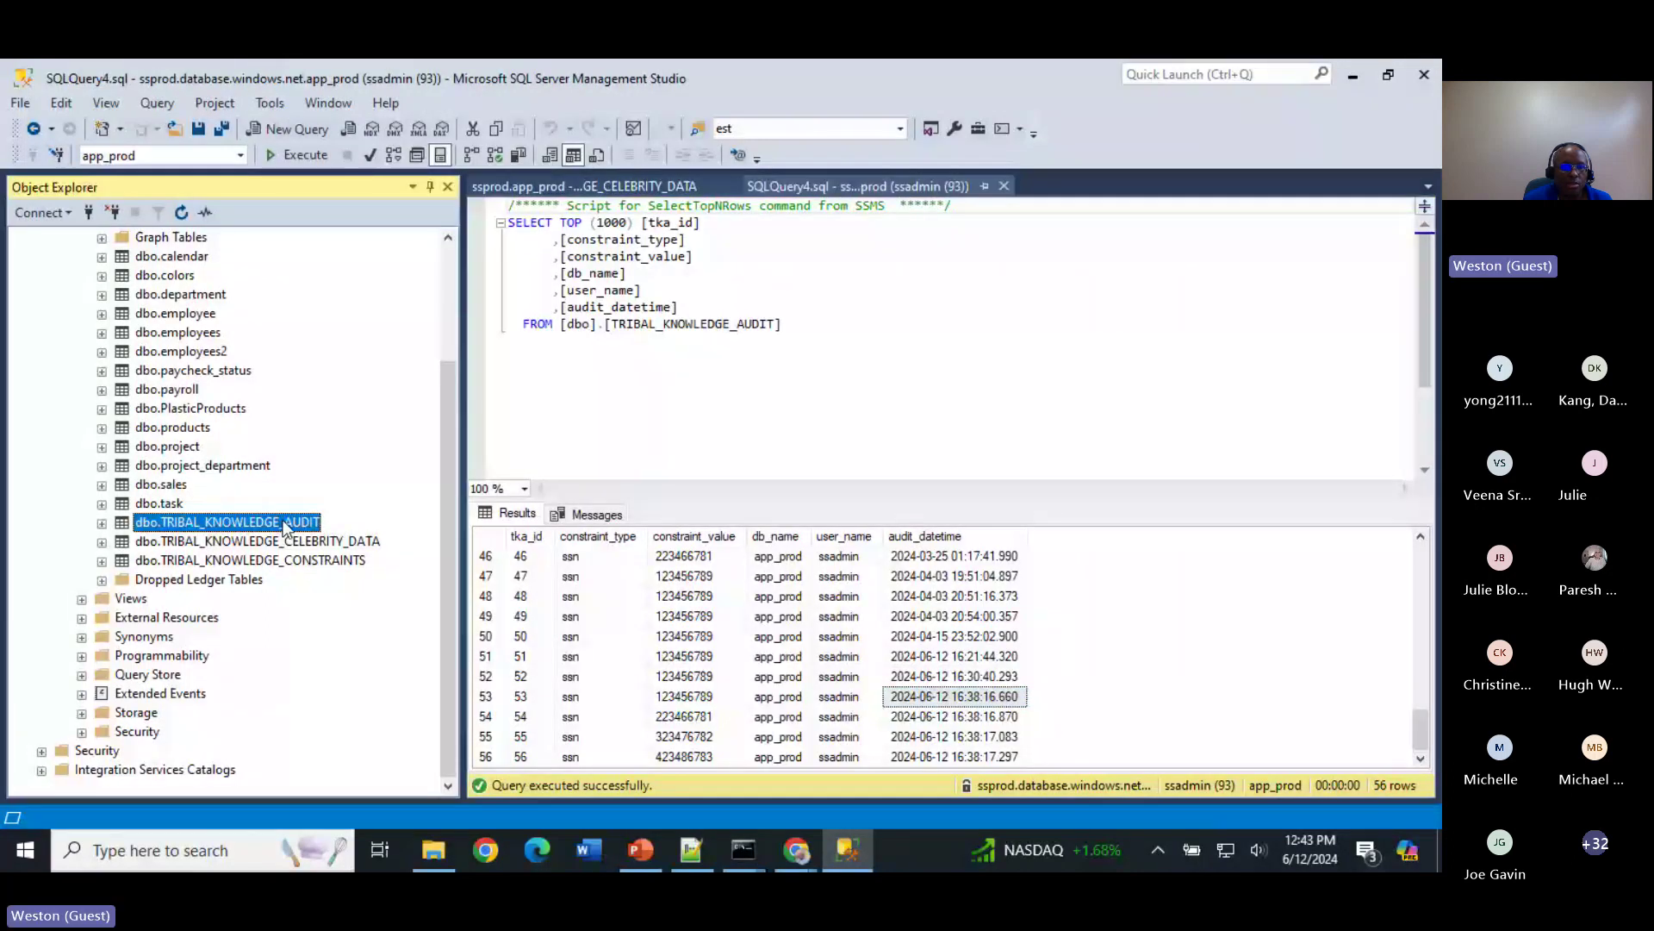
right_click(267, 561)
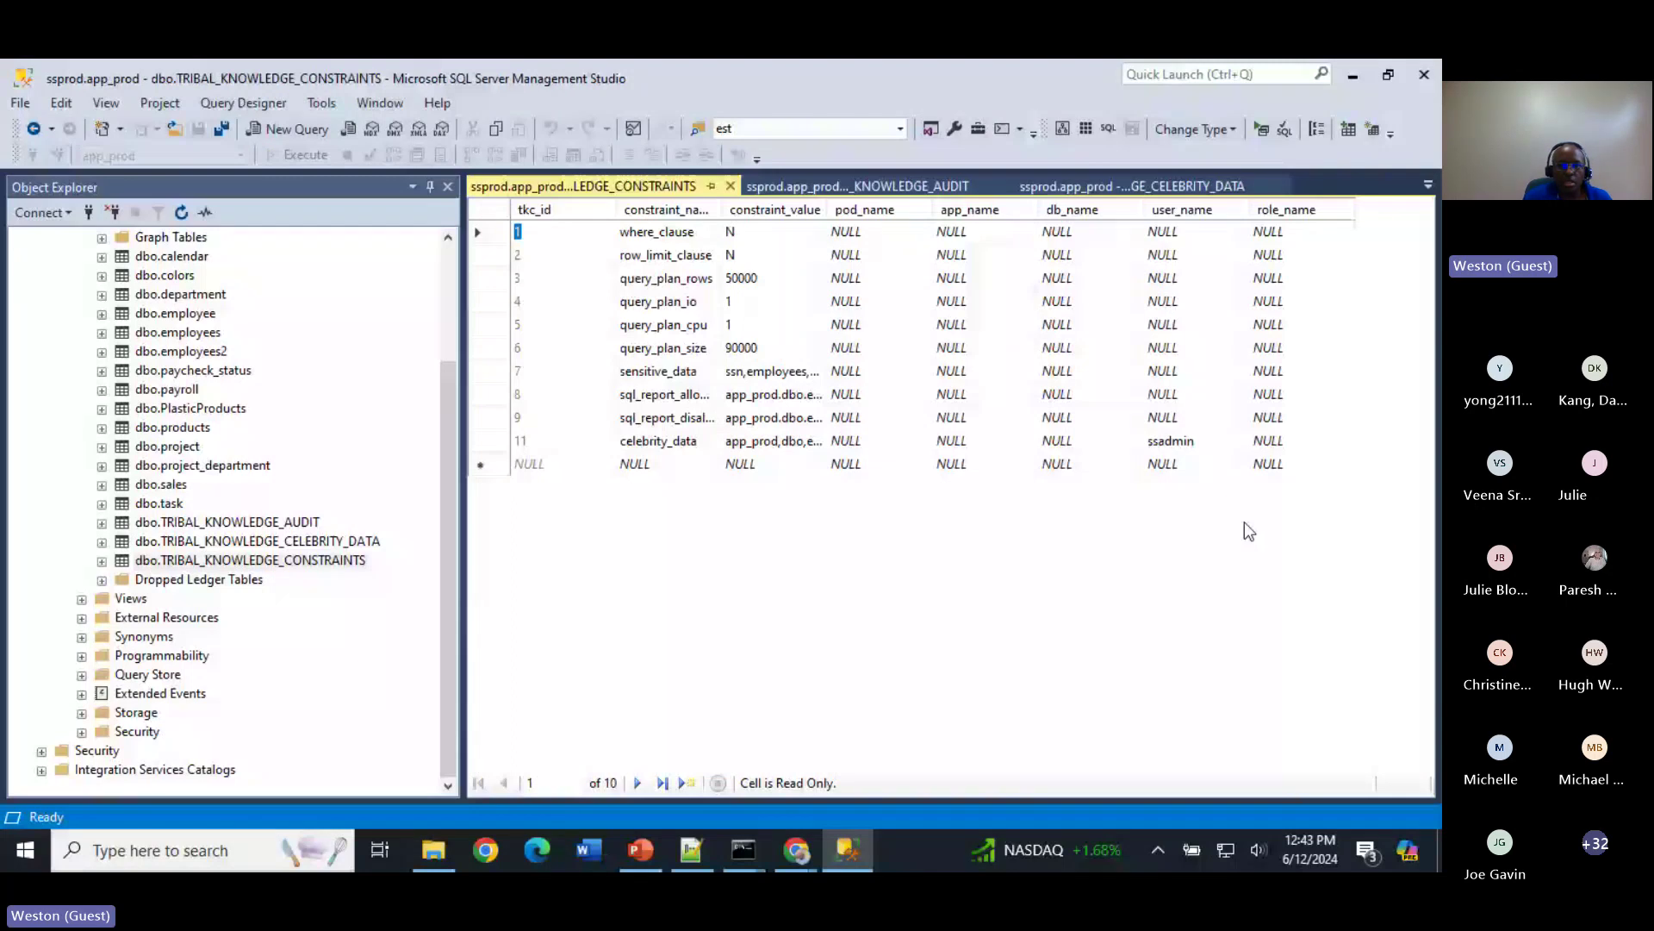
Step: Widen the constraint_value column and examine the constraint value and user name of the celebrity_data row
click(1171, 440)
drag(721, 210, 929, 218)
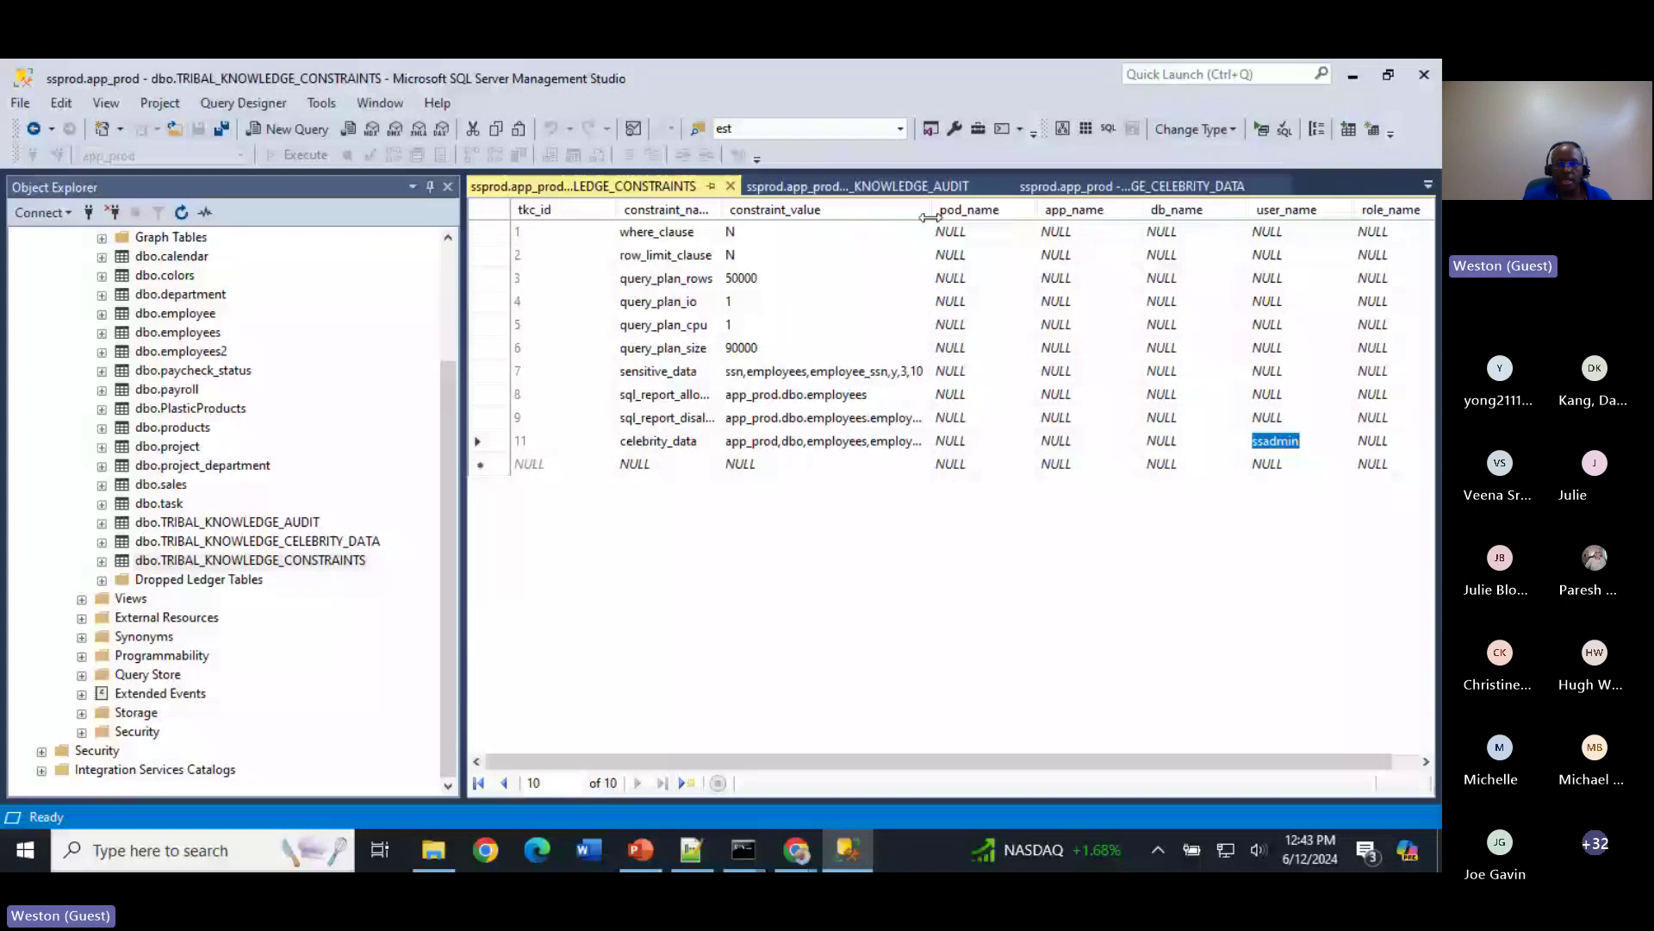
drag(930, 217, 1010, 217)
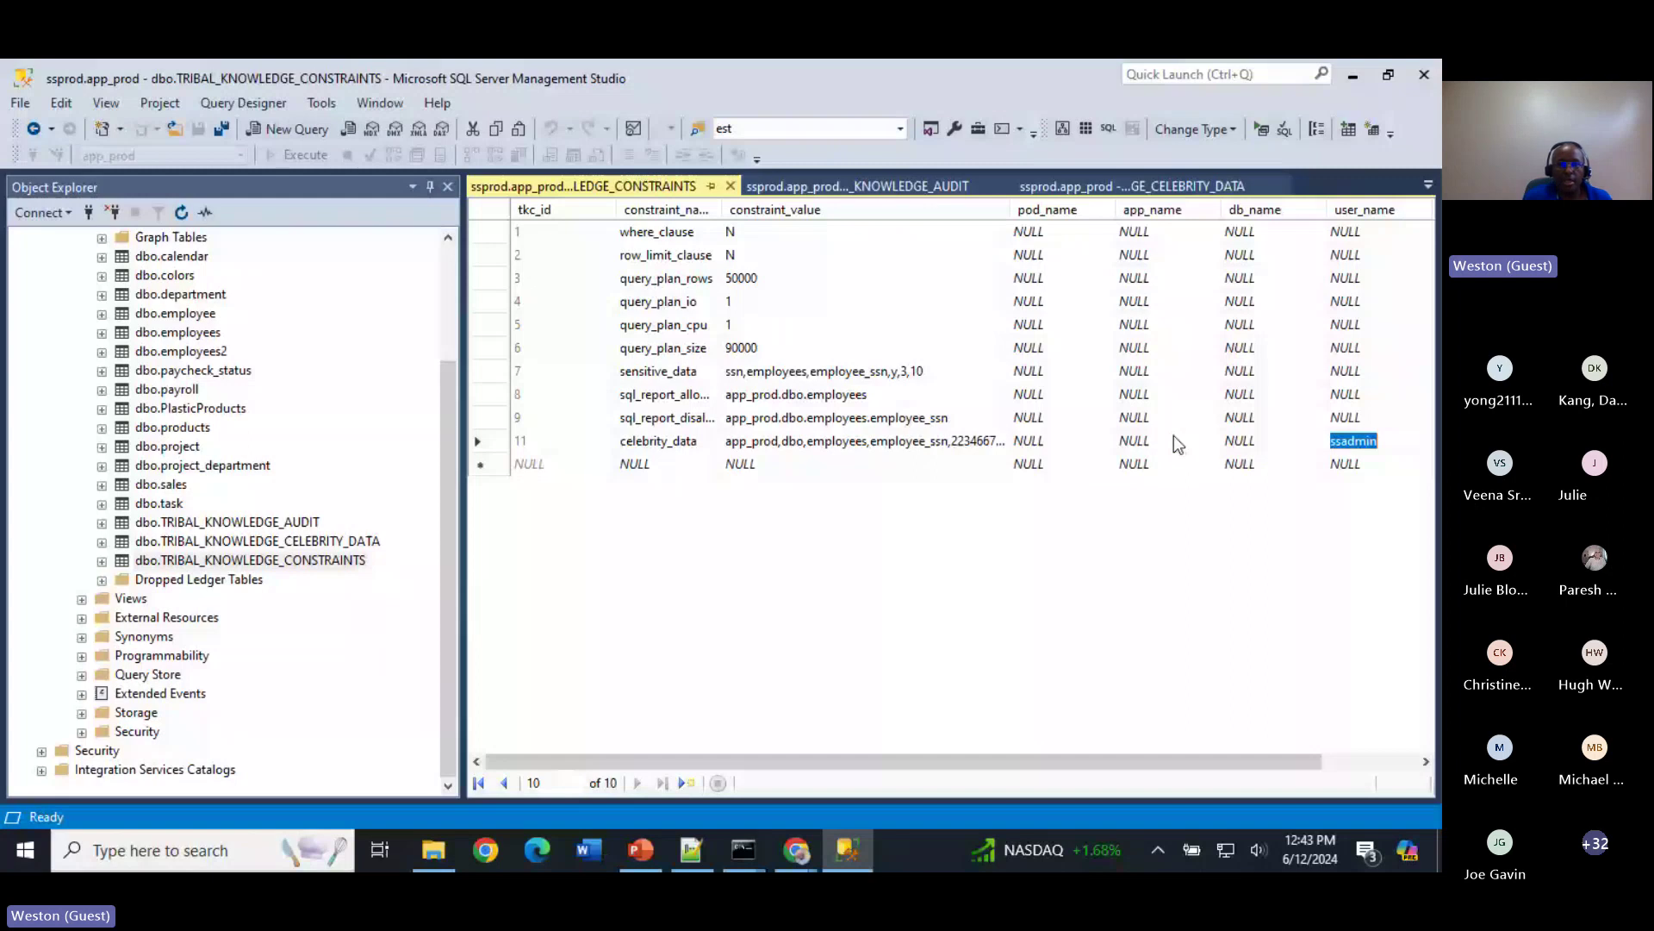
click(749, 442)
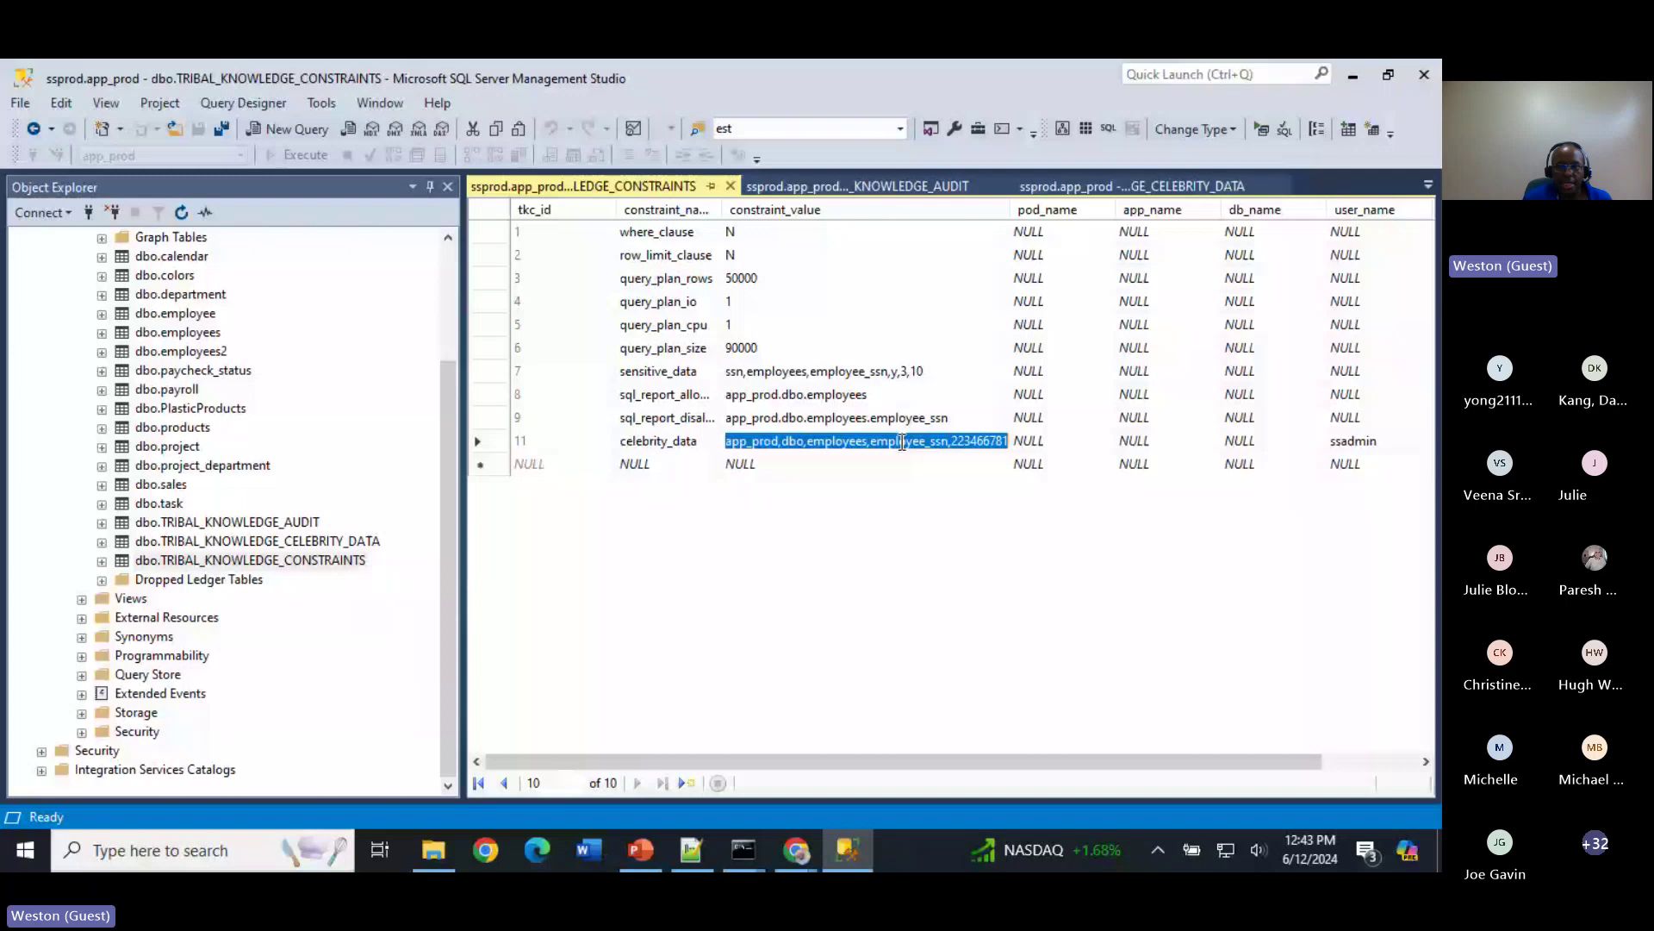
click(996, 442)
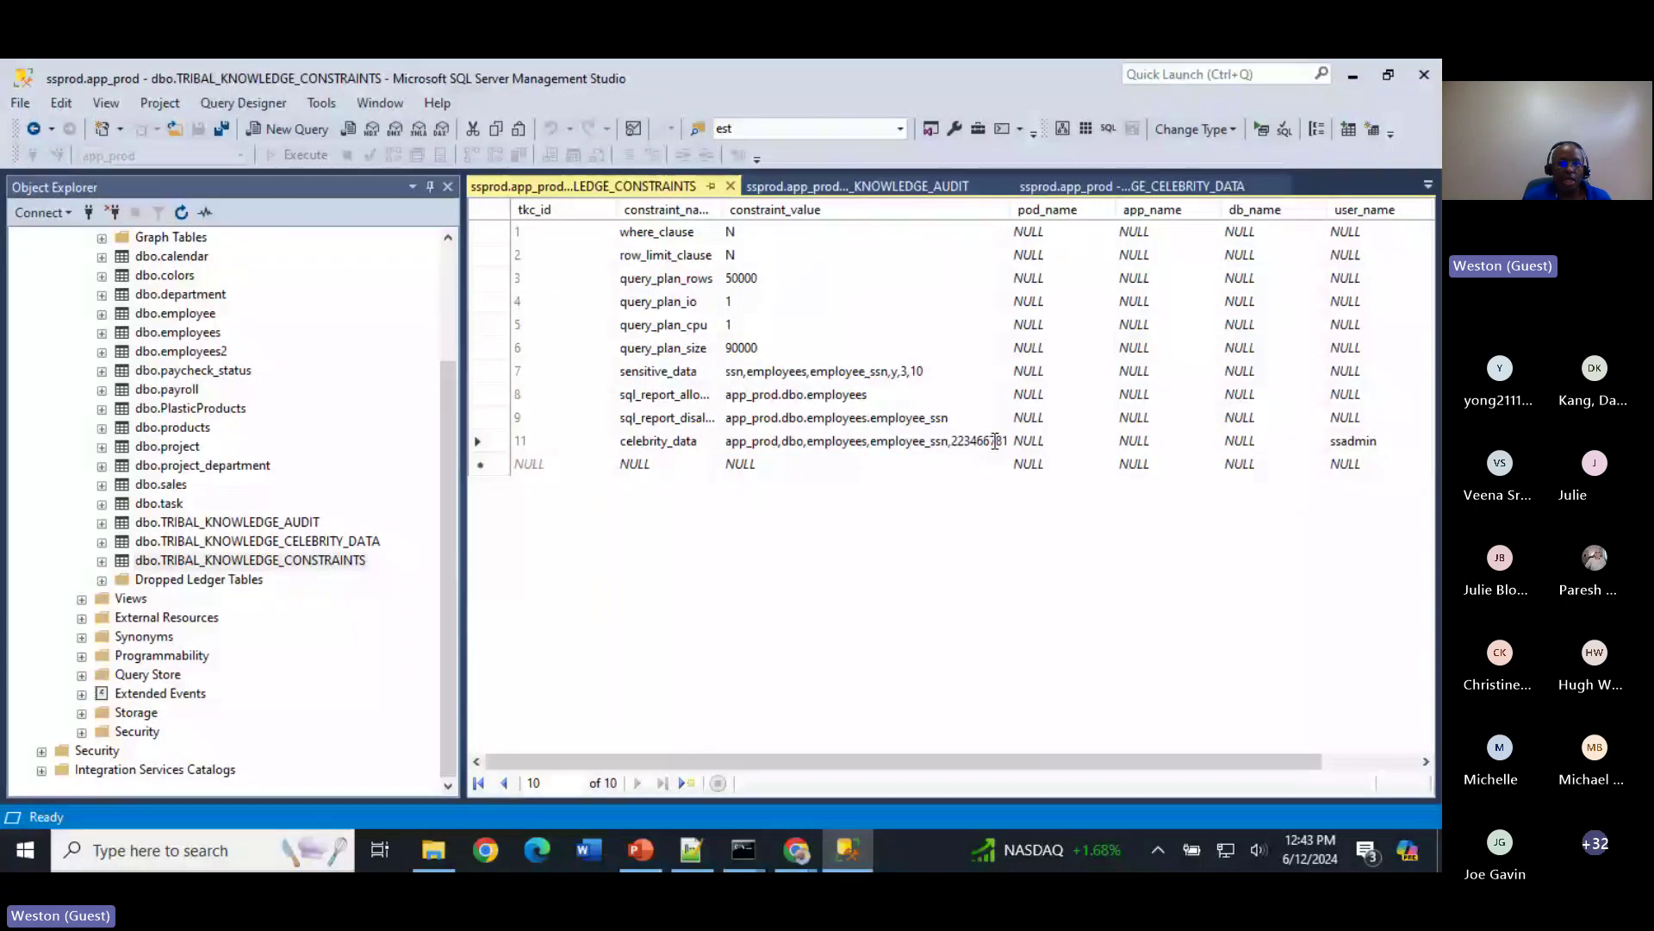
Step: Clear the user_name value of the celebrity_data constraint row and commit the row
click(1370, 441)
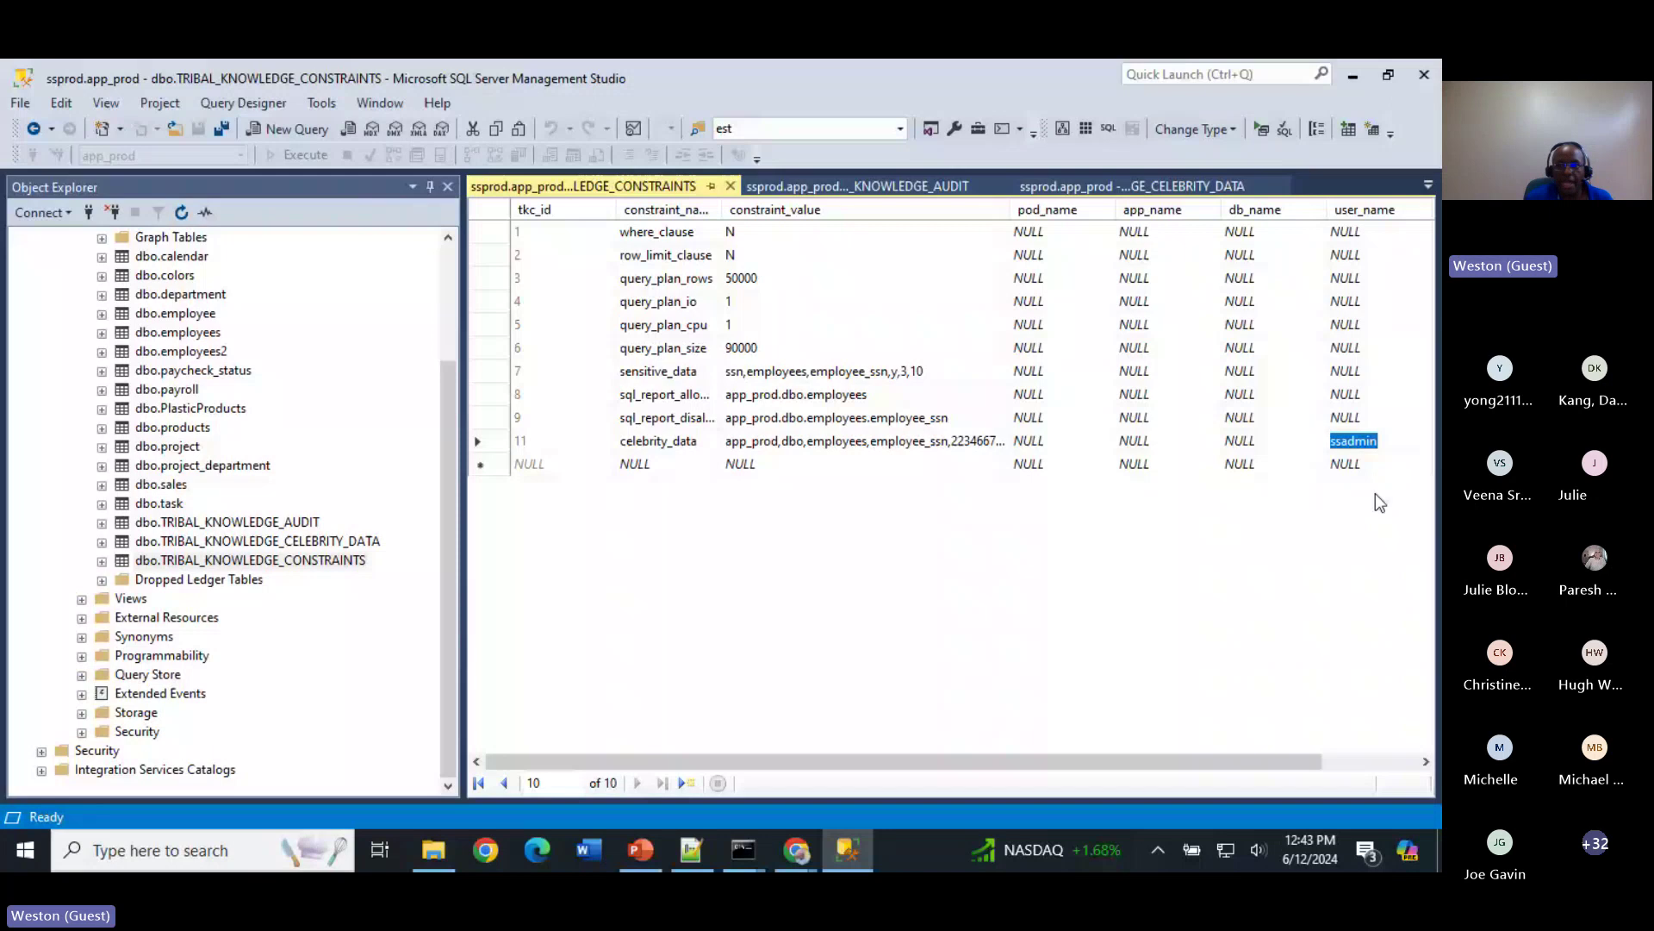
key(Delete)
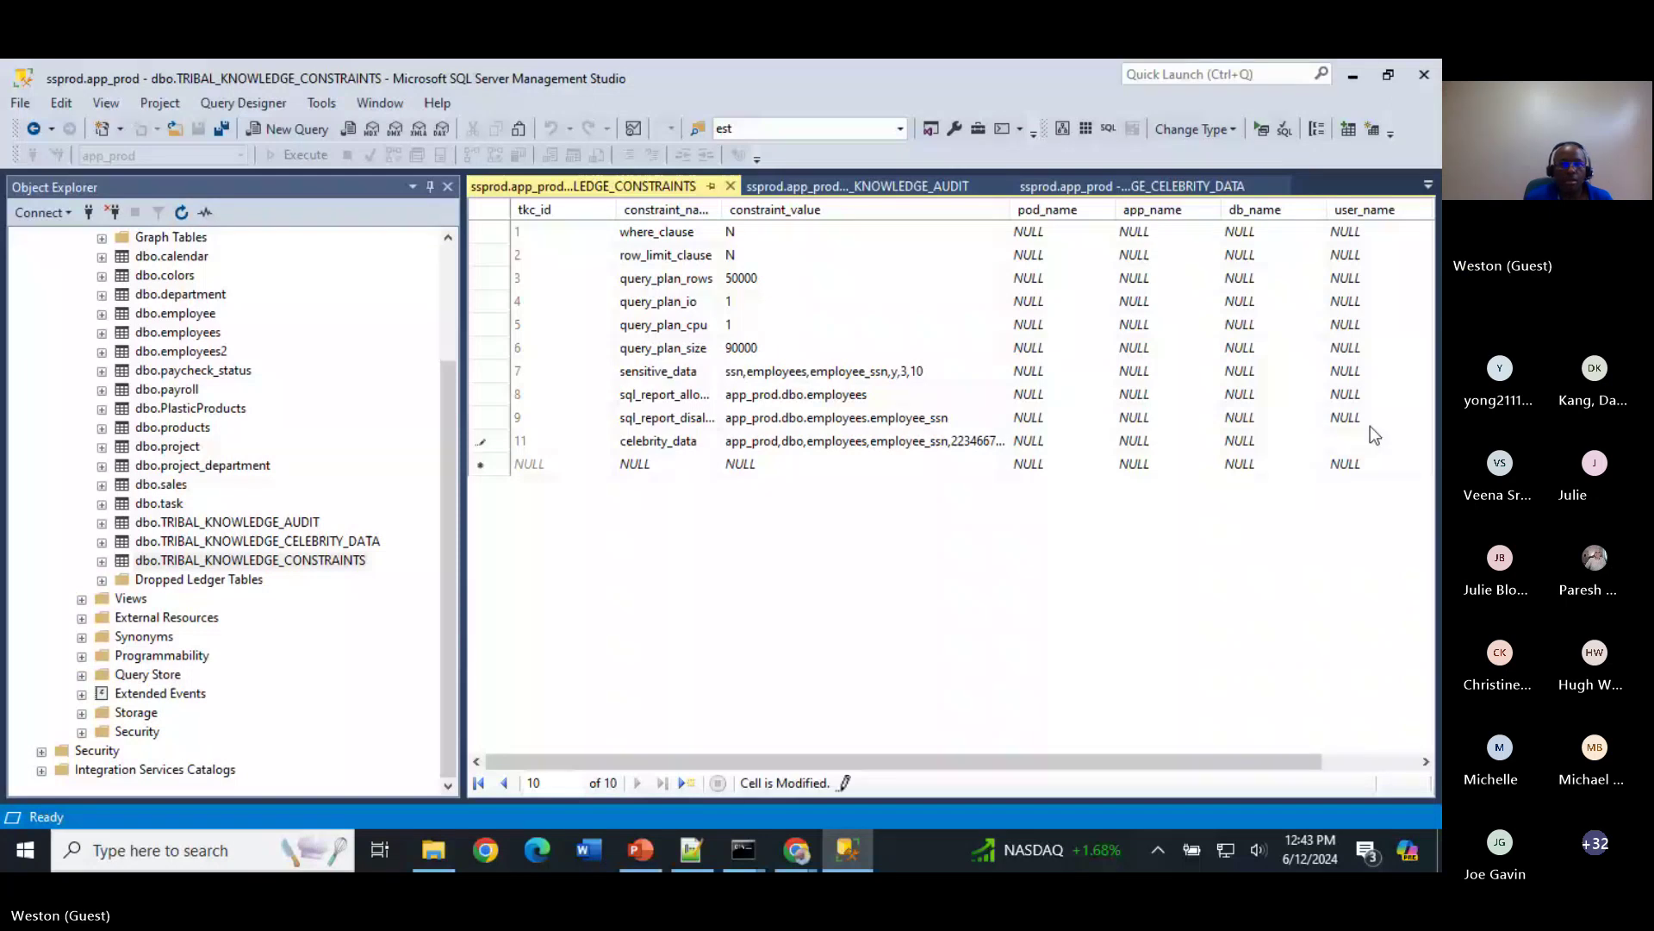
click(1370, 426)
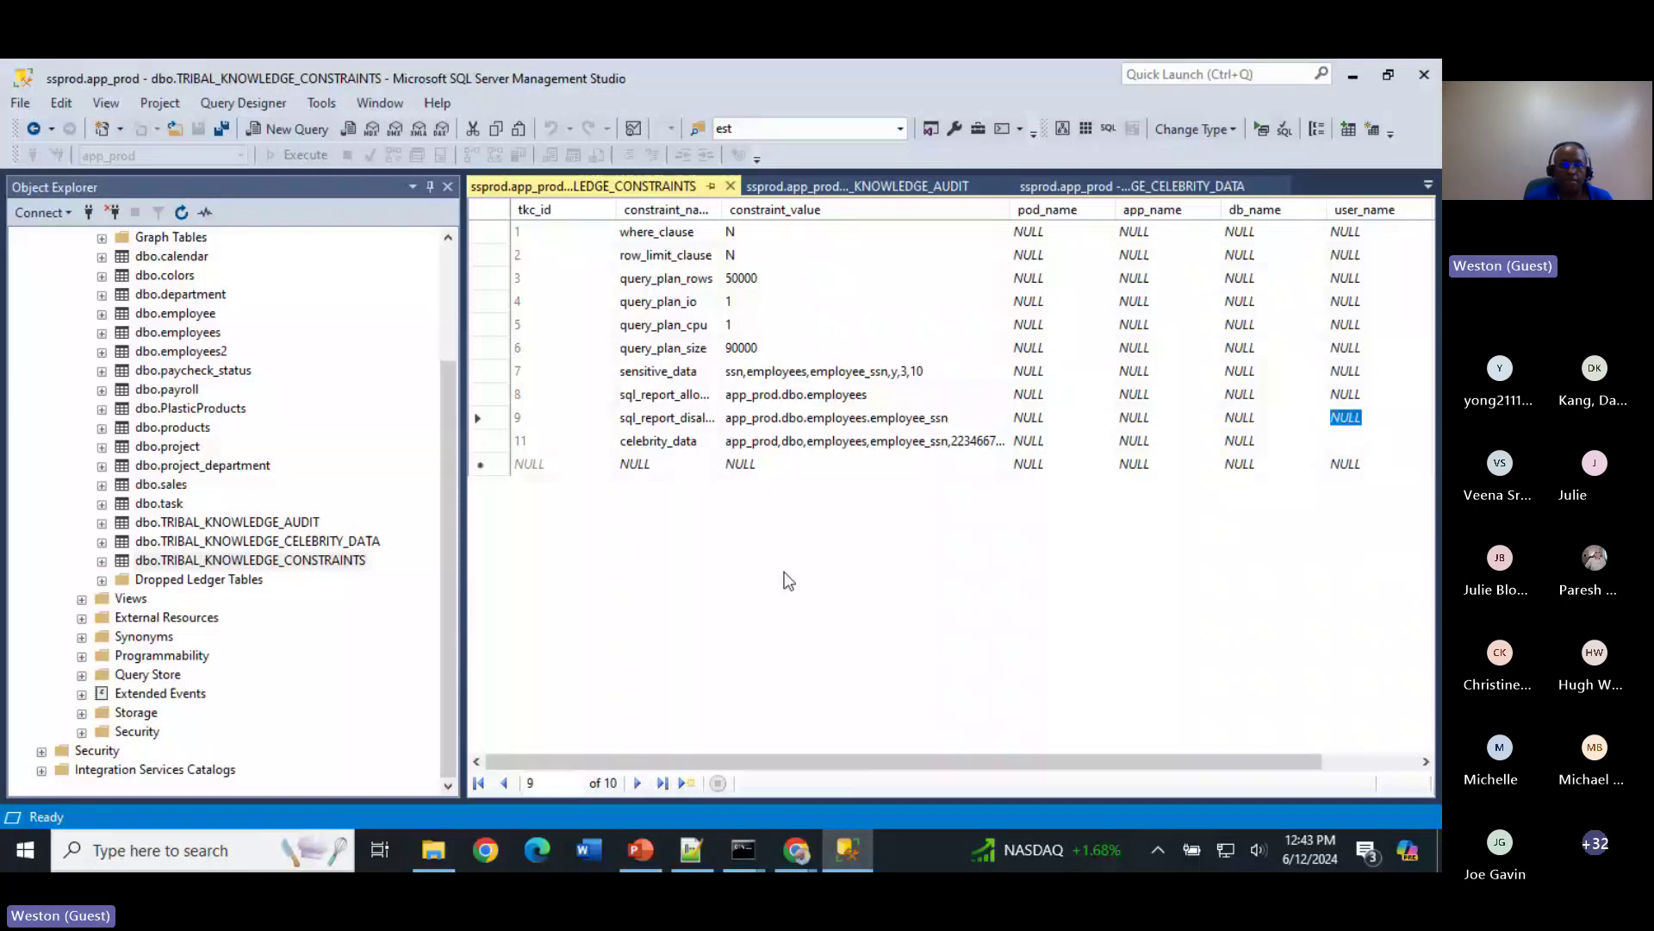
Step: Switch back to the simulator in Chrome and run the Preview Merge again
key(alt+Tab)
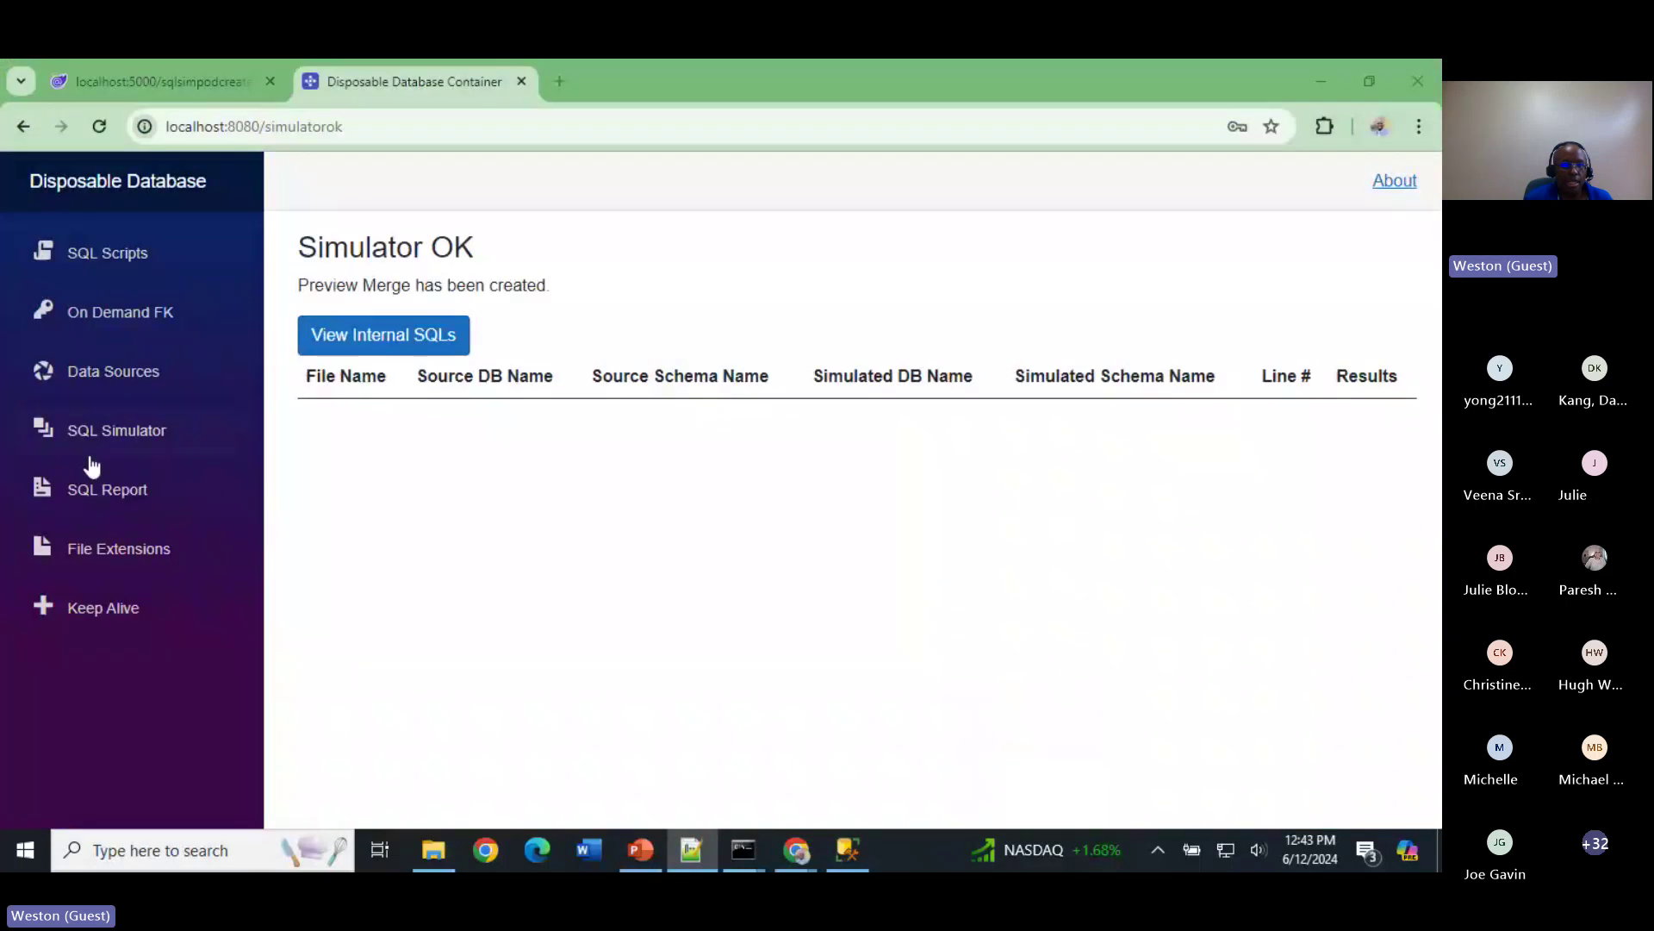
click(44, 437)
click(476, 317)
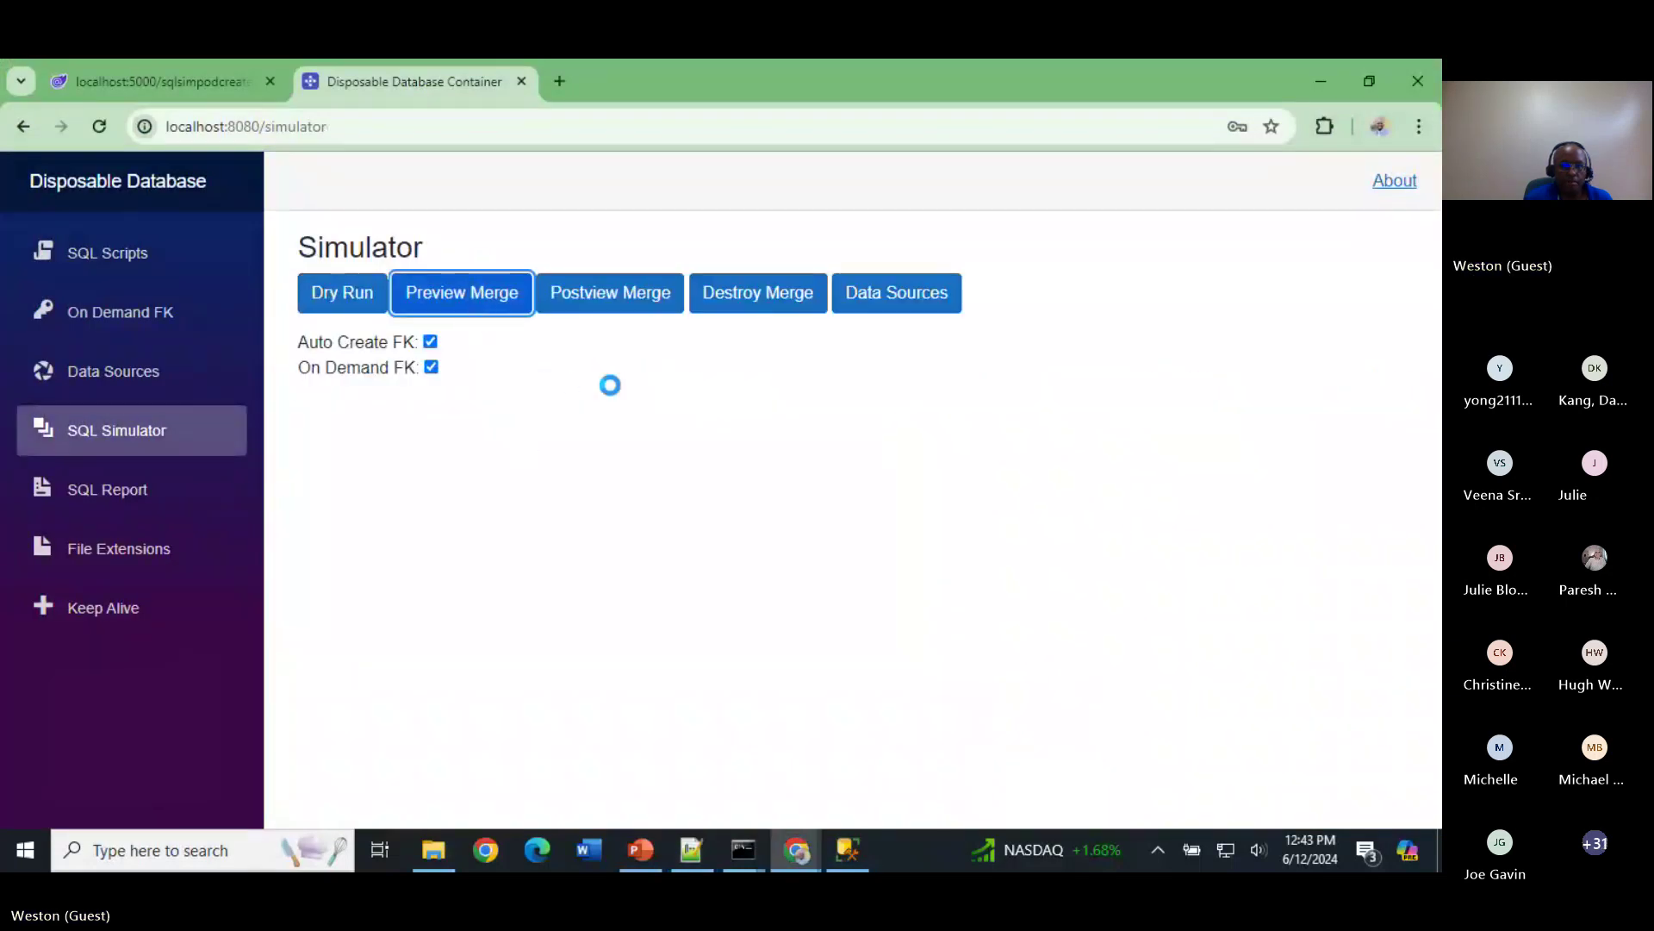
Step: Review the sensitive_data constraint in Management Studio, highlighting the ssn part of its constraint value
click(870, 850)
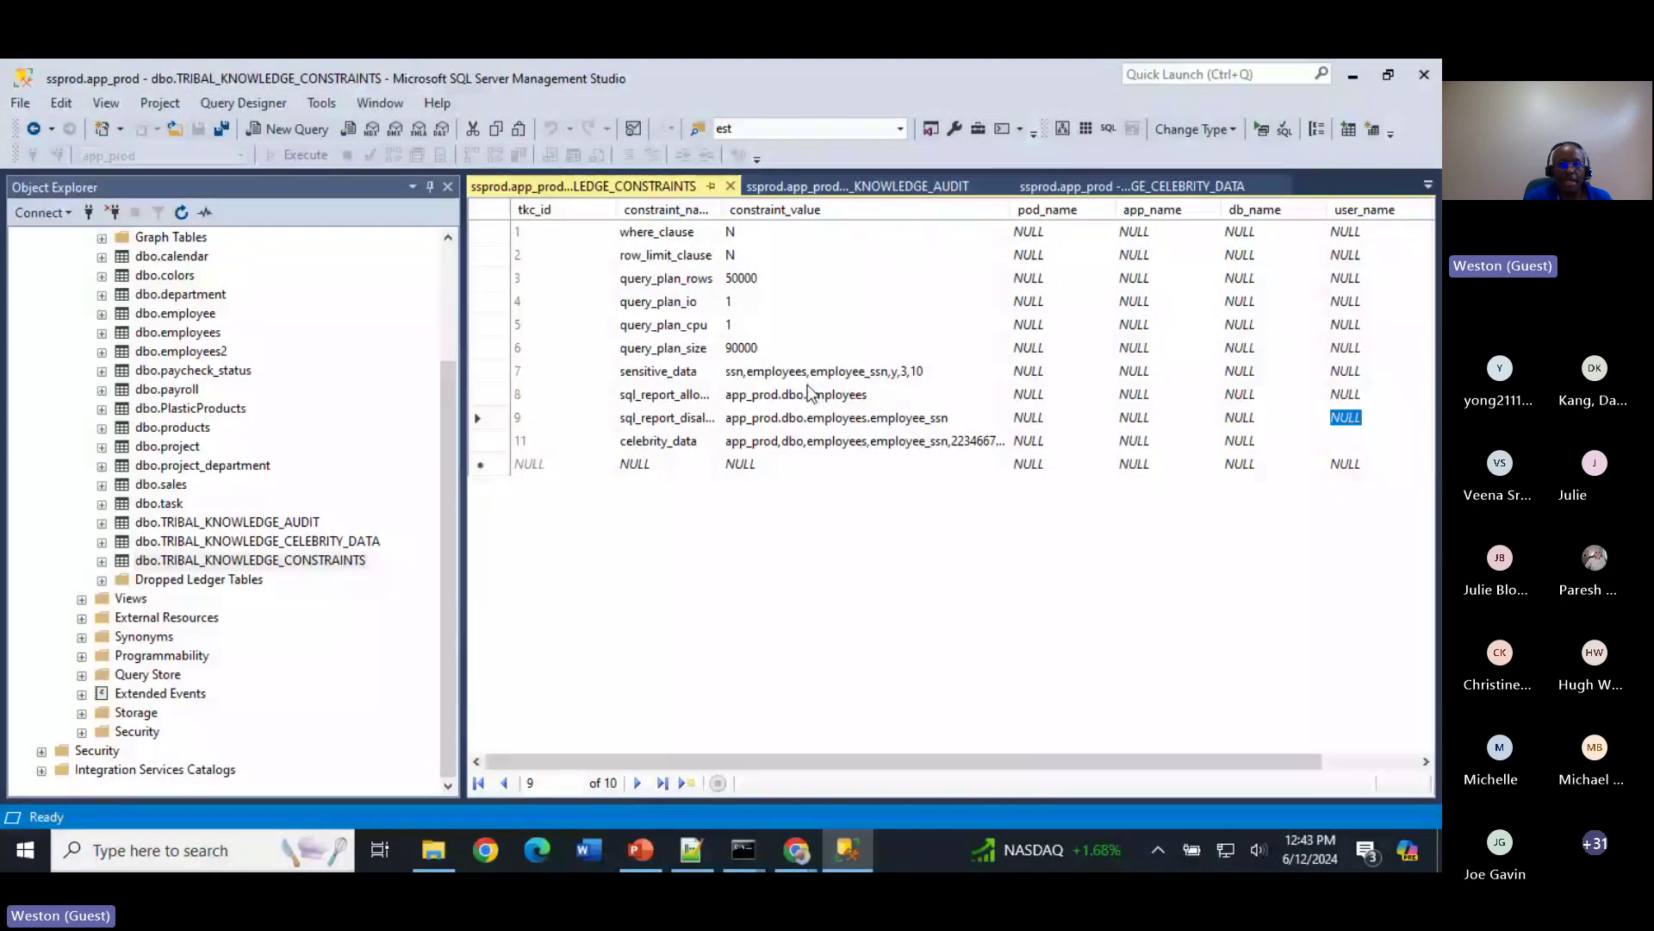
click(743, 372)
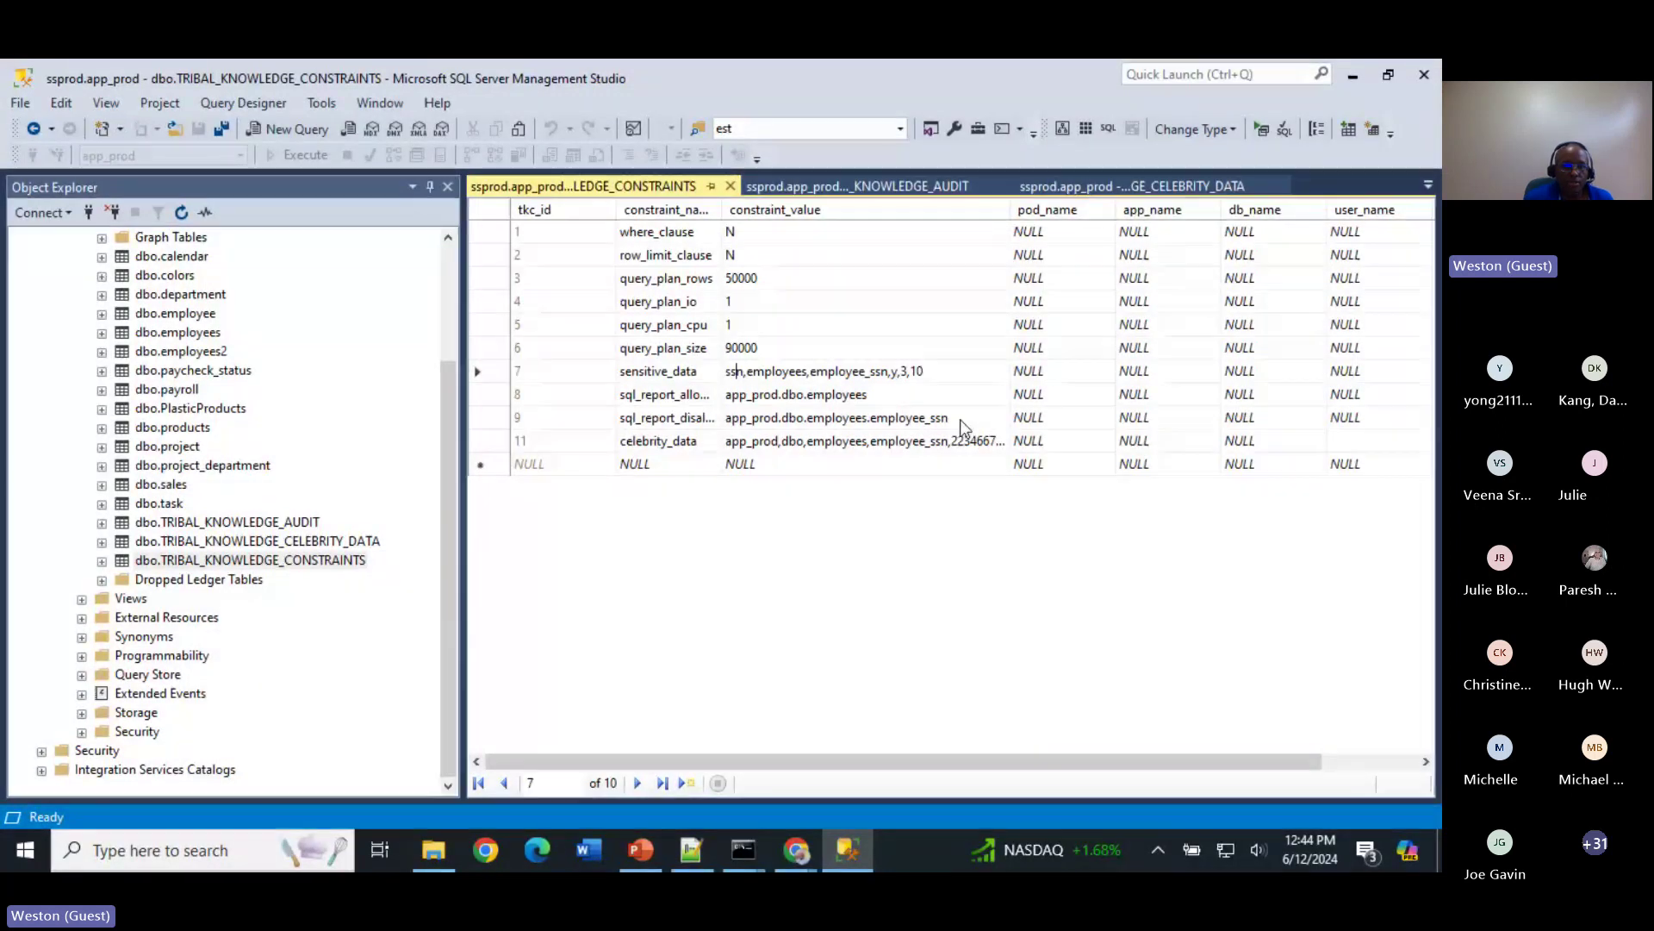
key(Home)
key(ctrl+shift+Right)
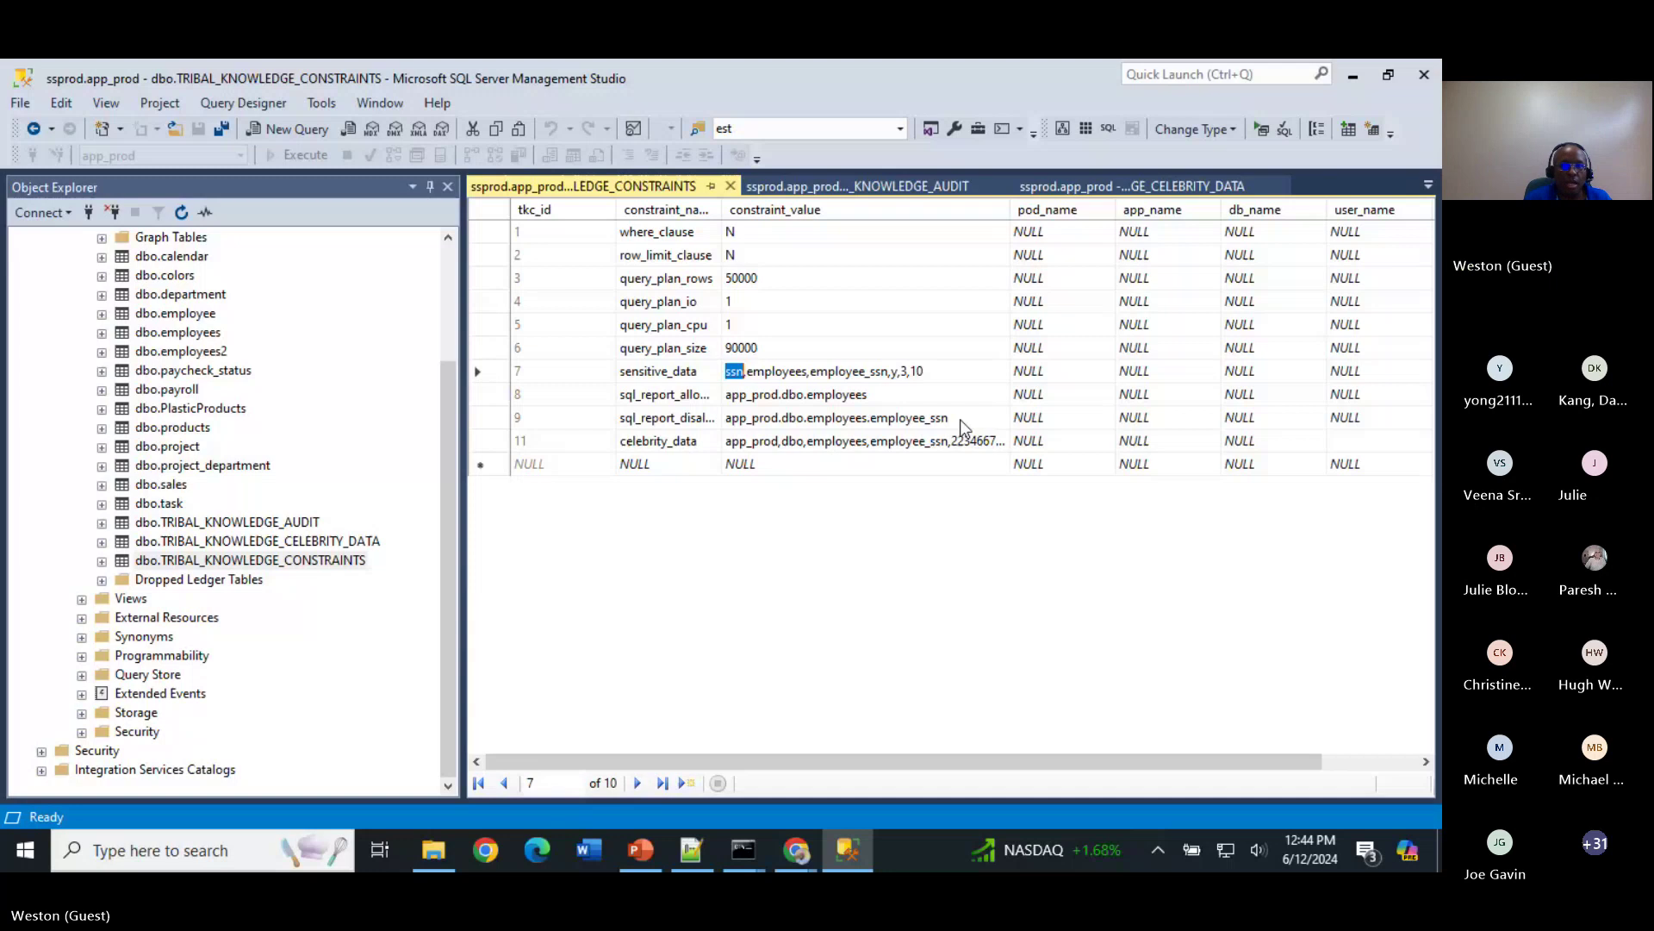
Step: Read the Preview Merge result in Chrome, glance back at the constraints table, and switch to the PowerPoint presentation
key(alt+Tab)
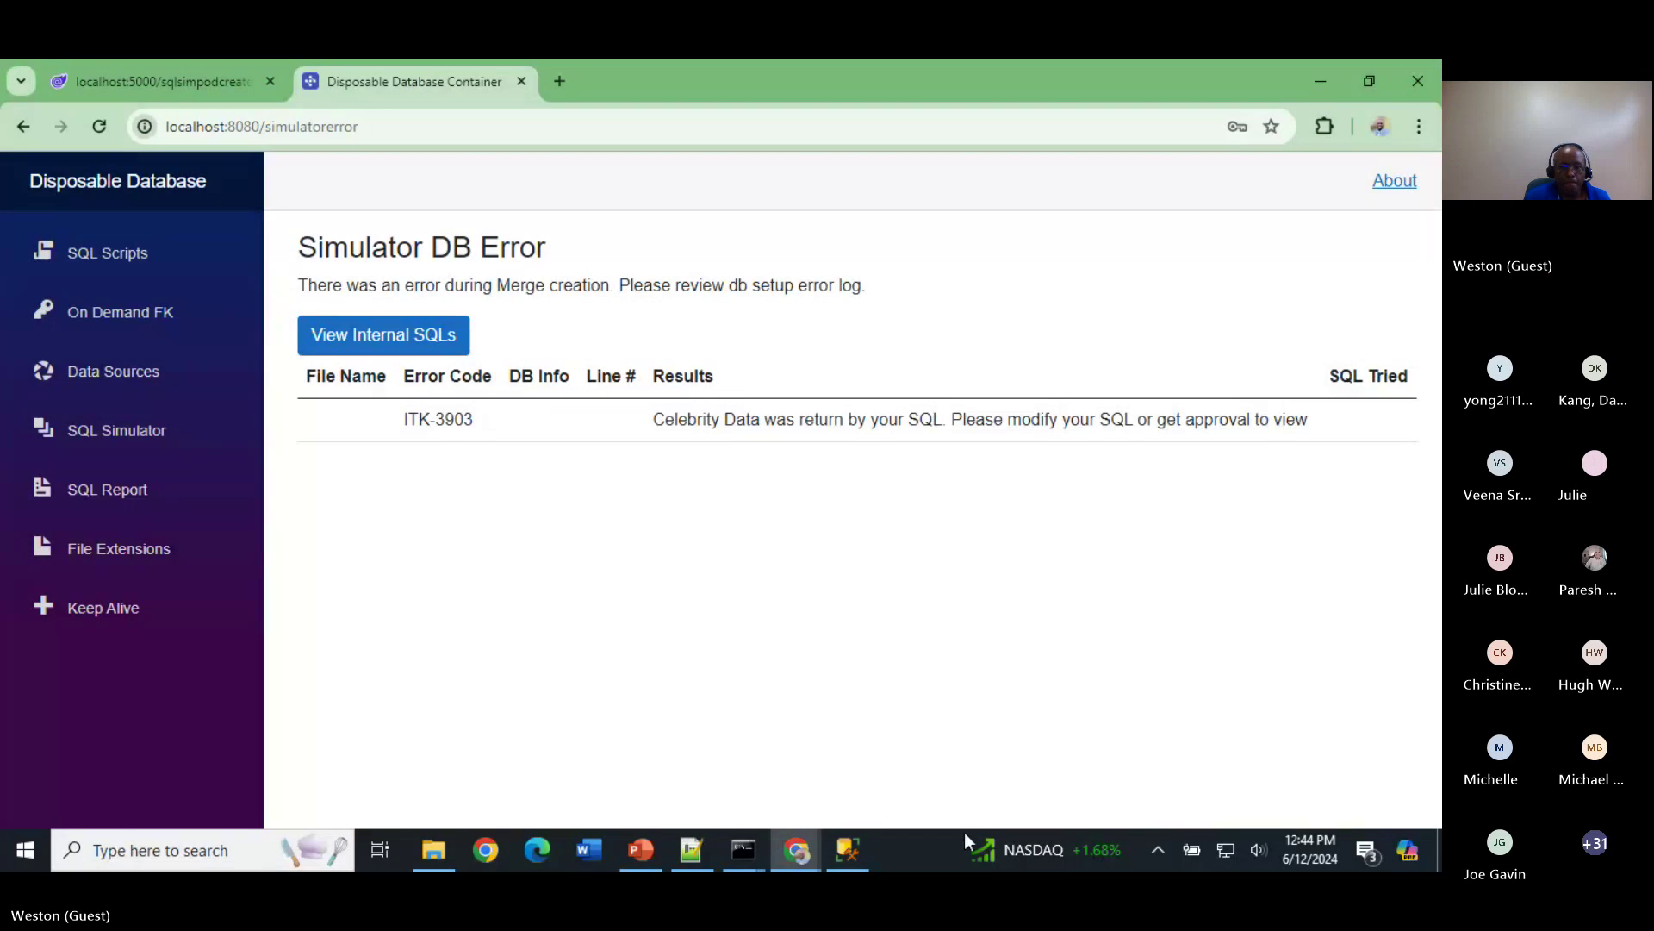
click(845, 852)
click(801, 852)
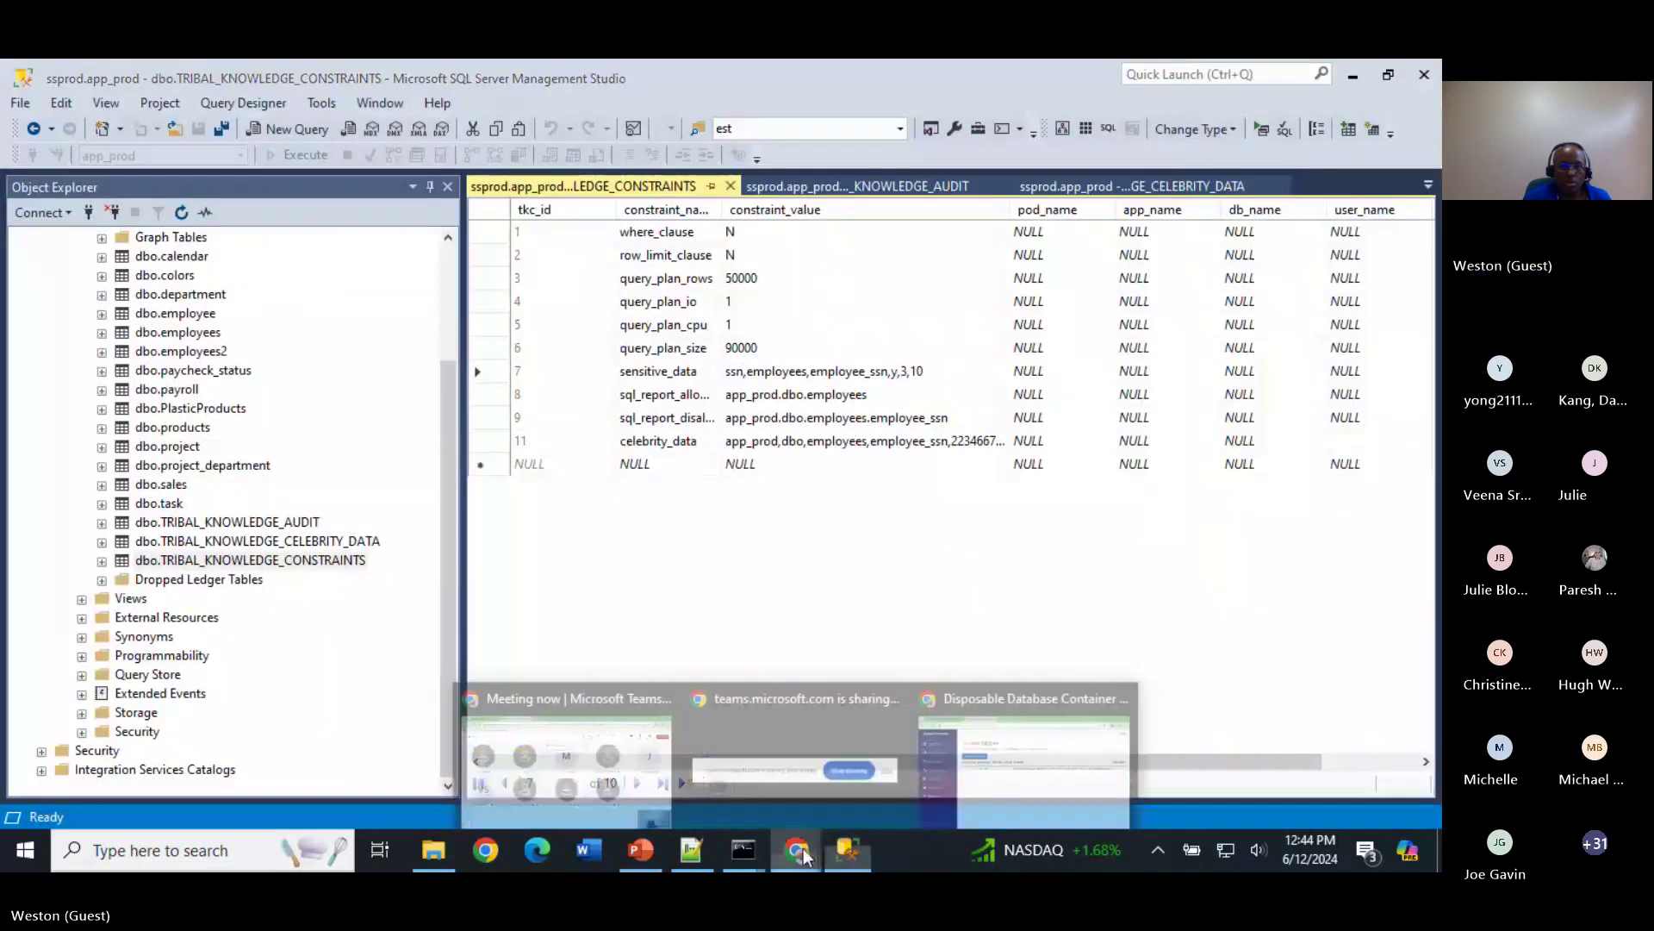
click(1024, 749)
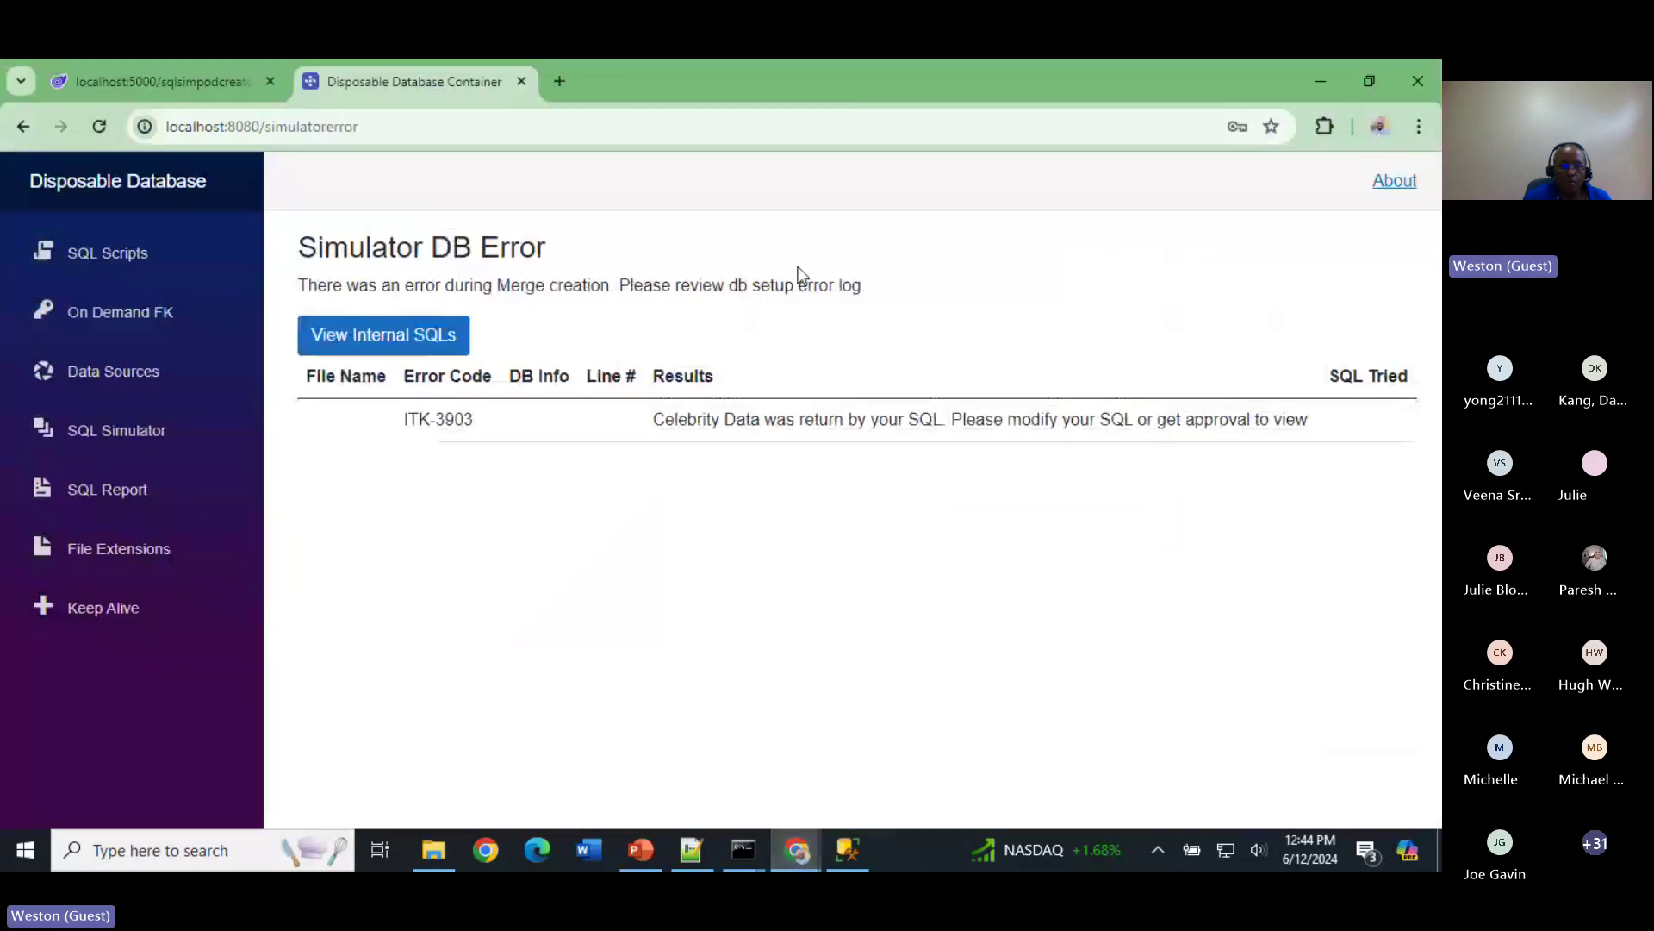
click(797, 851)
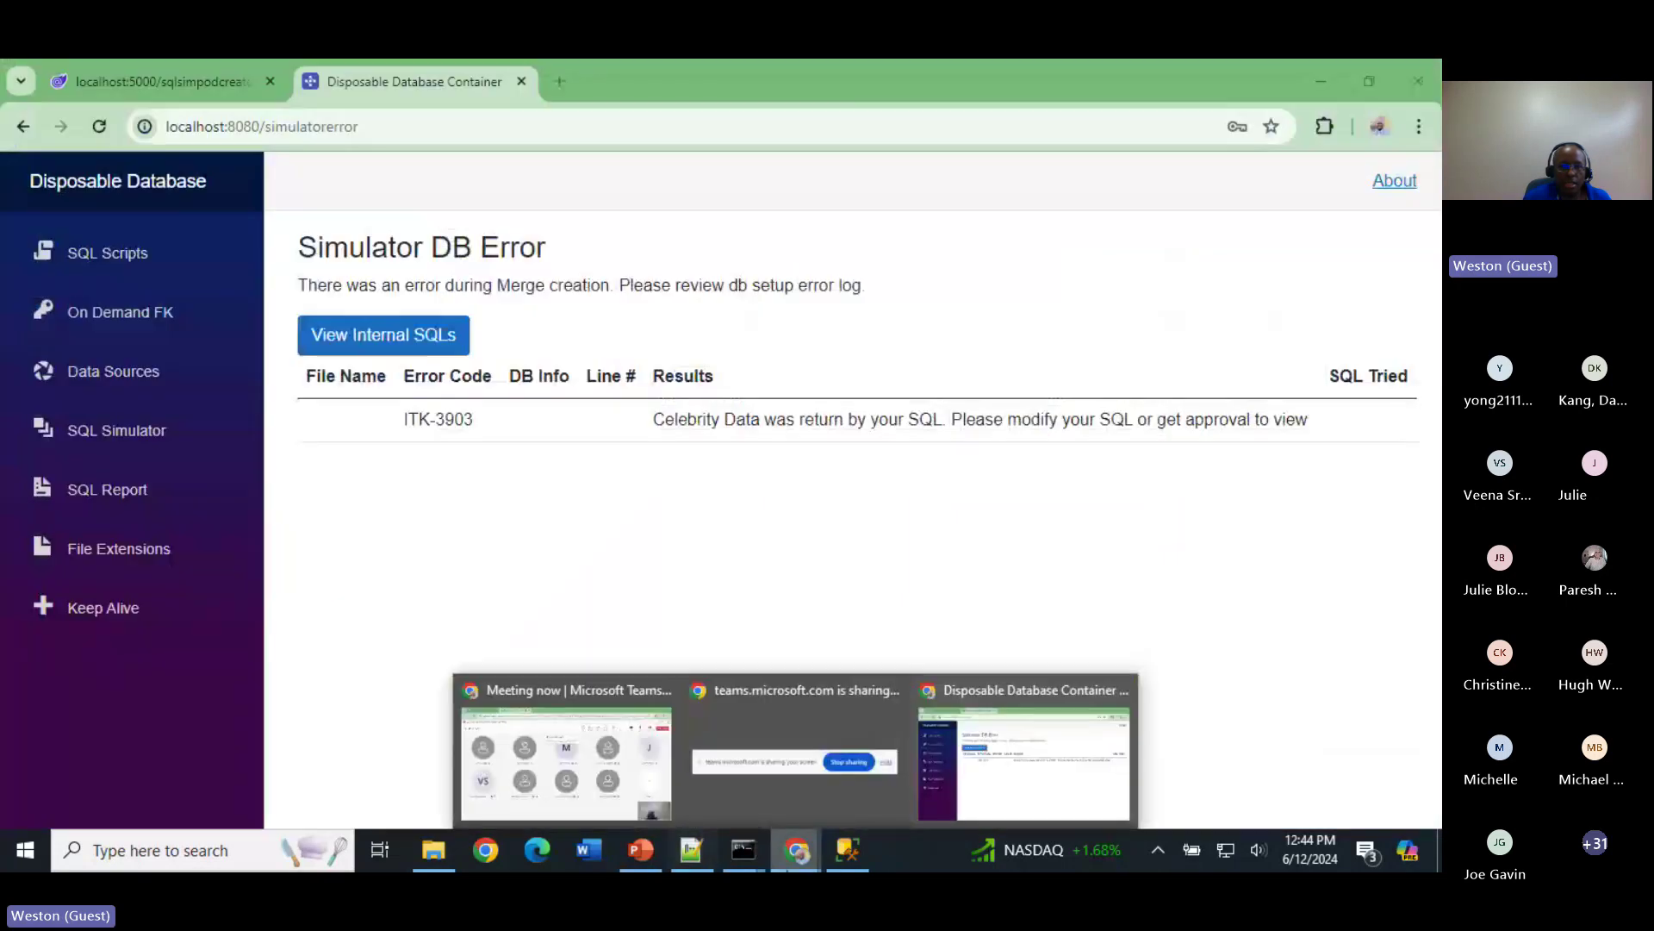
click(644, 853)
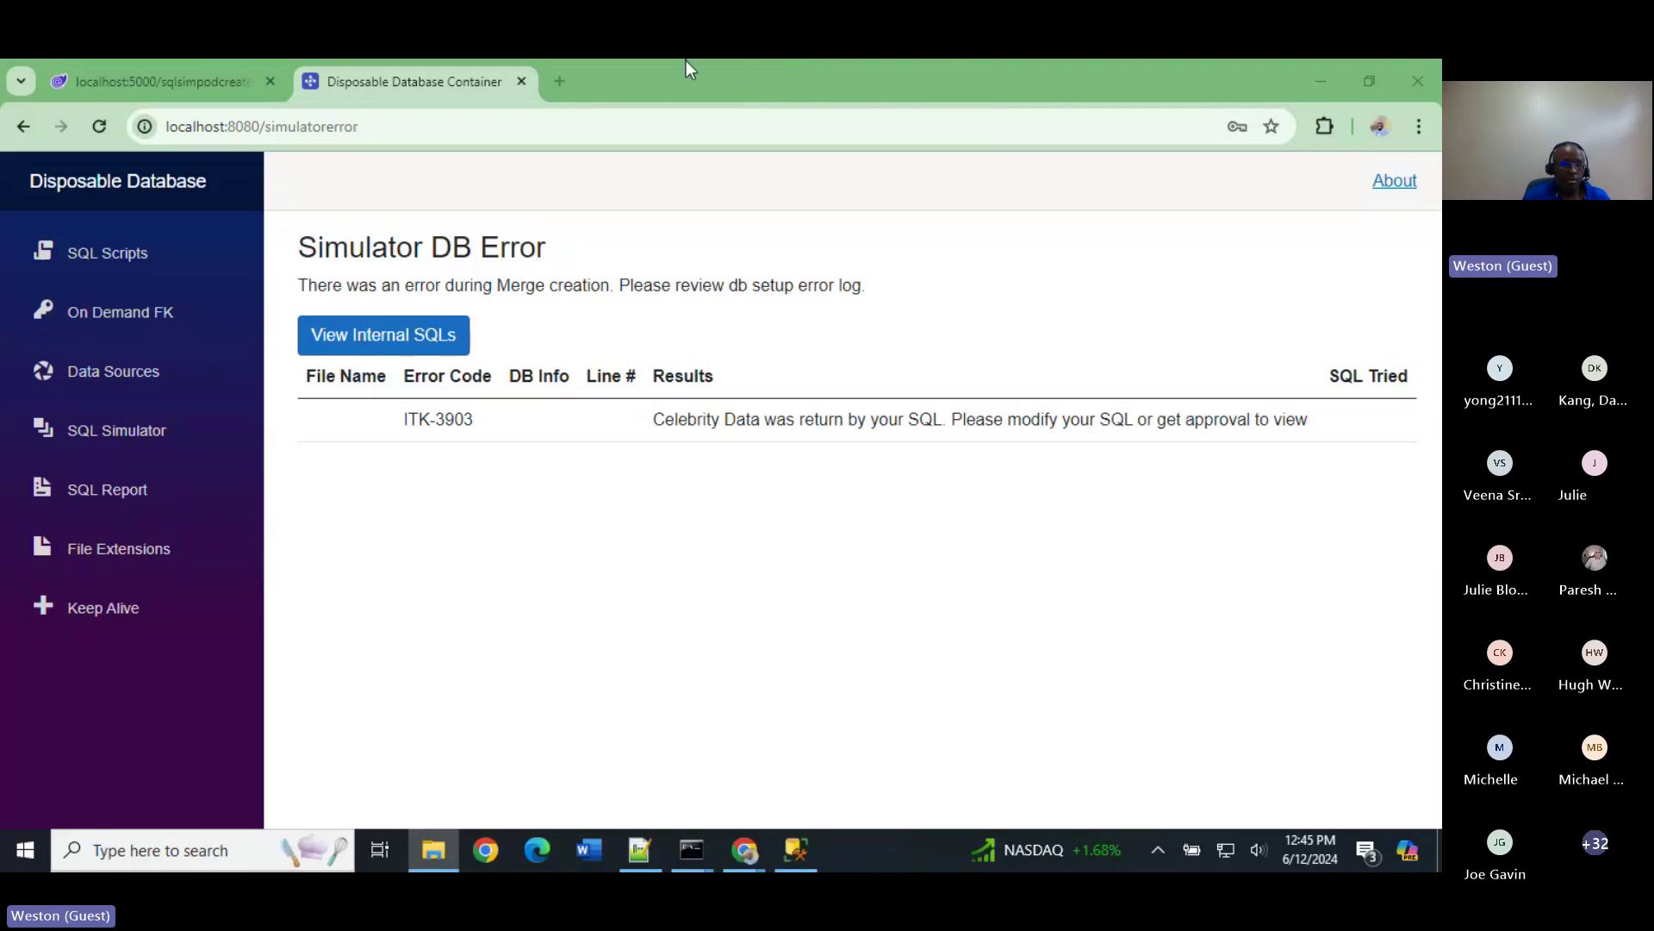
Step: Open the SQL Simulator documentation site sql-simulator.tribalknowledge.tech in a new browser tab
click(556, 82)
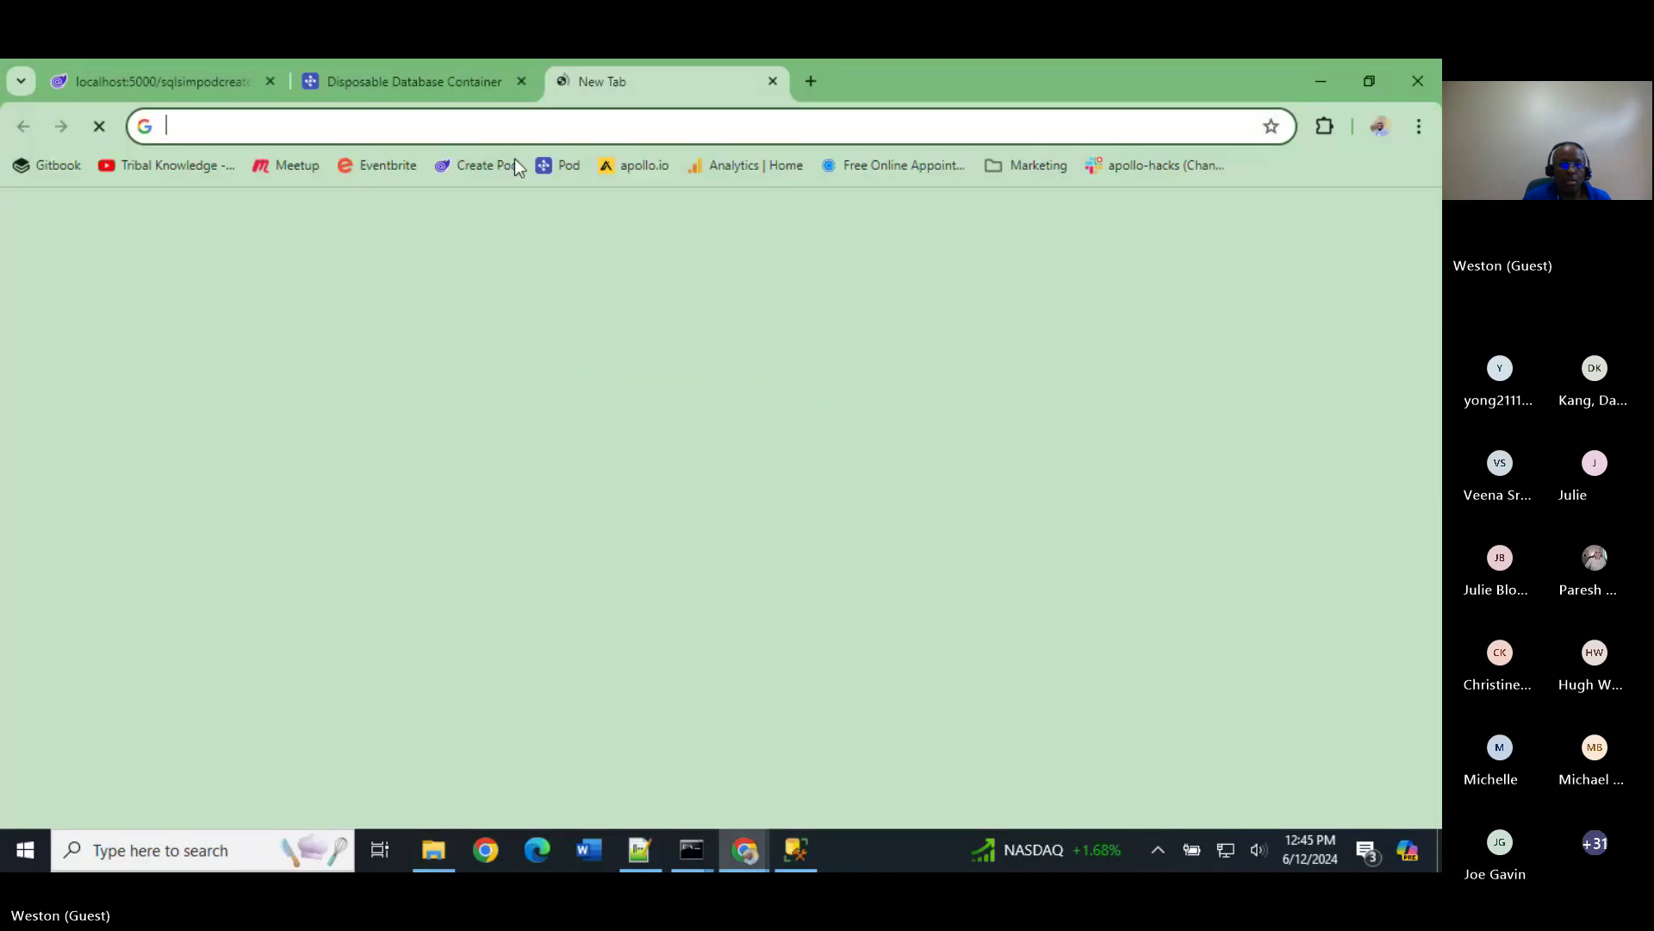
click(581, 121)
text(sql-simulator.tribalknowledge.tech)
key(Return)
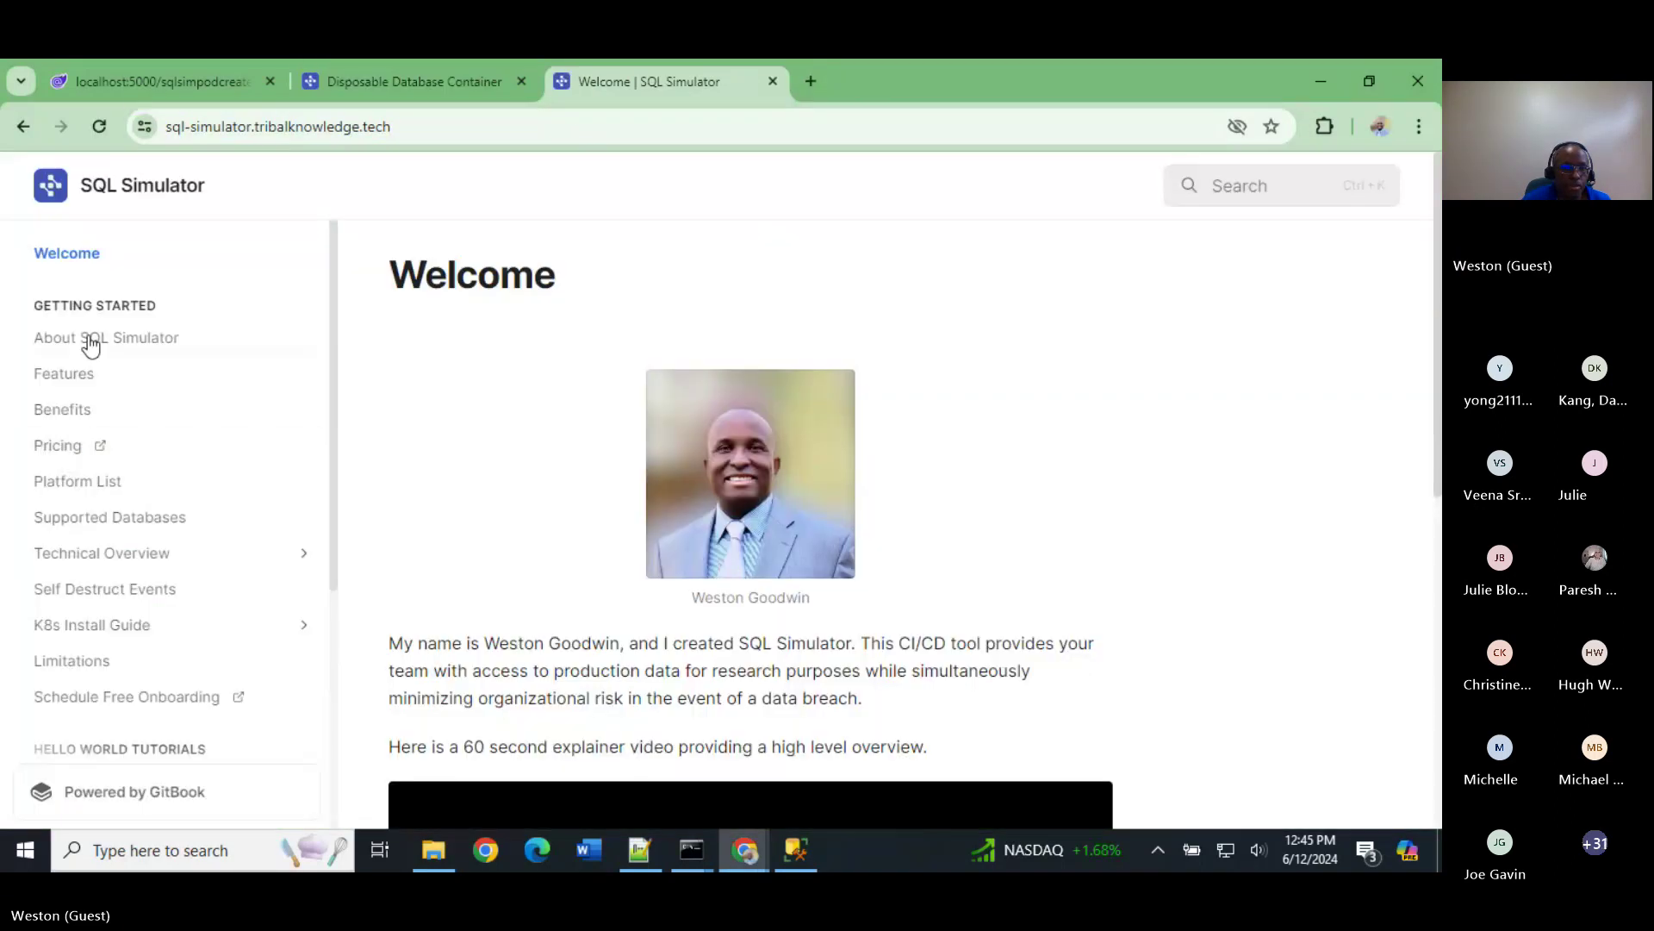
Step: Open the Step 1 page of PostView Merge within the documentation's Technical Overview
scroll(126, 517, down, 3)
scroll(126, 517, up, 1)
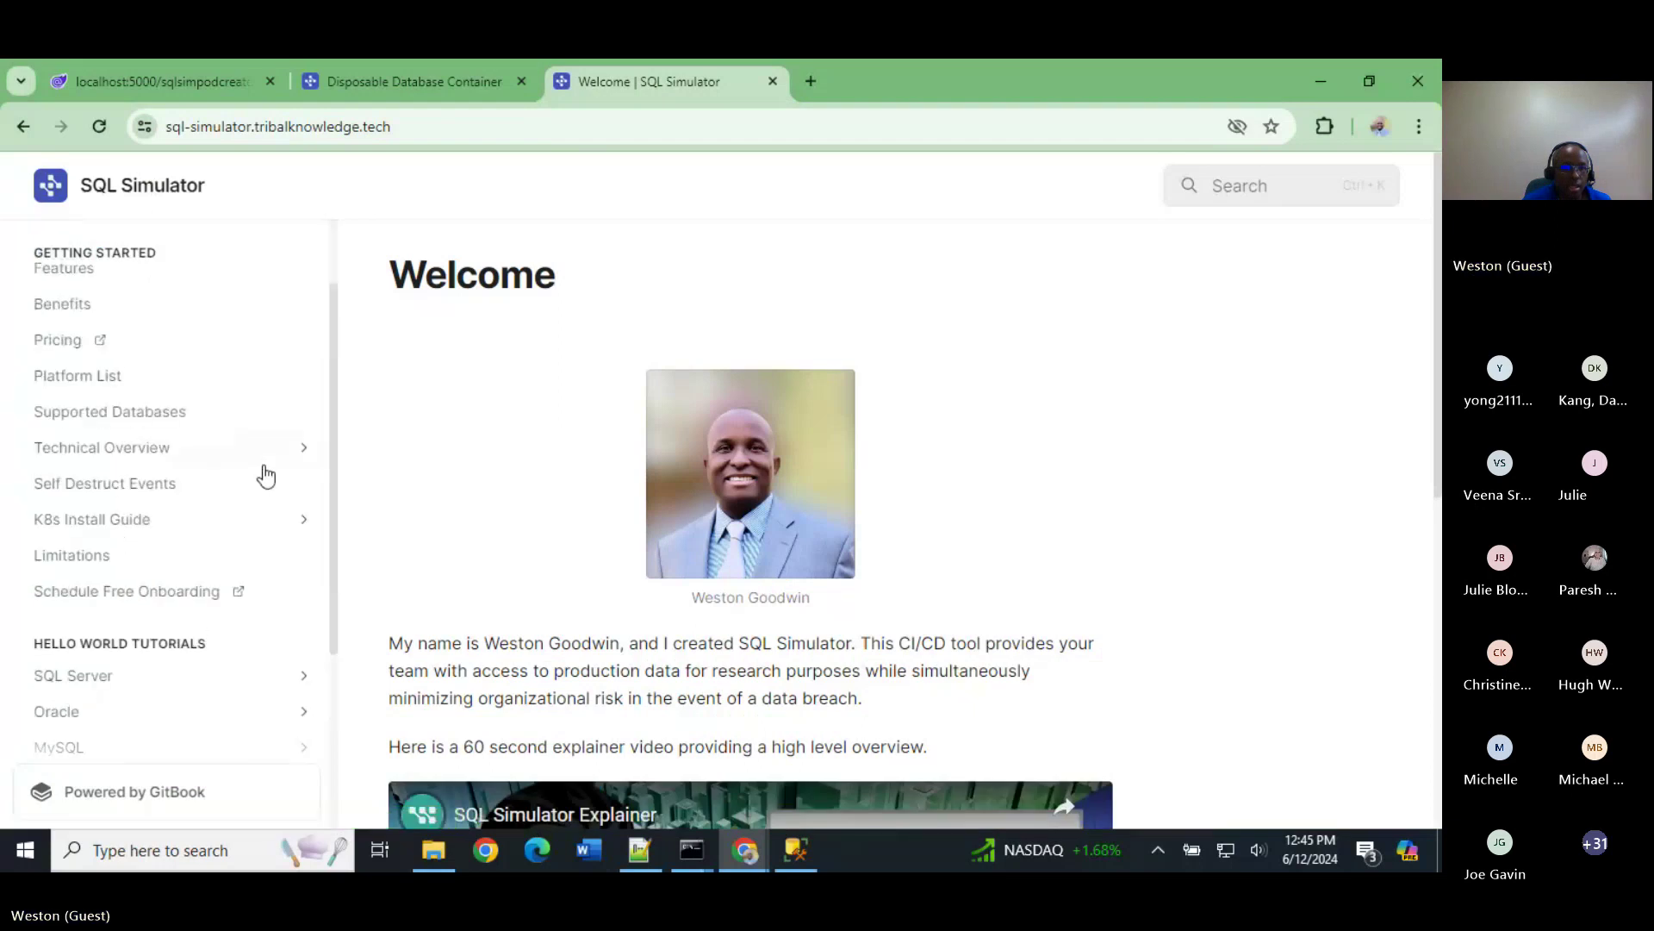
click(221, 447)
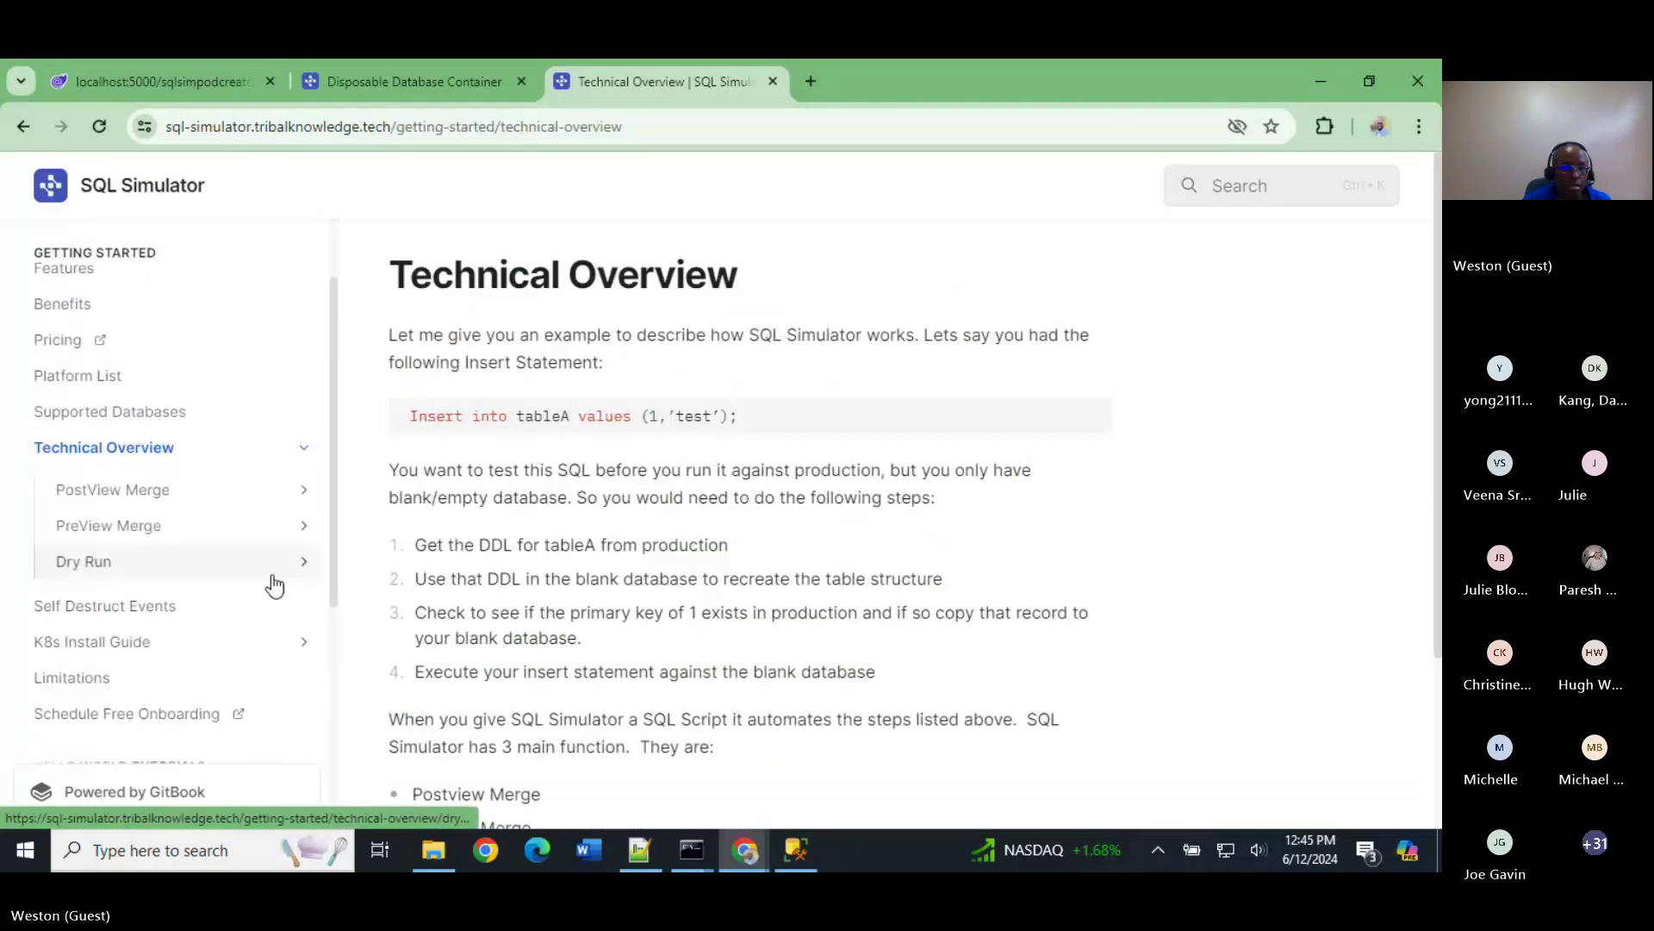
click(112, 489)
click(509, 340)
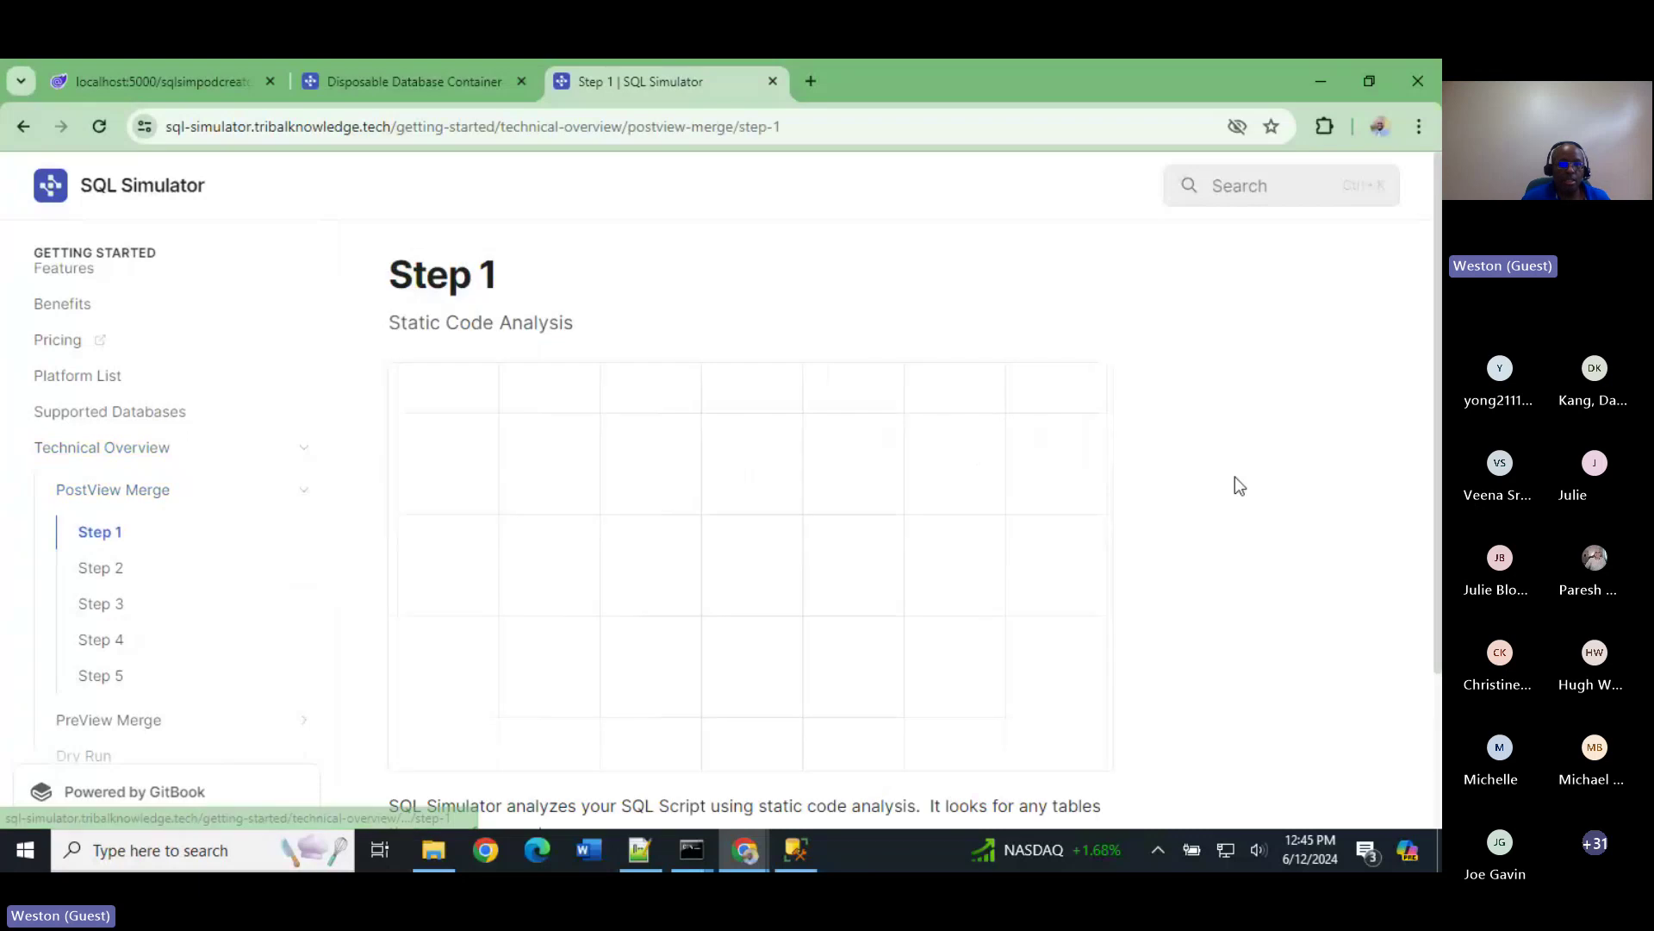